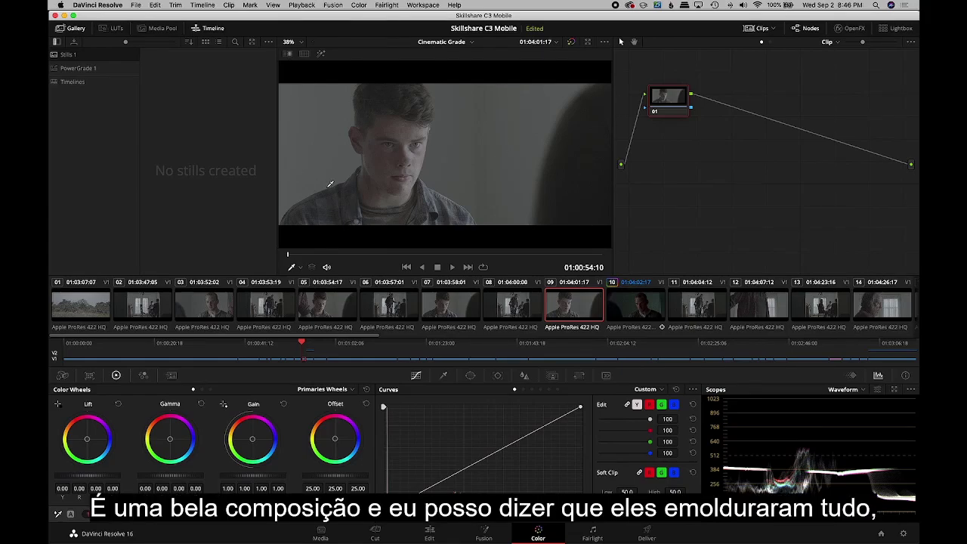
- Compare the framing of the ungraded dining-room wide shot with the close-ups in clips 03, 07 and 09
click(519, 318)
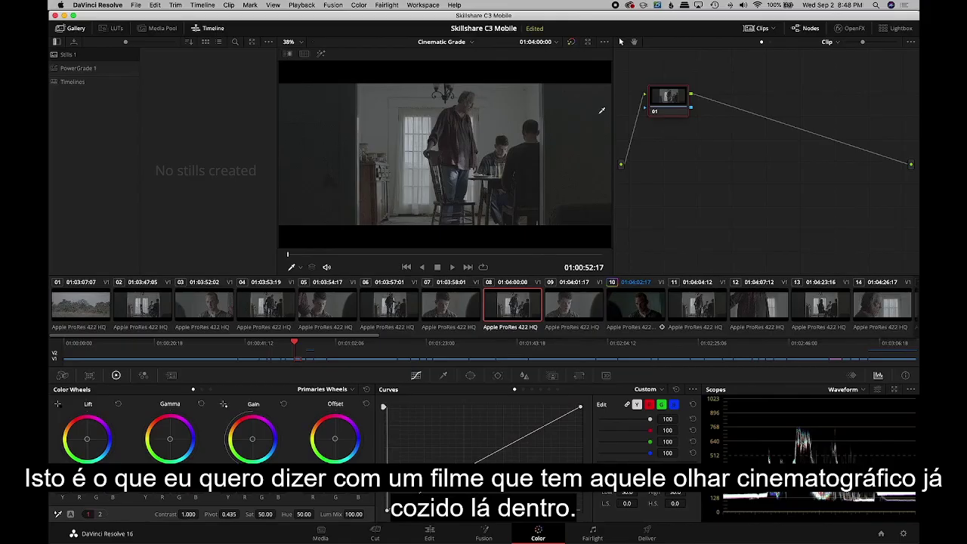
click(464, 308)
click(510, 308)
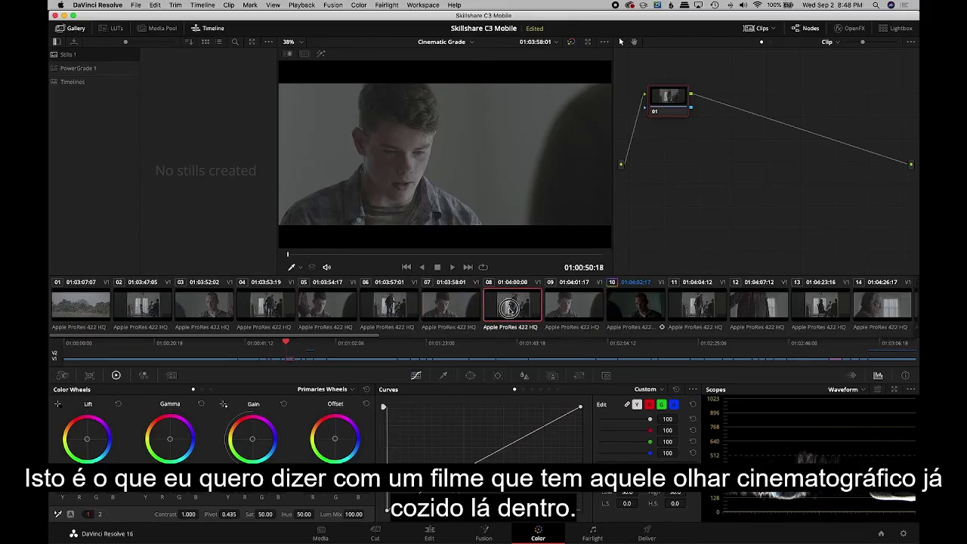
click(559, 311)
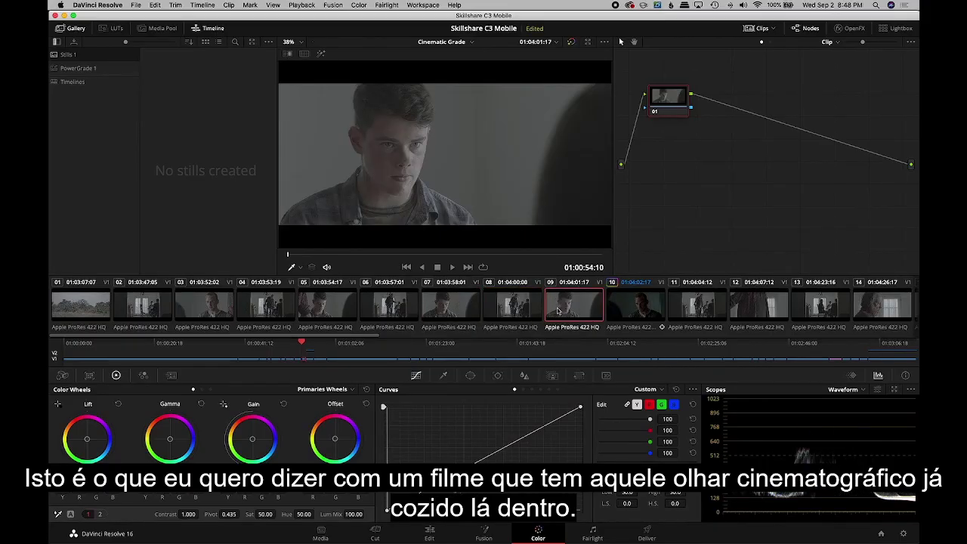
click(200, 311)
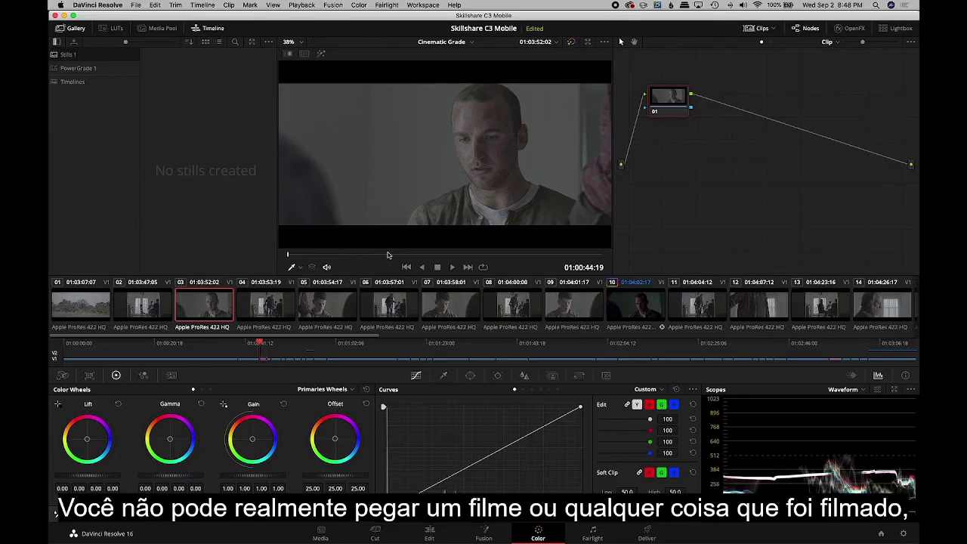
click(453, 307)
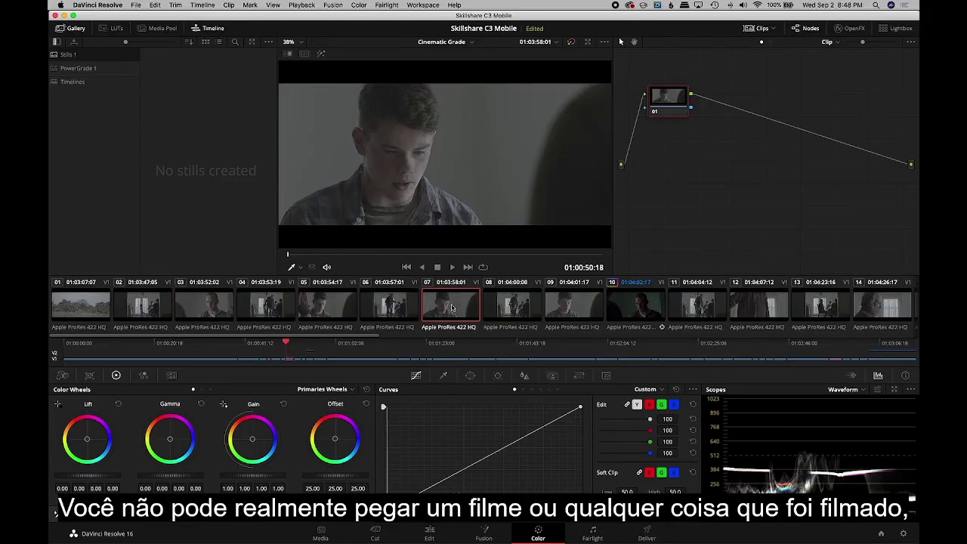
- View the brick-wall office JPEG clips 34 and 35 to compare their composition with the film footage
scroll(451, 308, right, 10)
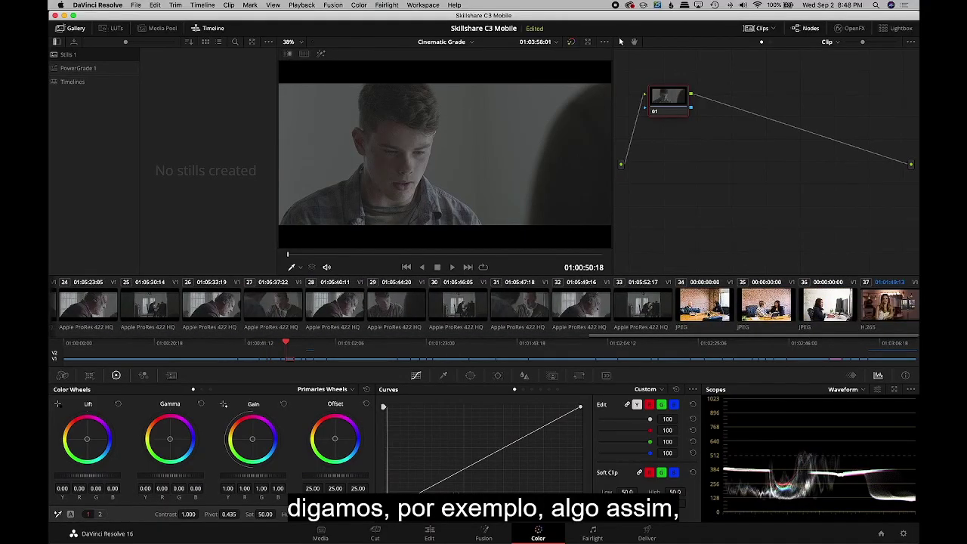
click(704, 309)
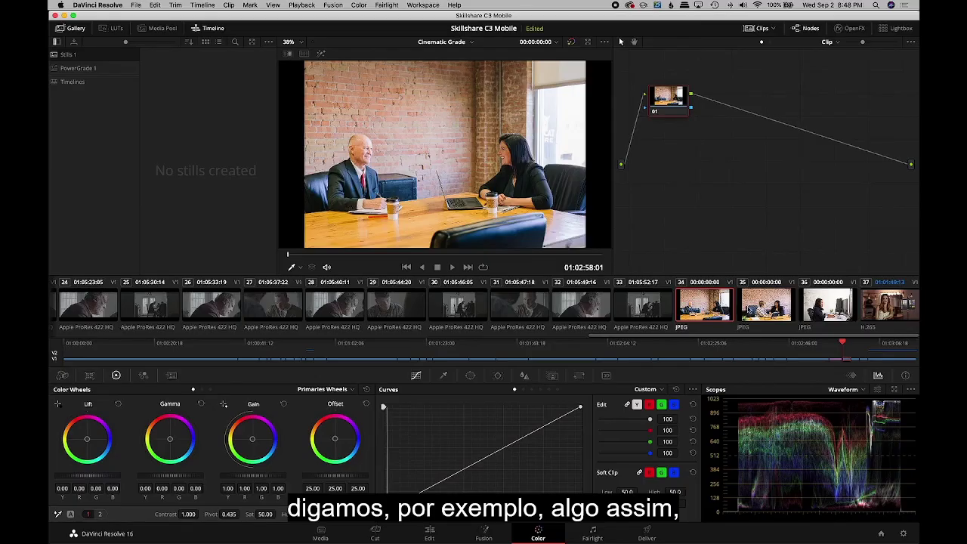
click(753, 308)
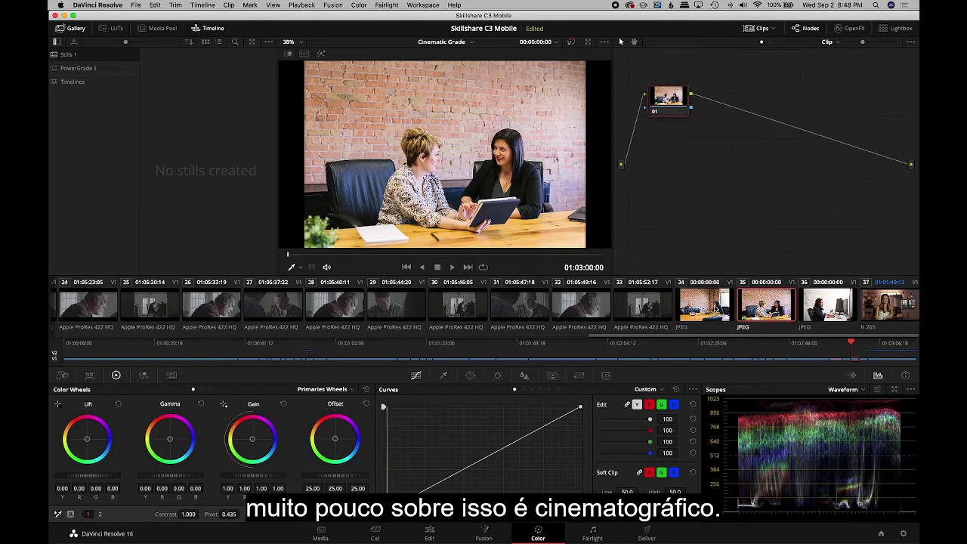
click(715, 308)
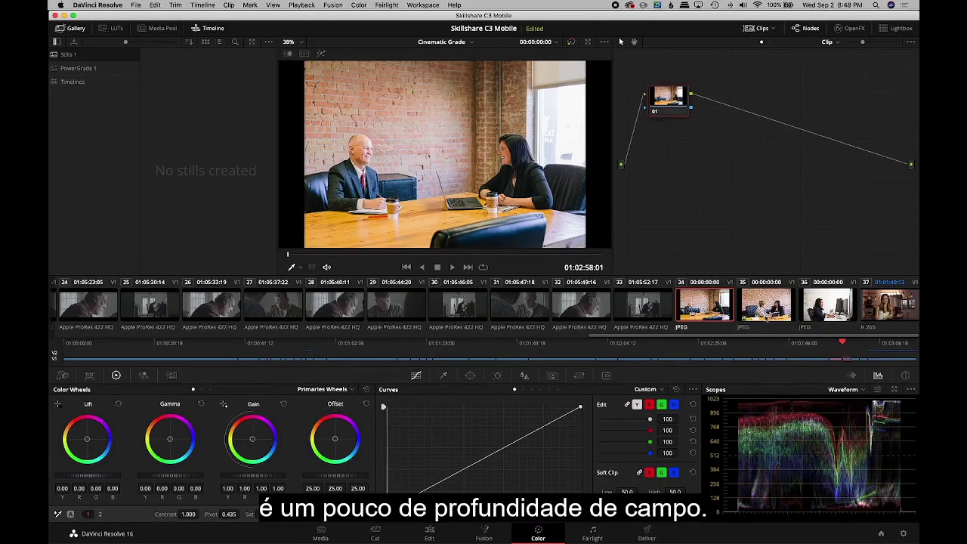
key(Down)
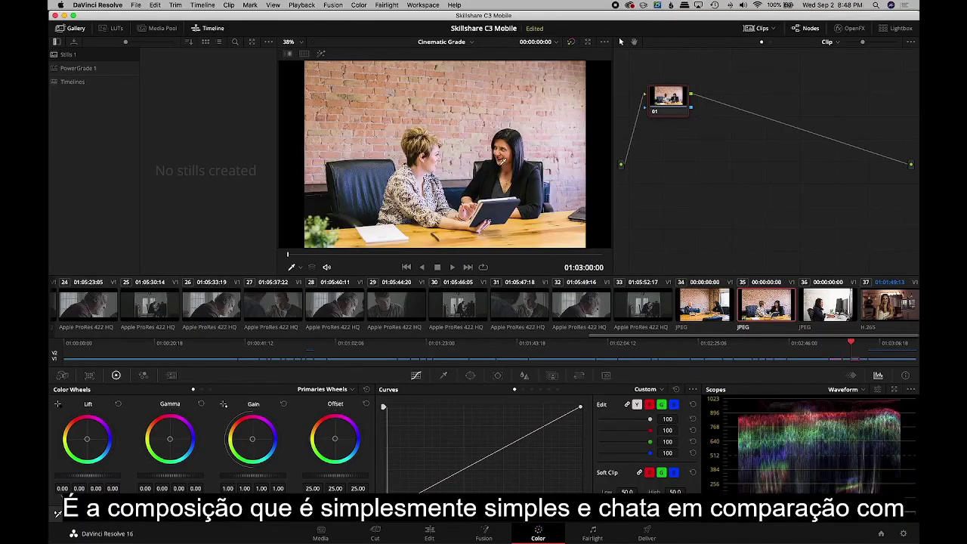
- Review the ungraded film clips 31, 30 and 29 and the close-up in clip 09 for composition and depth
click(580, 312)
click(529, 311)
scroll(529, 311, left, 2)
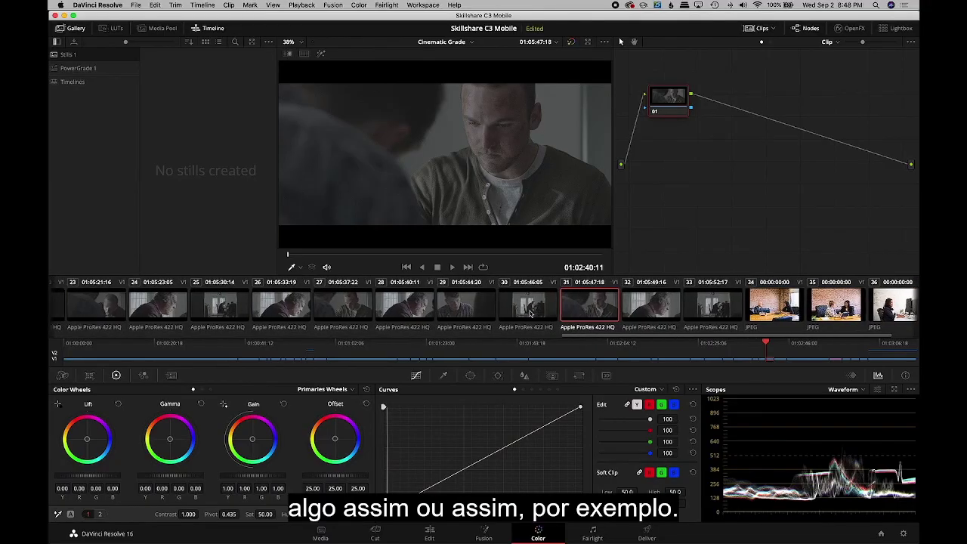
click(530, 311)
click(478, 307)
scroll(478, 308, left, 10)
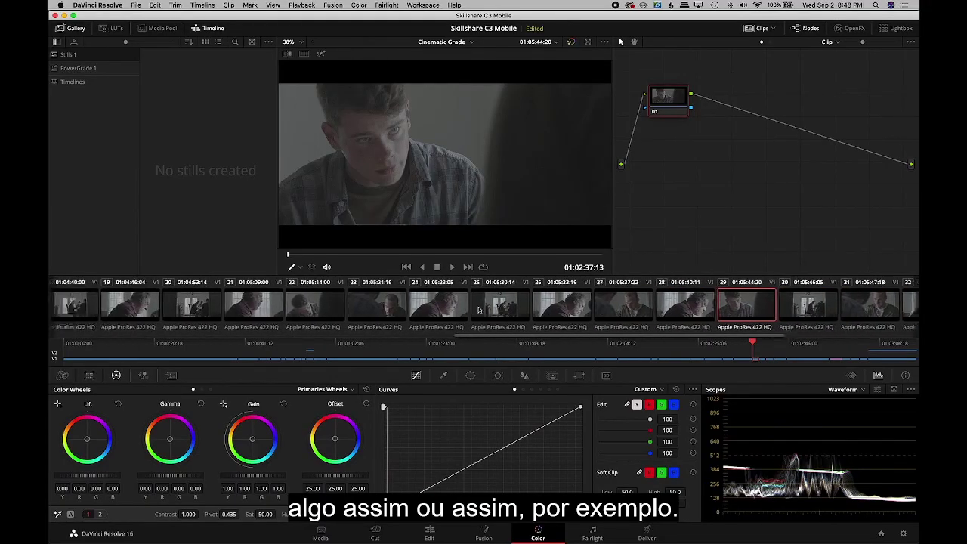
scroll(478, 308, left, 1)
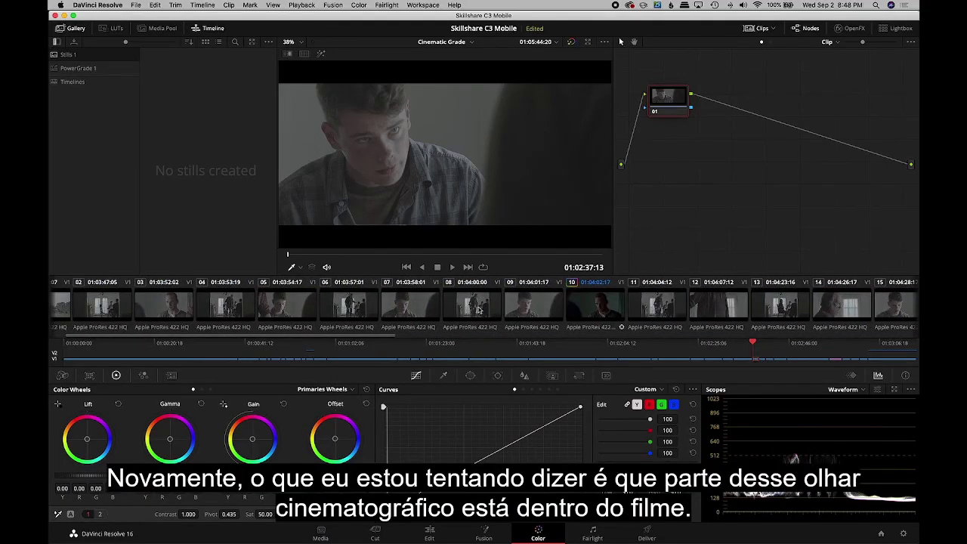
click(517, 310)
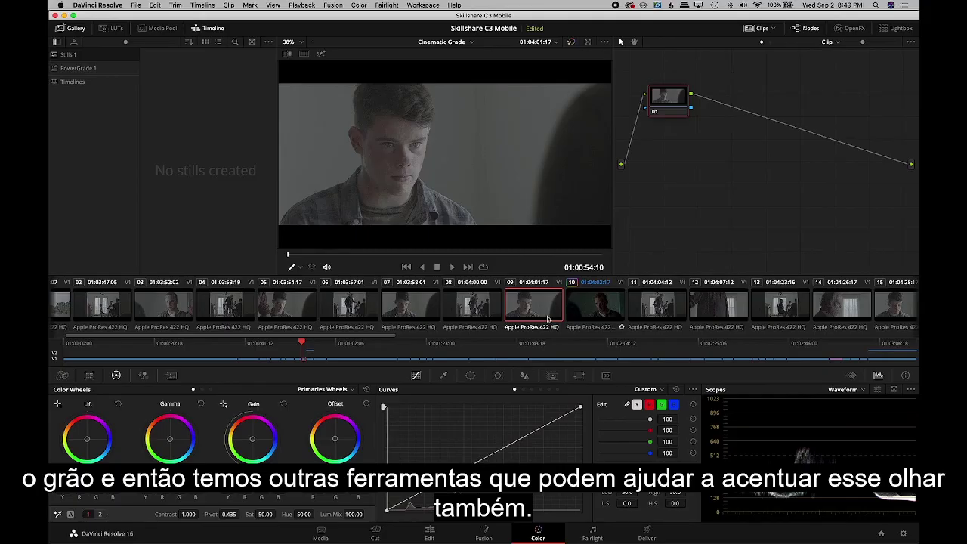
- Select graded clip 10 and bypass all of its node grades to show the original flat log image
click(602, 310)
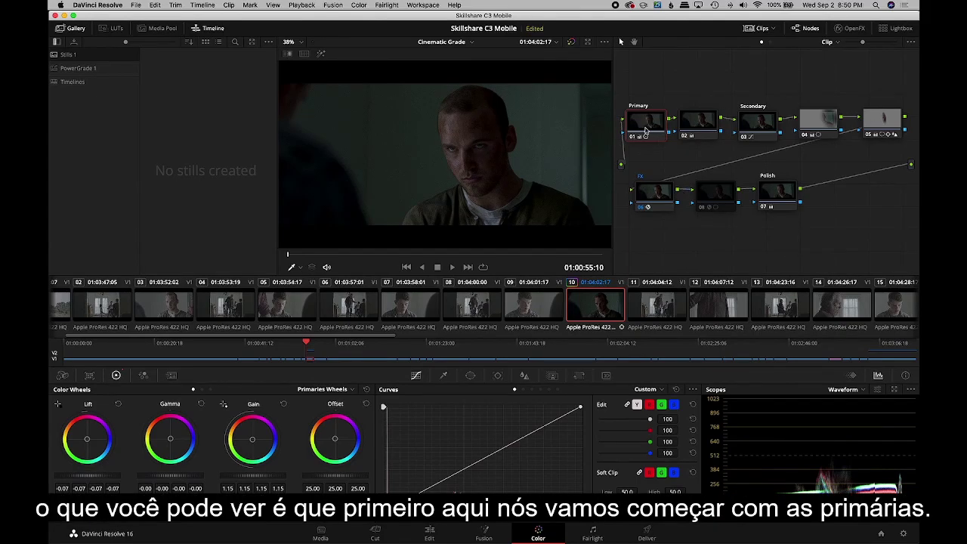
drag(647, 125, 646, 123)
key(alt+d)
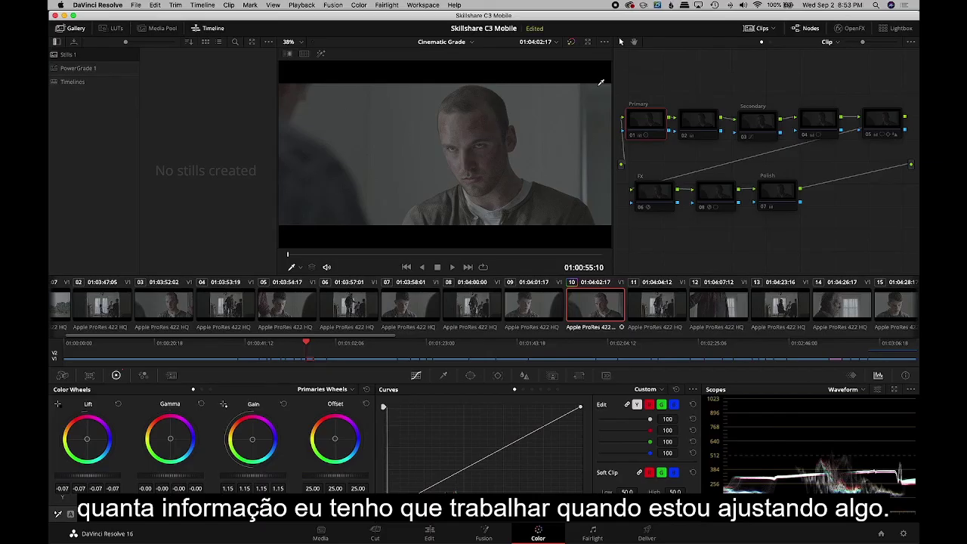
- Try a stronger saturation on office JPEG clip 35 and reset it to the default
scroll(604, 310, down, 10)
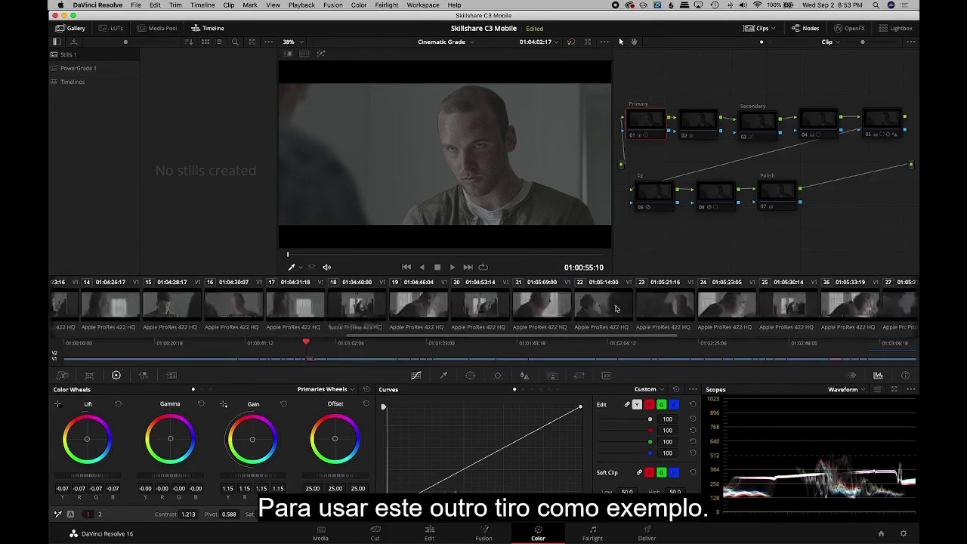
click(748, 310)
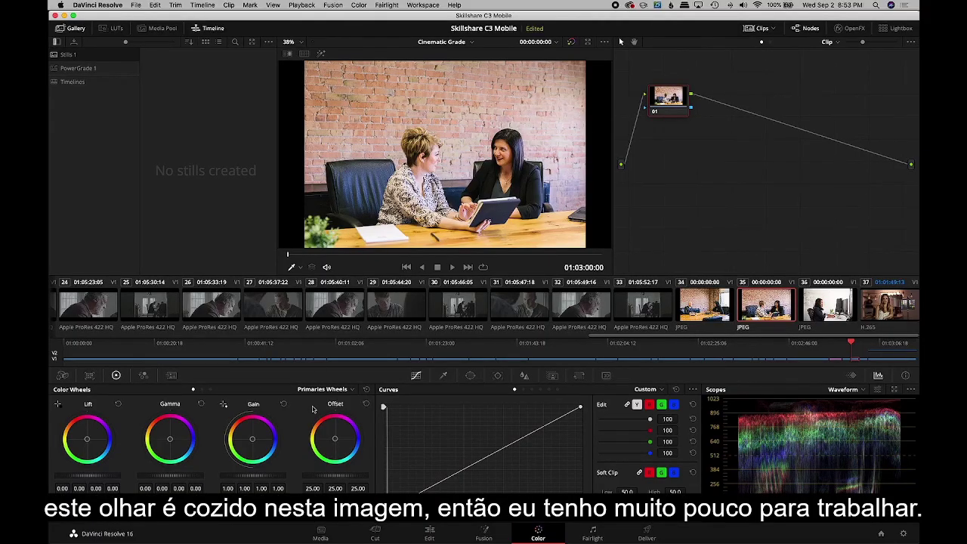
drag(244, 476, 170, 480)
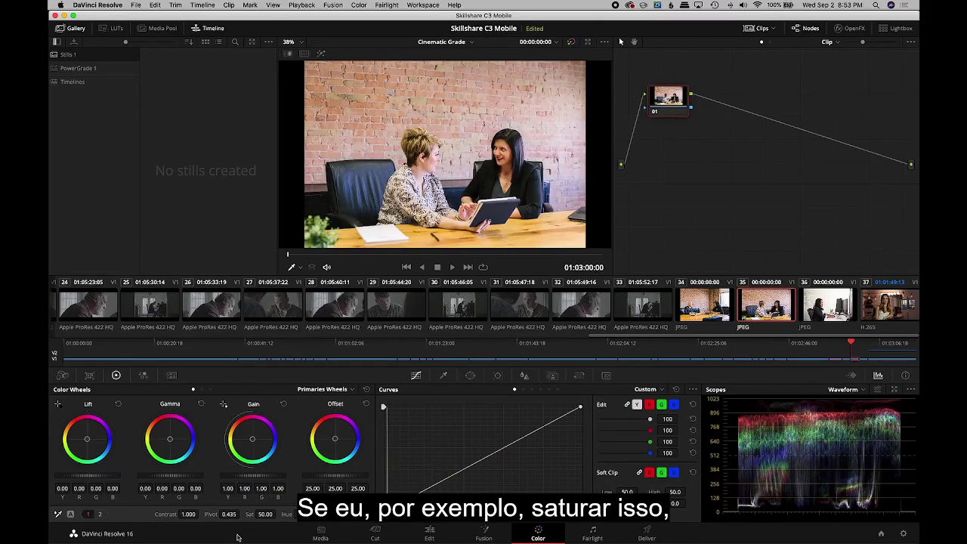
drag(261, 514, 308, 516)
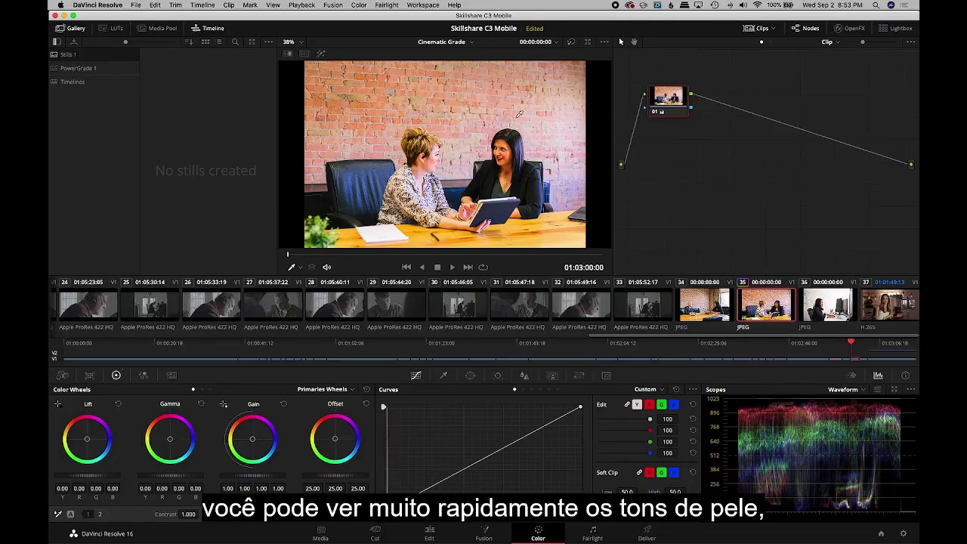
double_click(248, 516)
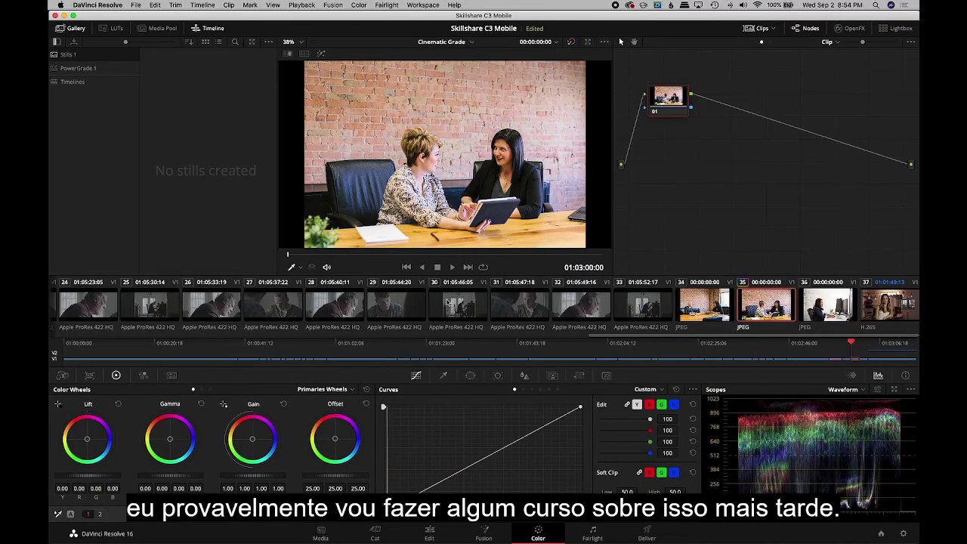
- Browse the log-shot film clips along the timeline and examine the flat image of clip 17
scroll(451, 302, up, 4)
scroll(451, 303, up, 15)
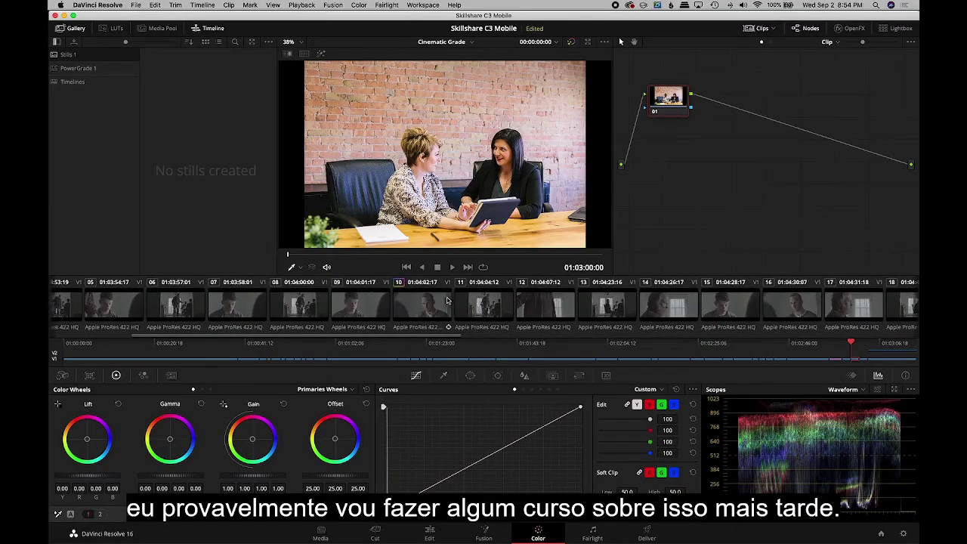
scroll(445, 301, down, 8)
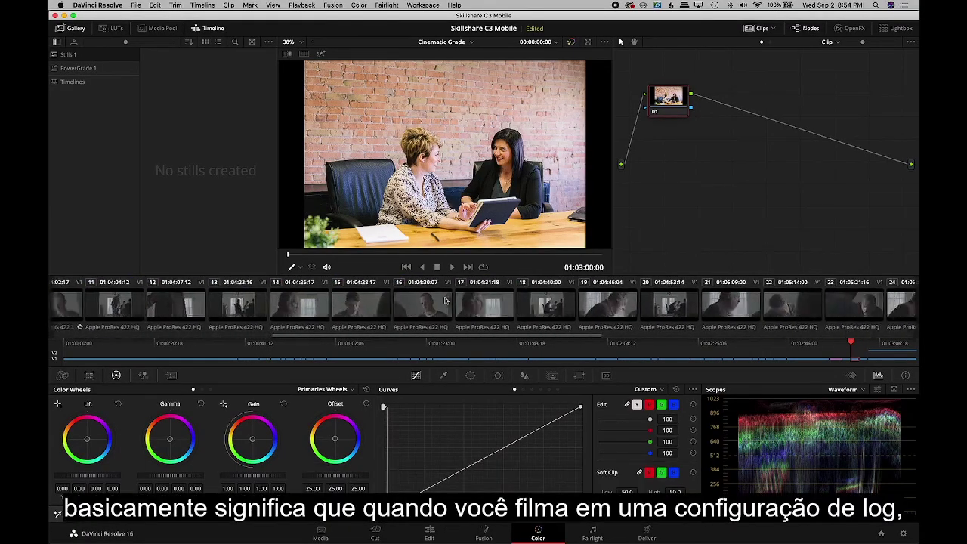
click(445, 300)
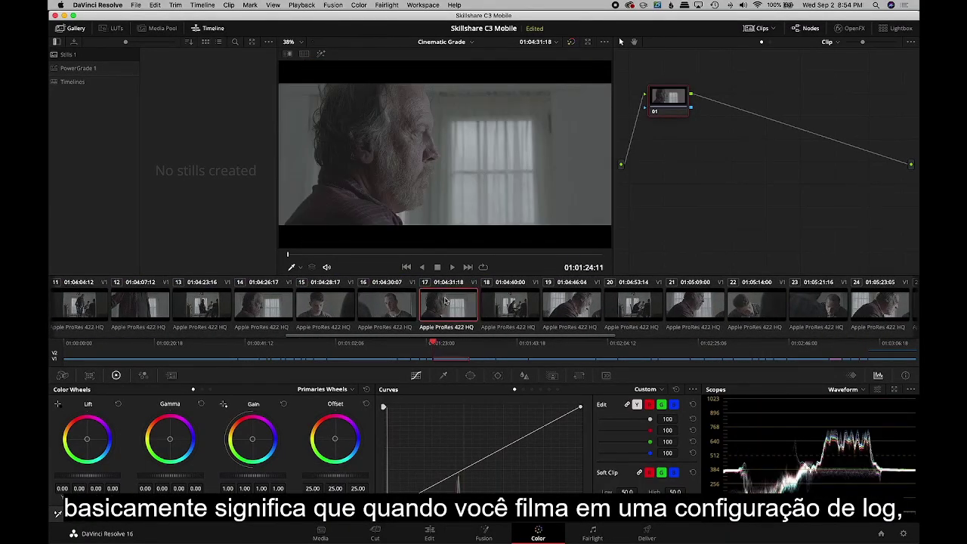
scroll(445, 300, down, 7)
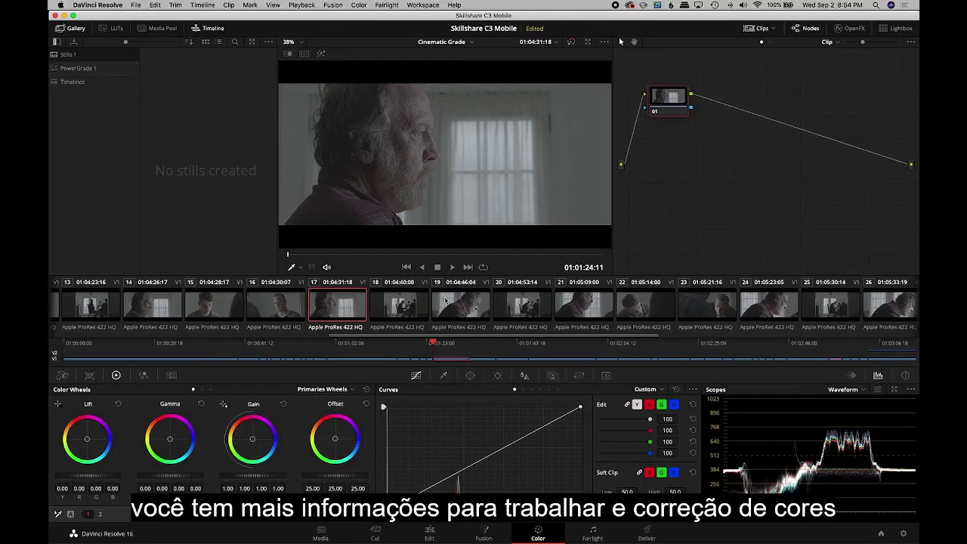
scroll(637, 310, up, 10)
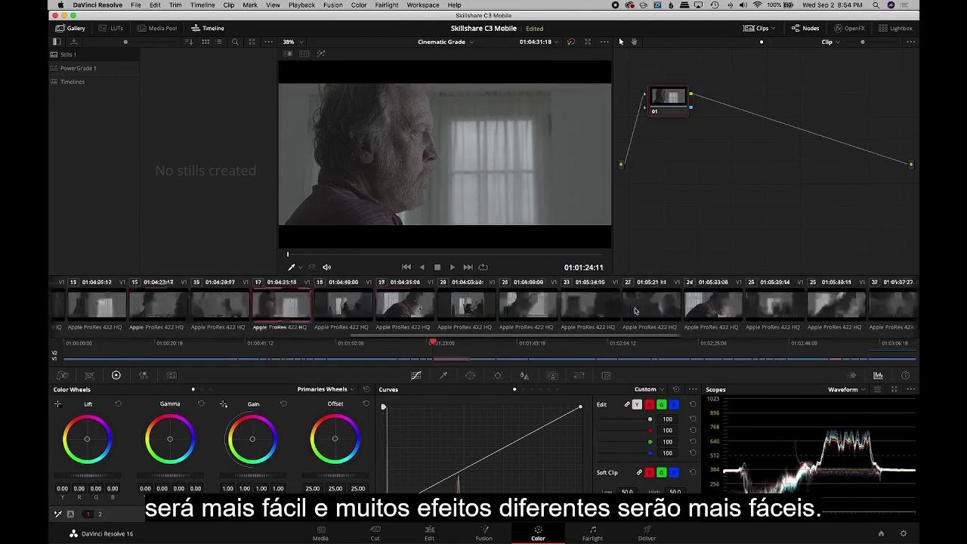
scroll(610, 307, up, 4)
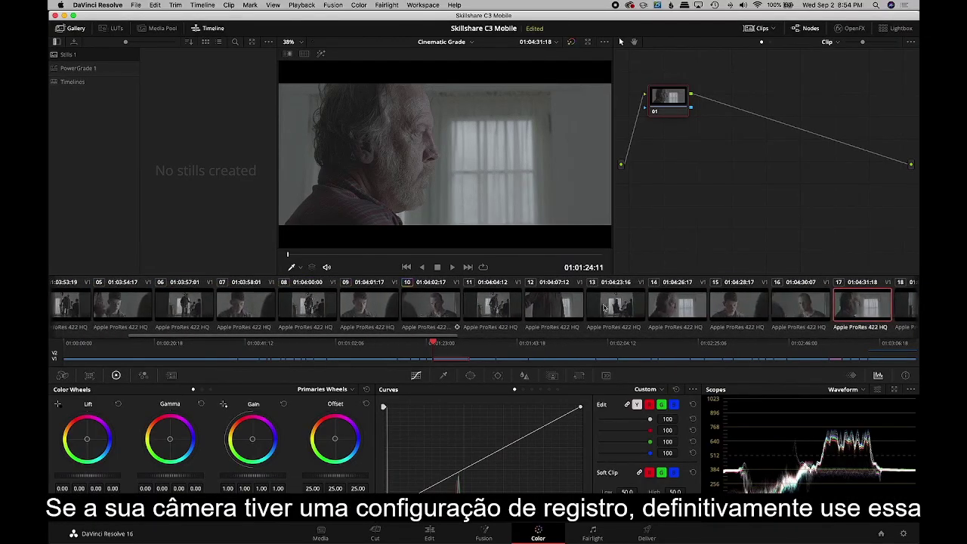
scroll(602, 306, down, 10)
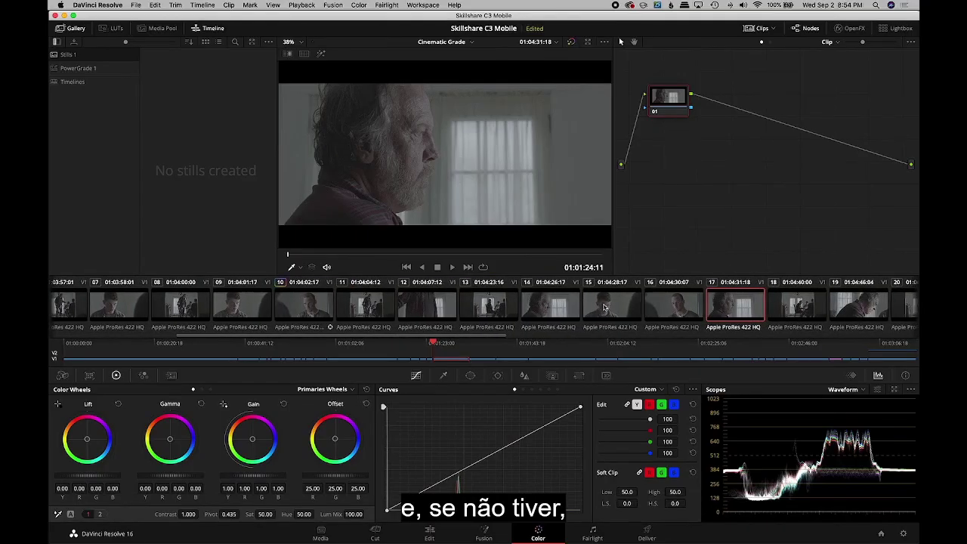
scroll(603, 307, up, 8)
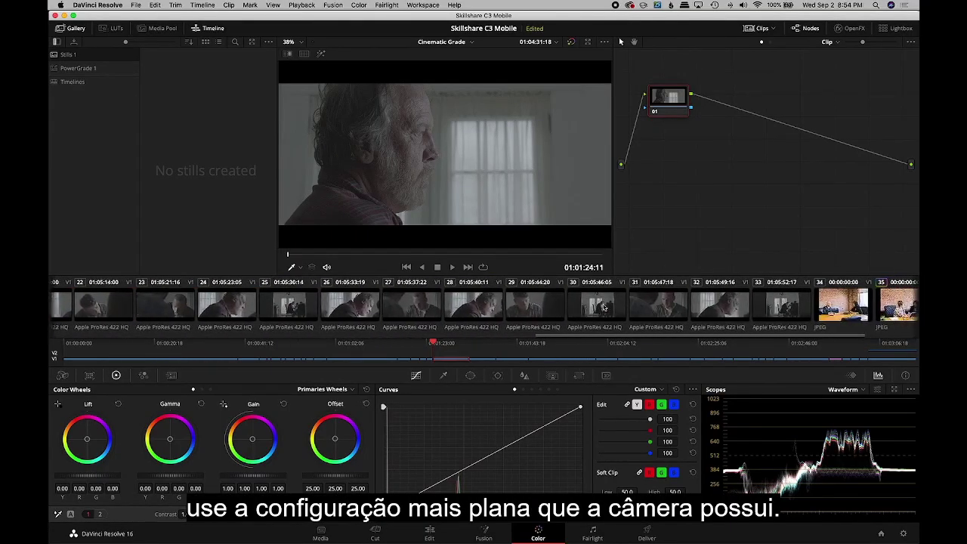
- Return to clip 10 and enable only its Primary node, toggling that node to compare the shot before and after
click(476, 310)
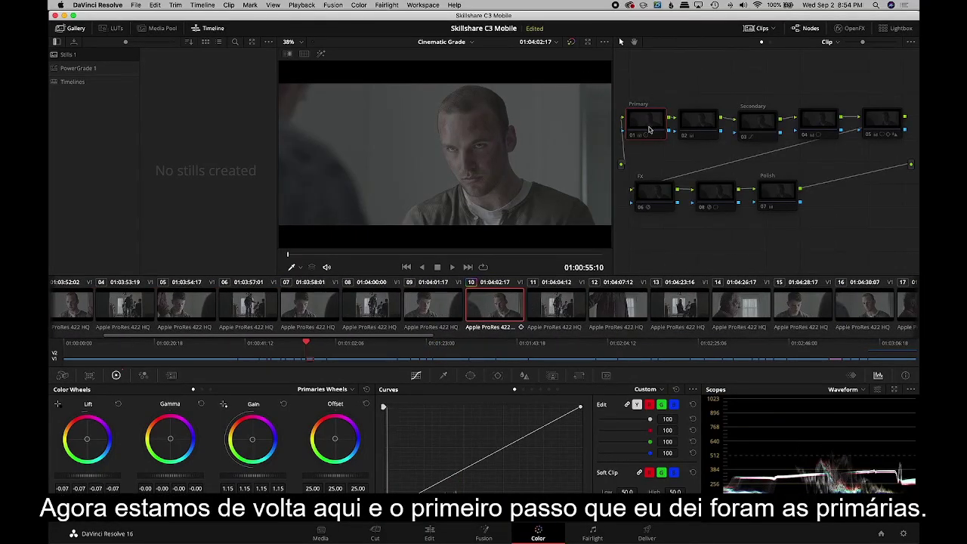
drag(647, 128, 647, 123)
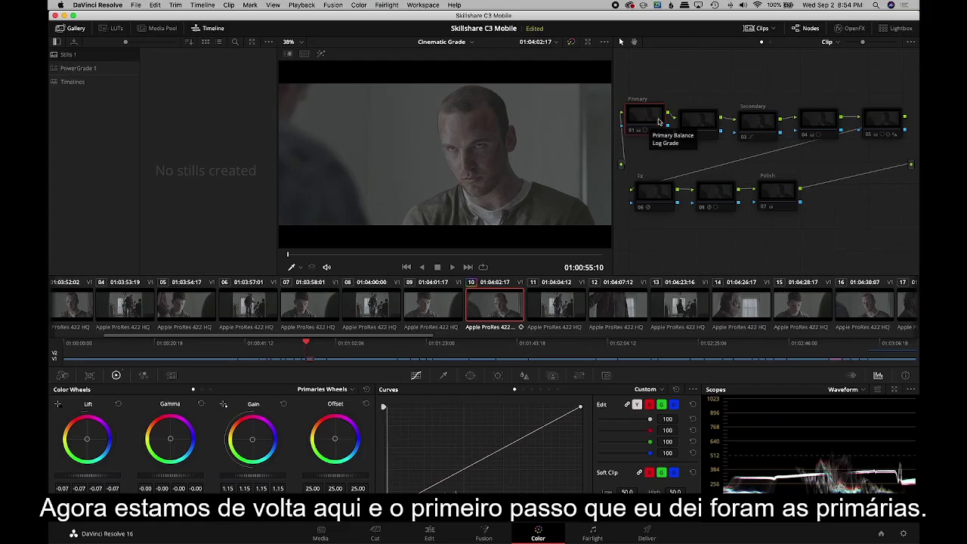
click(648, 121)
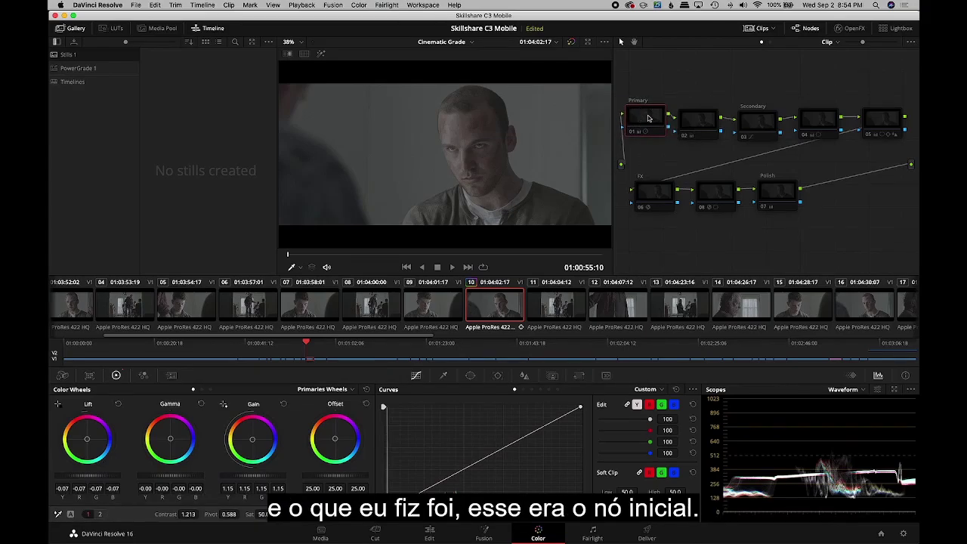
key(ctrl+d)
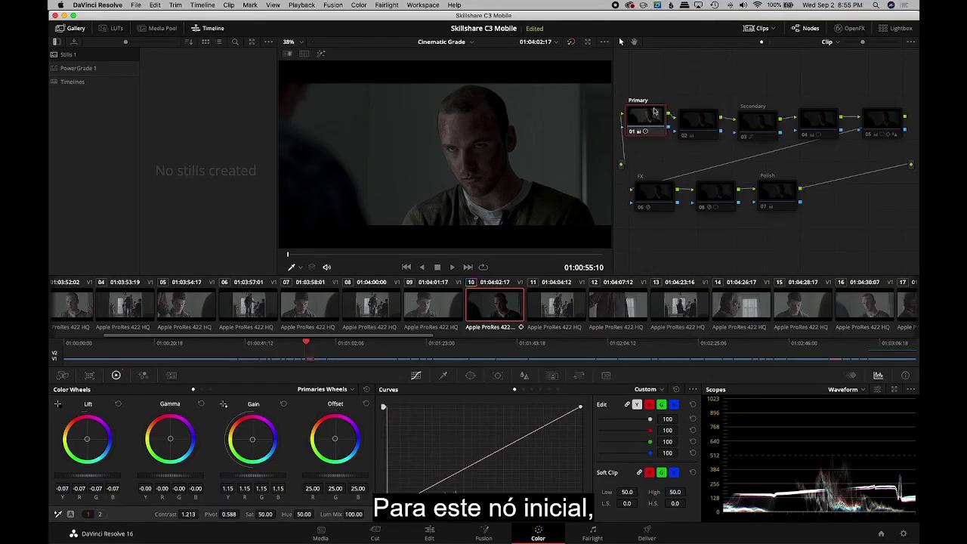
key(ctrl+d)
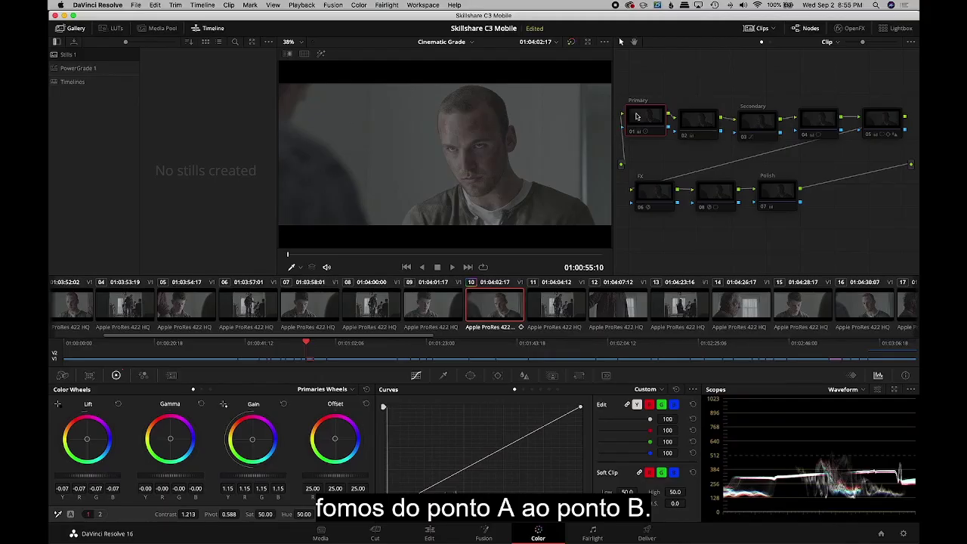
key(ctrl+d)
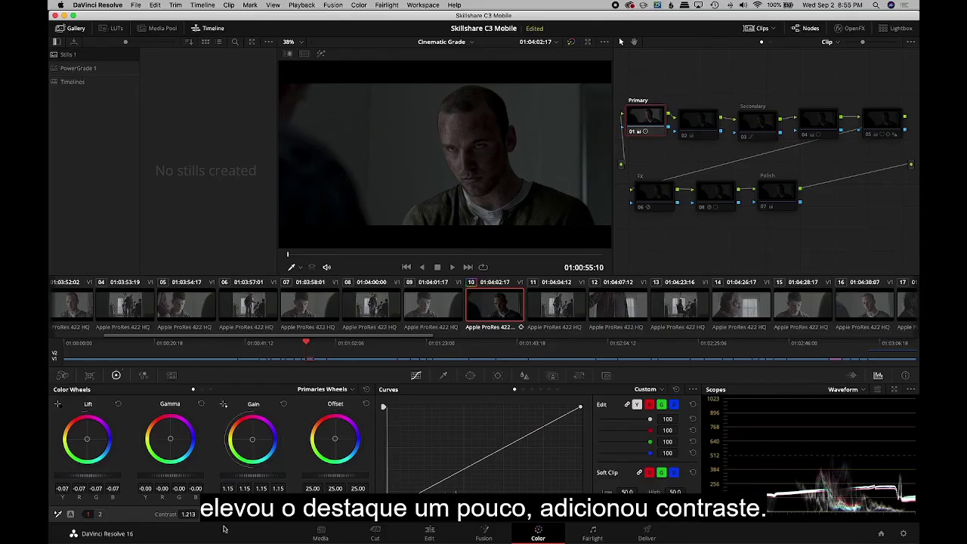
- Review the Primary node's colour wheel adjustments and toggle the grade off and on to compare clip 10 with its flat original
click(99, 514)
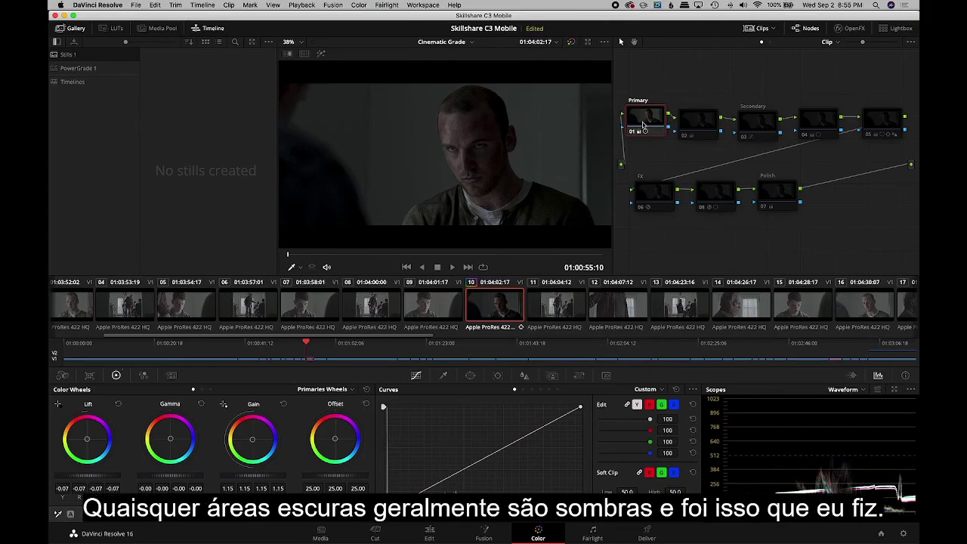
drag(644, 125, 647, 128)
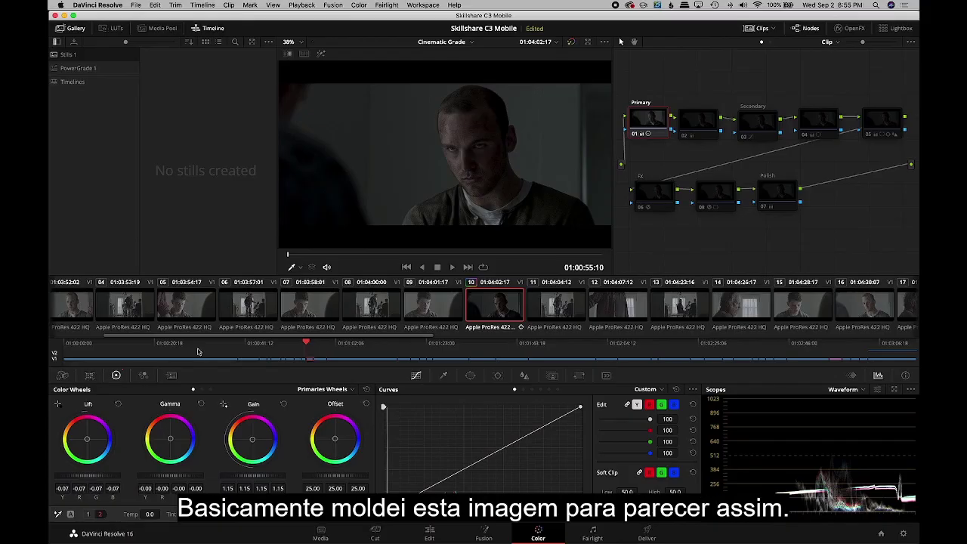
key(shift+d)
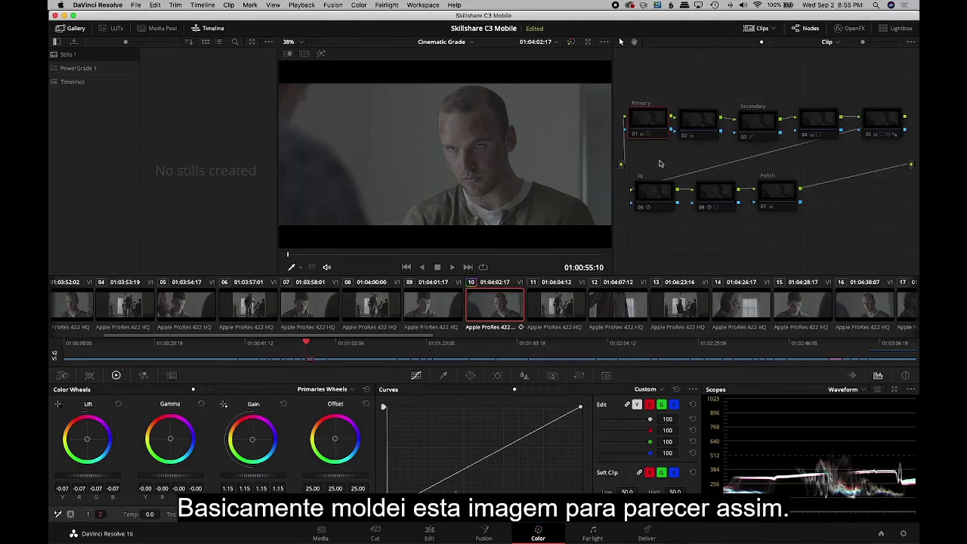
key(shift+d)
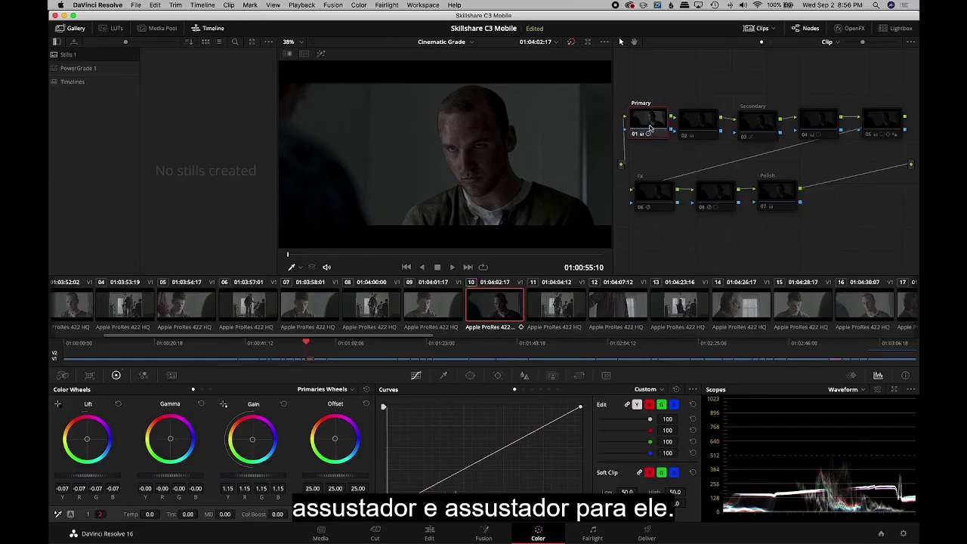
drag(651, 128, 642, 123)
- Enable node 02, review its colour boost and contrast adjustments, and toggle the node to compare the shot before and after
click(713, 130)
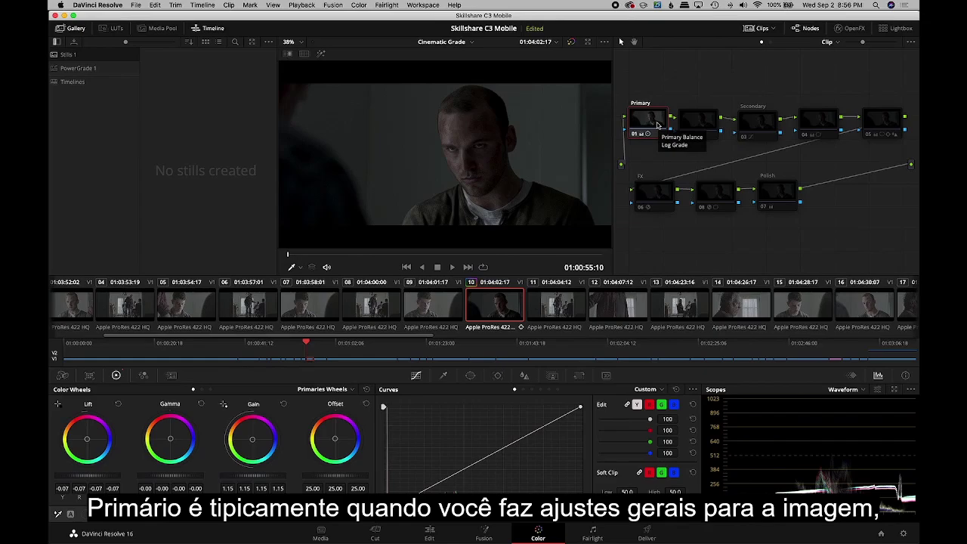
click(694, 122)
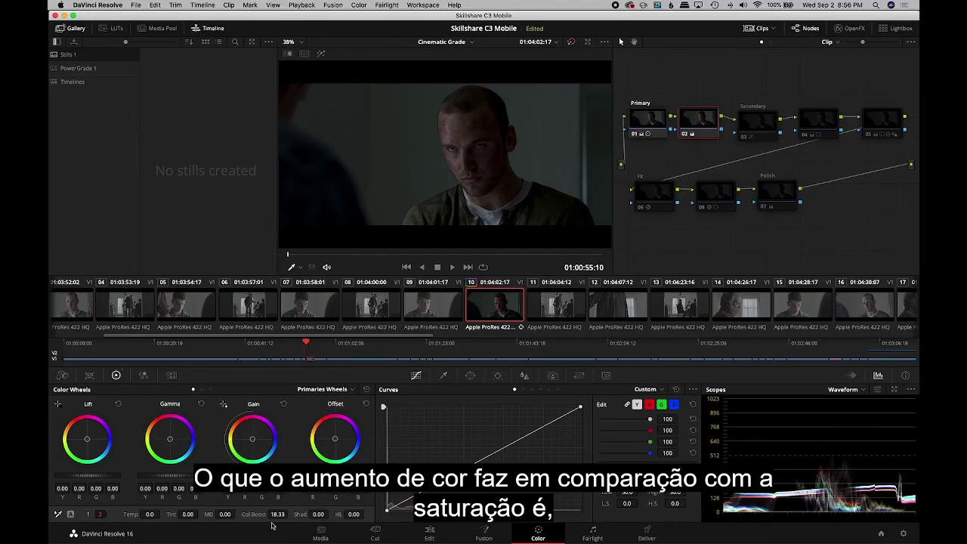
click(87, 514)
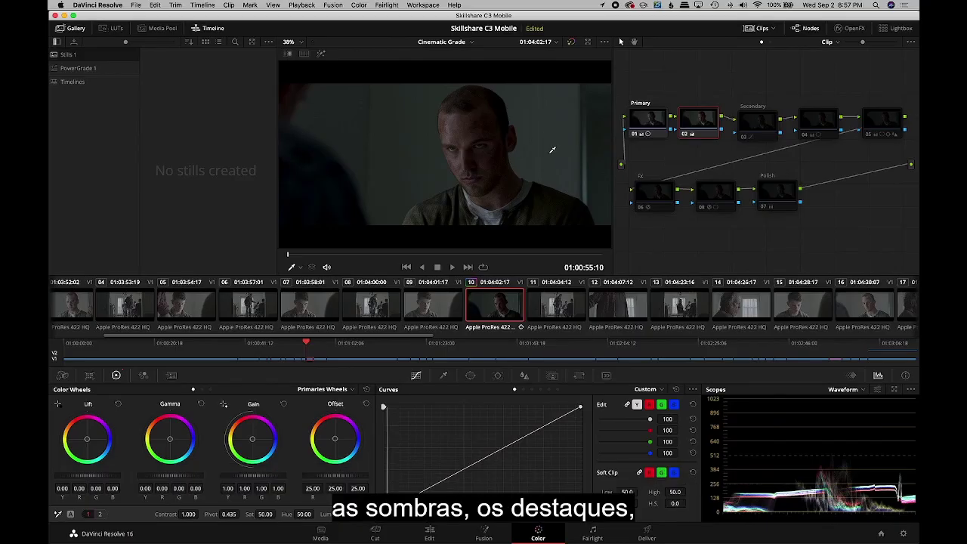
click(99, 514)
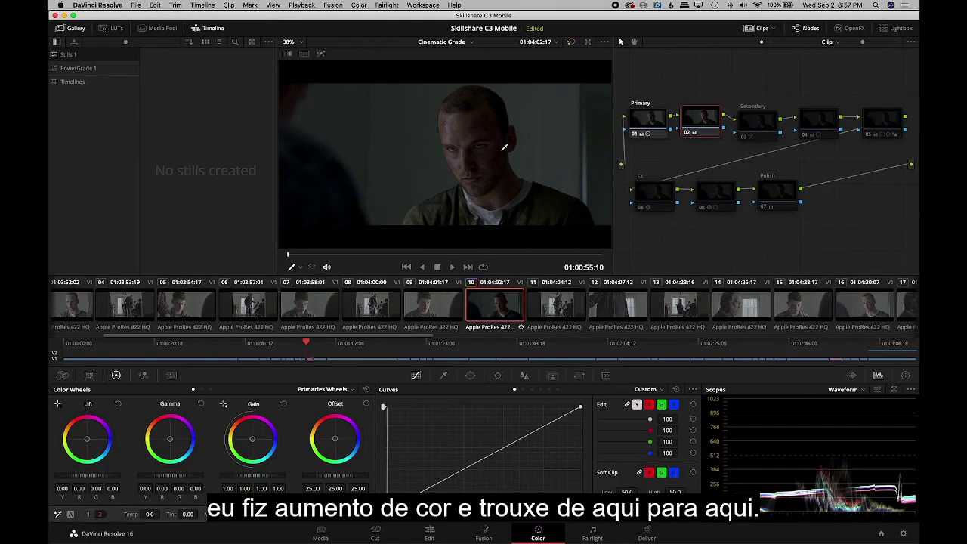
key(super+d)
key(super+d)
- Enable Secondary node 03 with its Hue vs Sat curve and toggle it repeatedly to compare the greens in the wall
click(750, 121)
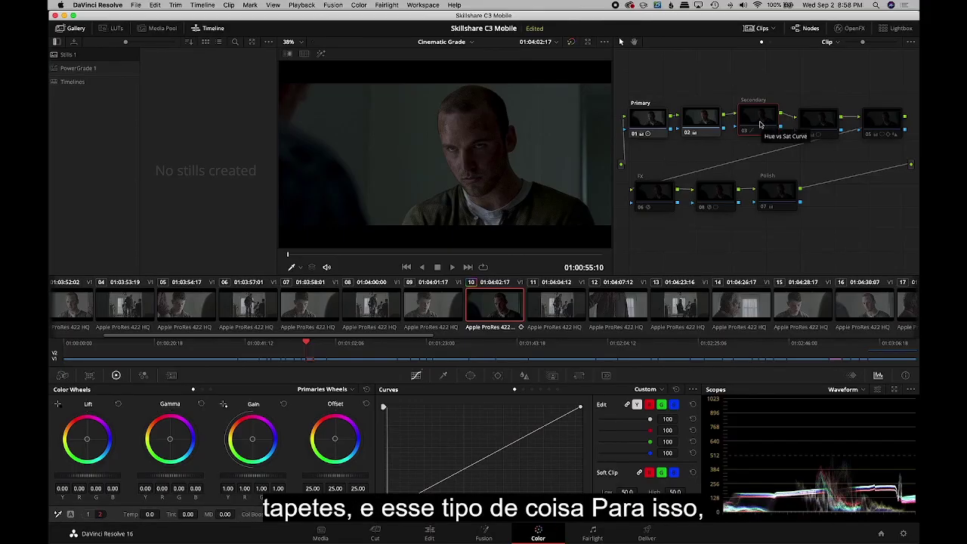
drag(760, 124, 758, 120)
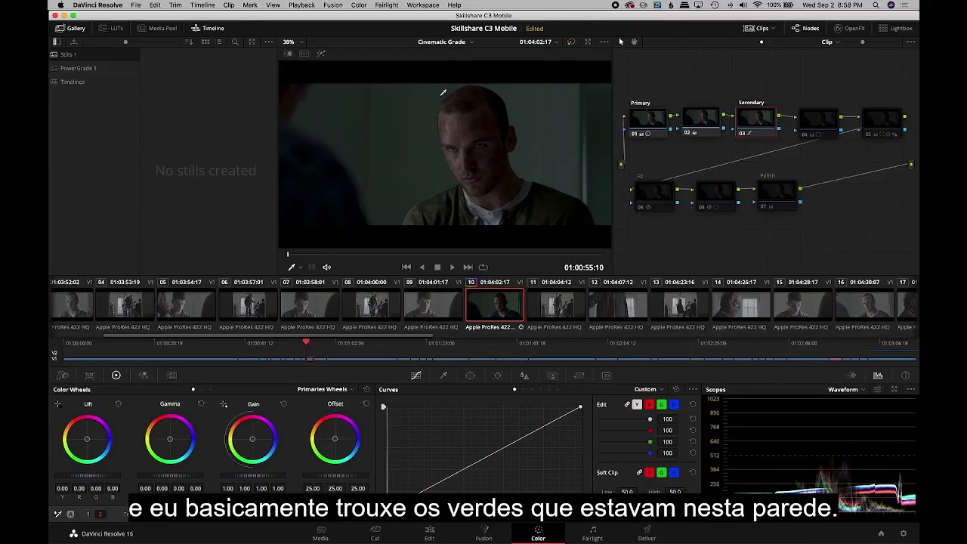
key(ctrl+d)
key(ctrl+d)
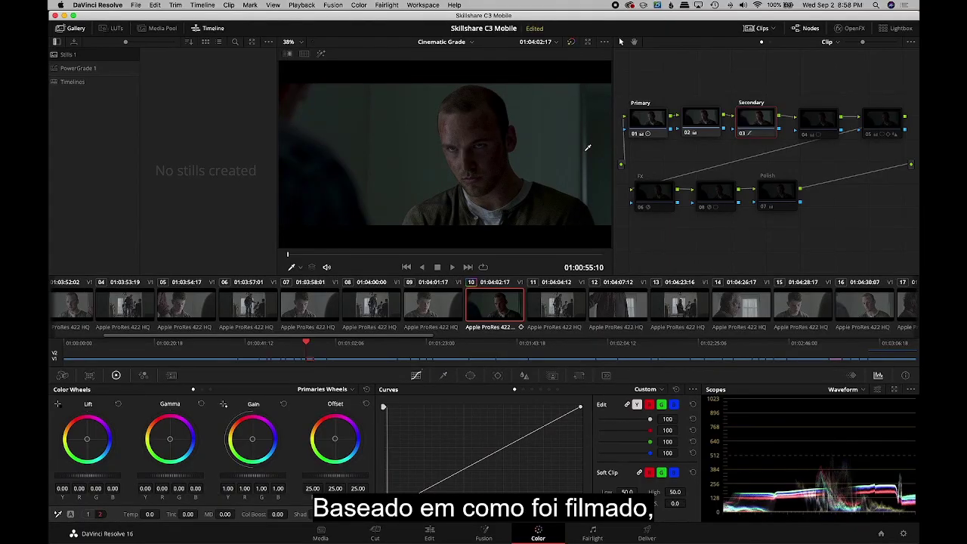
key(ctrl+d)
key(ctrl+d)
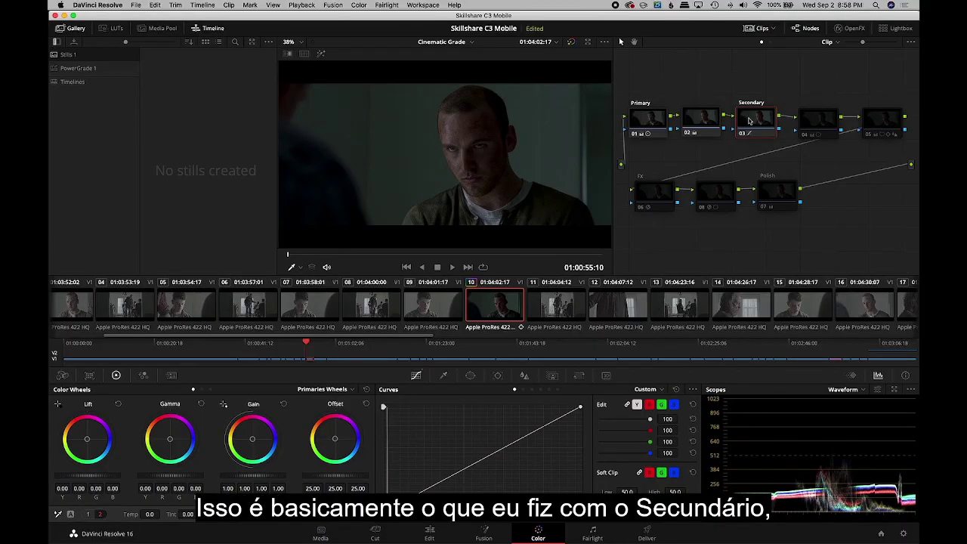
drag(748, 120, 750, 123)
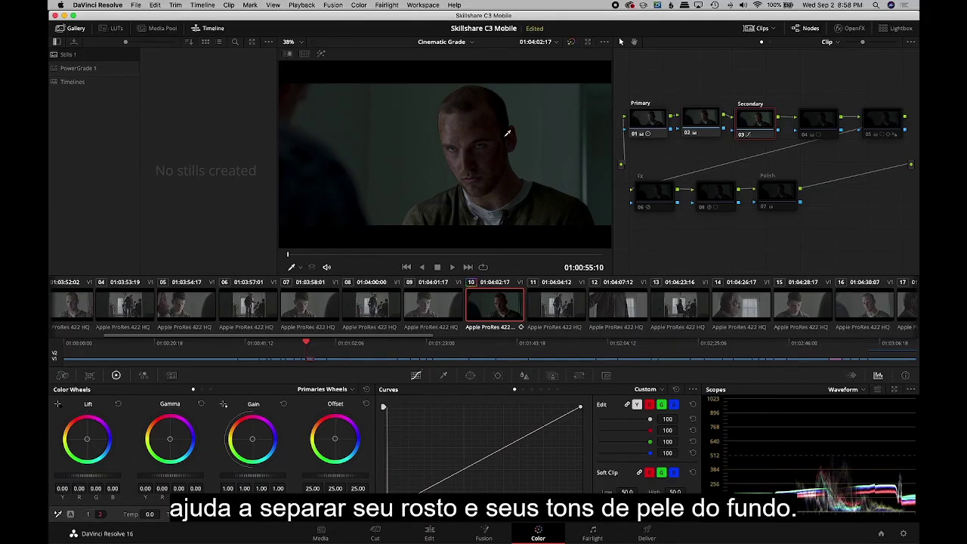
key(ctrl+d)
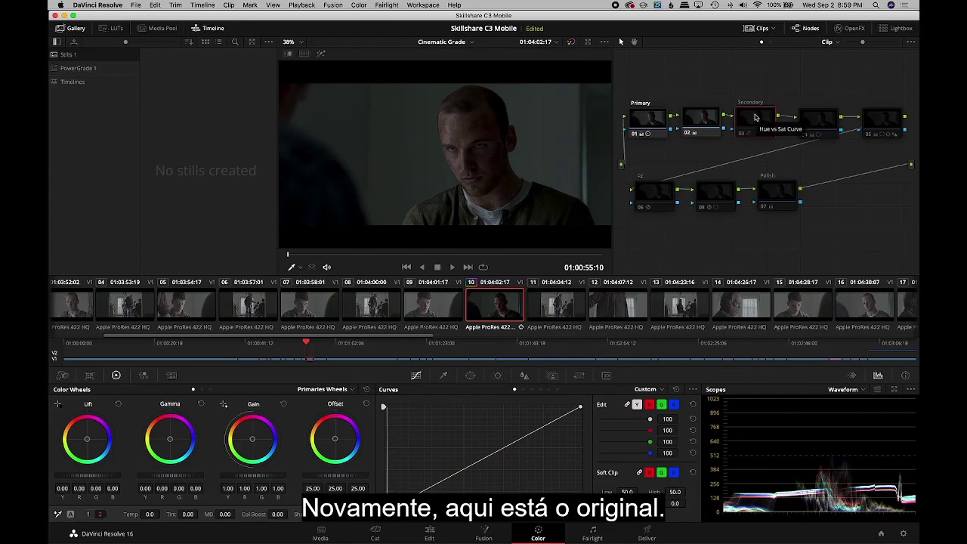
key(ctrl+d)
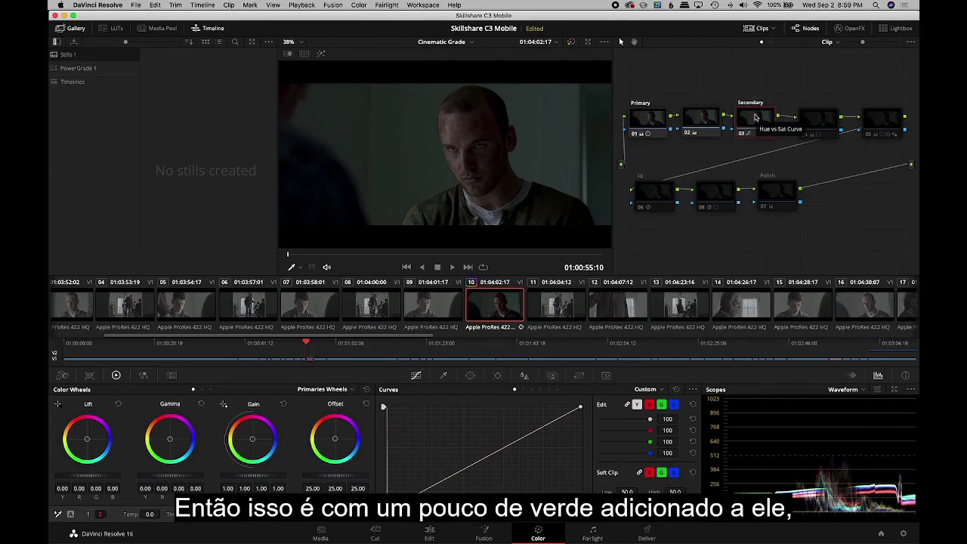
- Enable node 04, inspect its circular power window over the background wall, and toggle the node to compare its brightening effect
click(818, 126)
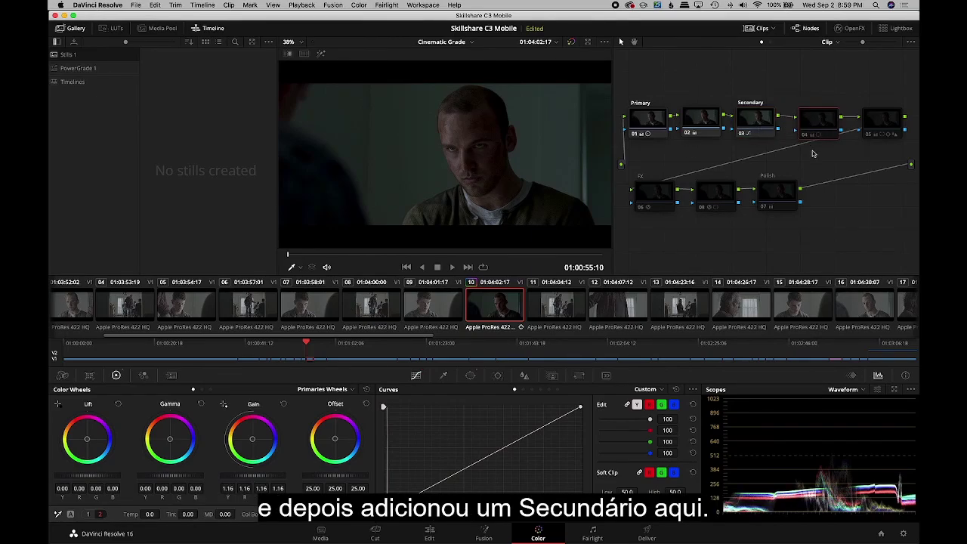
drag(815, 139, 815, 125)
click(815, 124)
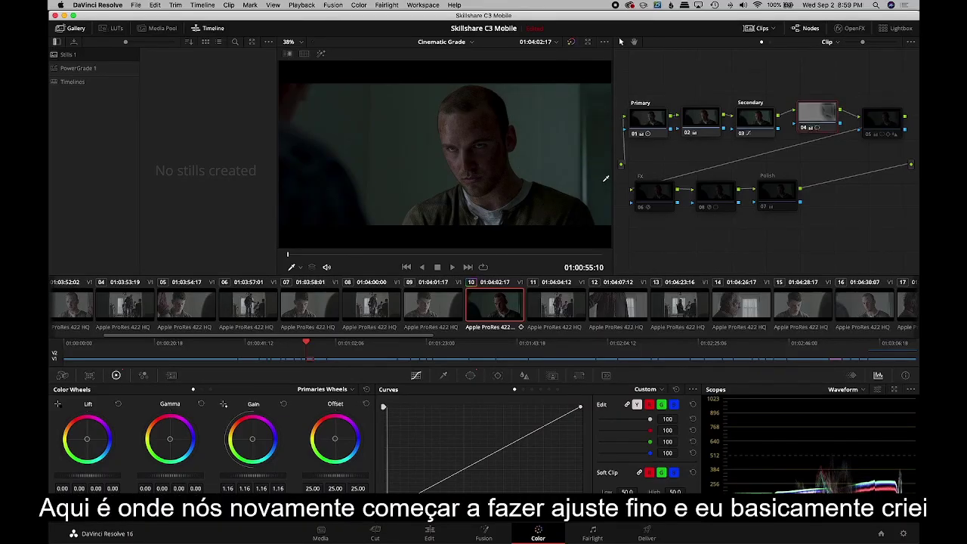
click(470, 376)
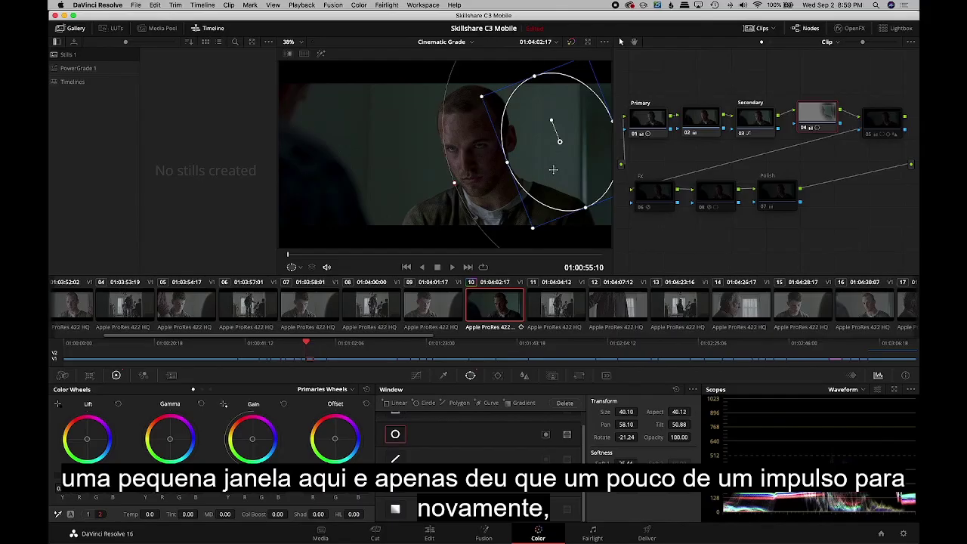
click(415, 376)
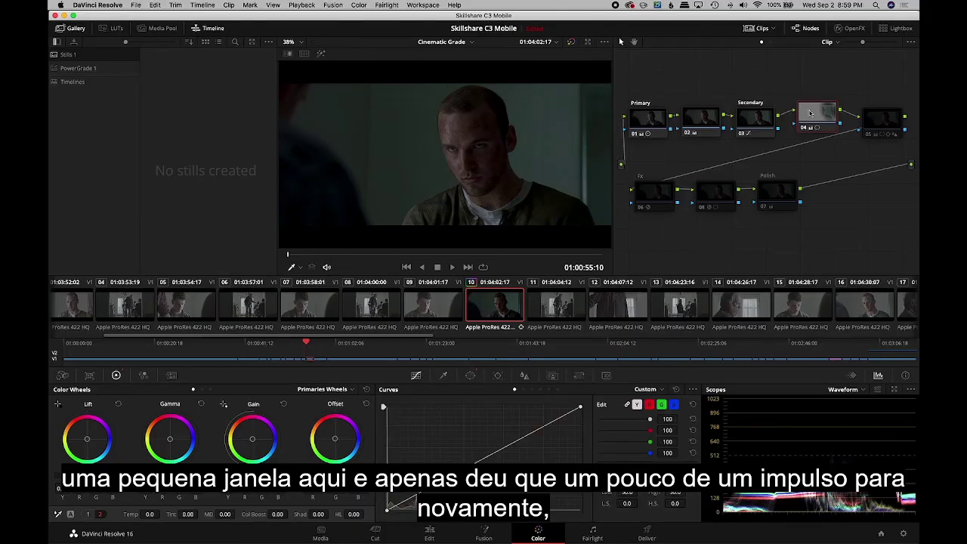
click(815, 110)
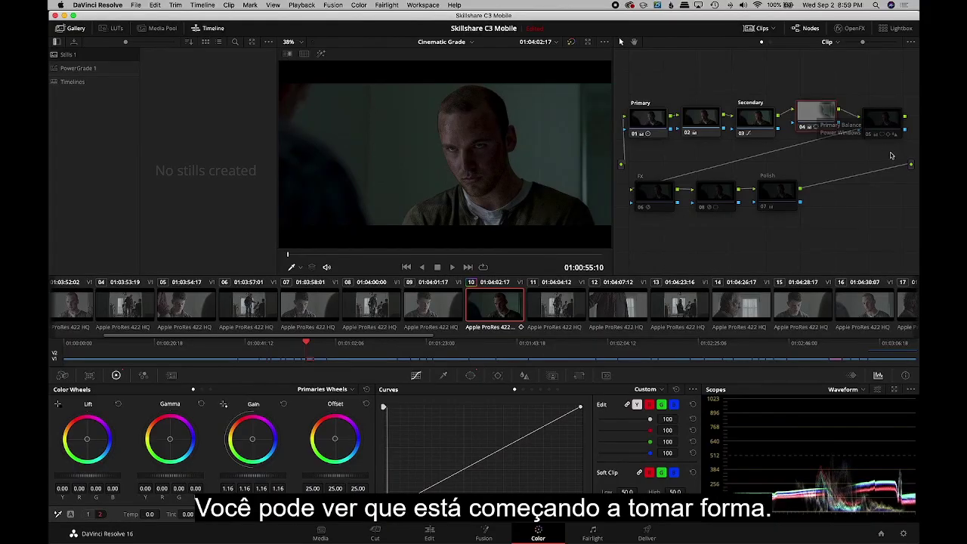
- Enable node 05 and toggle it together with node 04 to compare the combined depth they add to the shot
click(885, 129)
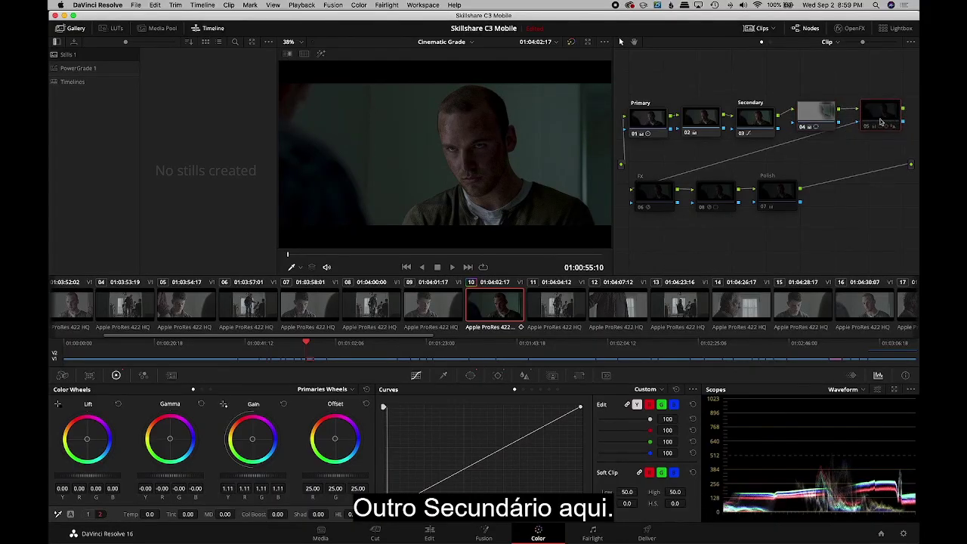
click(881, 121)
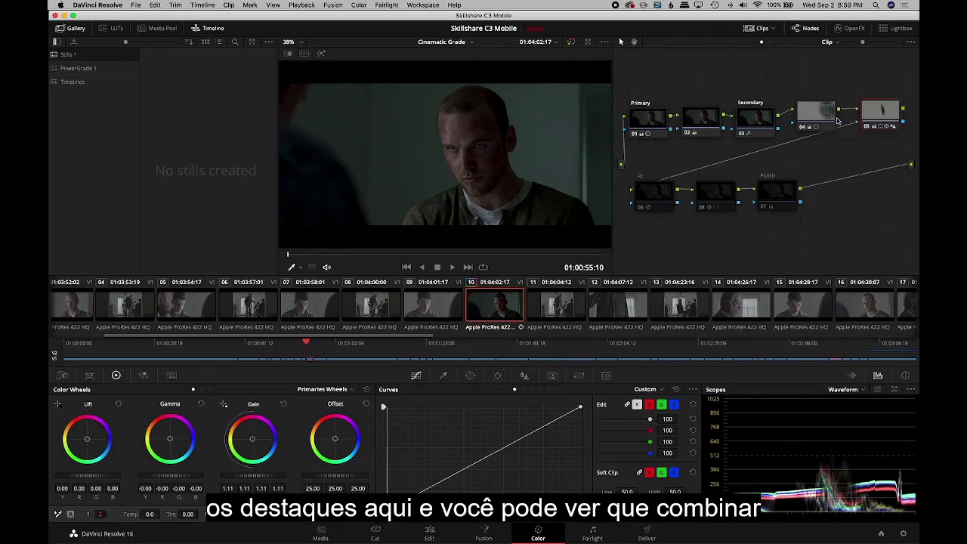
click(822, 116)
click(880, 121)
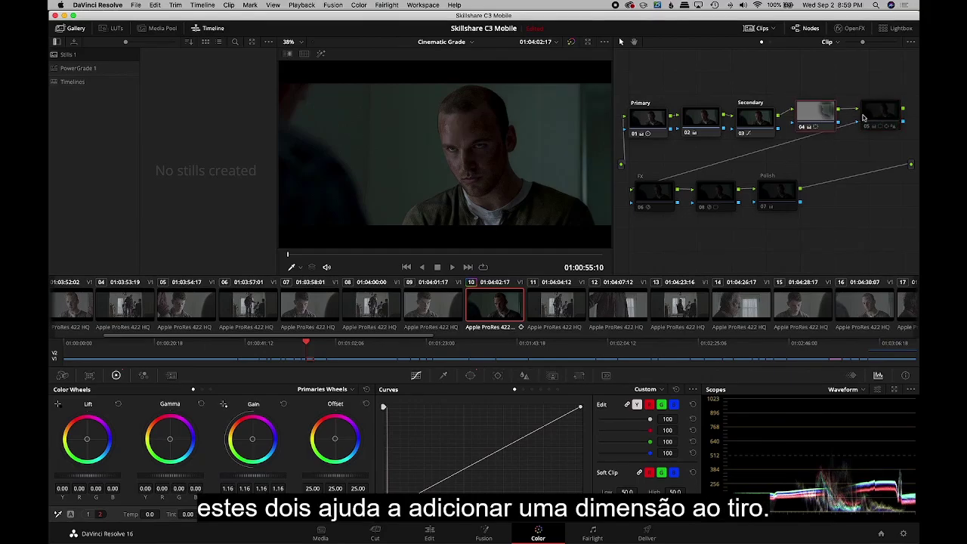
key(ctrl+d)
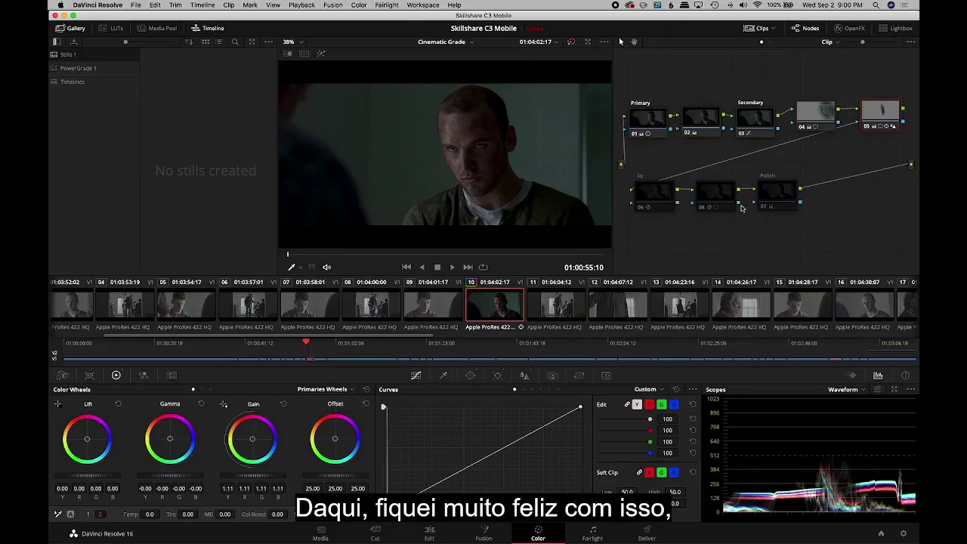
- Enable FX node 06 and examine its effect on the shot in full screen
click(650, 193)
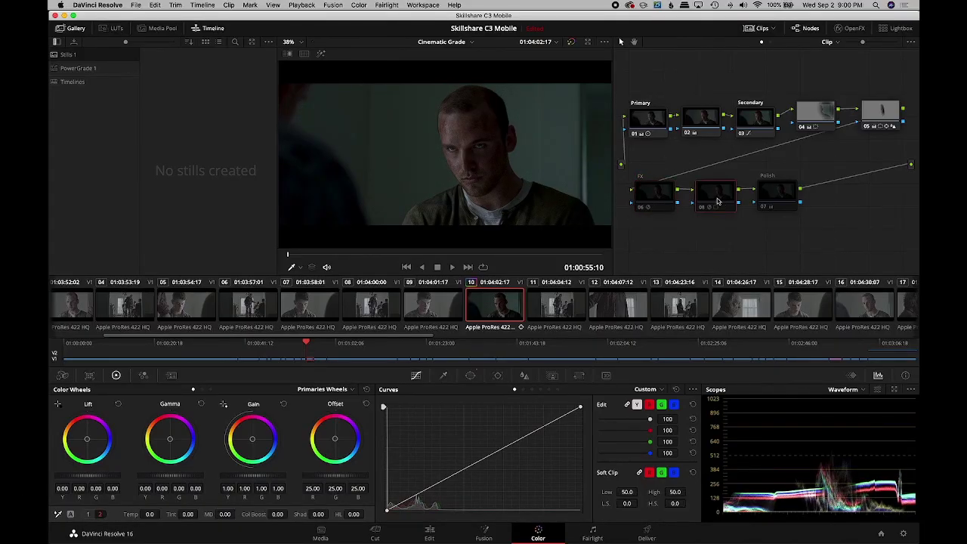
key(super+d)
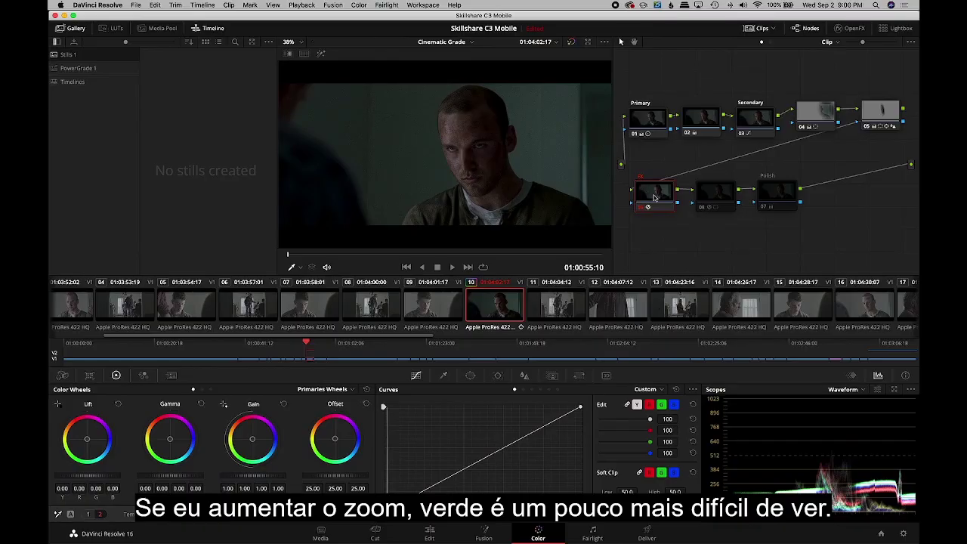
key(super+f)
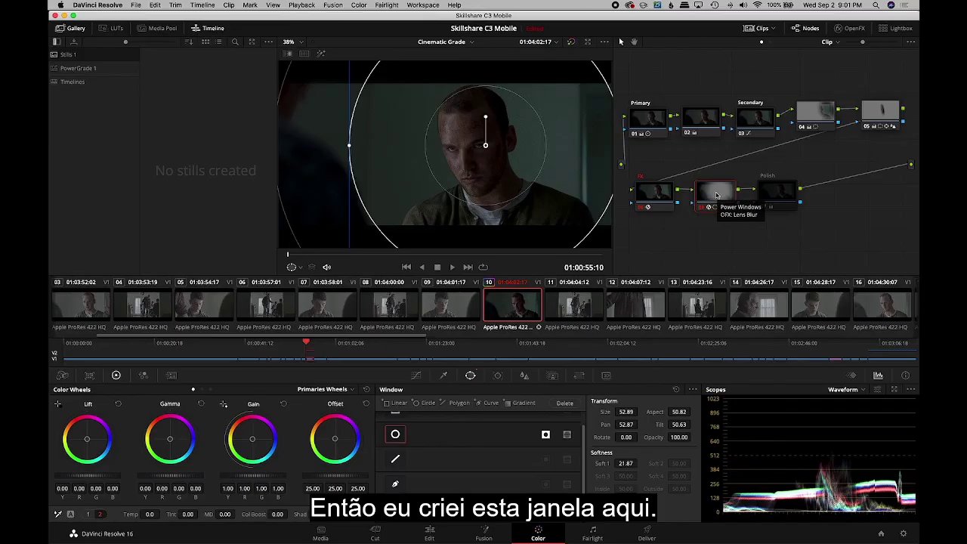
- Highlight the area affected by node 08's Lens Blur power window, turn the highlight off, and check the blur in full screen
key(shift+h)
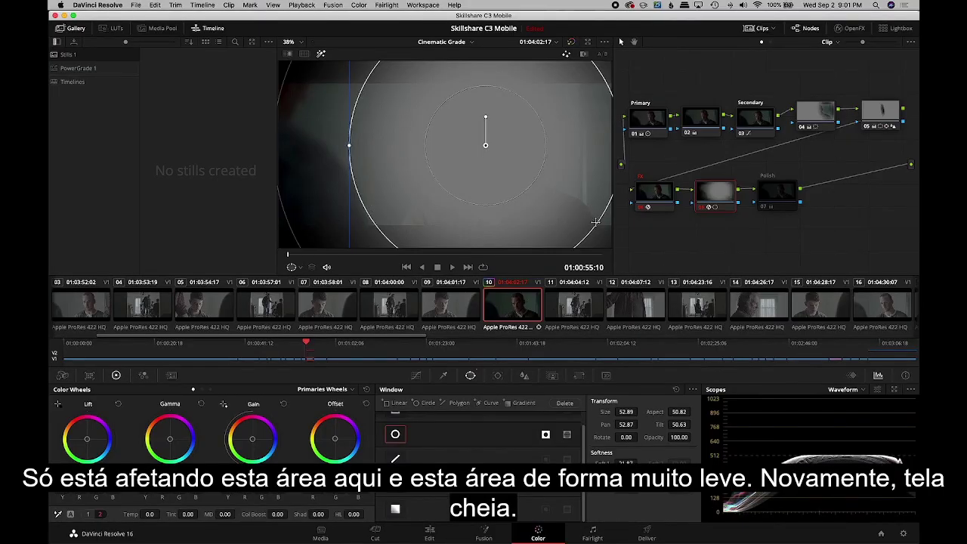
key(shift+h)
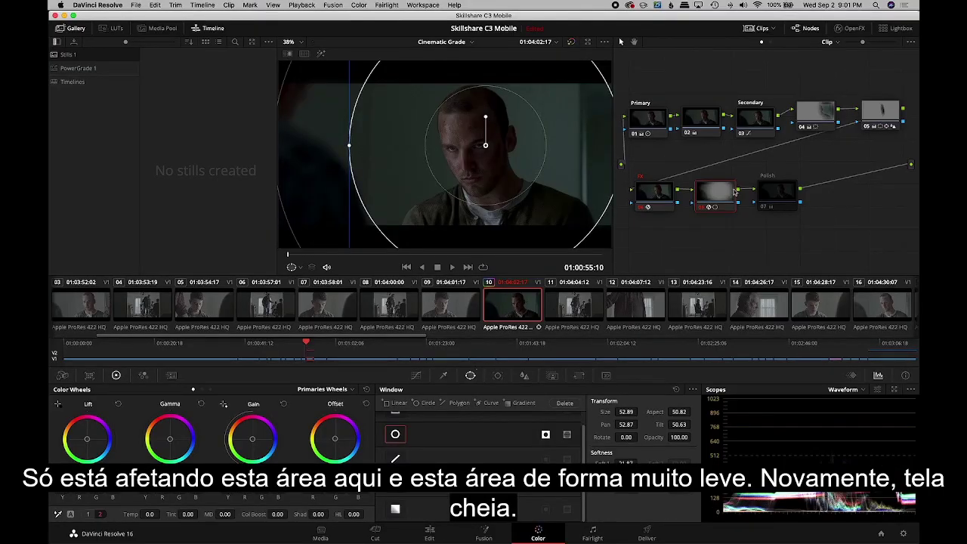
key(super+f)
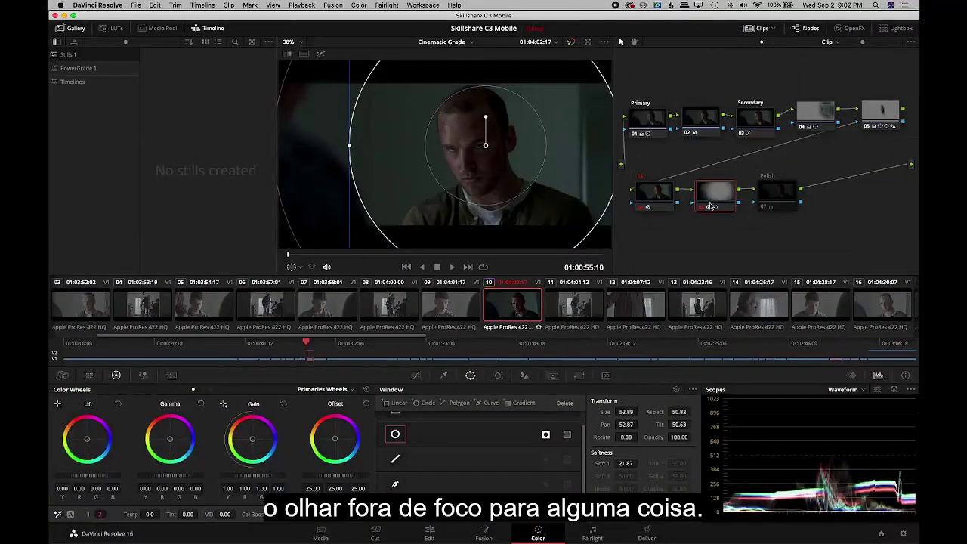
- Select Polish node 07 and toggle it repeatedly to compare the darker and brighter versions of the final look
click(783, 196)
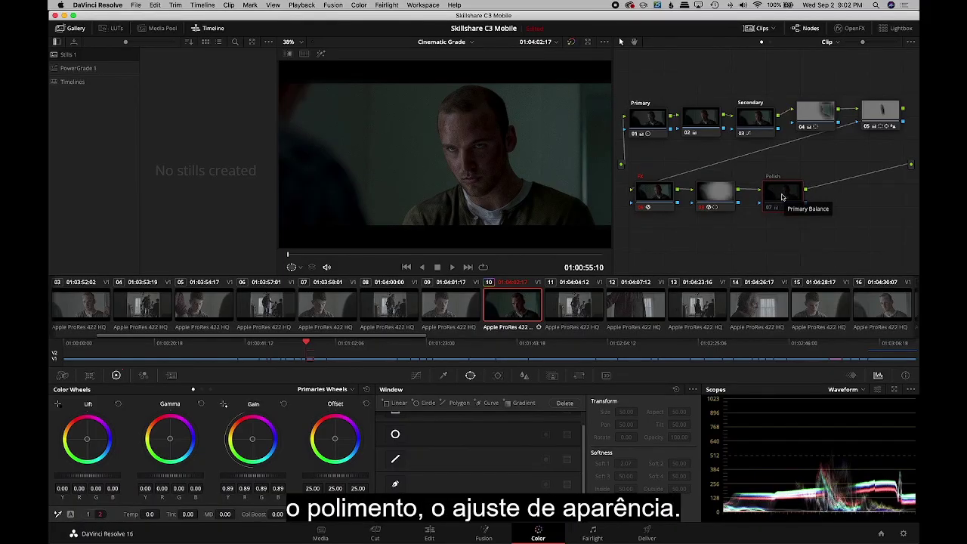
drag(774, 202, 774, 194)
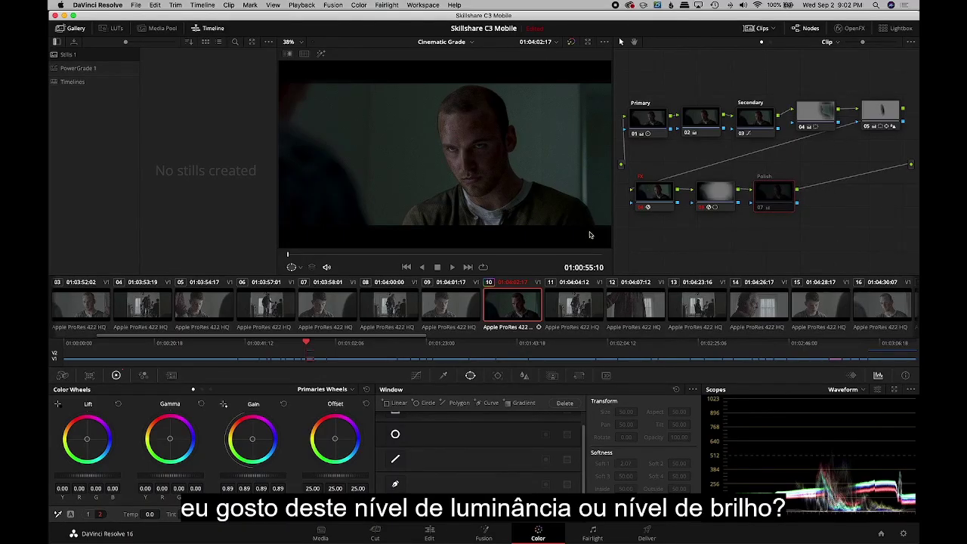
key(super+d)
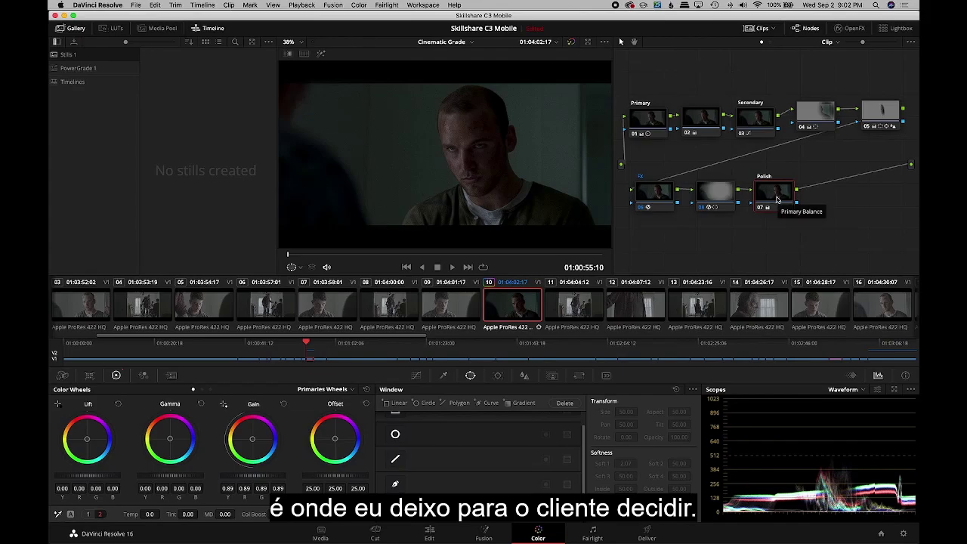
key(super+d)
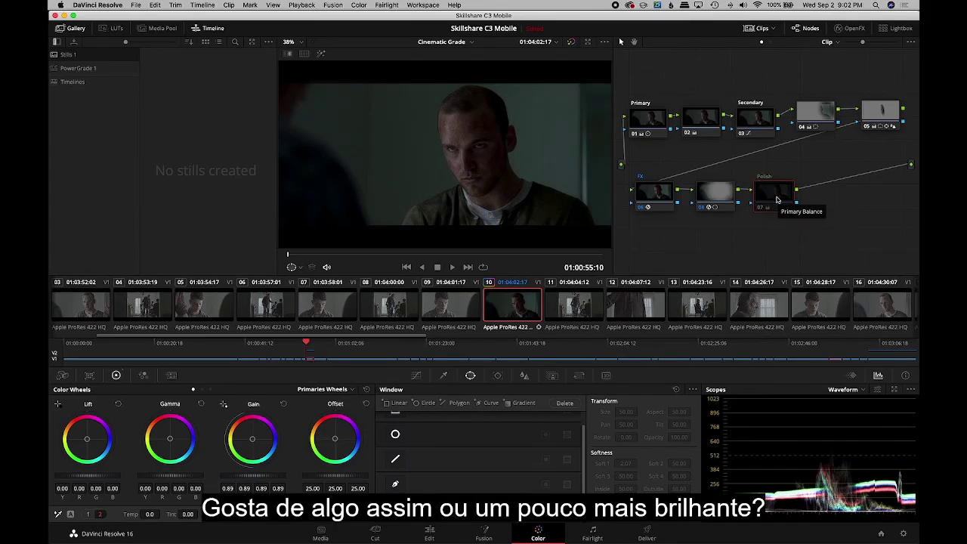
key(super+d)
key(super+d)
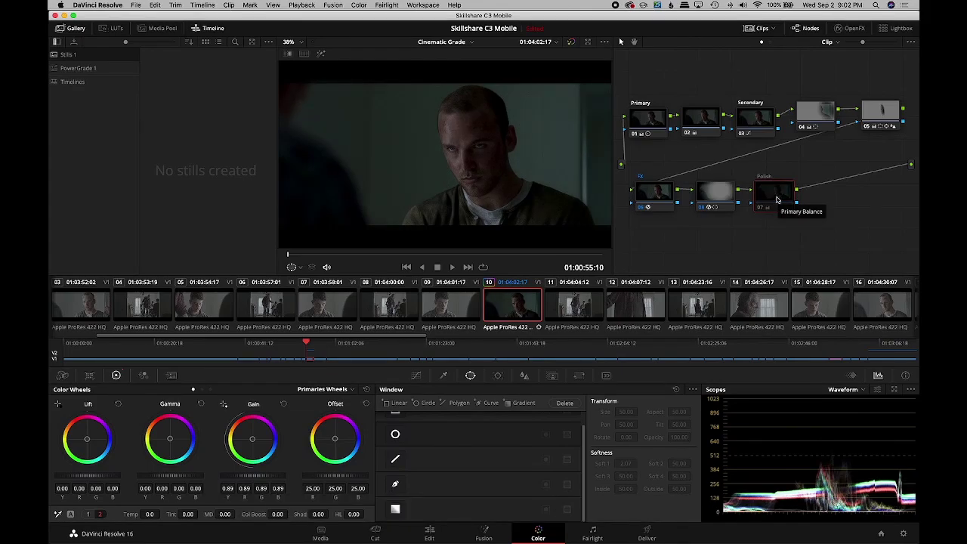
- Keep switching Polish node 07 off and on to judge its brightness change, leaving the node enabled
key(super+d)
key(super+d)
key(super+d)
key(super+d)
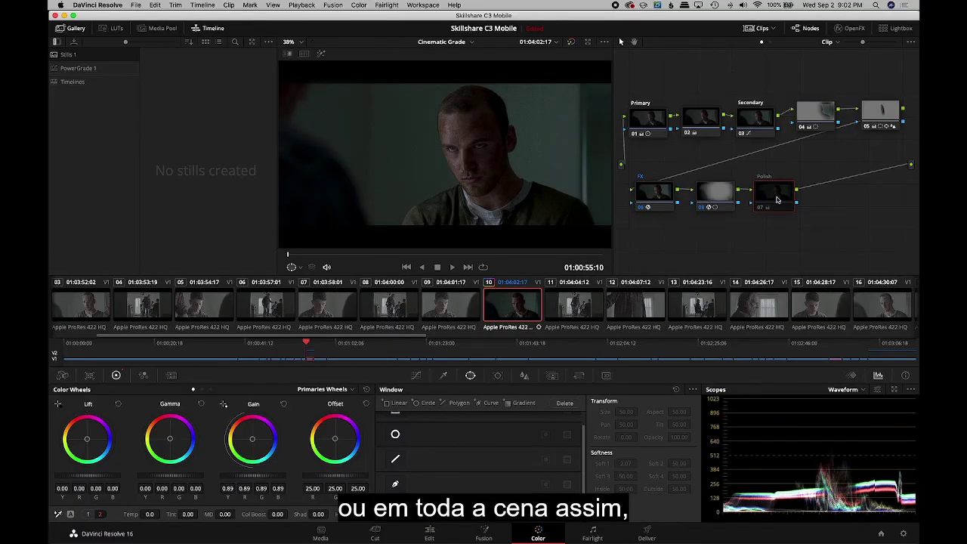
key(super+d)
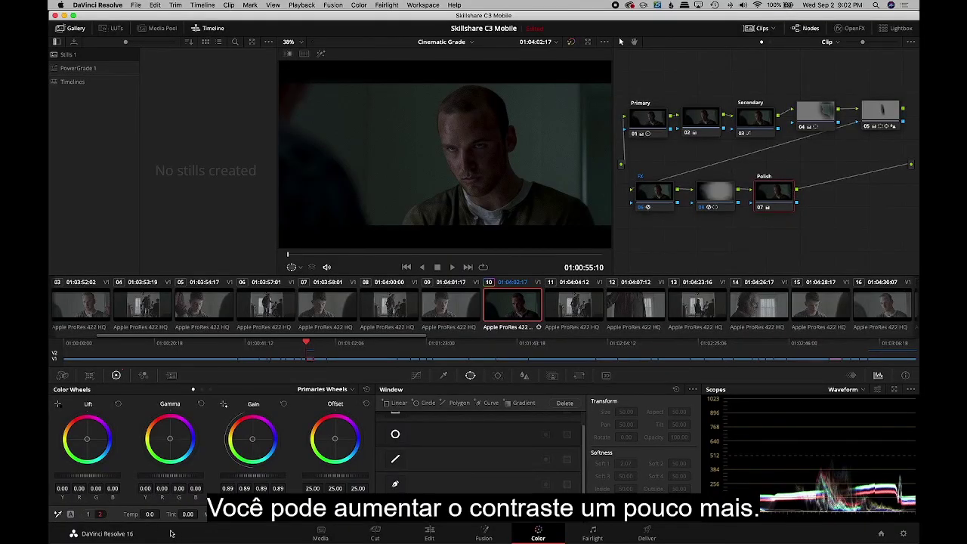
- Try a warmer look on Polish node 07 by setting Temp to about 650, and reset the value
drag(151, 514, 210, 514)
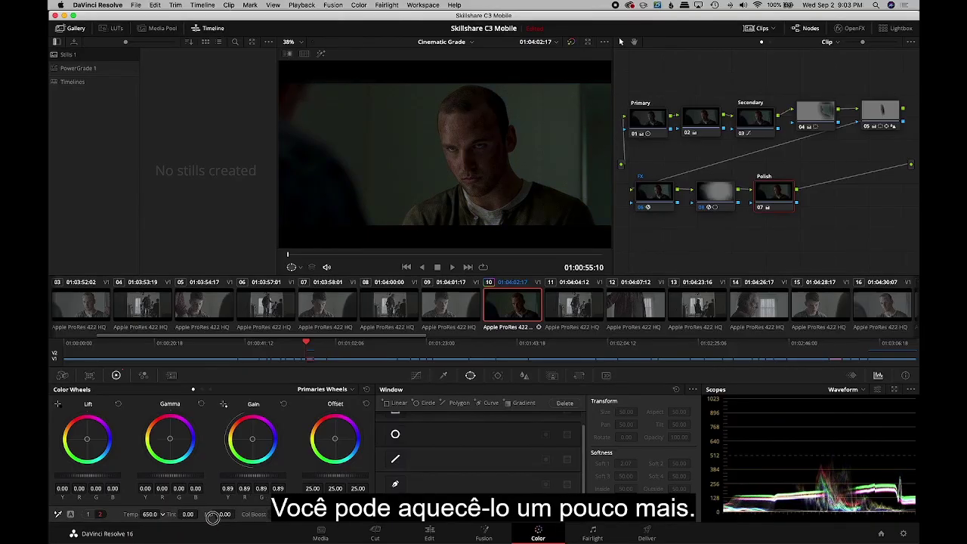
double_click(128, 514)
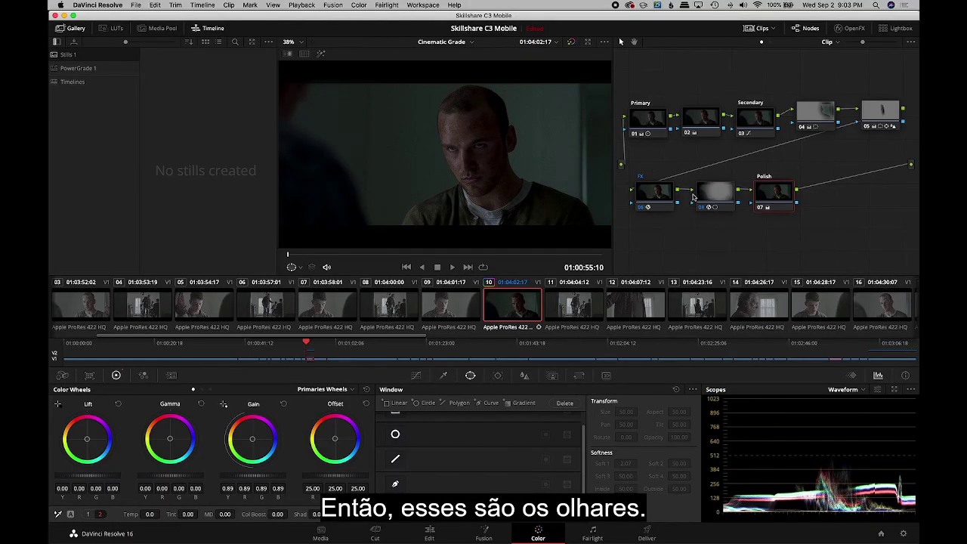
- Disable every node in clip 10's grade and re-enable only Primary node 01 to compare it with the ungraded shot
click(759, 206)
click(701, 206)
click(641, 206)
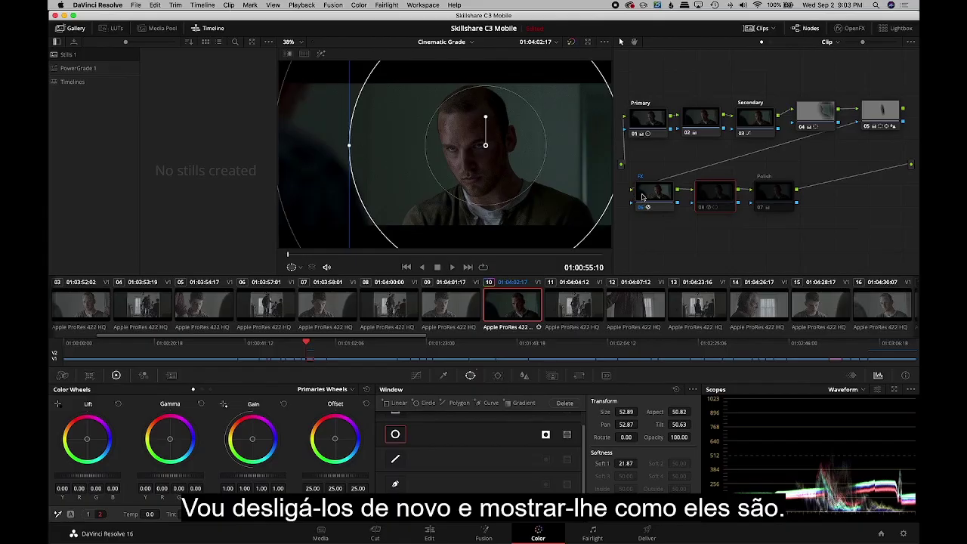
key(shift+d)
click(646, 125)
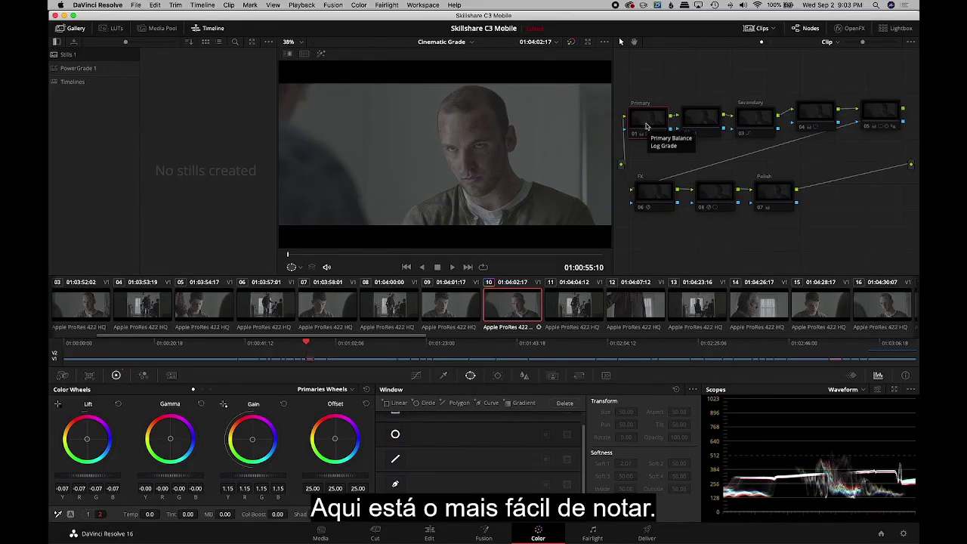
key(ctrl+d)
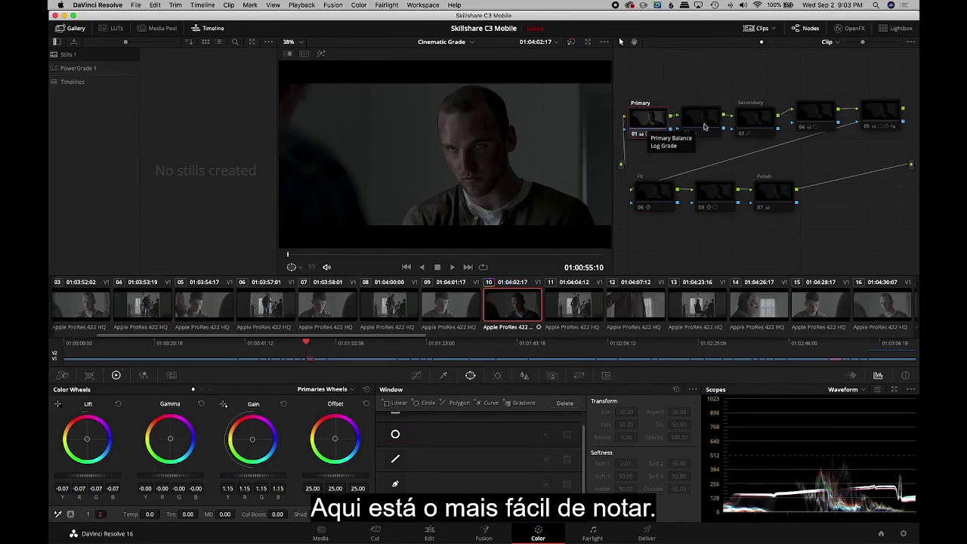
- Enable node 02 and examine its colour boost on the shot in full screen
click(703, 127)
key(super+f)
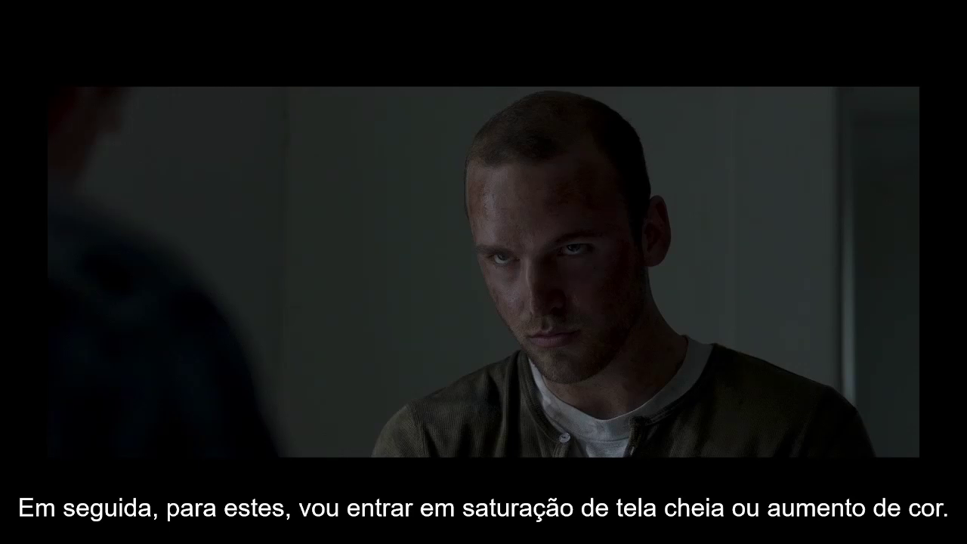
key(Escape)
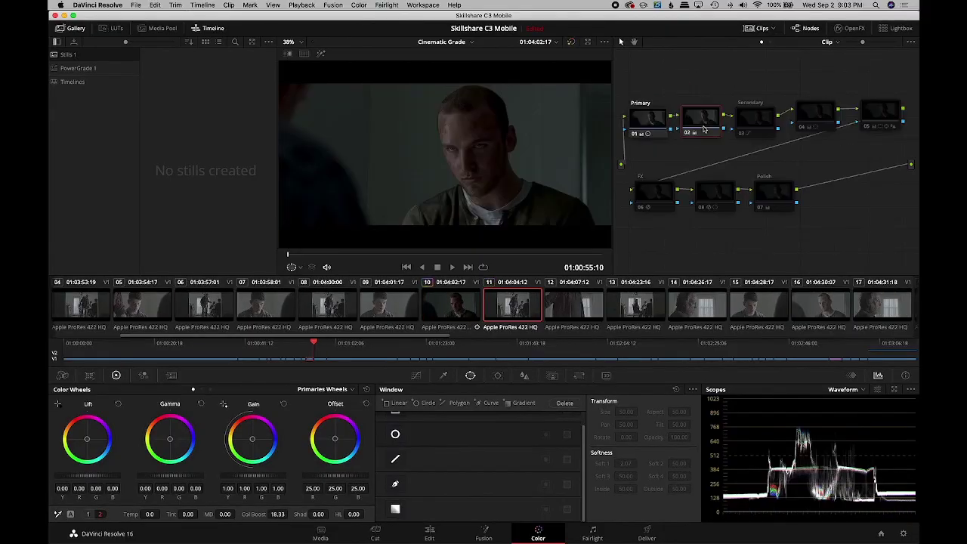
key(super+f)
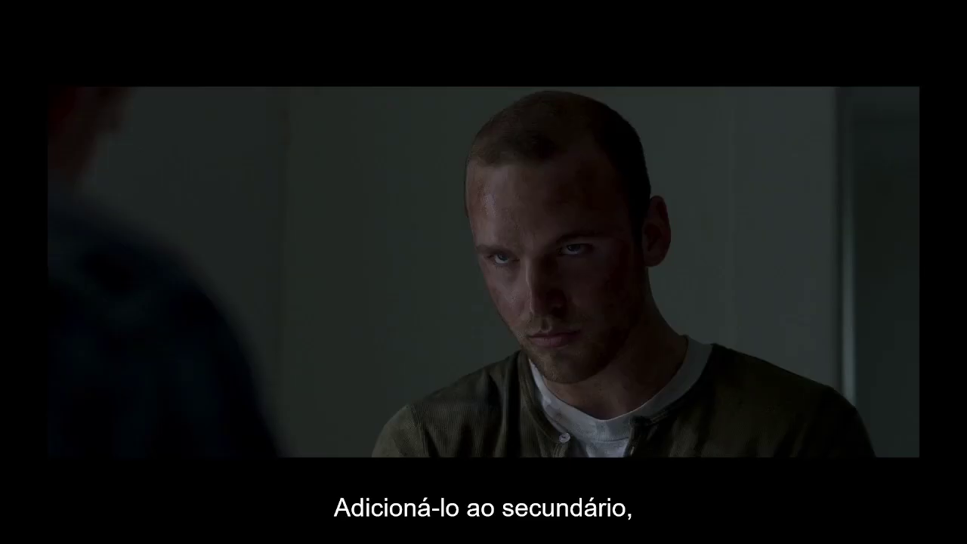
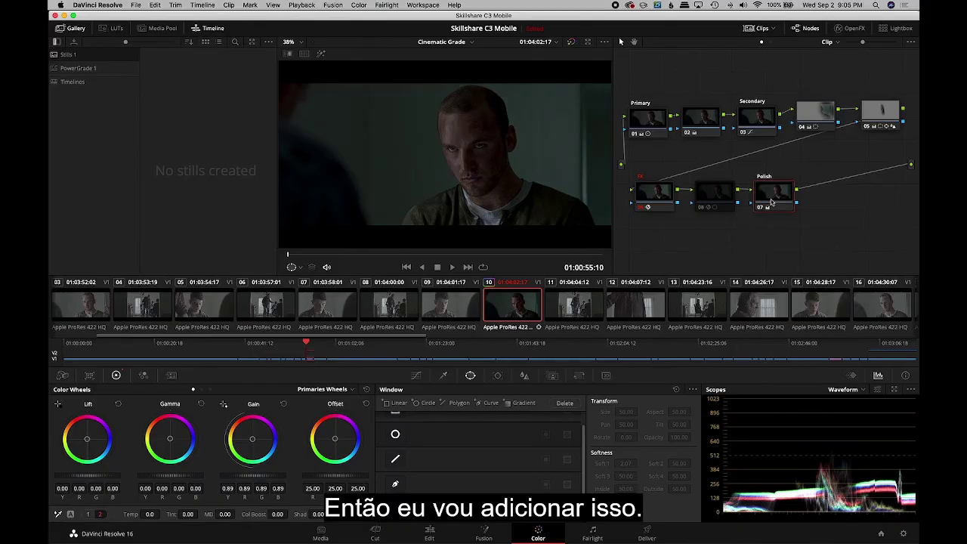
- Review the rebuilt grade in full screen, and bypass and restore all nodes to compare it with the original footage
key(super+f)
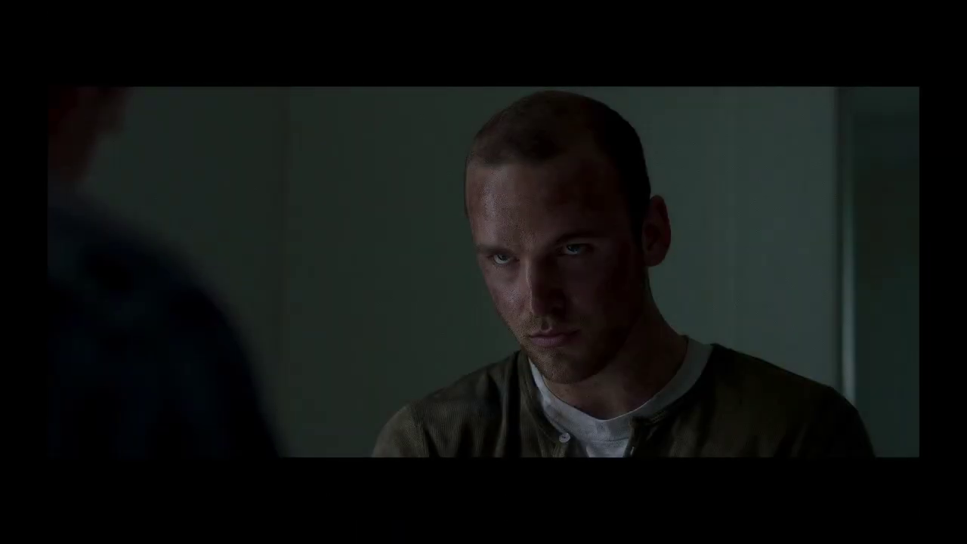
key(Escape)
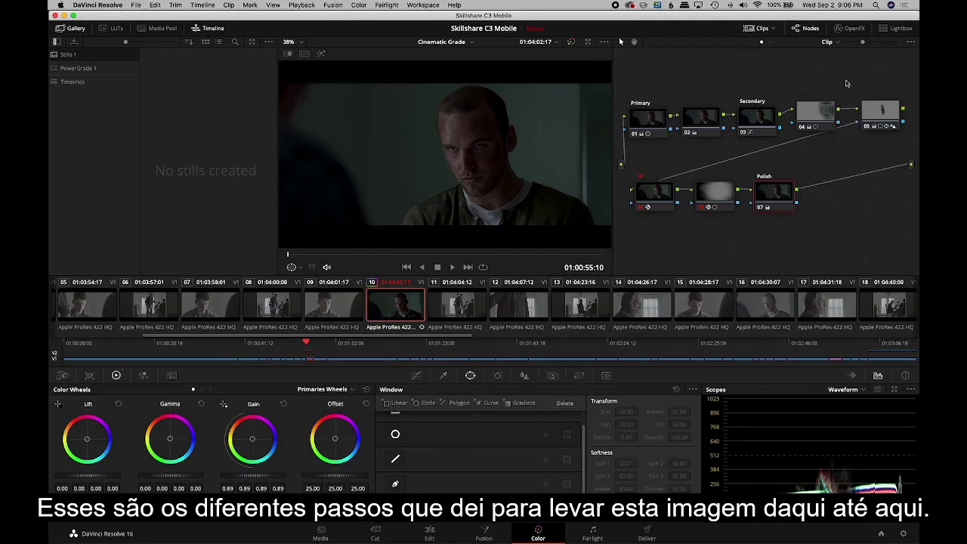
key(shift+d)
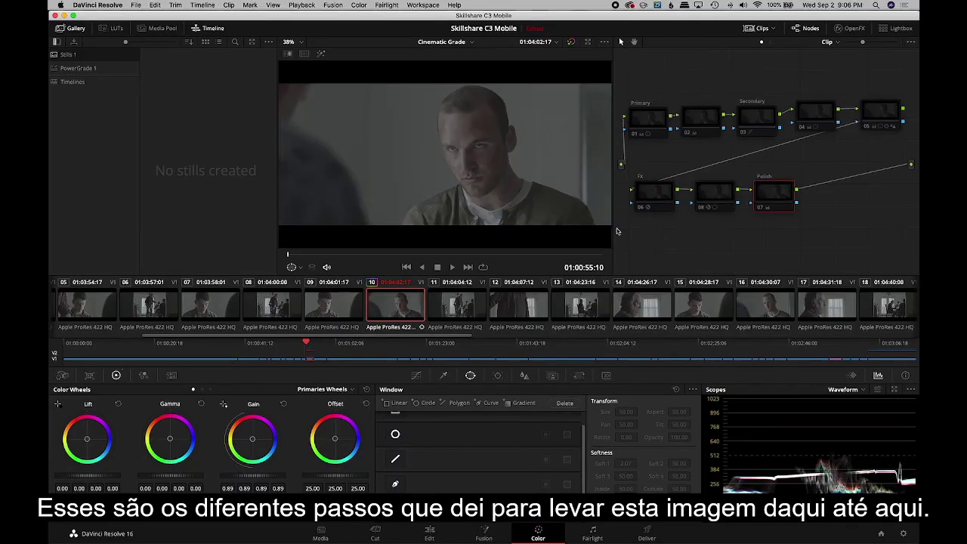
key(shift+d)
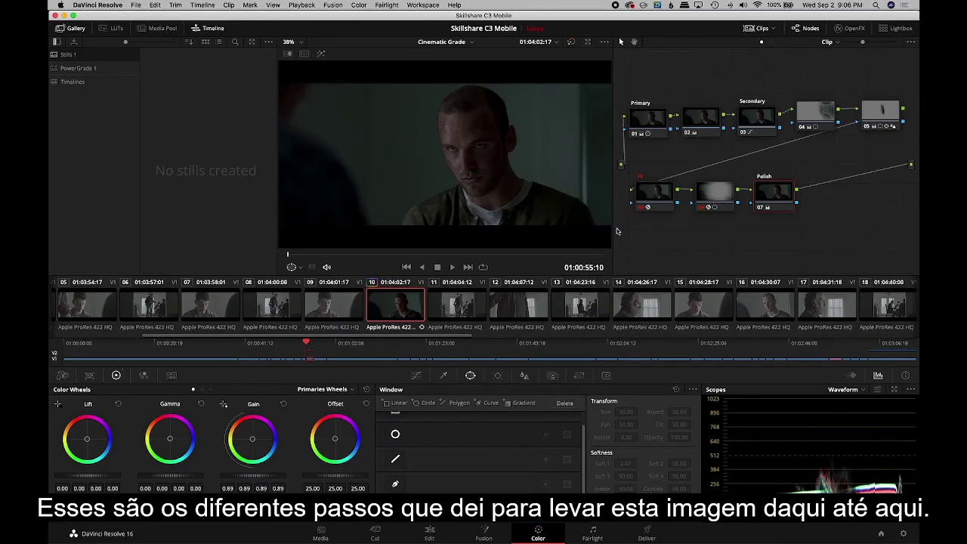
click(647, 112)
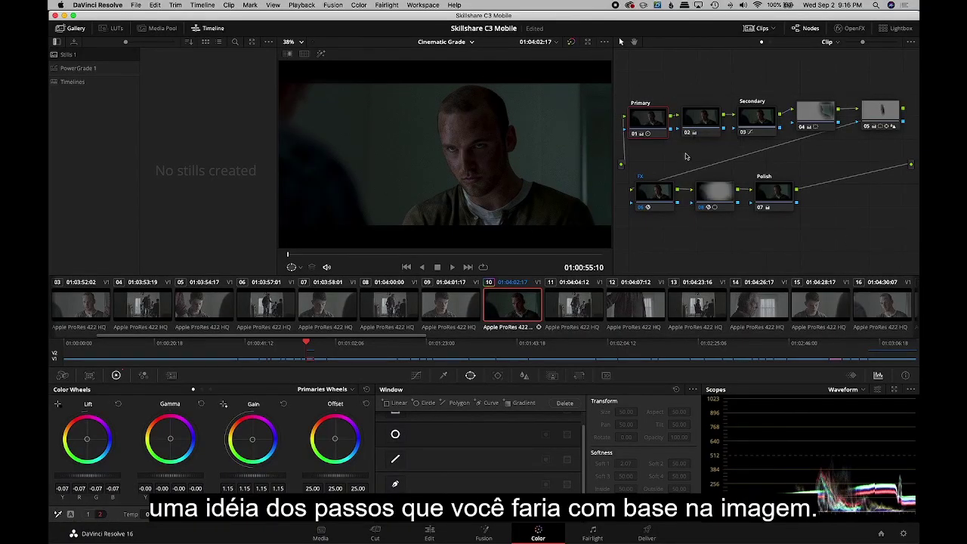
- Look through the scene's ungraded shots, including wide clip 08 and close-up clip 14, and return to graded clip 10
scroll(528, 325, left, 2)
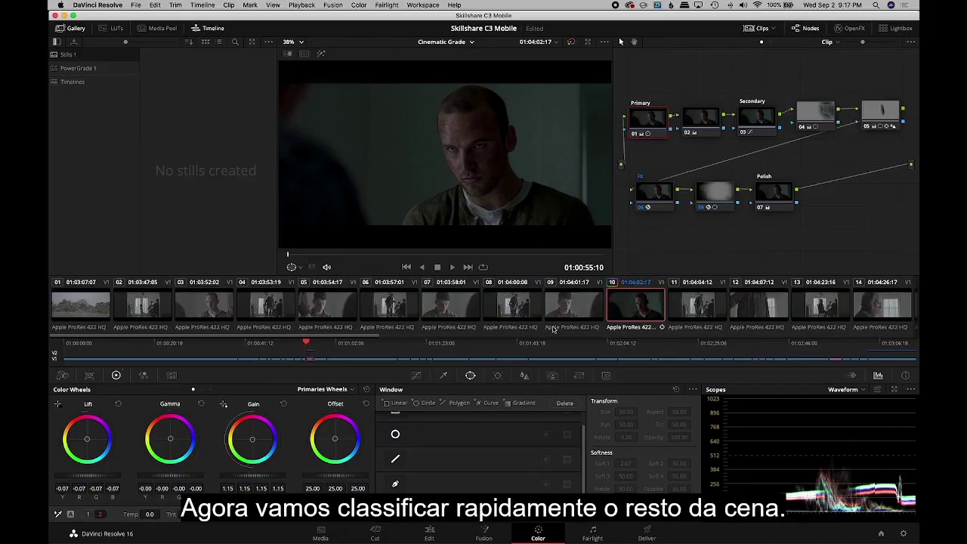
scroll(704, 302, right, 1)
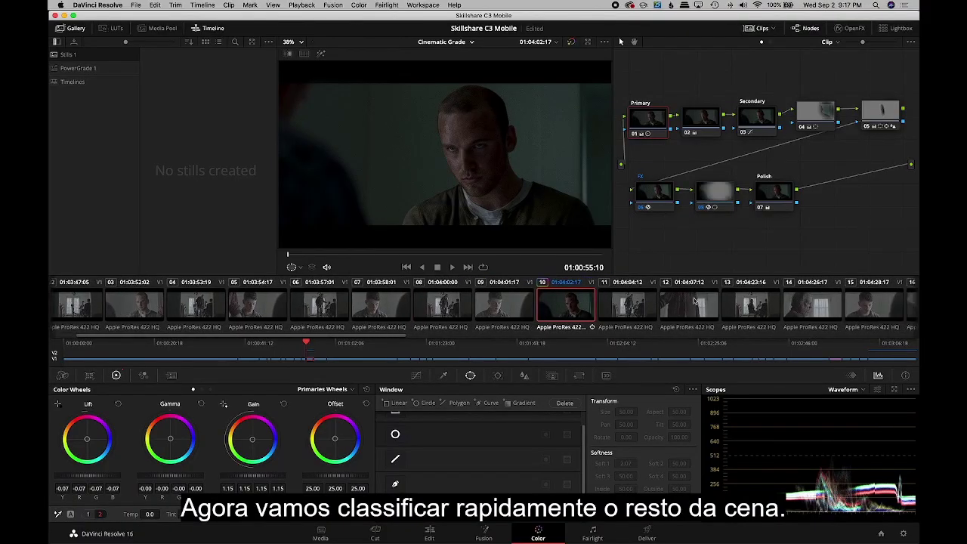
scroll(616, 306, right, 3)
scroll(491, 305, left, 4)
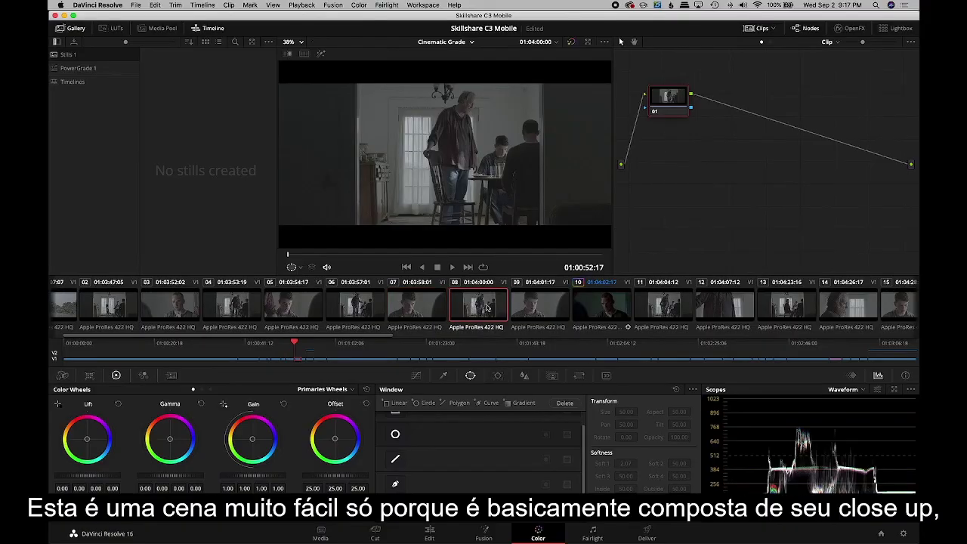
click(855, 310)
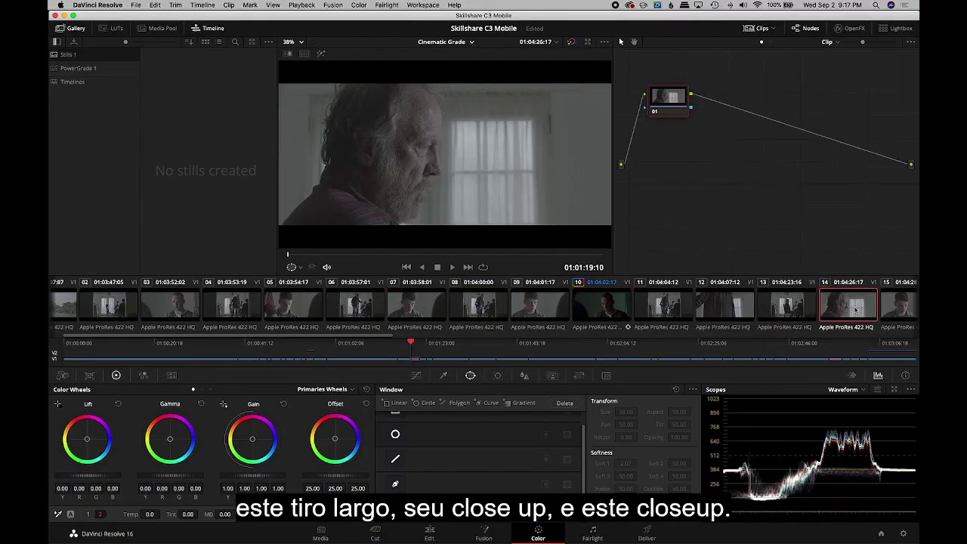
click(605, 310)
scroll(606, 310, right, 3)
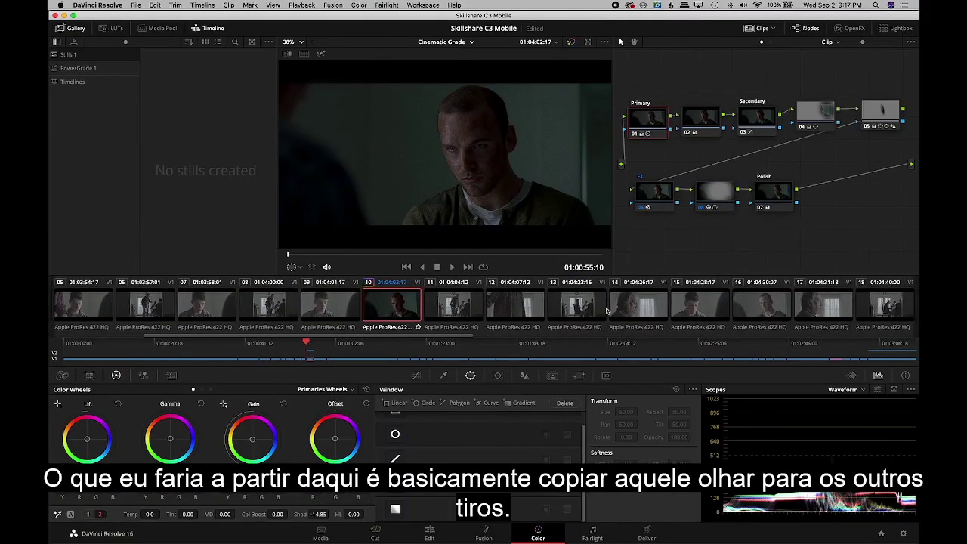
- Apply clip 10's grade to clip 16, the matching close-up of the same man
right_click(753, 310)
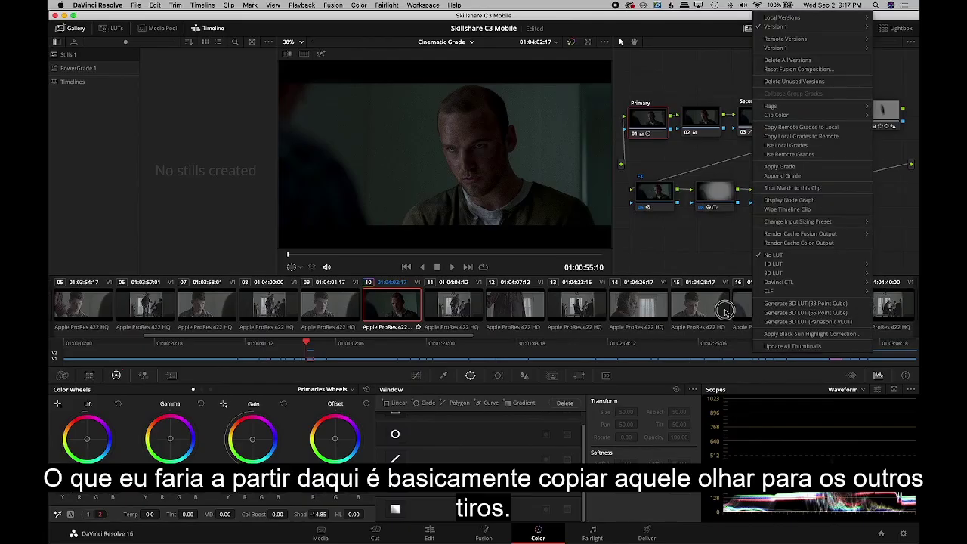
click(745, 310)
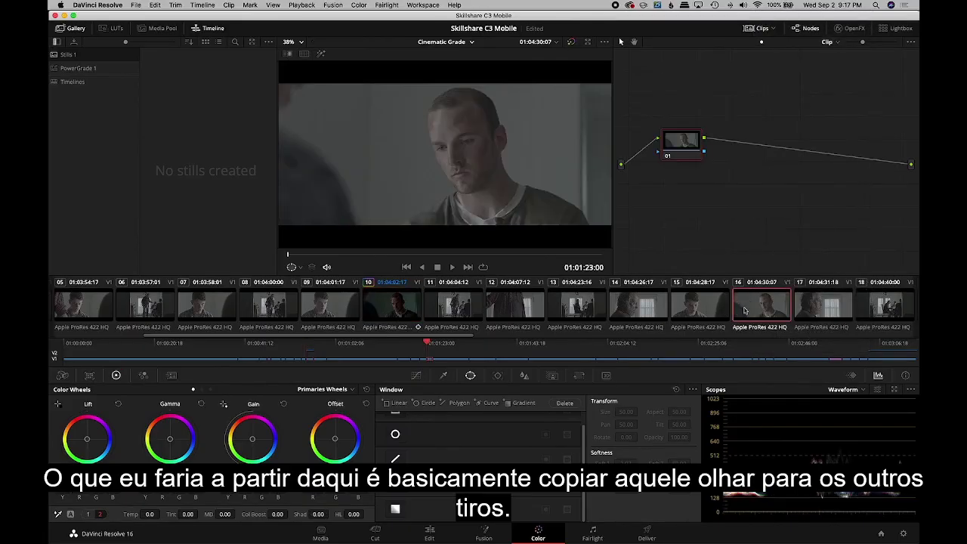
right_click(383, 311)
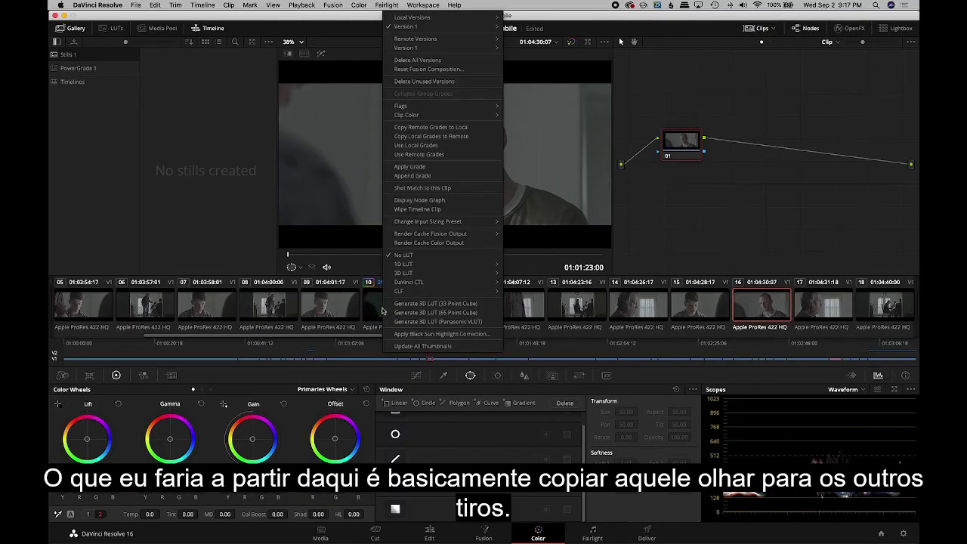
click(409, 176)
- Apply clip 10's grade to clip 03, an earlier close-up of the same man
scroll(718, 313, up, 3)
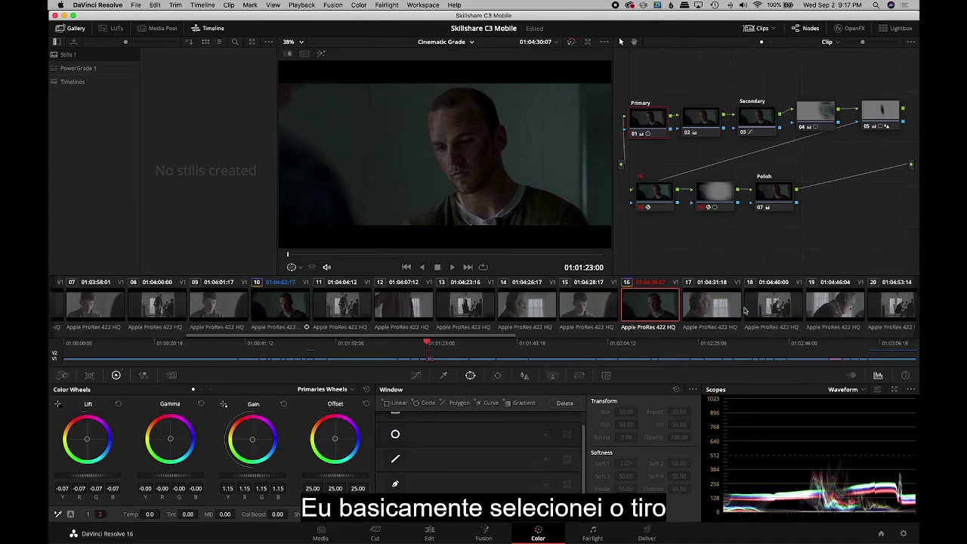
scroll(578, 312, up, 2)
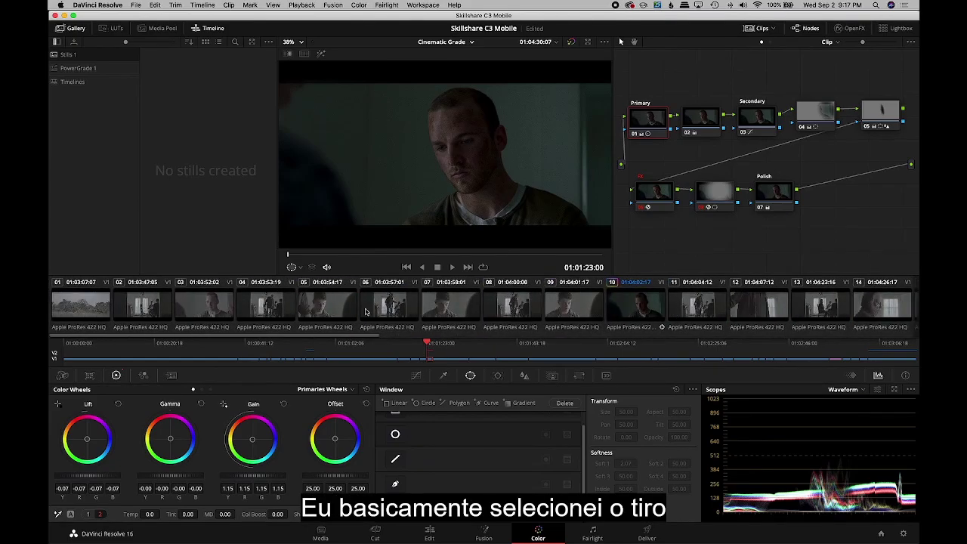
click(216, 310)
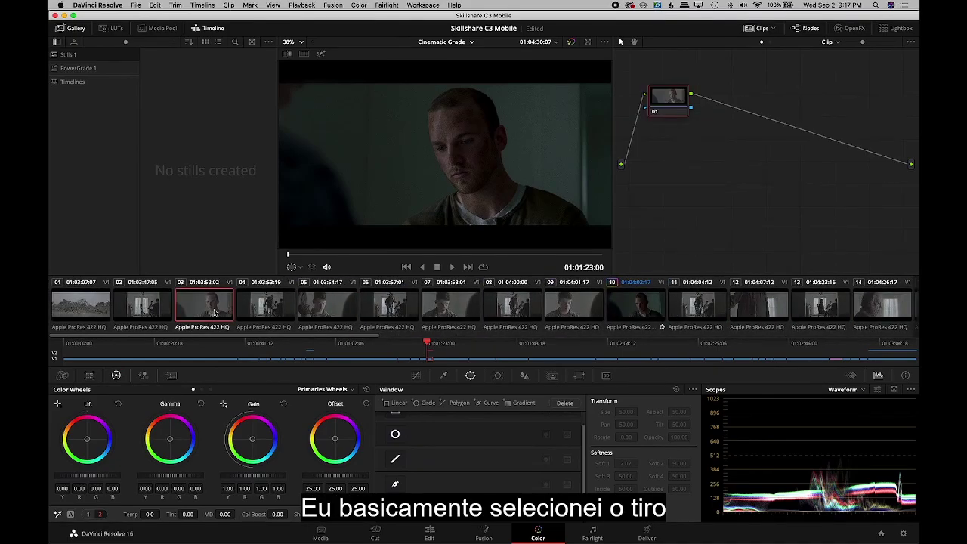
right_click(629, 307)
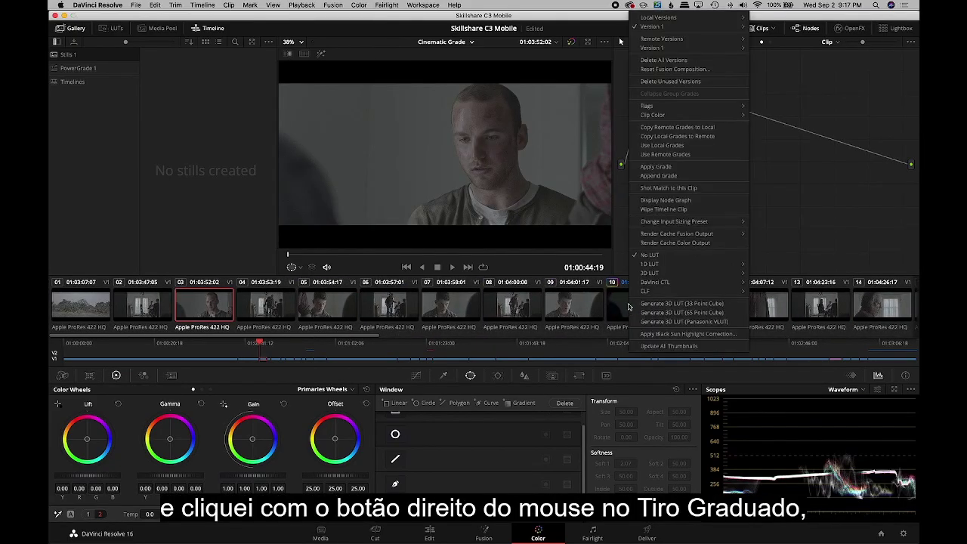
click(655, 167)
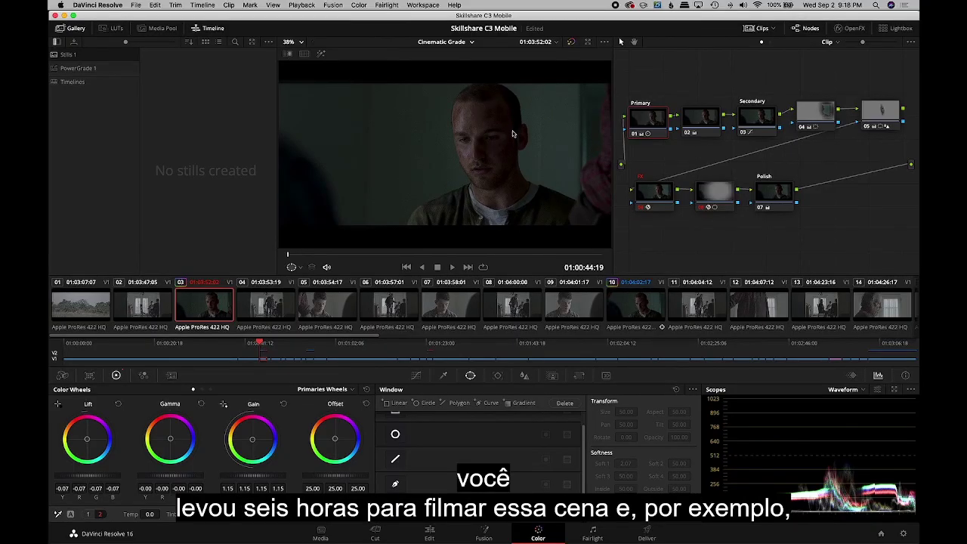
- View ungraded clip 07 and compare graded clips 10 and 03 for consistent lighting and look
click(449, 325)
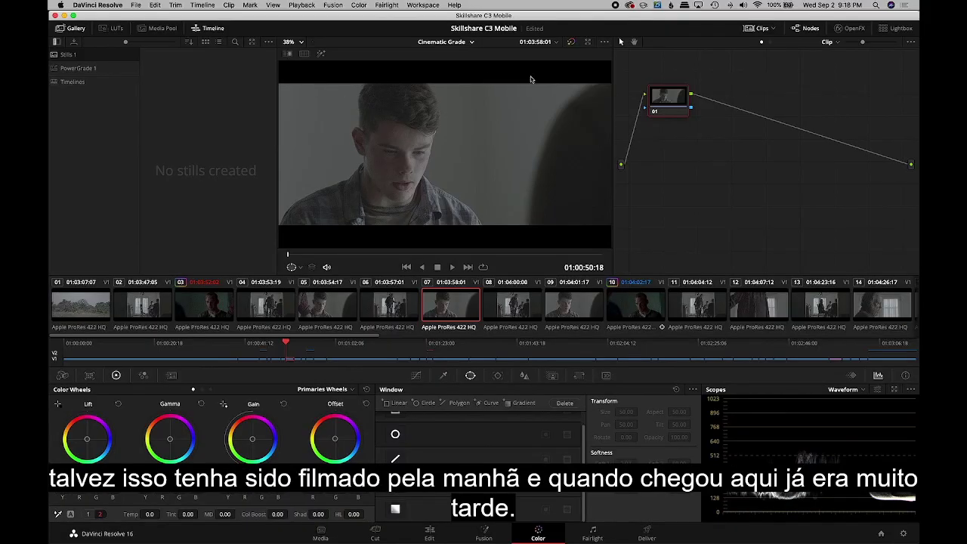
click(642, 316)
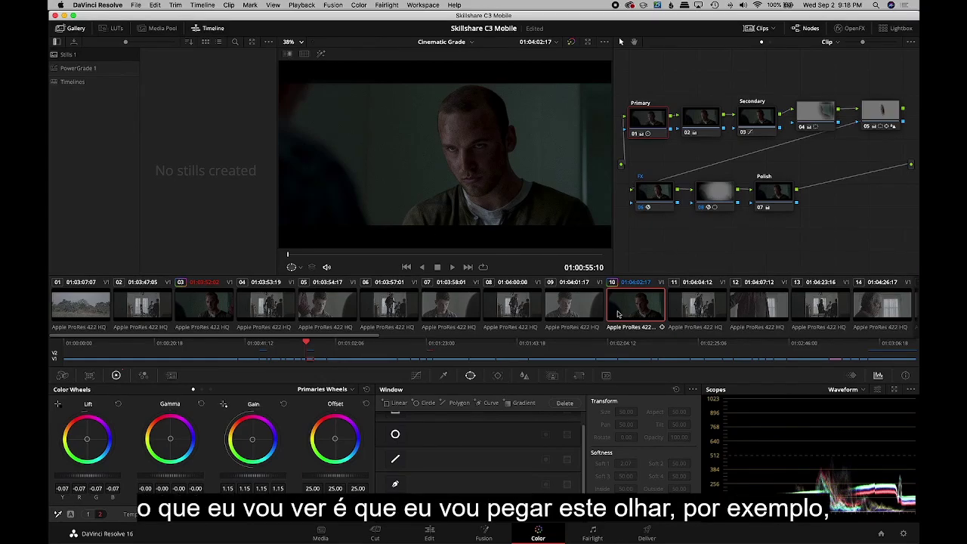
scroll(618, 314, right, 2)
click(135, 312)
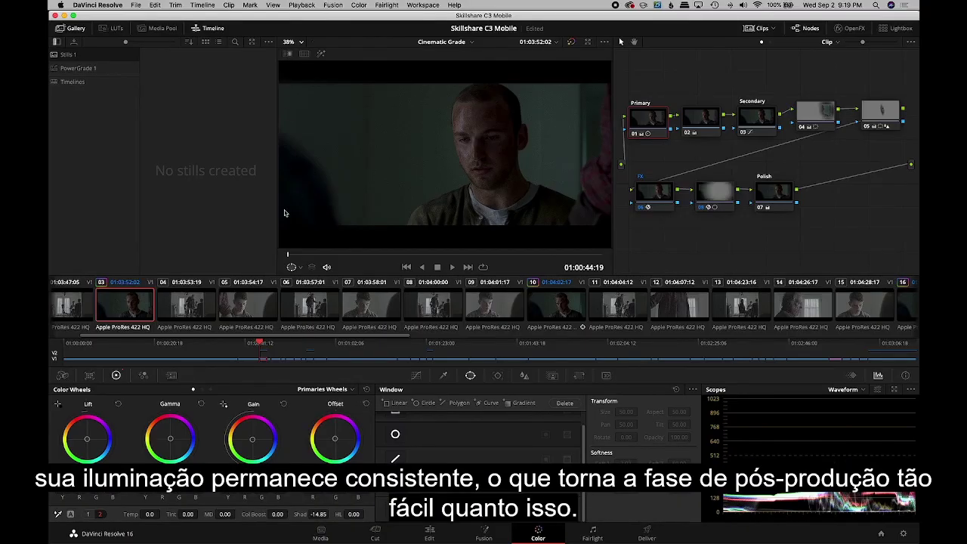
click(557, 305)
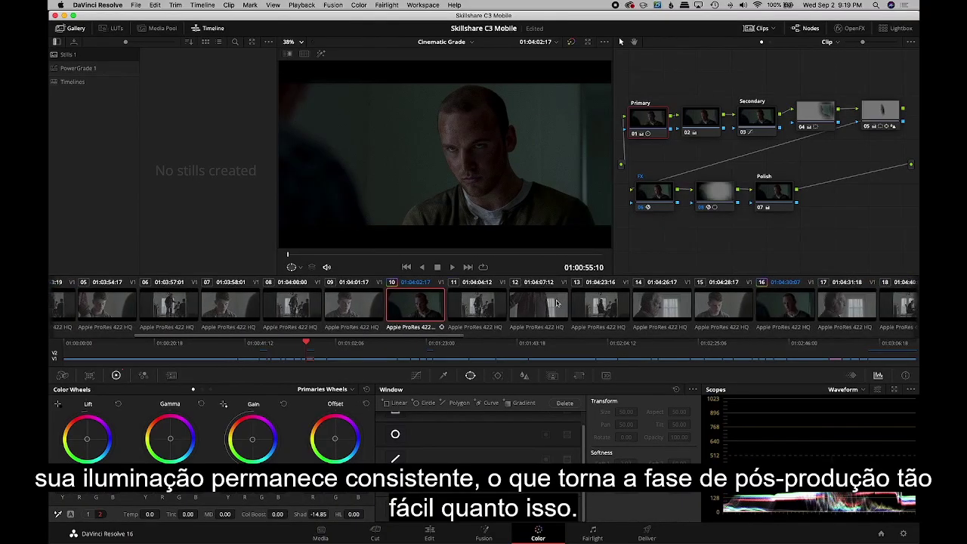
- Apply clip 16's grade to clip 23, the over-the-shoulder close-up of the same man, and check a frame further into the shot
click(772, 304)
click(771, 304)
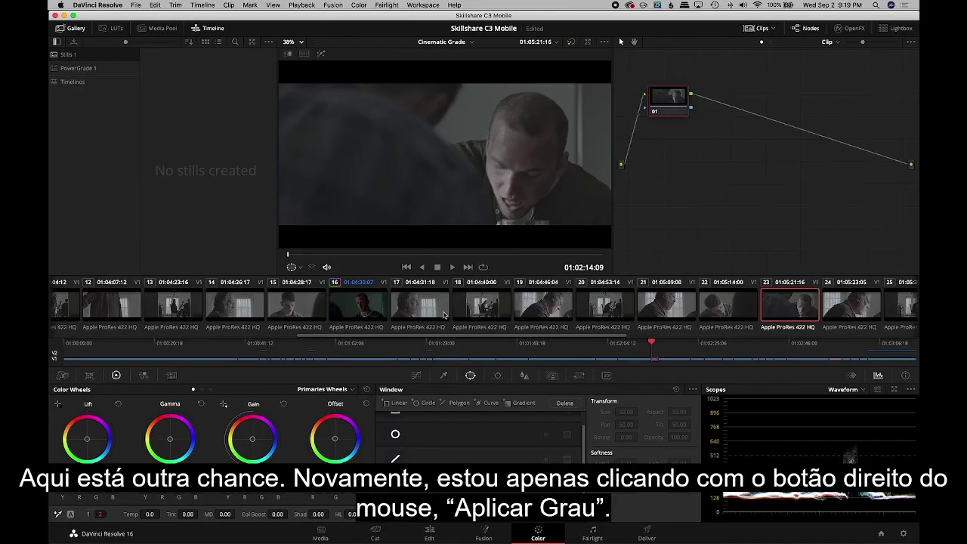
right_click(363, 310)
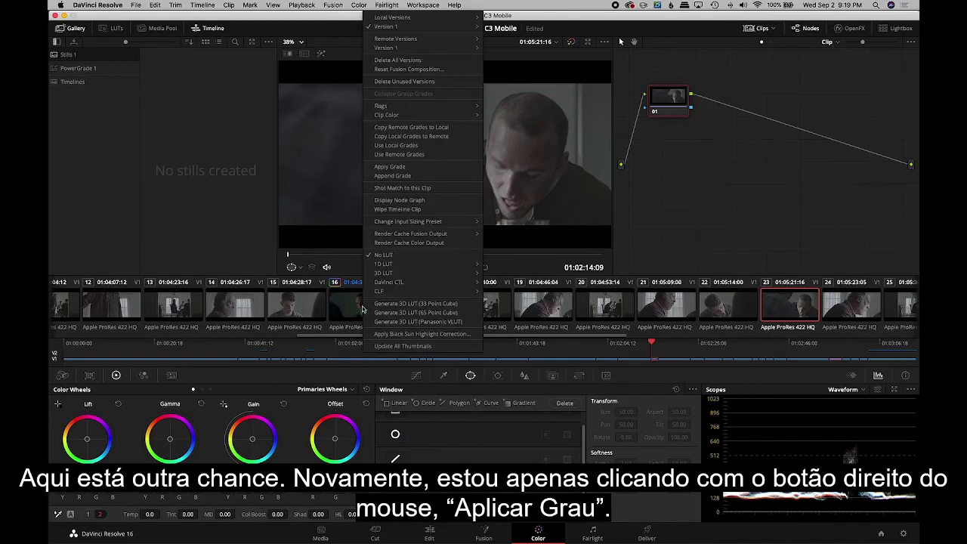
click(389, 167)
drag(388, 255, 513, 256)
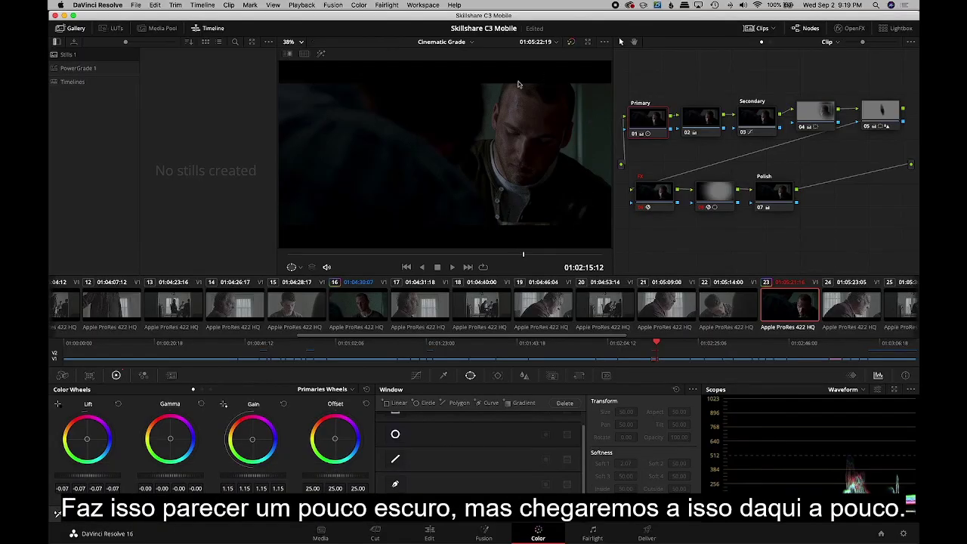
- Apply clip 23's grade to clips 27 and 31 together, the remaining close-ups of the same man
scroll(763, 298, right, 5)
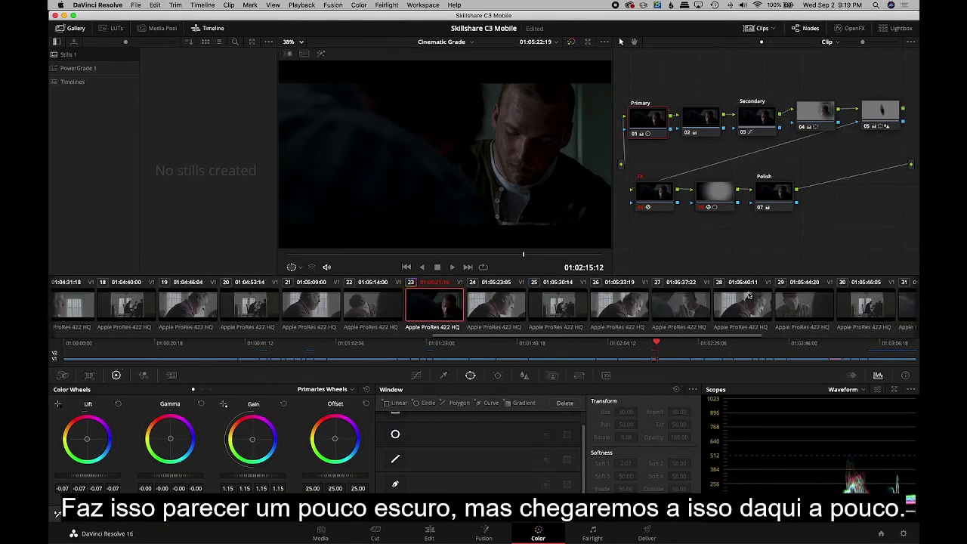
click(682, 309)
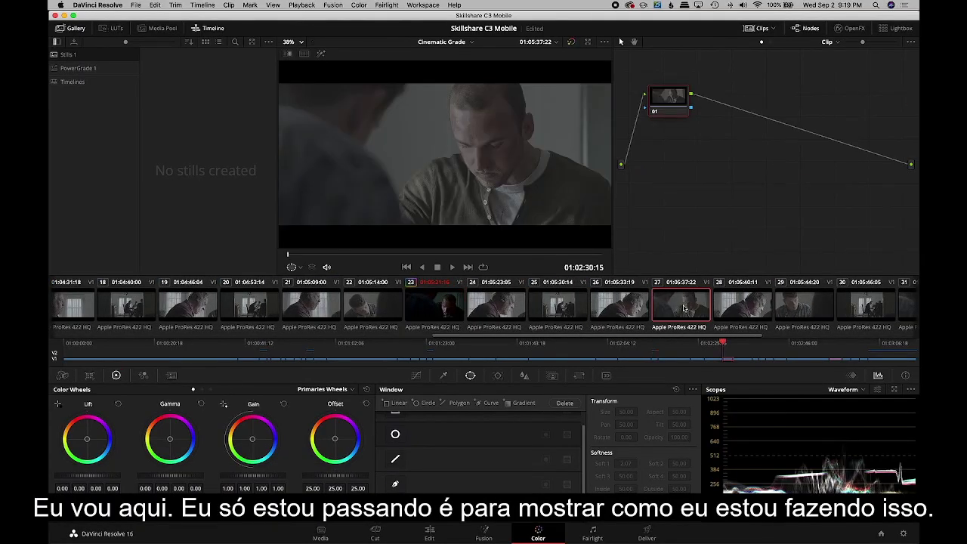
scroll(685, 307, right, 1)
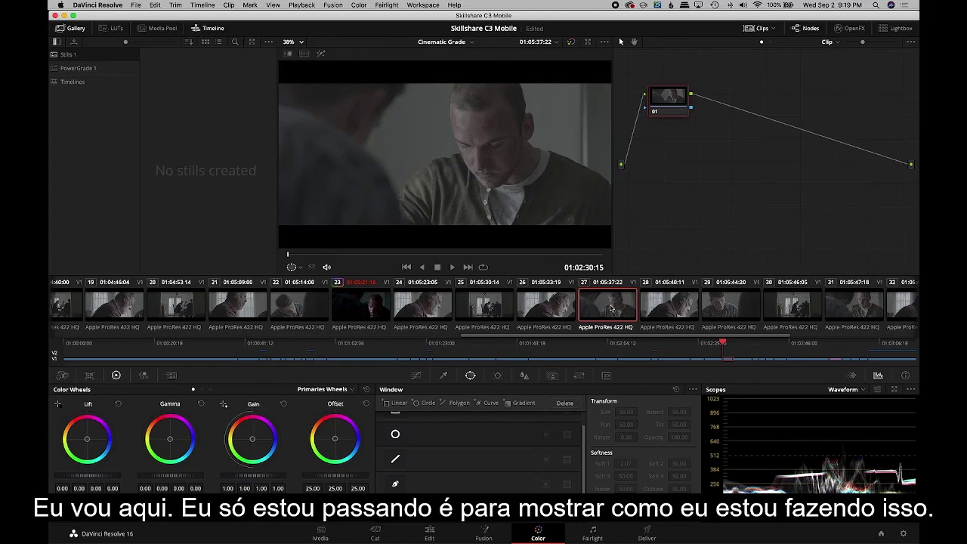
super+click(853, 311)
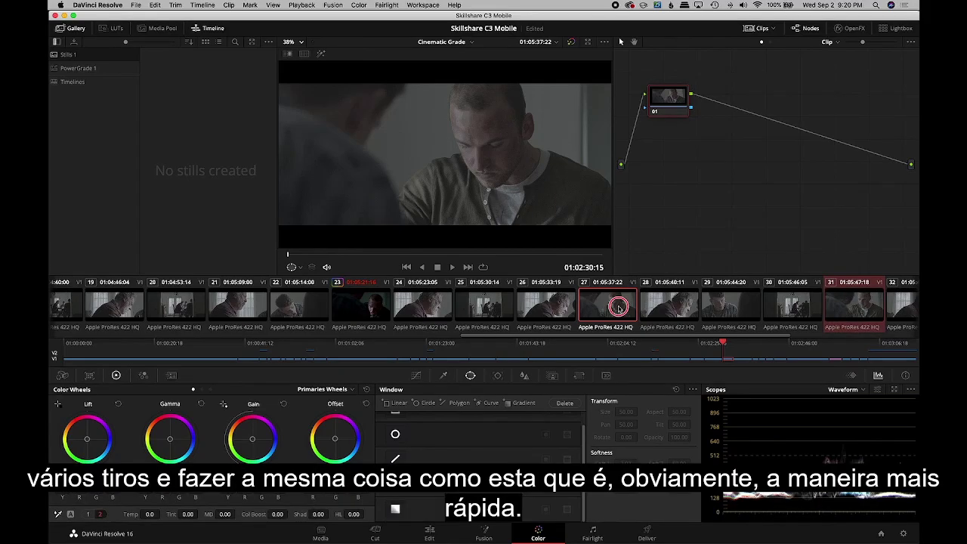
right_click(359, 309)
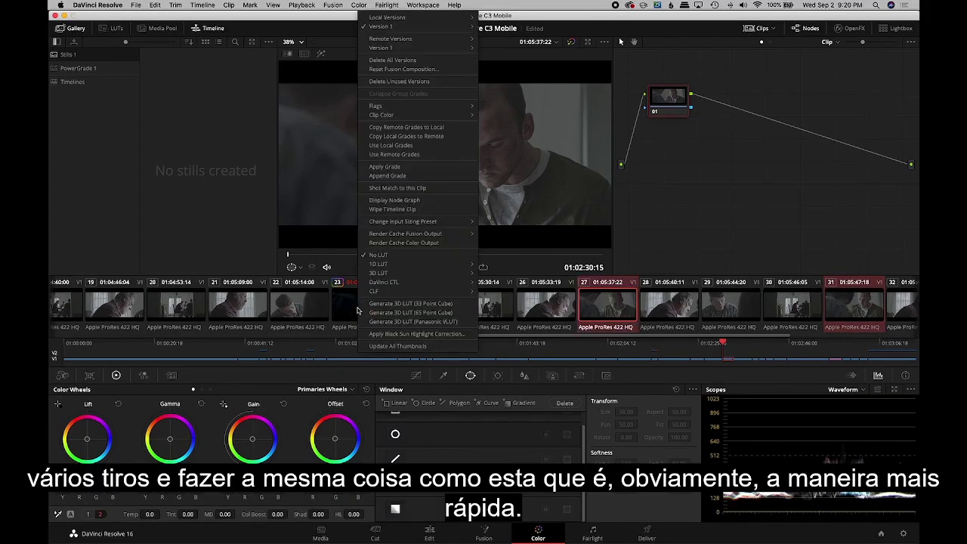
click(391, 167)
scroll(611, 309, right, 4)
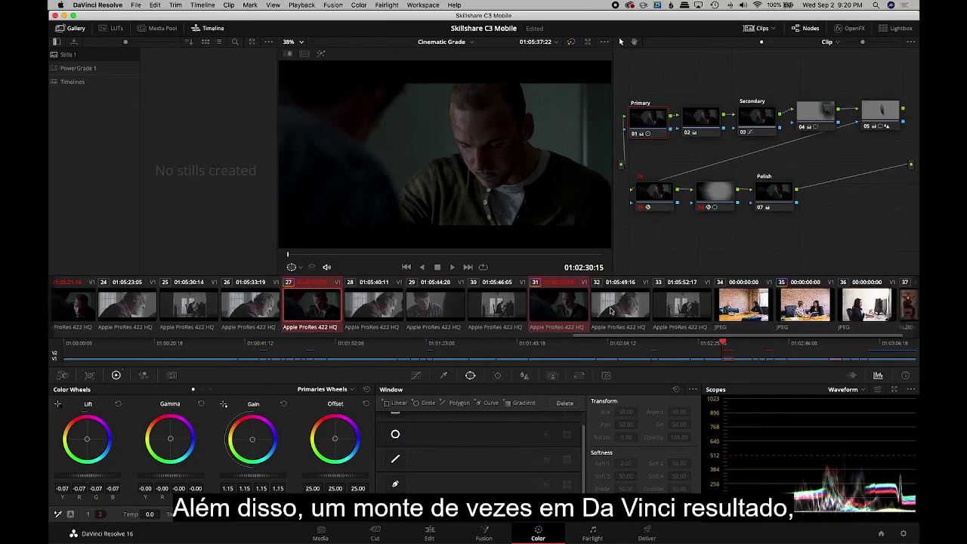
- Switch among graded clips 23, 27 and 31 to compare their look
click(528, 309)
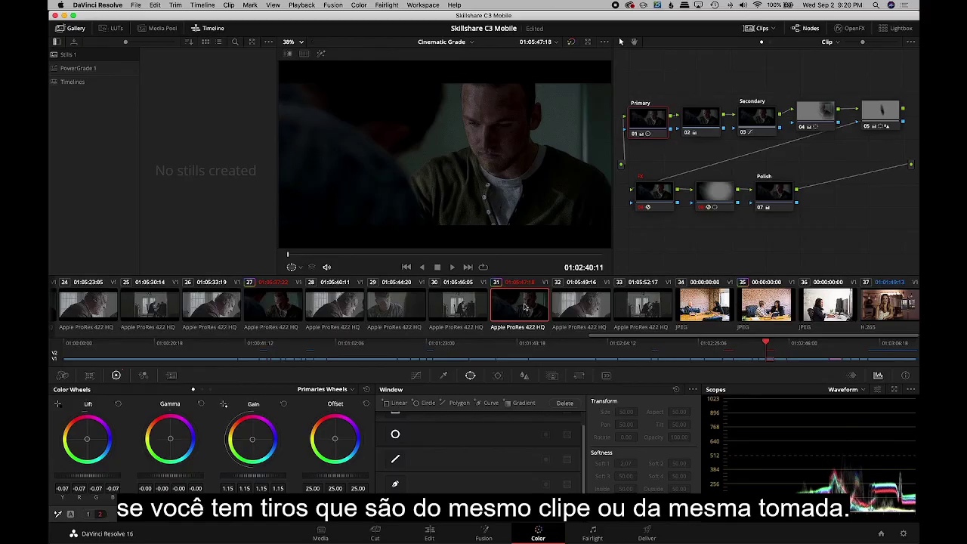
click(287, 306)
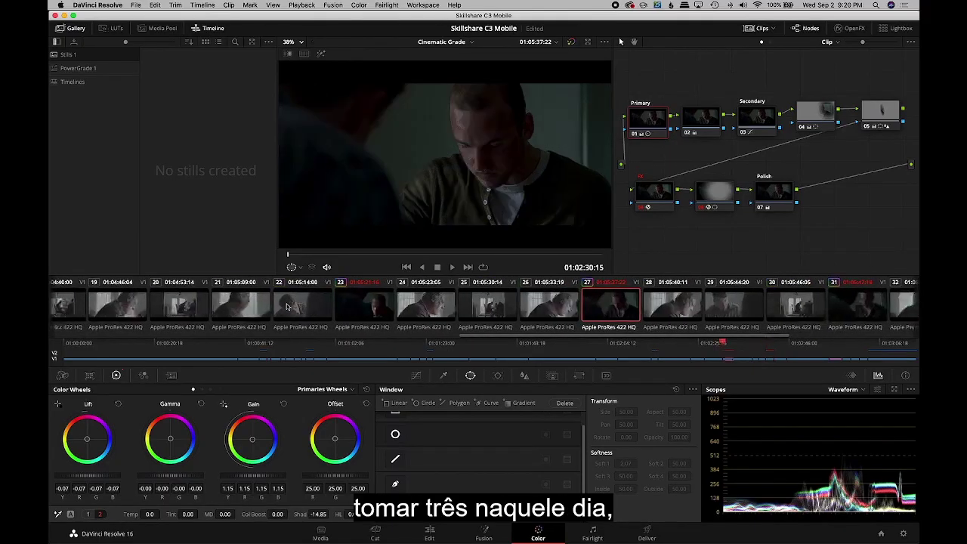
click(378, 306)
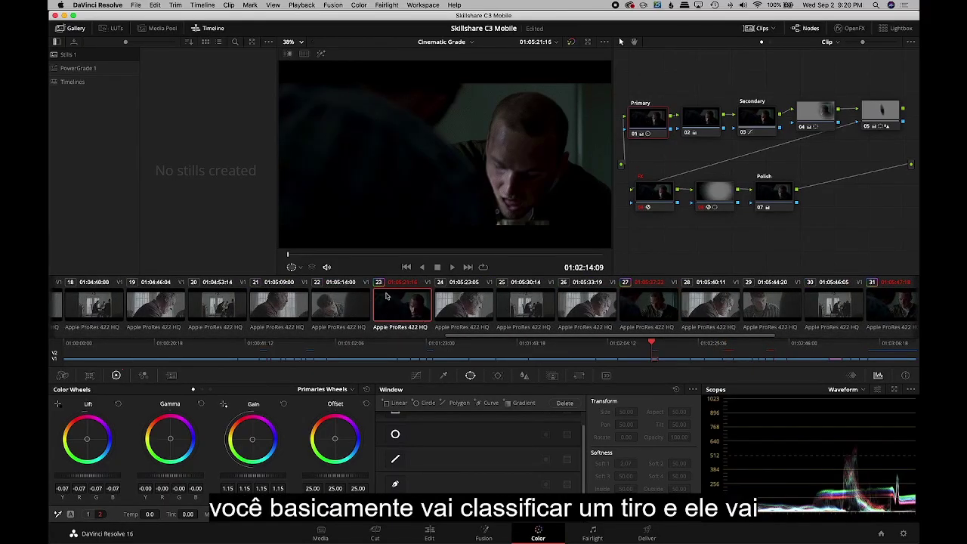
click(646, 306)
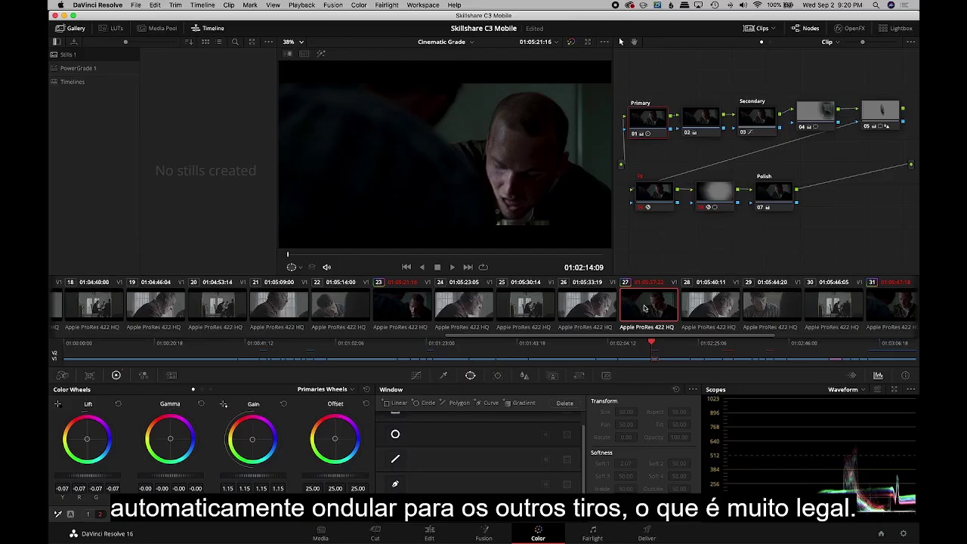
click(908, 309)
click(390, 306)
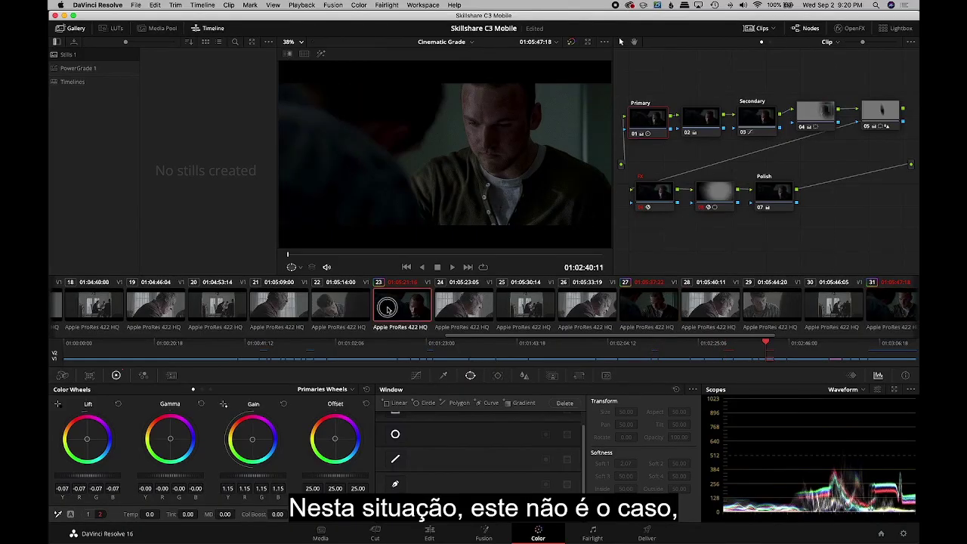
click(659, 306)
click(885, 312)
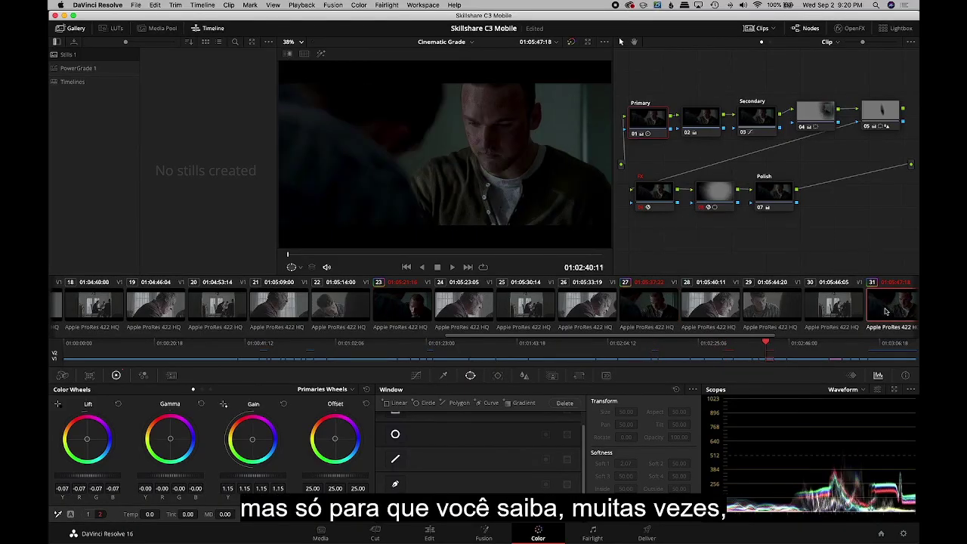
scroll(698, 316, right, 5)
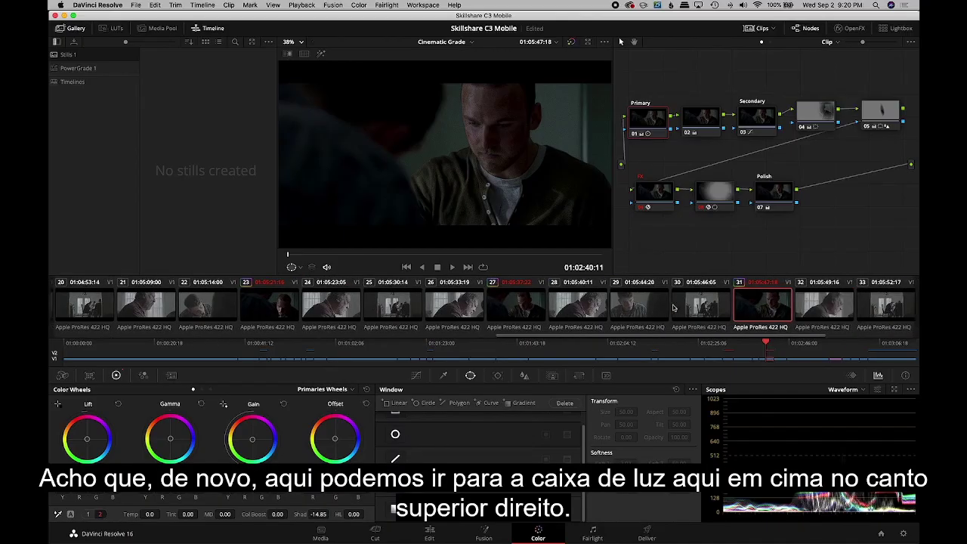
- Open the Lightbox overview and check the man's graded shots, including clips 03, 10, 16 and 23
click(896, 28)
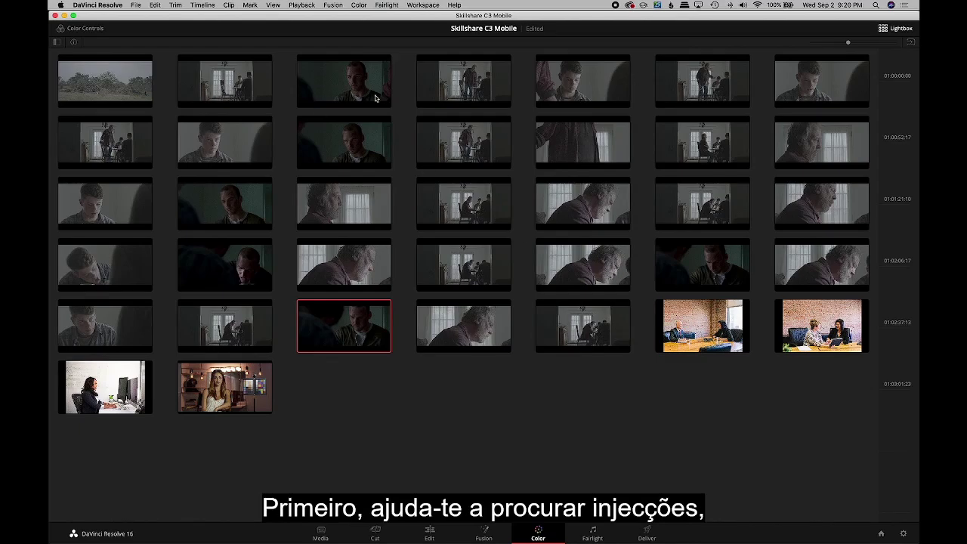
click(307, 81)
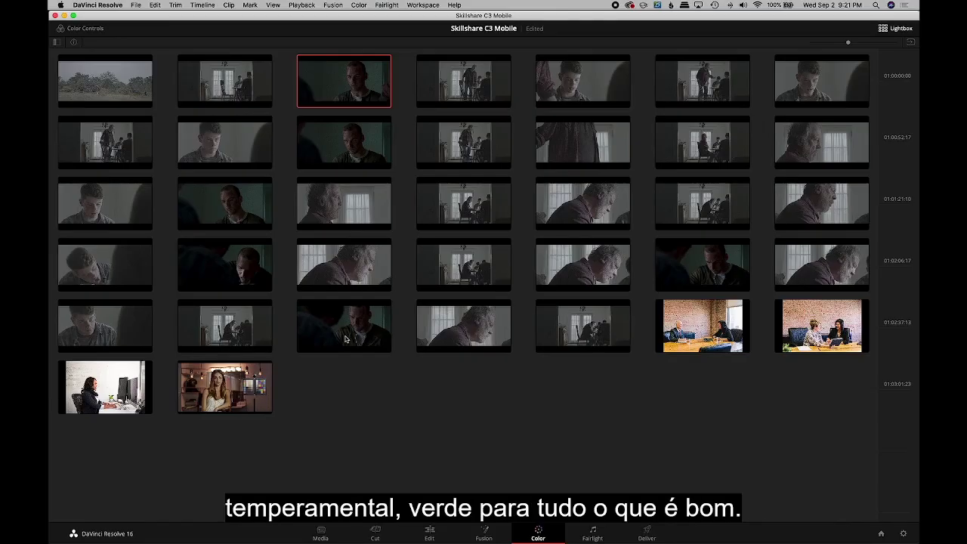
click(353, 144)
click(258, 221)
click(265, 268)
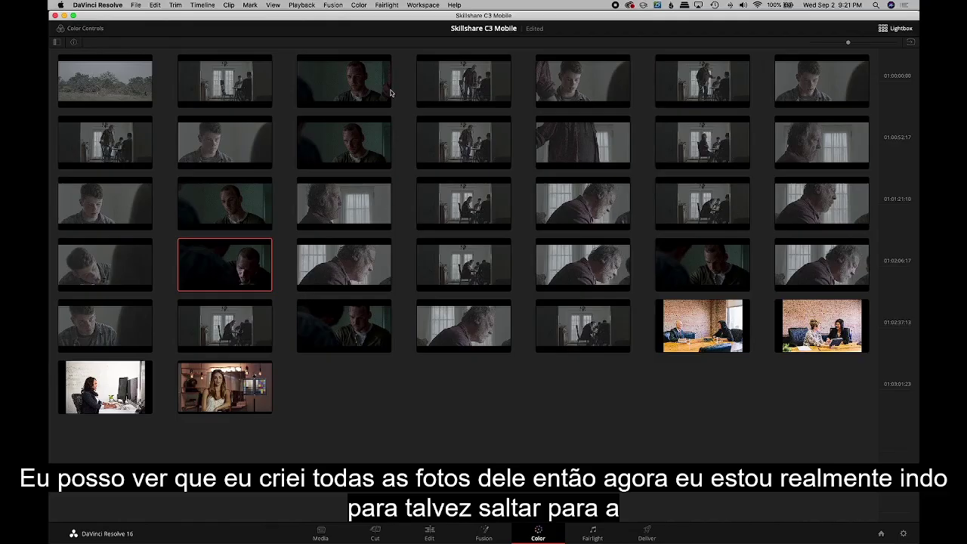
- Apply clip 03's grade to clip 05, the close-up of the boy, and compare the two clips
click(570, 84)
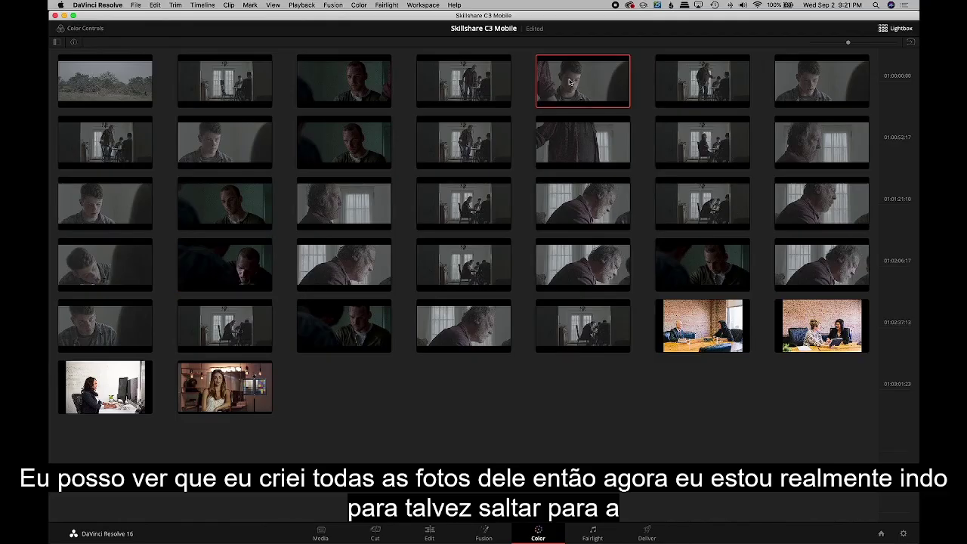
click(900, 31)
scroll(523, 305, right, 3)
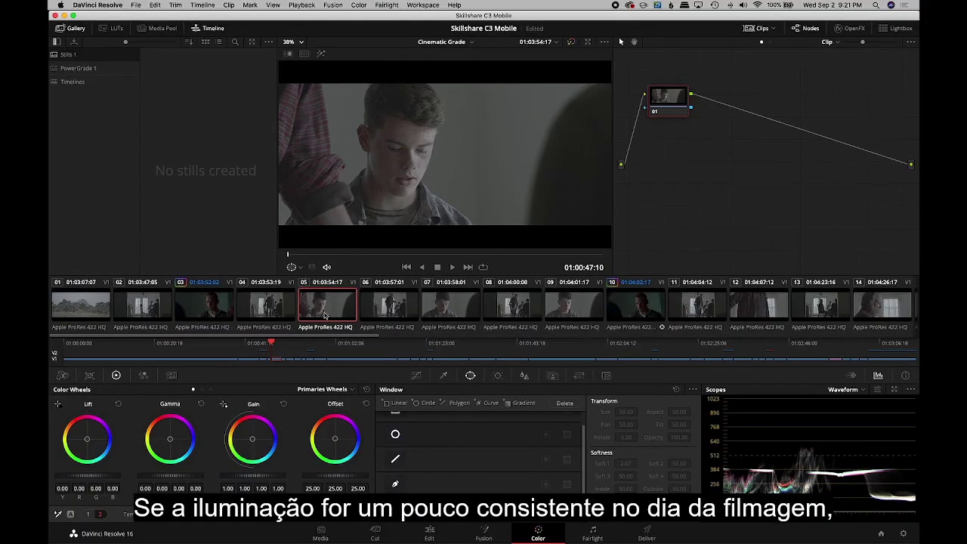
right_click(196, 309)
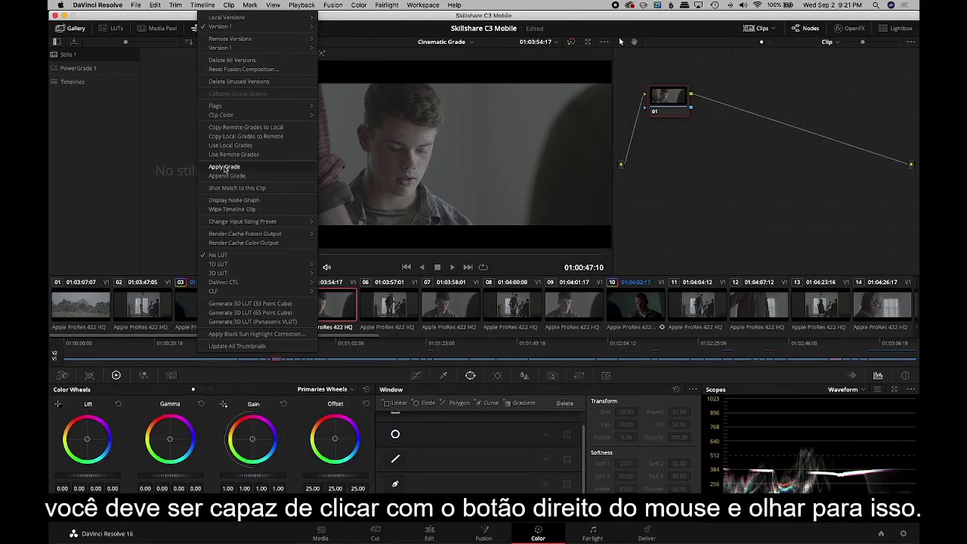
click(224, 168)
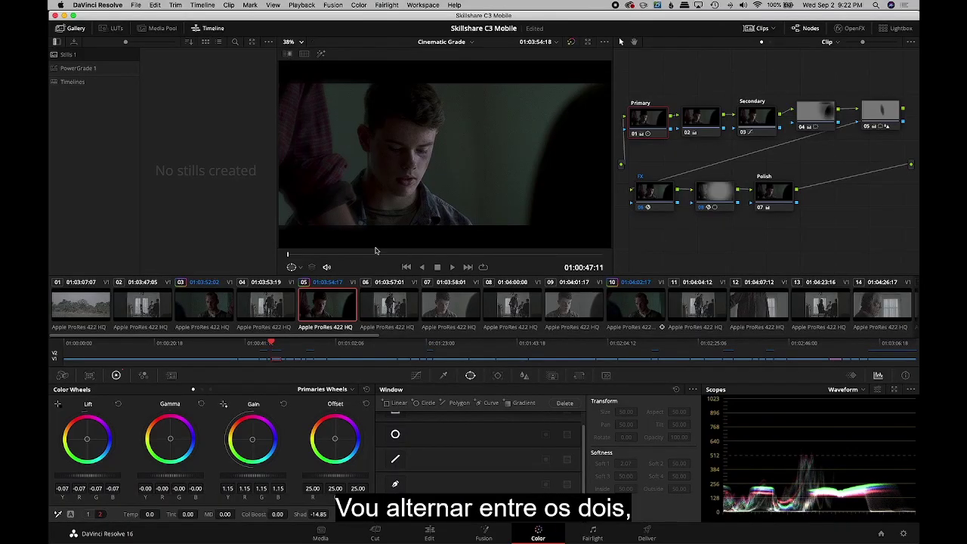
click(204, 302)
click(328, 310)
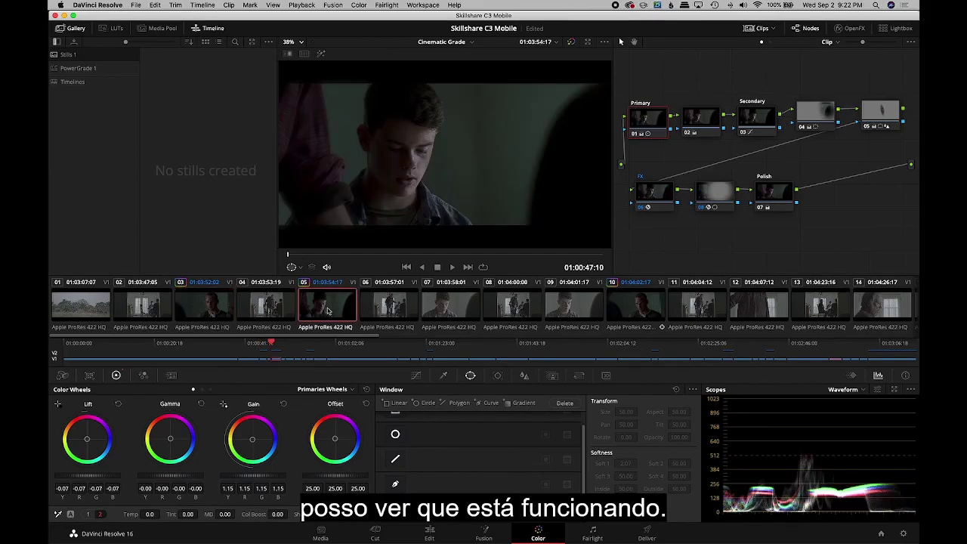
- Apply clip 10's grade to clips 07 and 09 together, two more close-ups of the boy
click(627, 310)
click(586, 312)
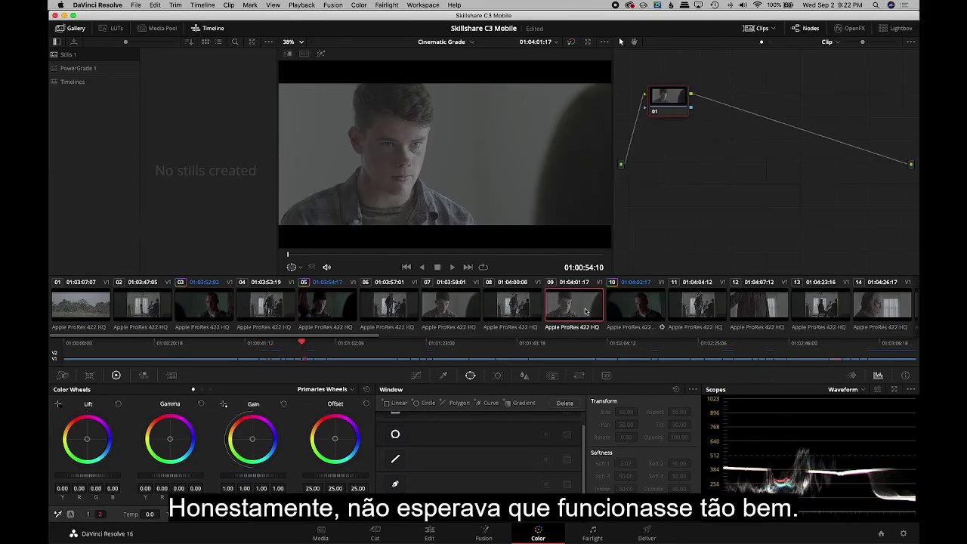
right_click(645, 309)
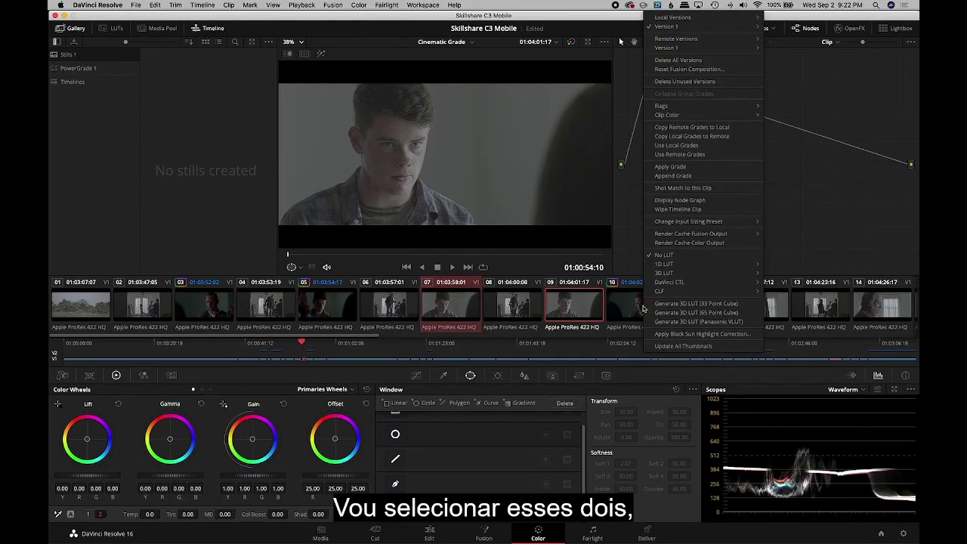
click(667, 166)
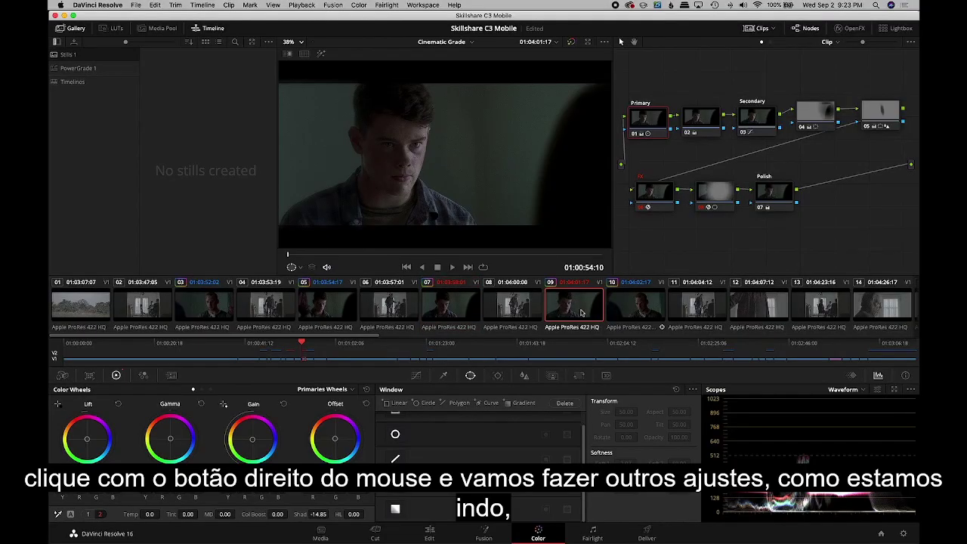
- Apply the same grade to the boy's remaining close-ups, clips 15, 22 and 29, and open the Lightbox overview
scroll(581, 310, down, 1)
scroll(581, 310, down, 3)
click(673, 306)
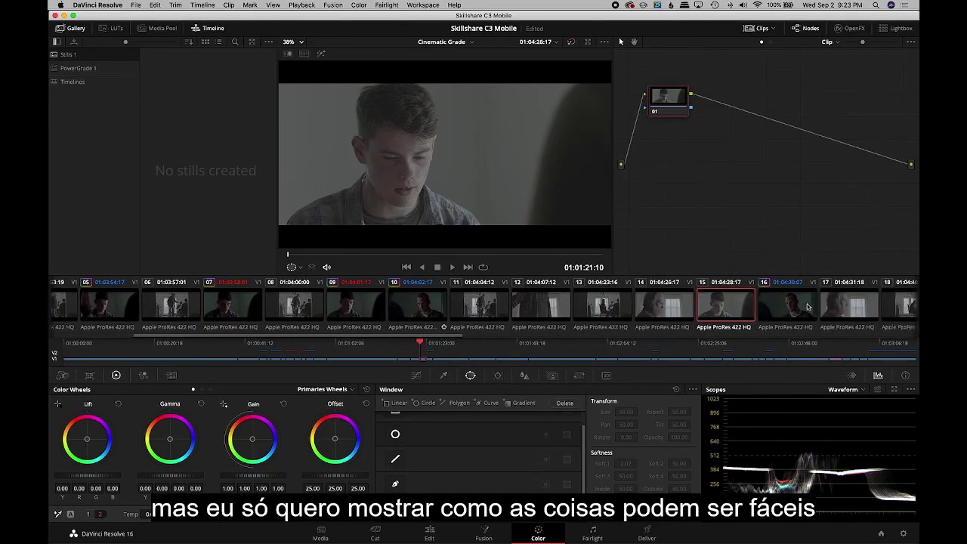
scroll(730, 309, down, 5)
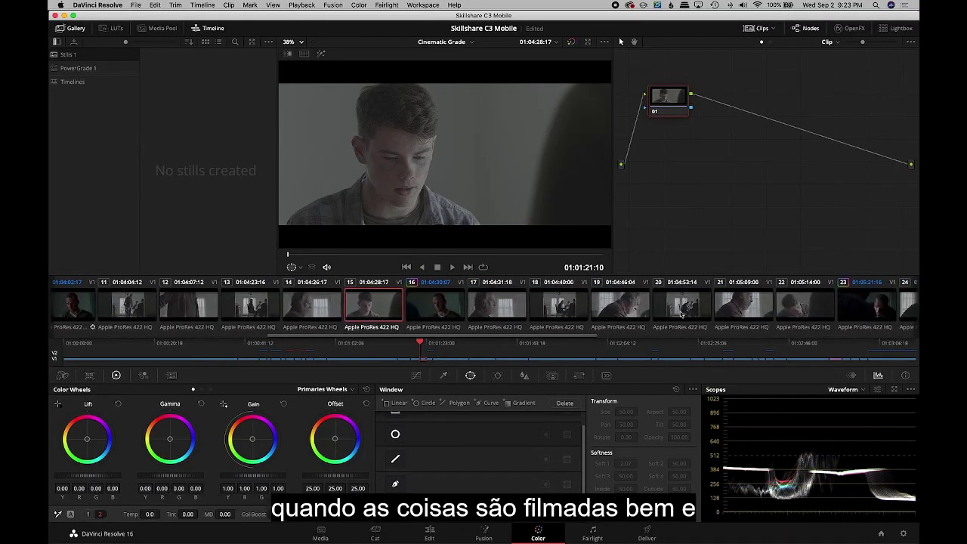
scroll(438, 308, down, 14)
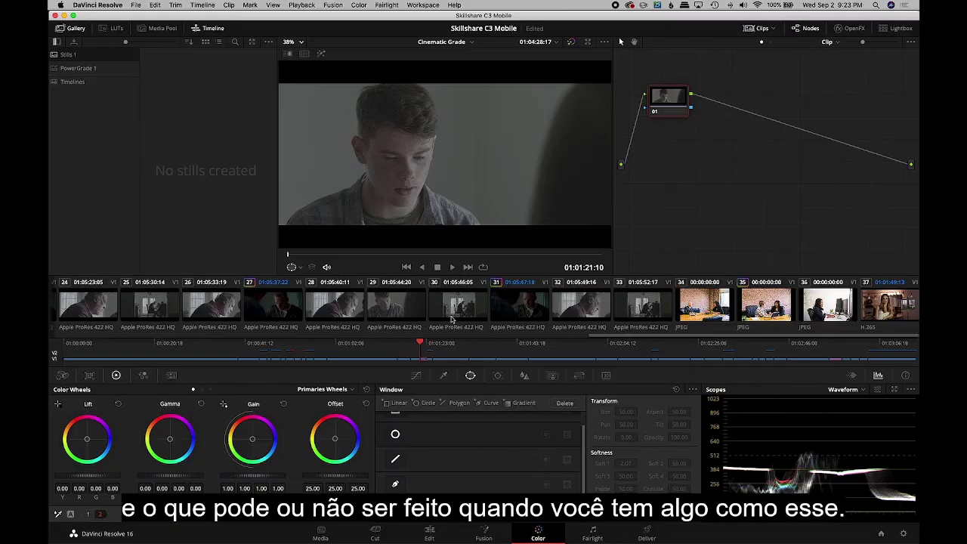
click(393, 306)
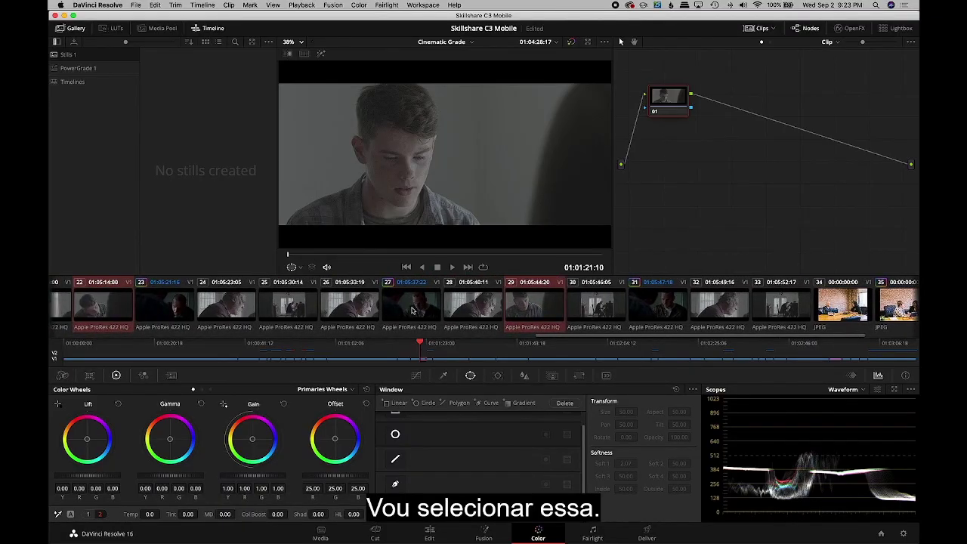
scroll(412, 310, left, 5)
right_click(363, 306)
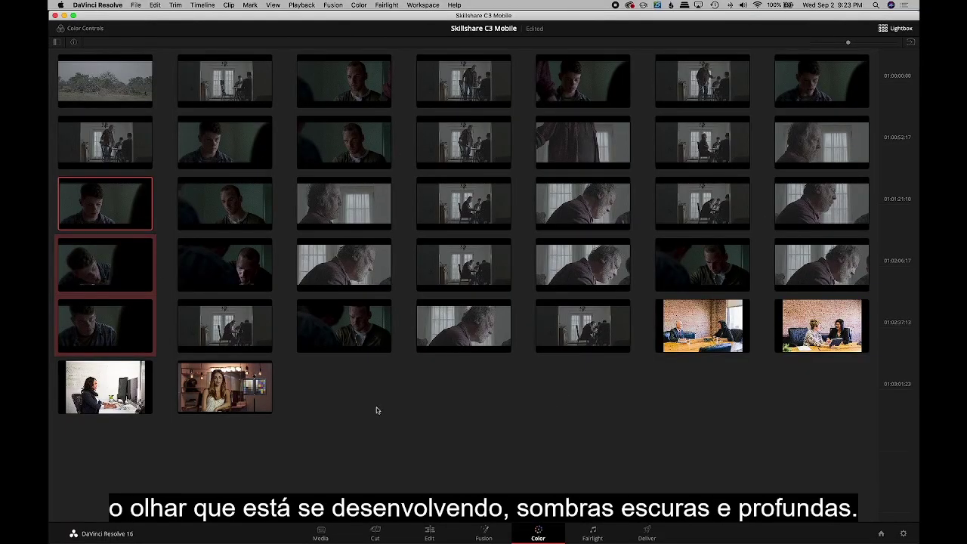
- Apply clip 10's grade to all close-ups of the older man: clips 14, 17, 19, 21, 24, 26, 28 and 32
click(345, 217)
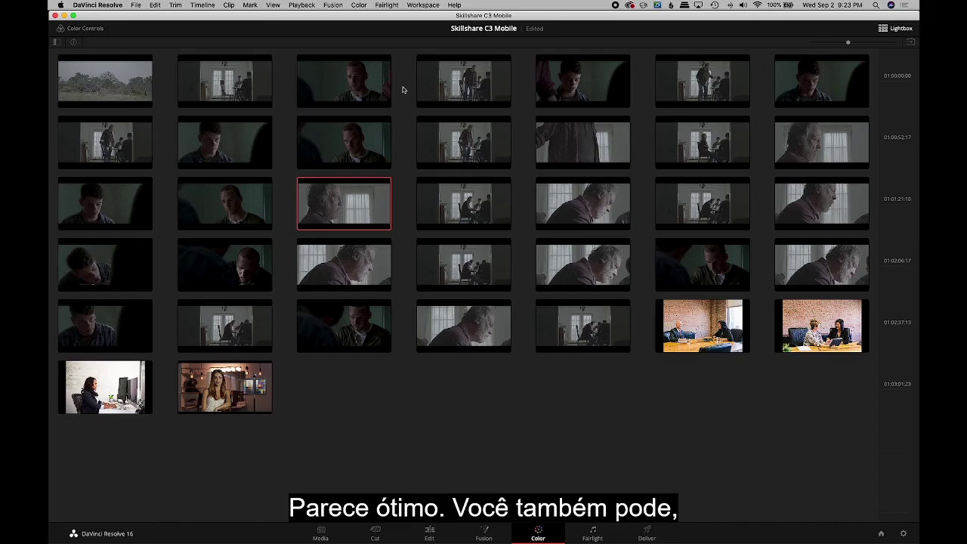
super+click(840, 207)
super+click(832, 149)
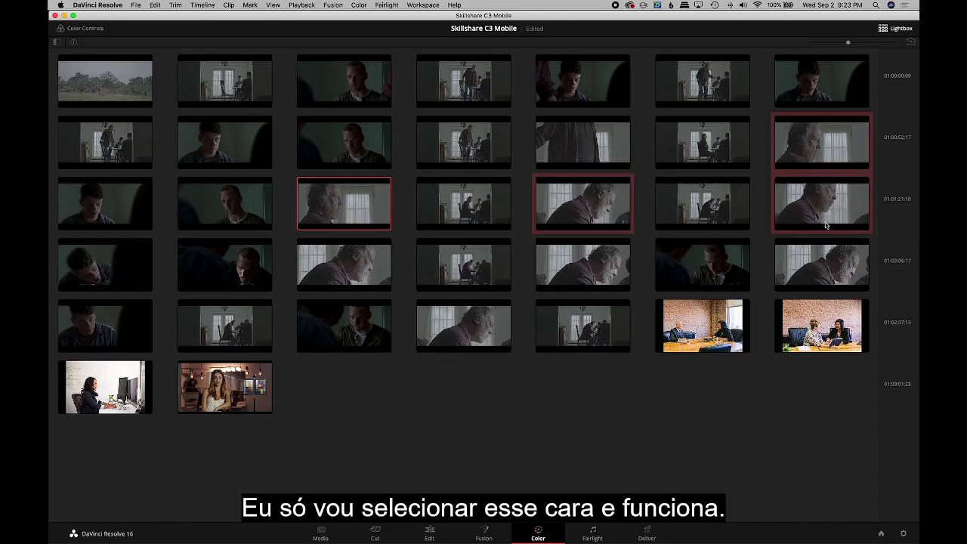
super+click(827, 247)
super+click(580, 276)
super+click(340, 275)
super+click(464, 332)
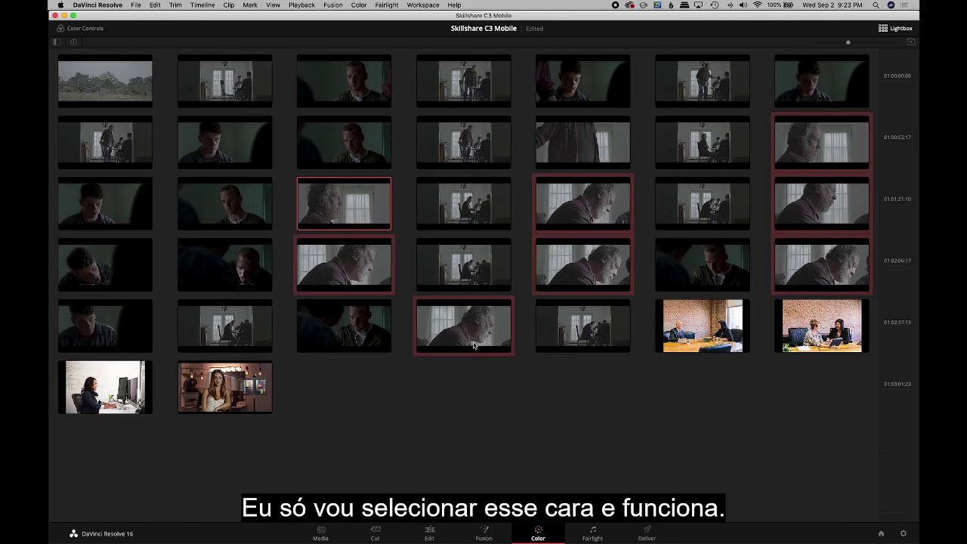
right_click(342, 143)
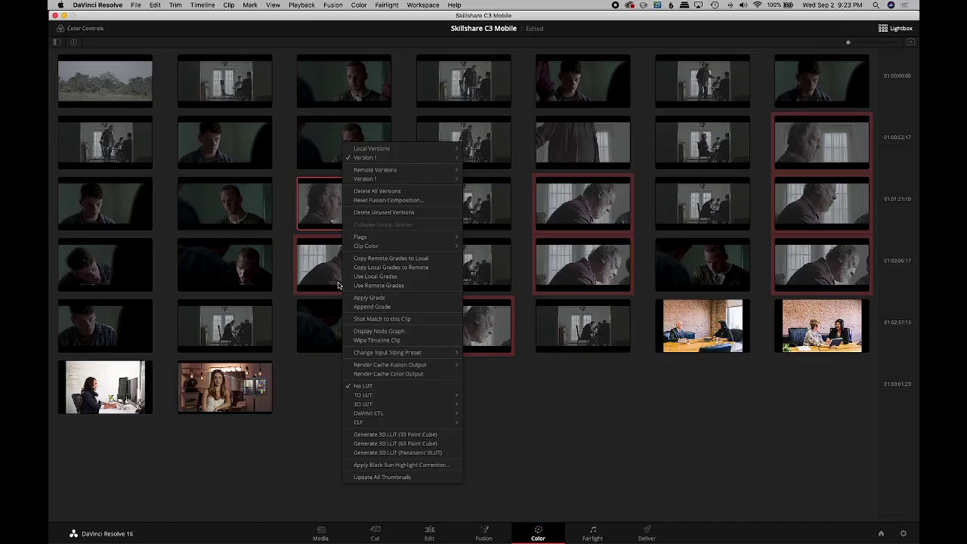
click(370, 297)
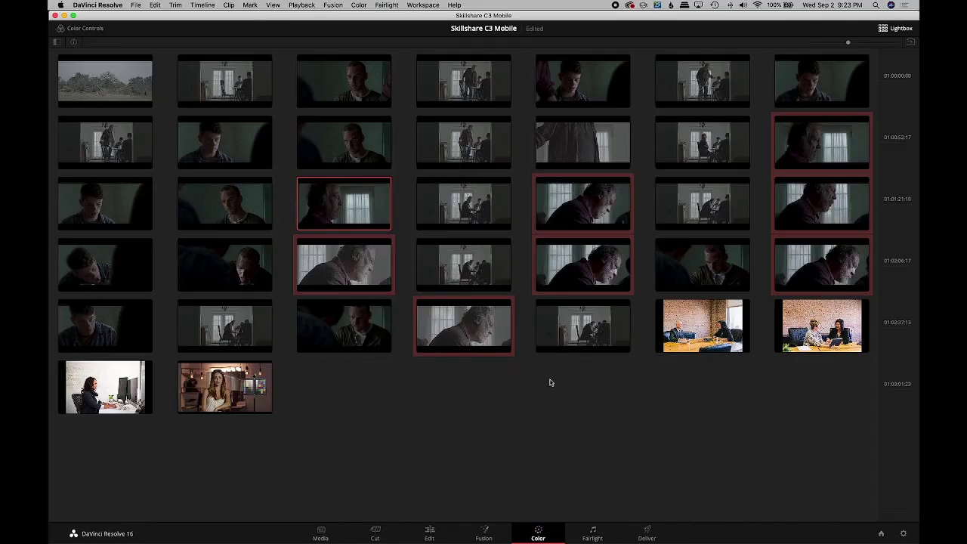
- Leave the Lightbox and review the older man's graded close-ups, playing through clip 24 and checking clip 28
click(896, 28)
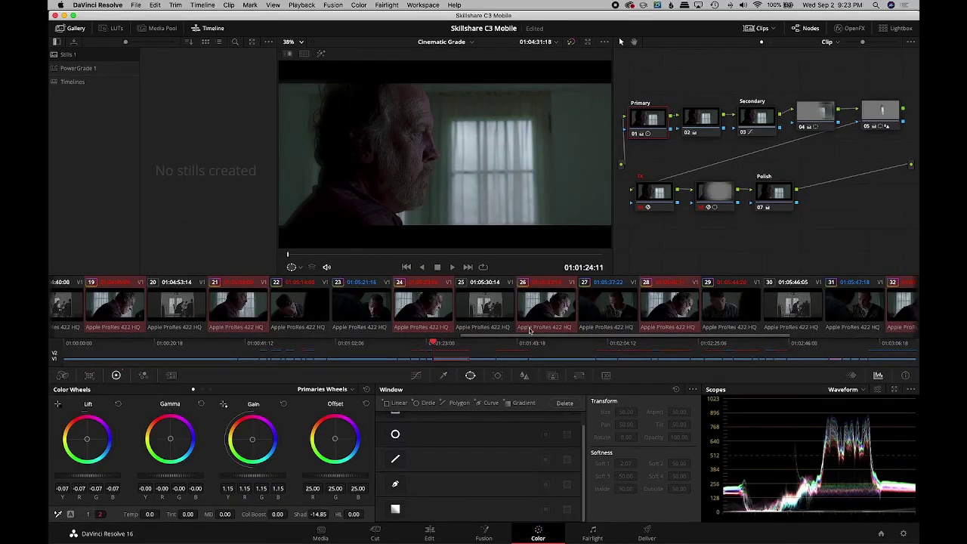
click(305, 316)
click(414, 308)
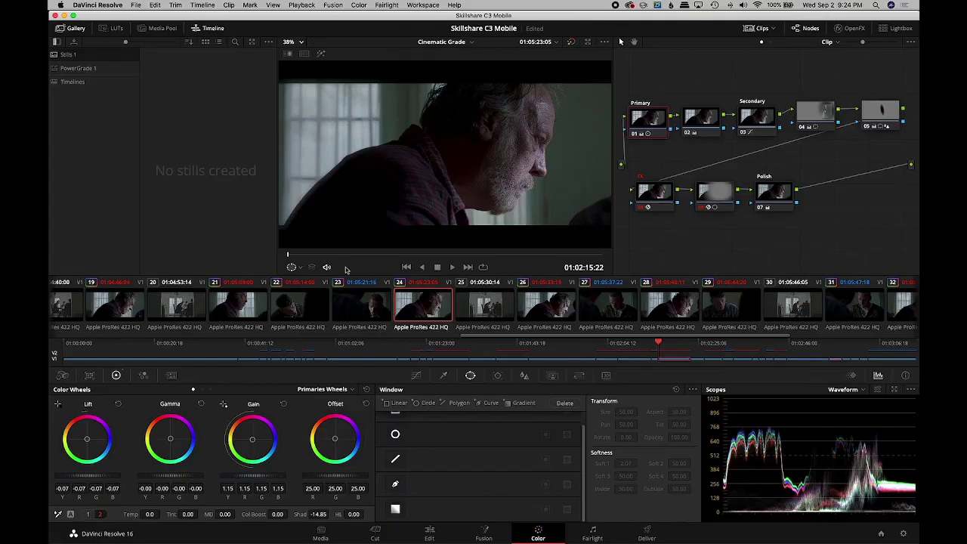
drag(311, 254, 459, 251)
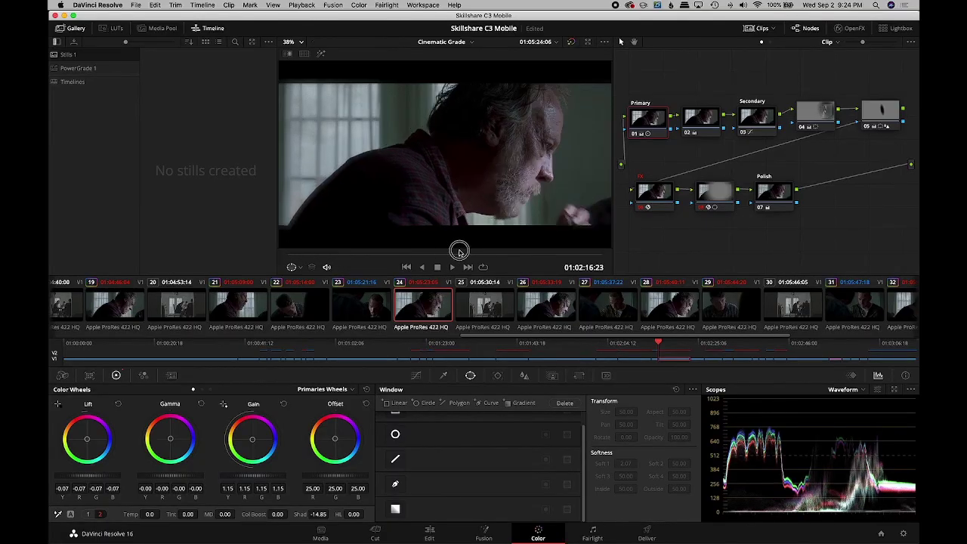
click(901, 306)
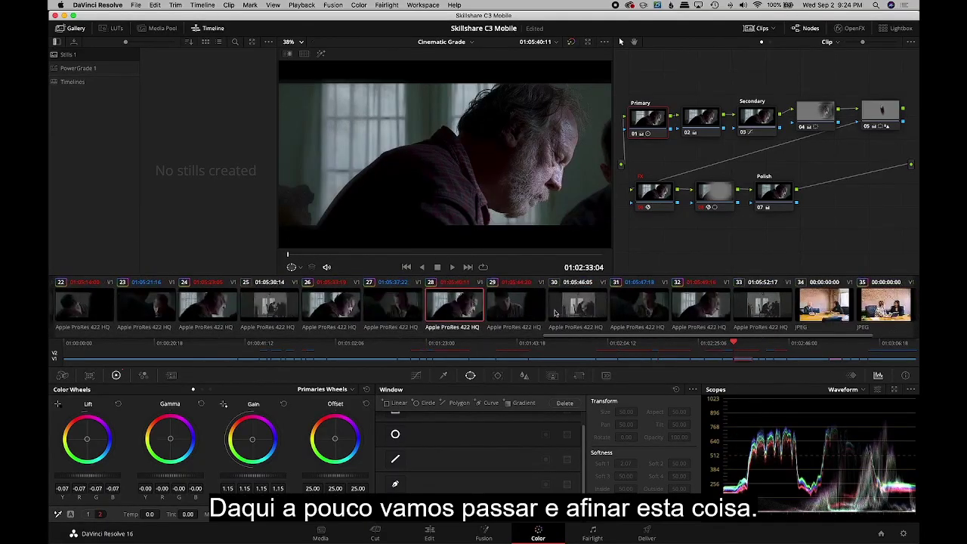
- Try clip 32's grade on the wide shot, clip 33, and undo it
click(717, 310)
right_click(664, 310)
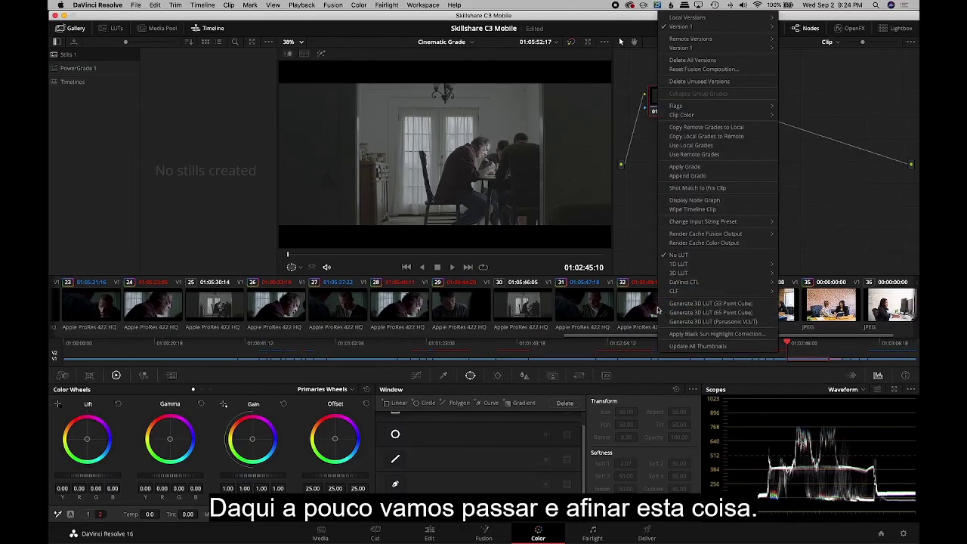
click(690, 167)
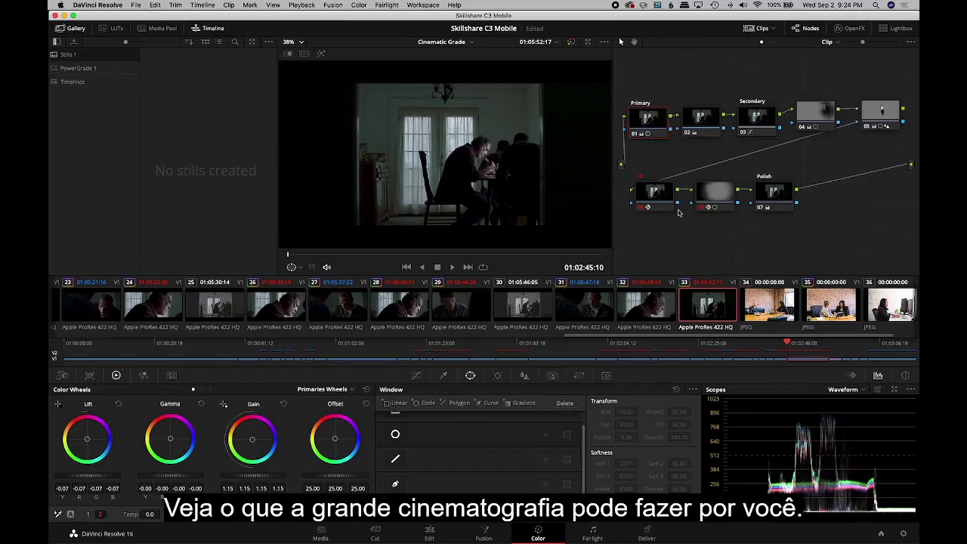
key(super+z)
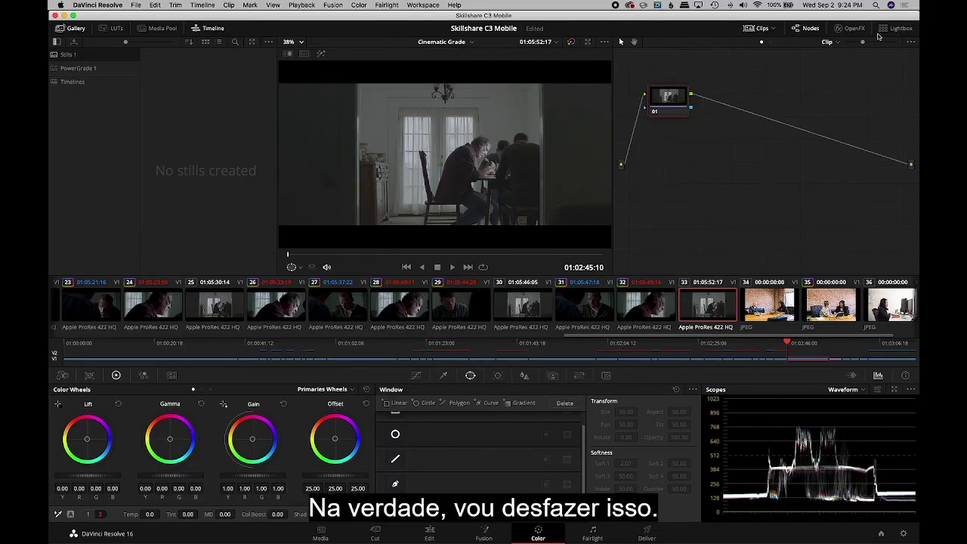
- In the Lightbox, apply clip 26's grade to all wide shots: clips 02, 04, 06, 08, 11, 13, 18, 20, 25, 30 and 33
click(894, 28)
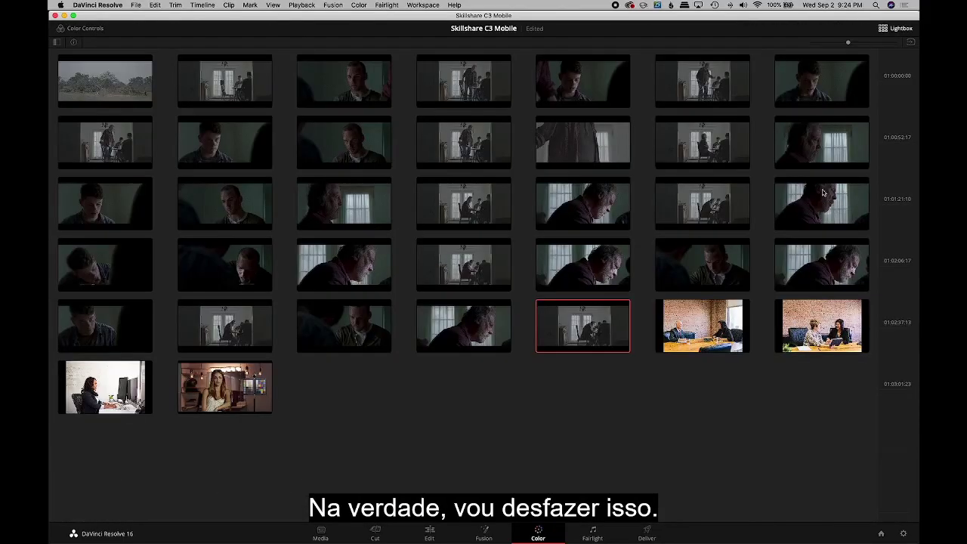
click(224, 91)
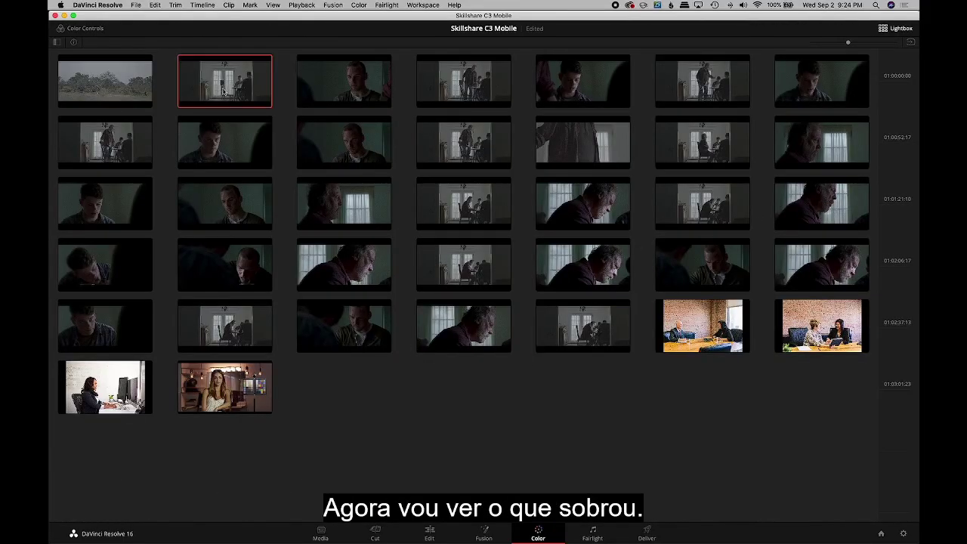
super+click(496, 88)
super+click(671, 86)
super+click(715, 162)
super+click(451, 148)
super+click(106, 142)
super+click(463, 202)
super+click(730, 204)
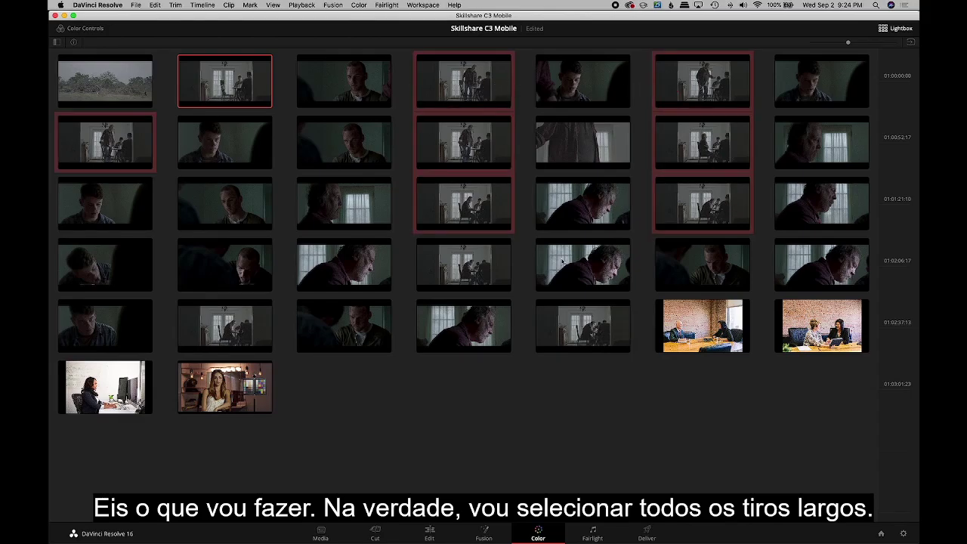
super+click(458, 267)
super+click(260, 328)
super+click(592, 340)
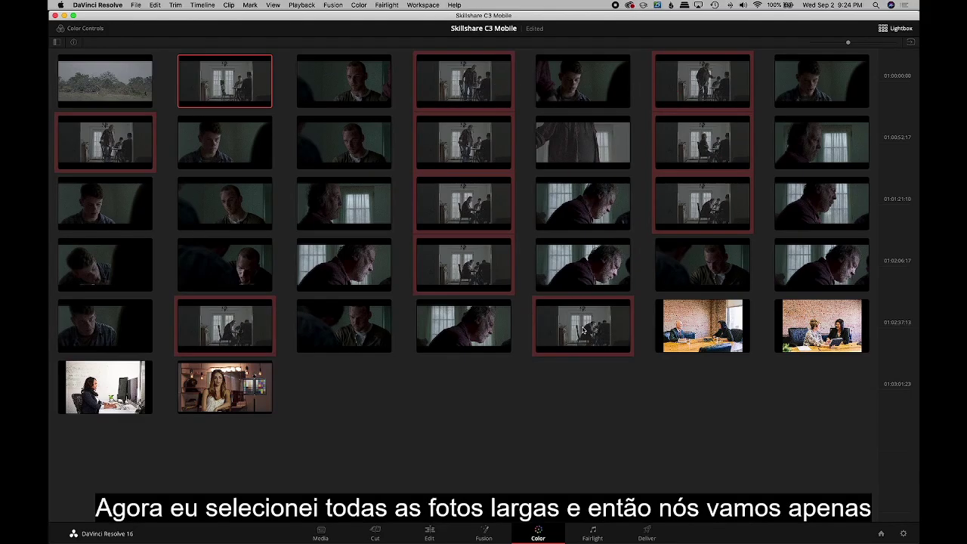
right_click(578, 278)
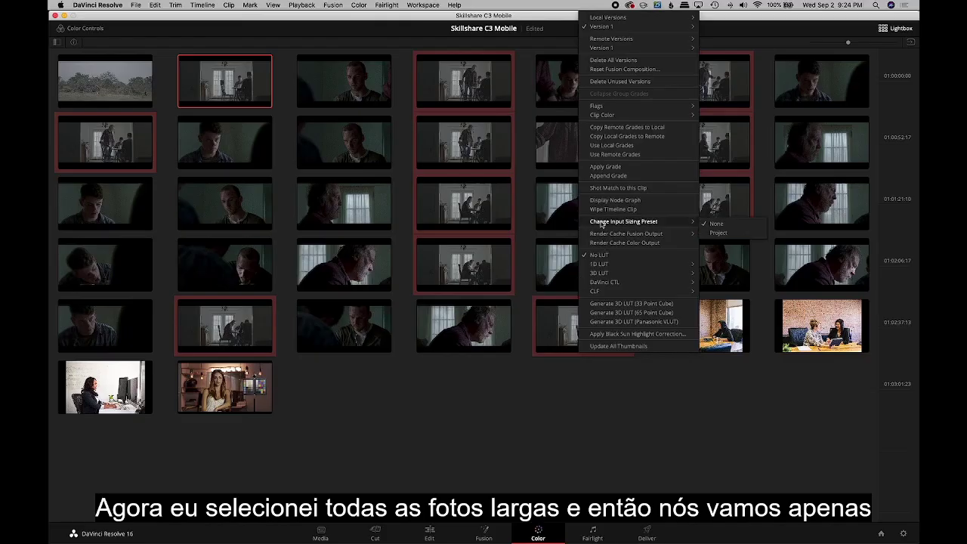
click(603, 167)
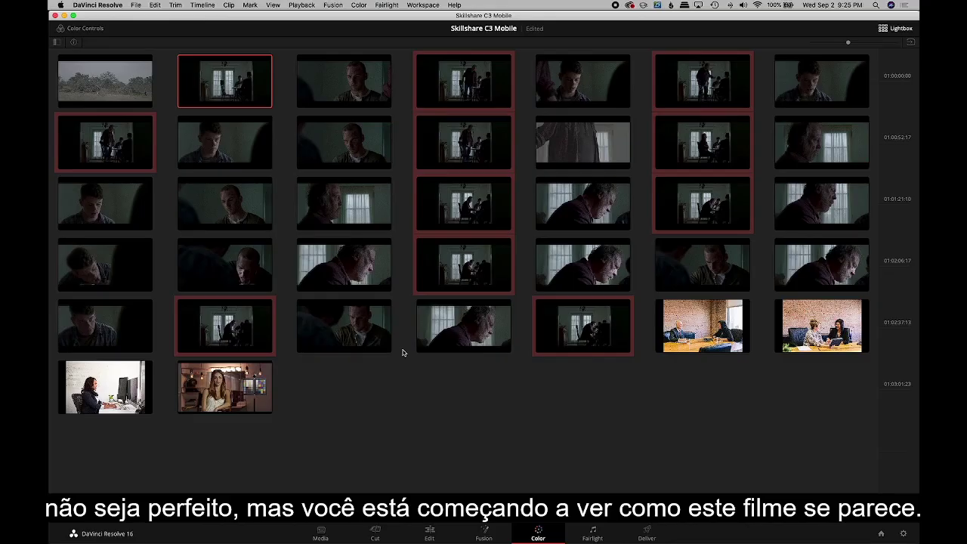
- Apply clip 19's grade to clip 12, the ungraded shot of the standing man's torso
click(602, 152)
right_click(578, 211)
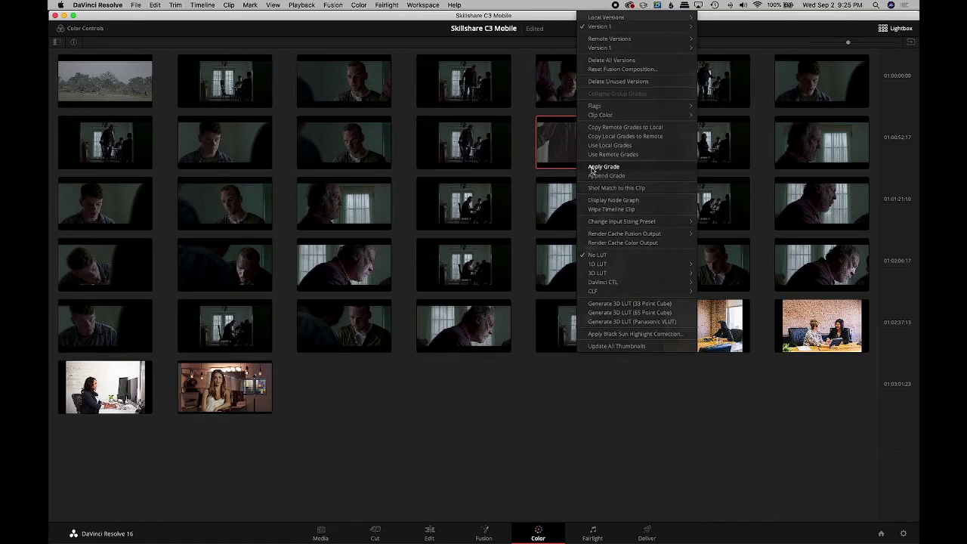
click(592, 172)
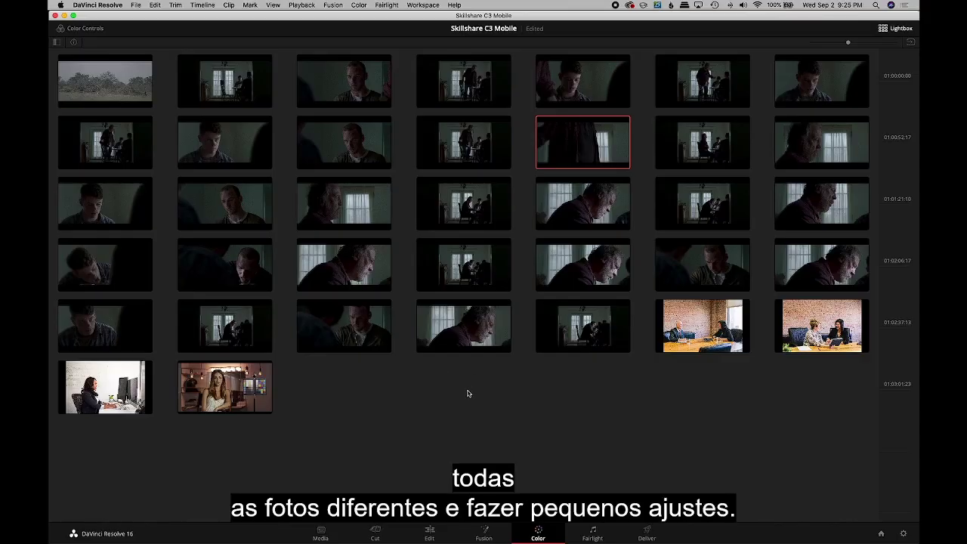
- Brighten the shadows of wide shot clip 02 by setting the first node's Lift to -0.04, and judge the image full screen
click(882, 28)
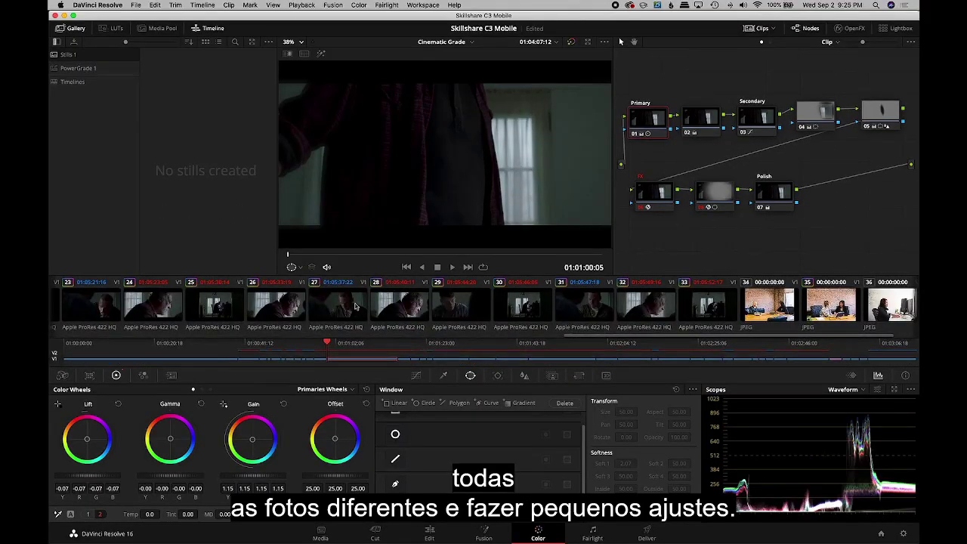
click(144, 306)
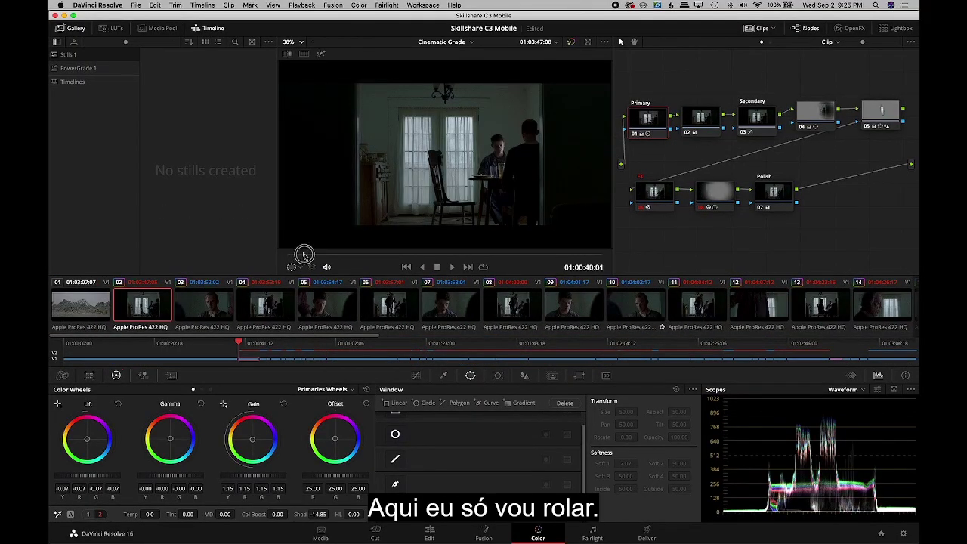
drag(304, 254, 524, 260)
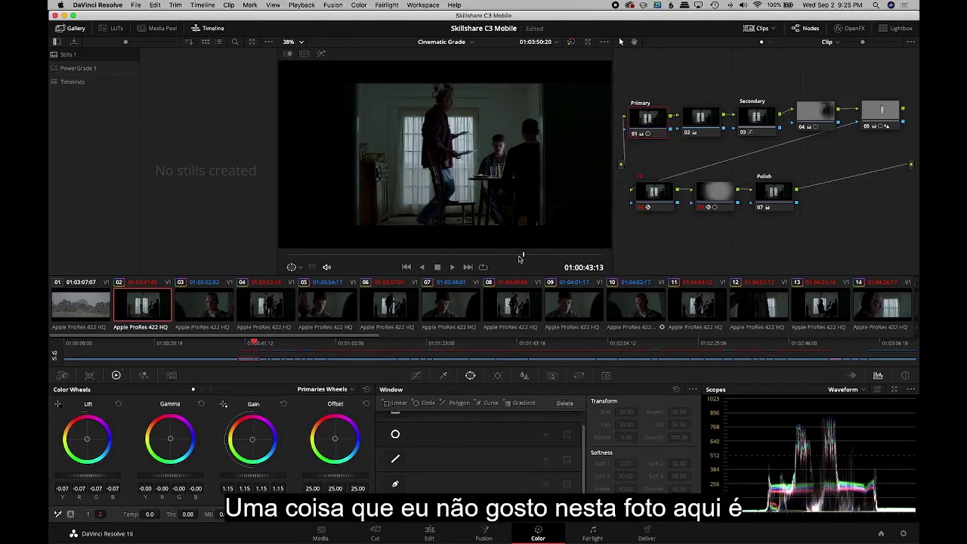
drag(530, 258, 541, 254)
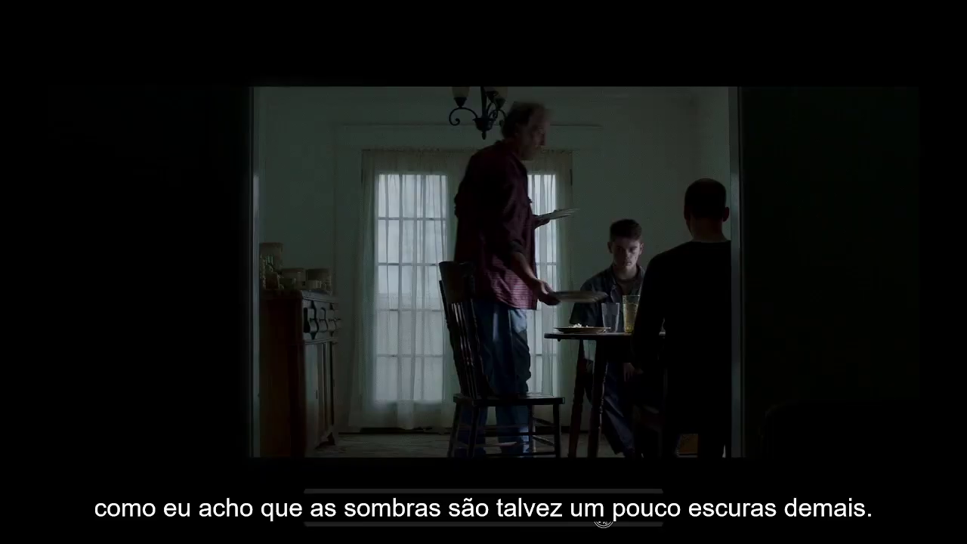
key(Escape)
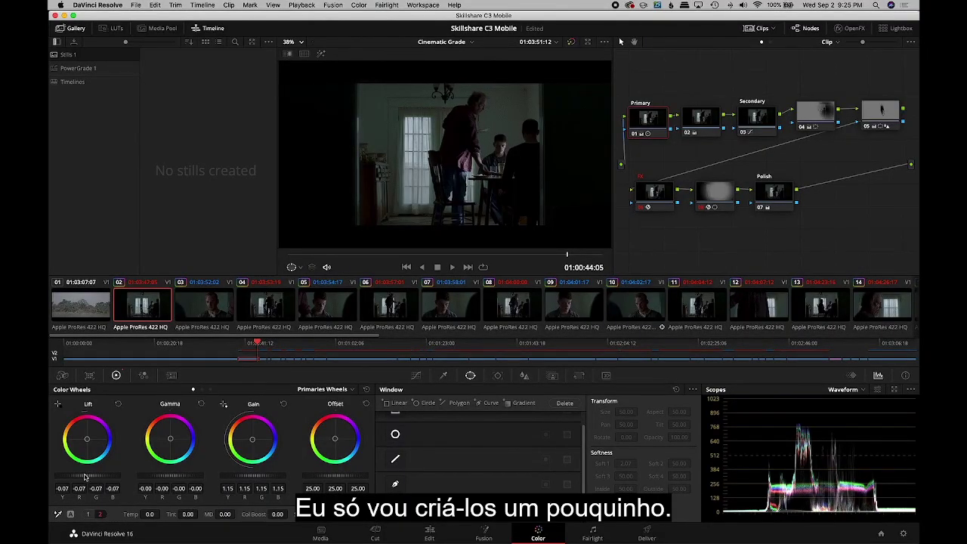
drag(86, 476, 109, 476)
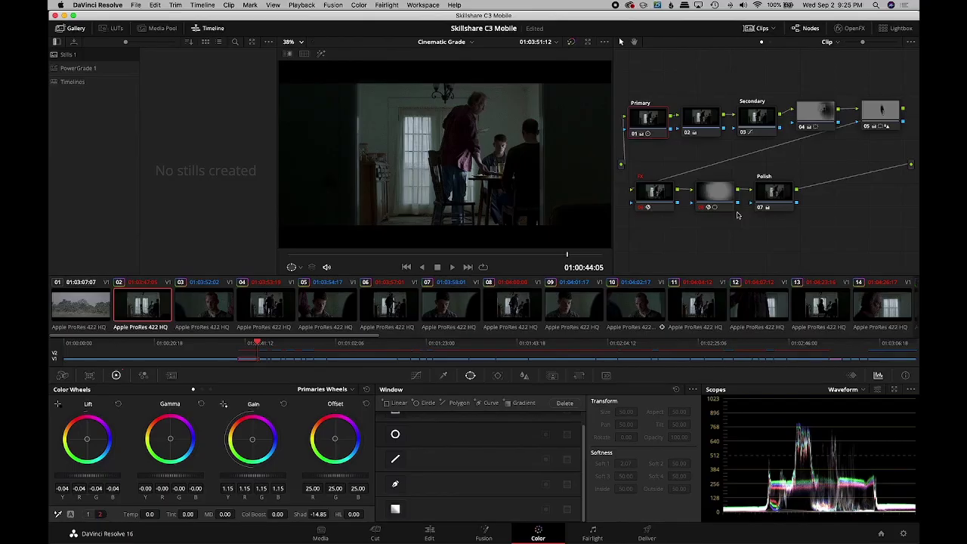
key(super+f)
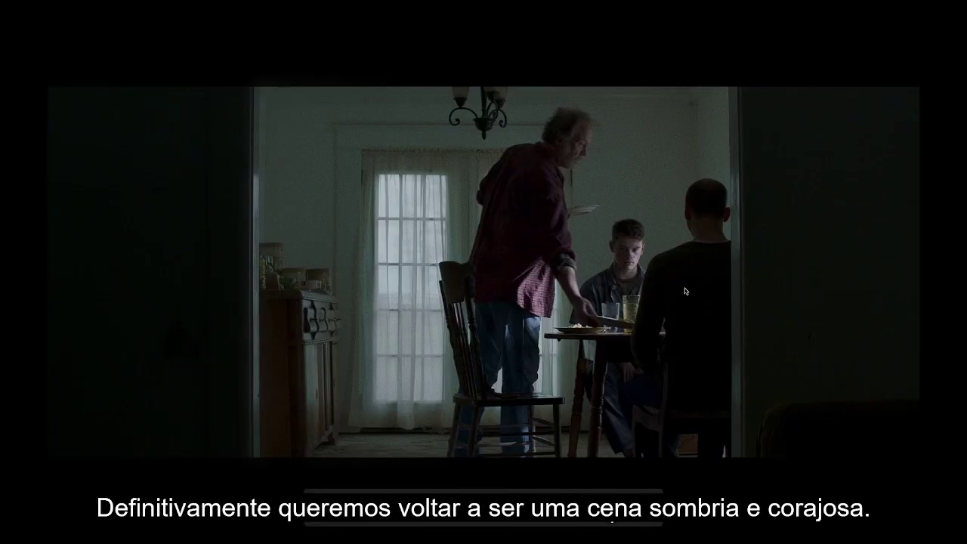
key(super+f)
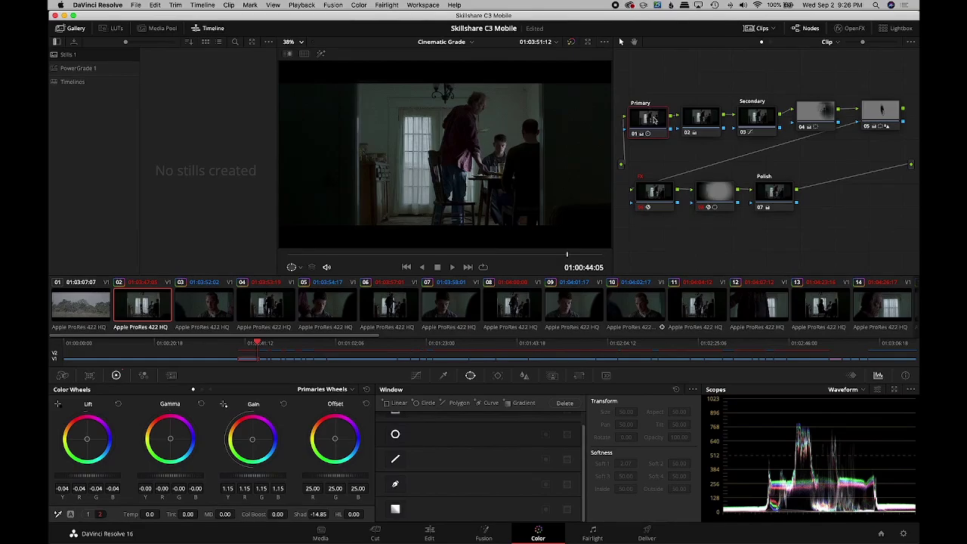
key(super+f)
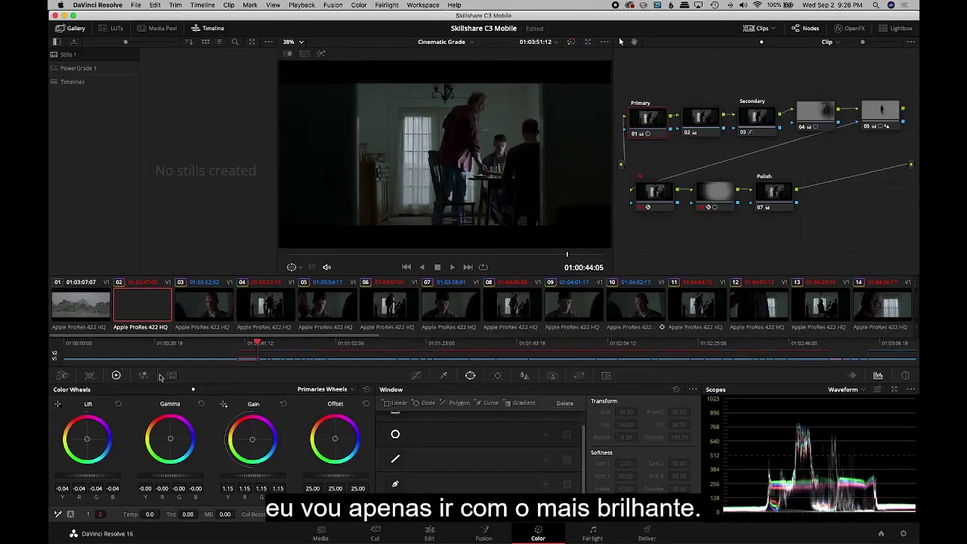
- Apply clip 02's brighter grade to the other wide shots, including clips 04, 06, 08, 11, 13, 25, 30 and 33, and check clip 06
click(281, 303)
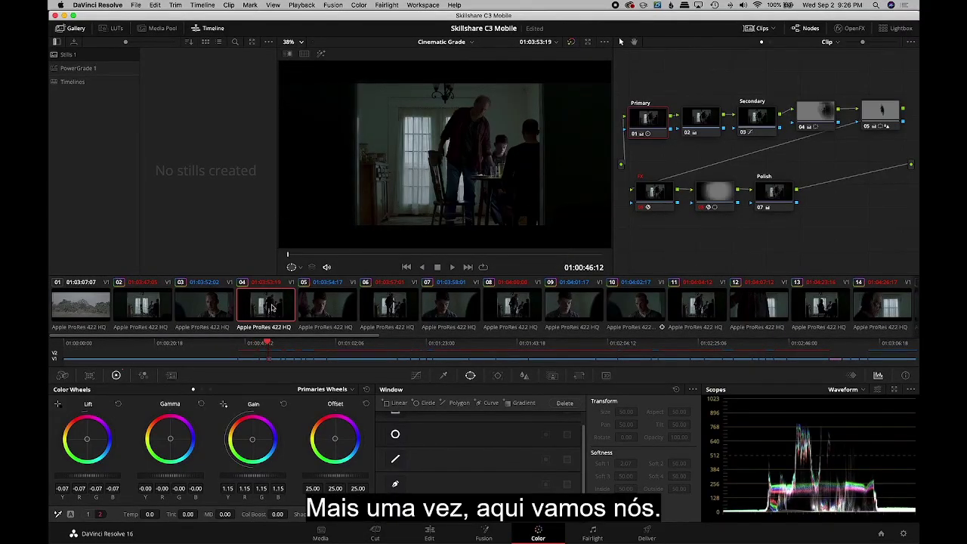
super+click(396, 311)
super+click(499, 308)
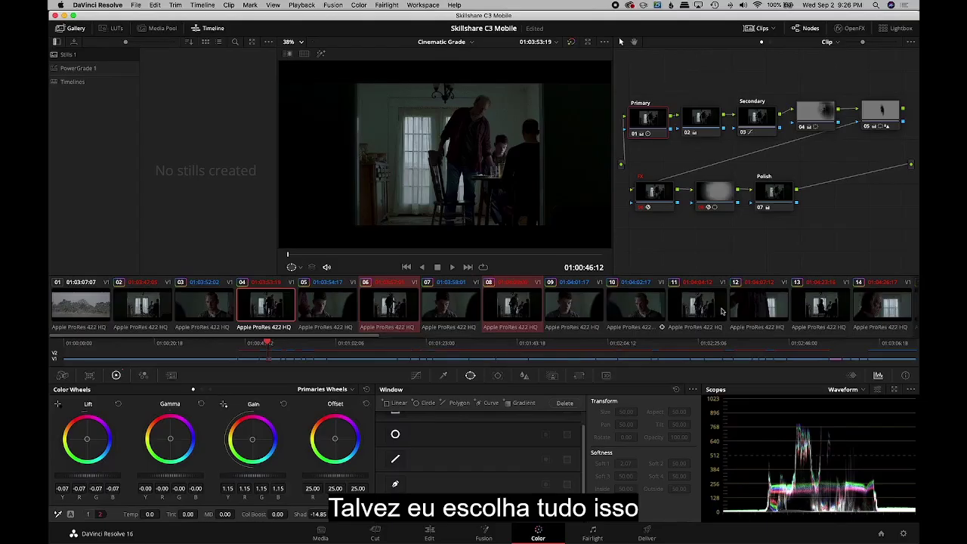
scroll(721, 310, right, 10)
super+click(150, 306)
super+click(464, 312)
super+click(642, 313)
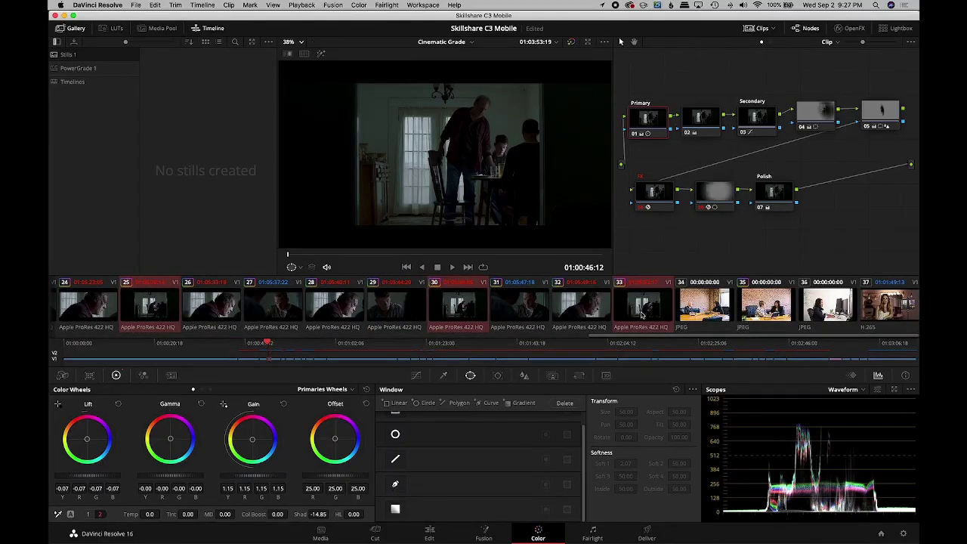
scroll(639, 311, left, 10)
right_click(141, 314)
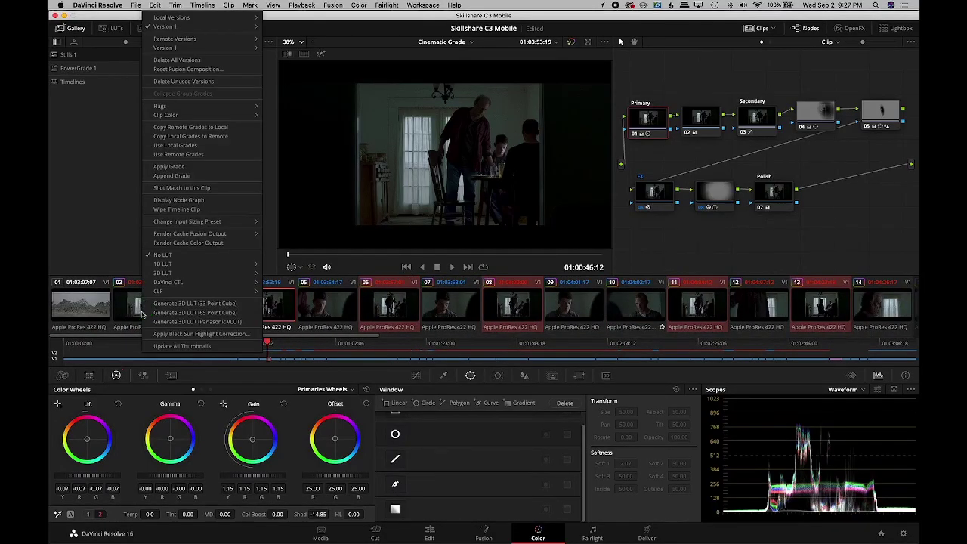
click(161, 167)
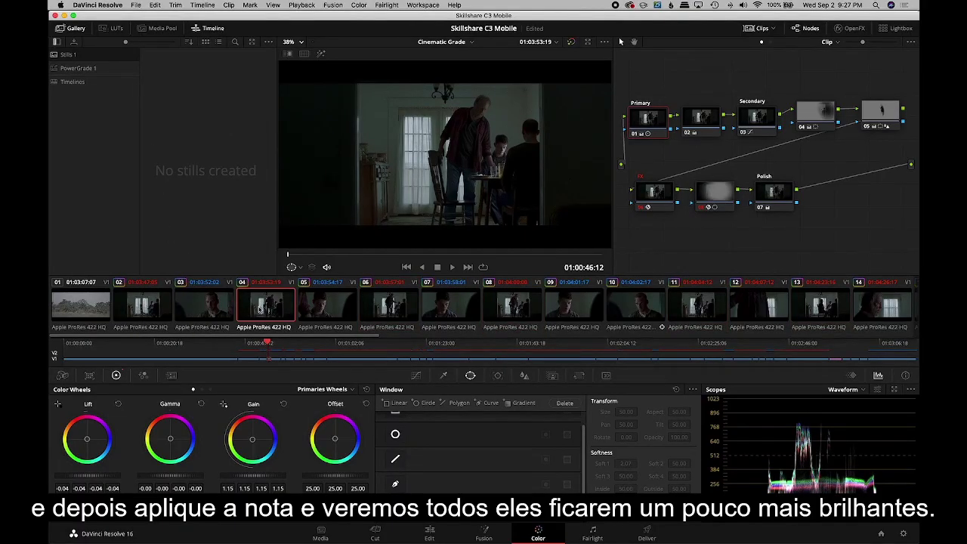
click(388, 308)
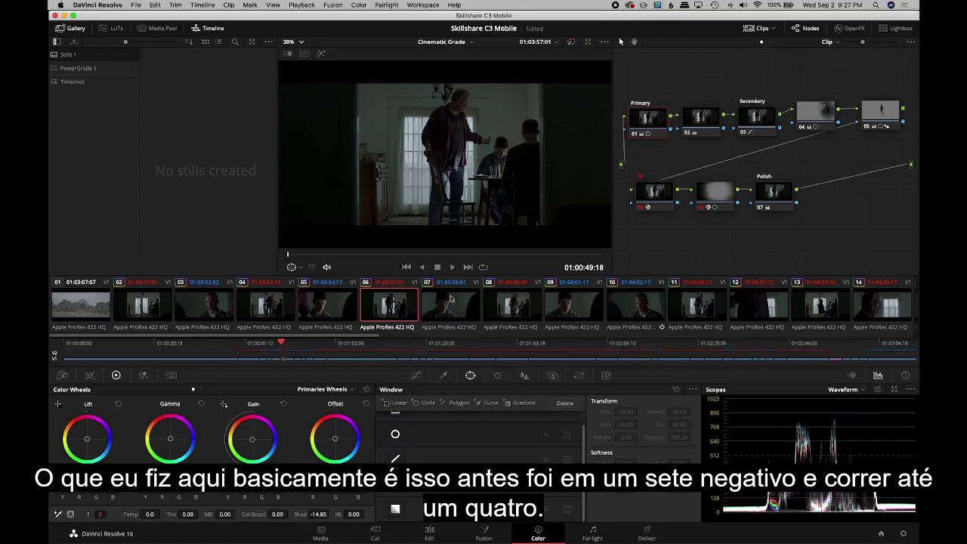
- Check the brightened grade on wide shots 08, 13 and 18, one after another
click(527, 307)
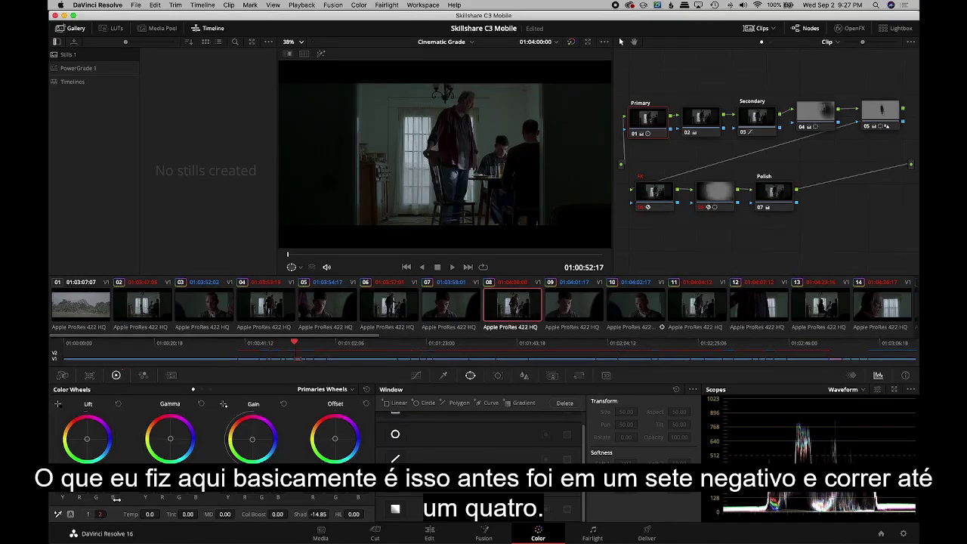
click(698, 306)
key(Down)
key(Down)
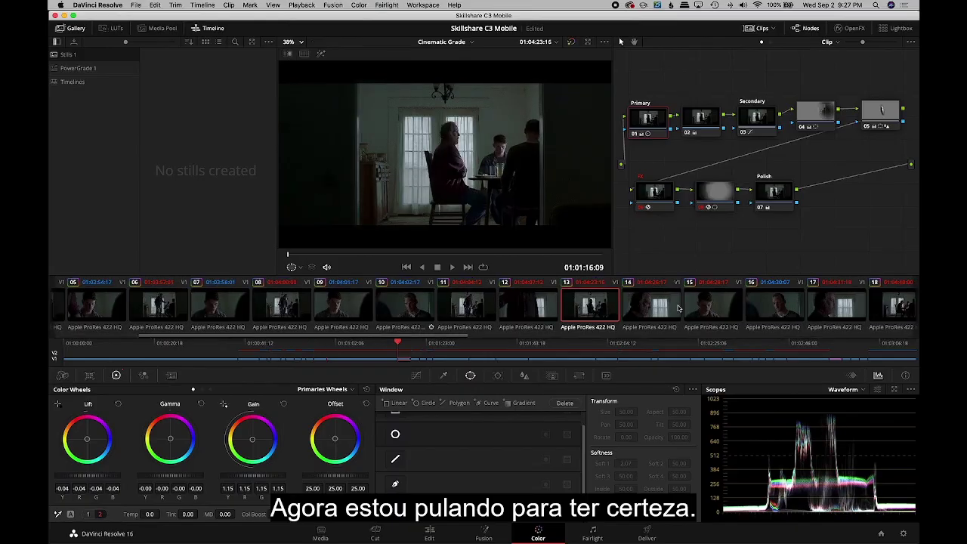
click(703, 307)
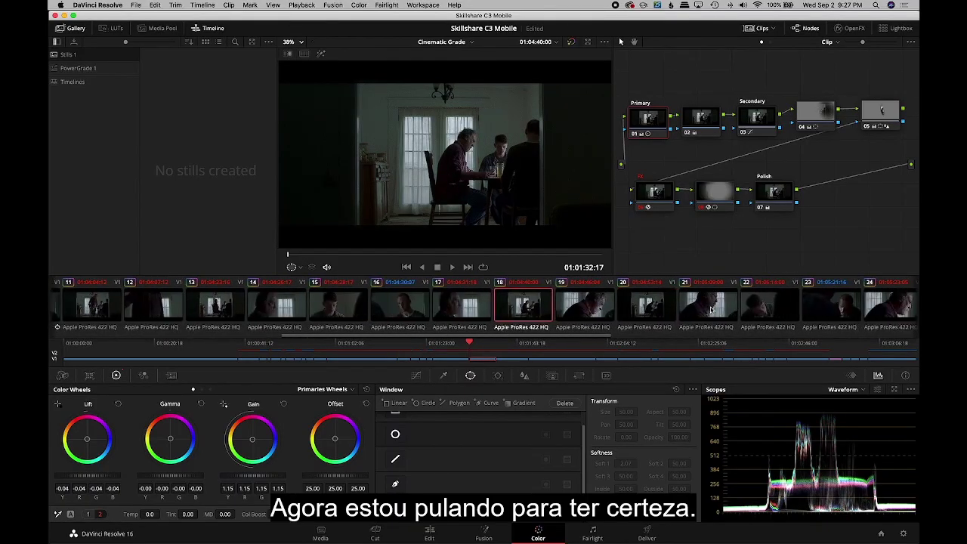
- Apply clip 18's brighter grade to wide shot clip 20
click(651, 308)
right_click(518, 306)
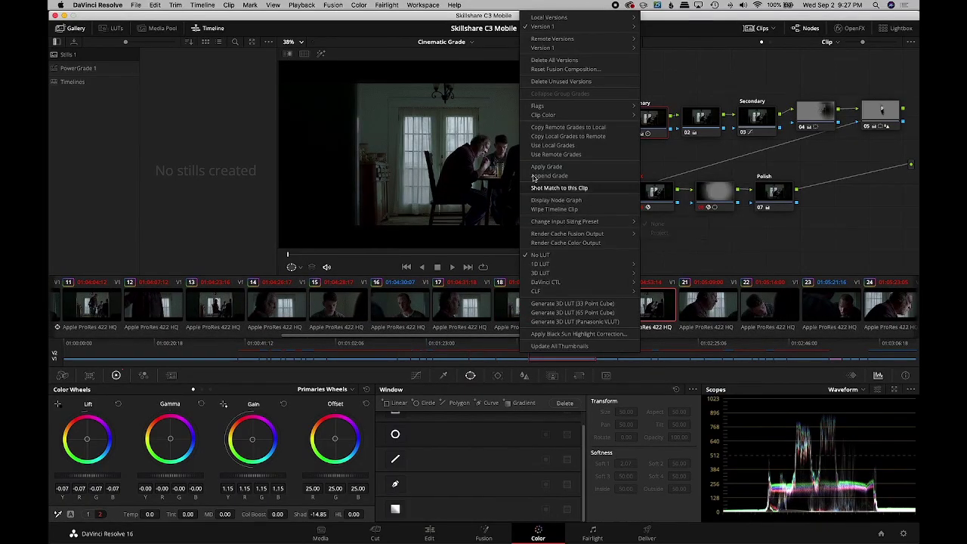
click(539, 167)
- Check the grade on wide shots 25, 30 and 33, and look over the whole scene in the Lightbox
scroll(727, 312, down, 3)
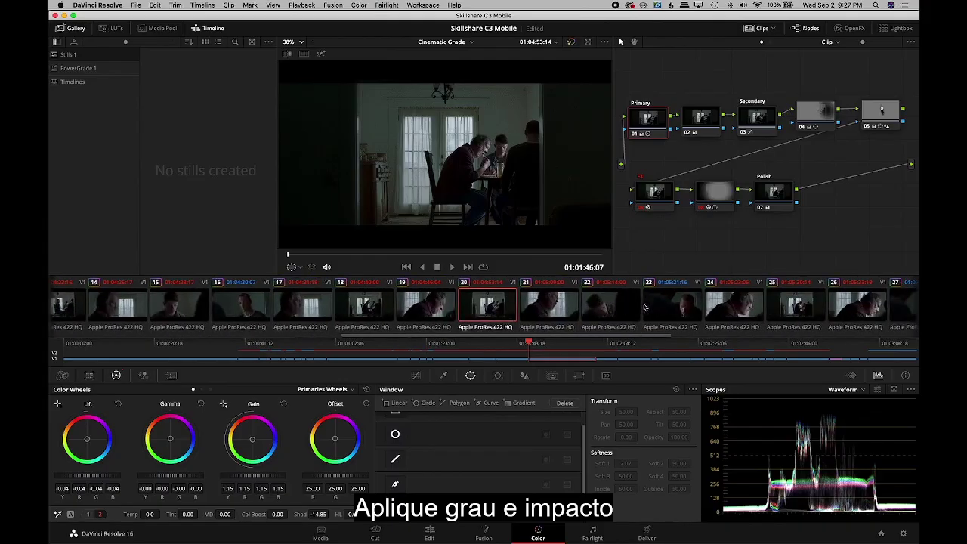
click(726, 312)
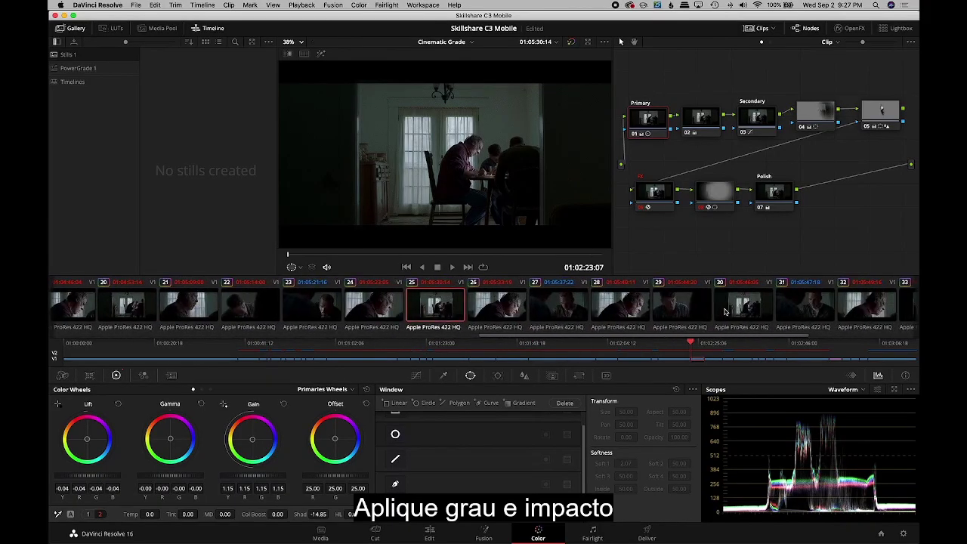
click(734, 311)
key(Down)
key(Down)
key(Down)
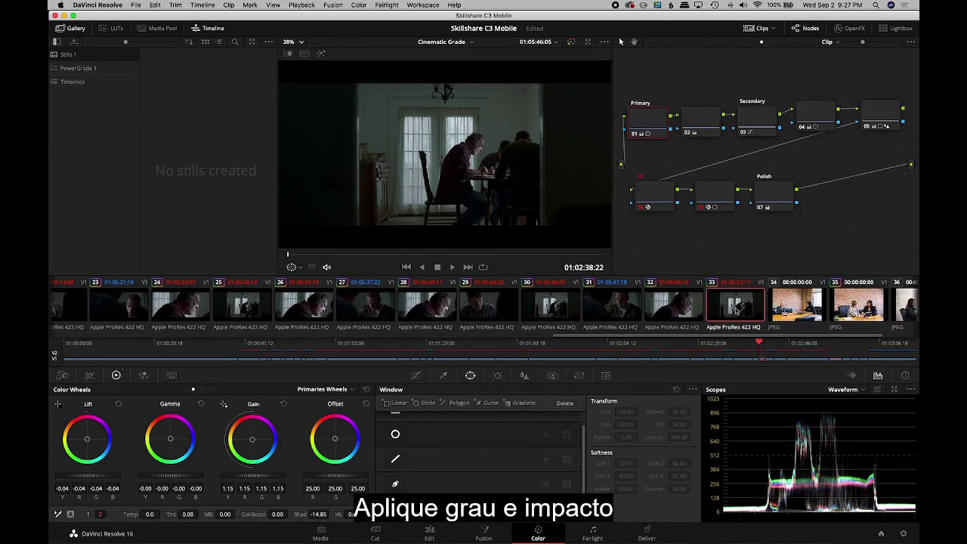
click(895, 28)
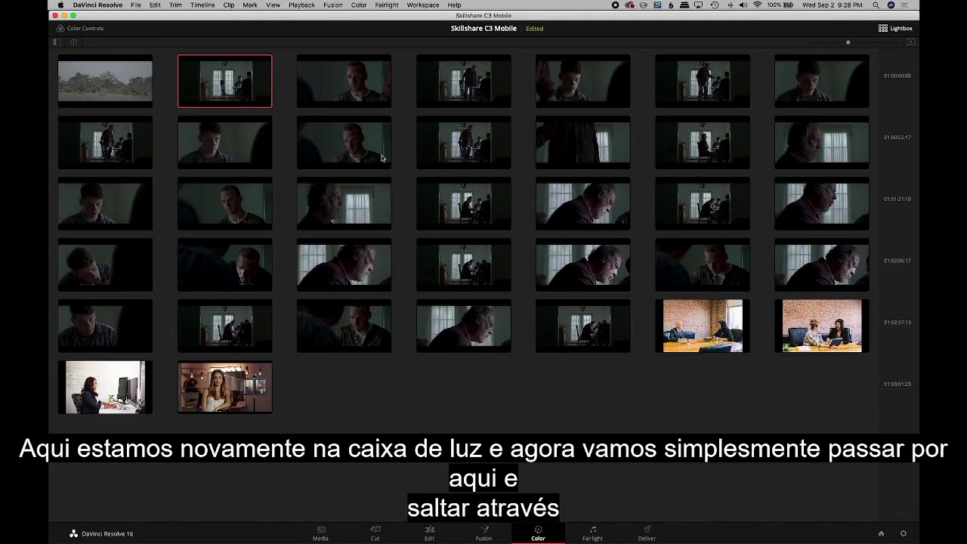
click(899, 28)
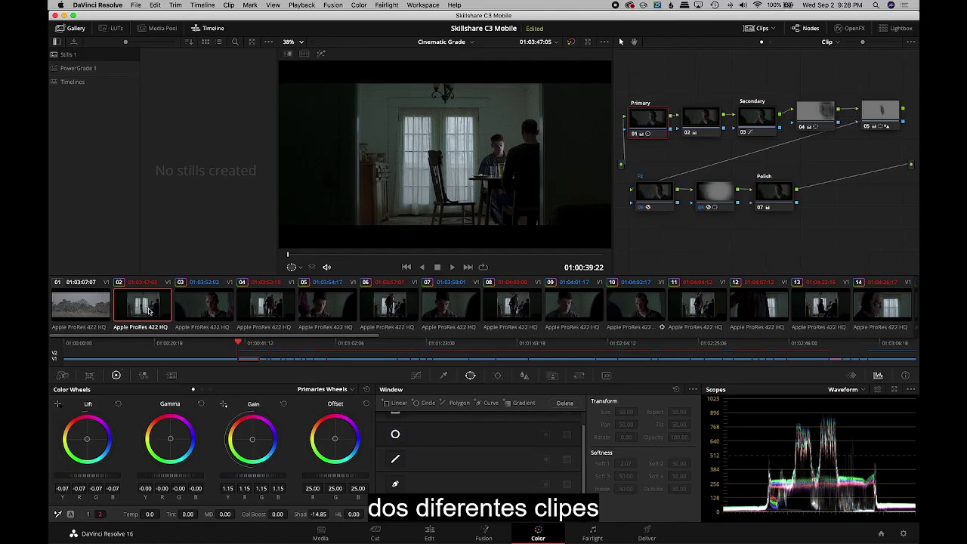
- Step through the clips from 02 to 12 one by one, examining how consistently the grade matches between shots
key(Down)
key(Down)
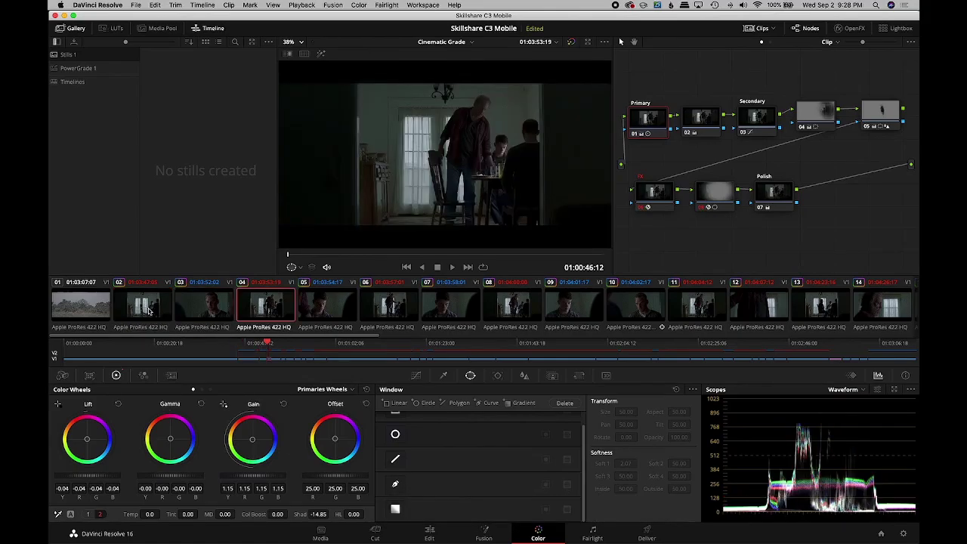
key(Down)
key(Down)
key(Down)
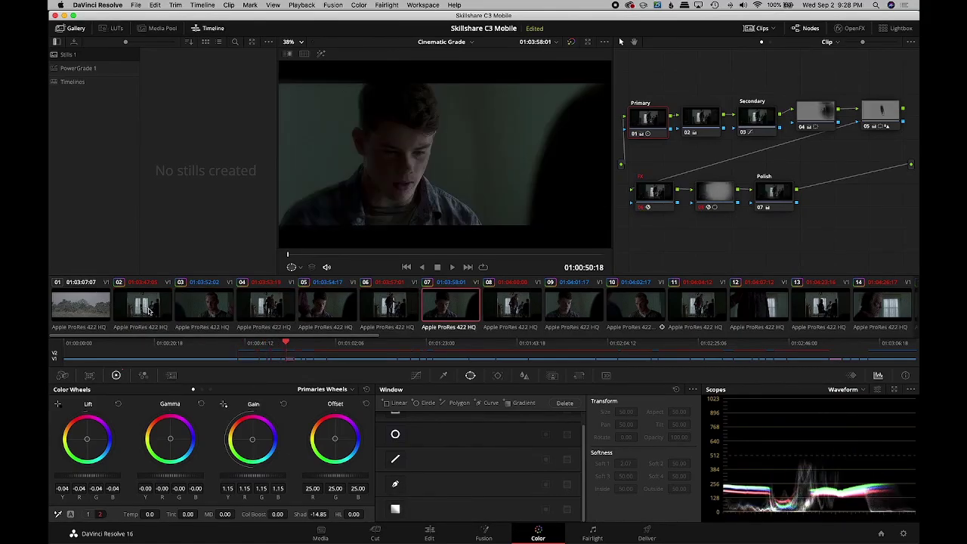
key(Down)
key(Down)
key(Down)
key(Down)
key(Down)
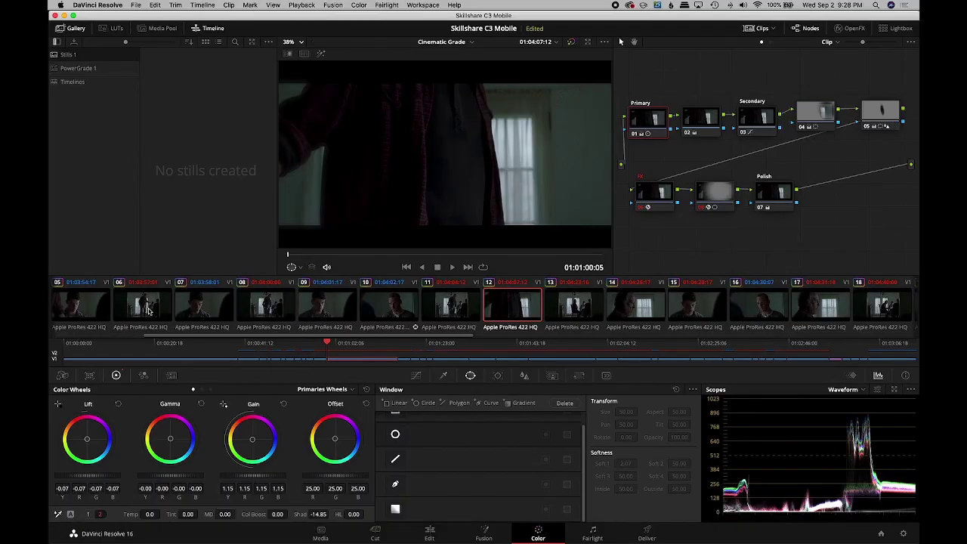
click(557, 254)
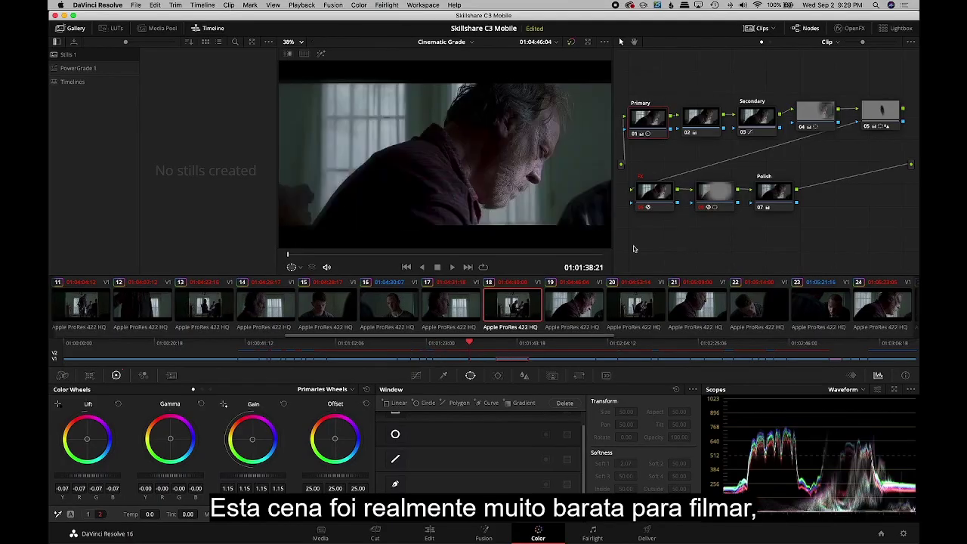
- Continue through the following clips past clip 18, comparing close-ups and wide shots for overly dark shadows
key(Down)
key(Down)
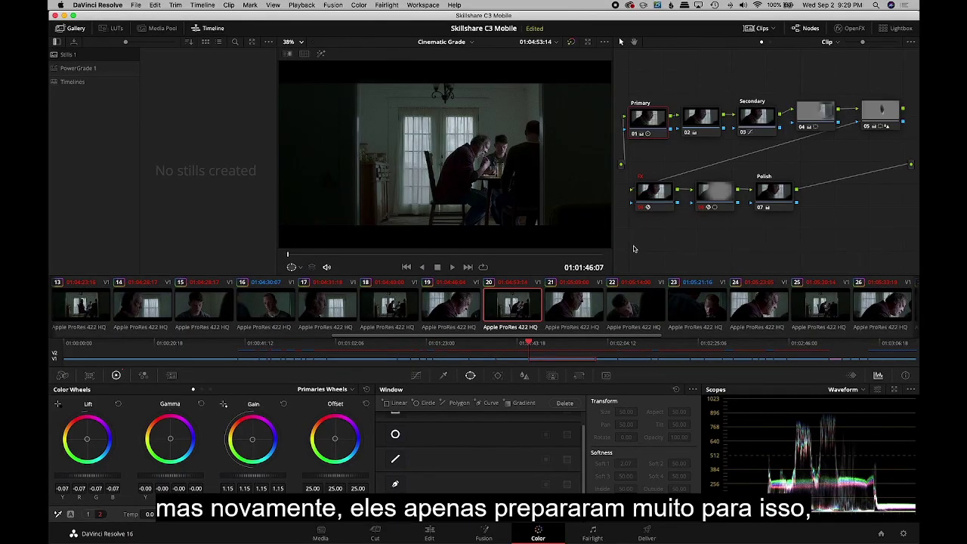
key(Down)
key(Down)
key(Down)
key(Down)
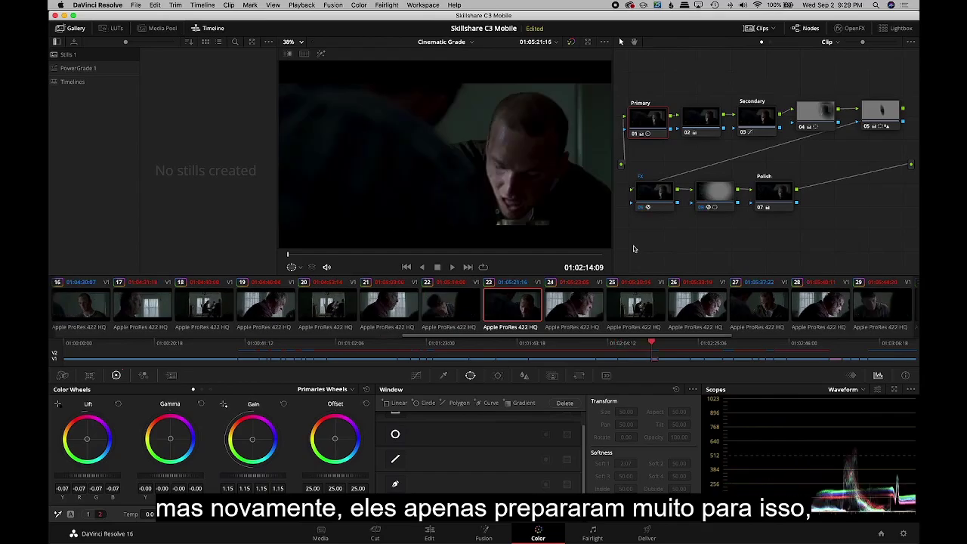
- Brighten the shadows of clip 23, the dark over-the-shoulder shot, by setting the first node's Lift to -0.05
key(Up)
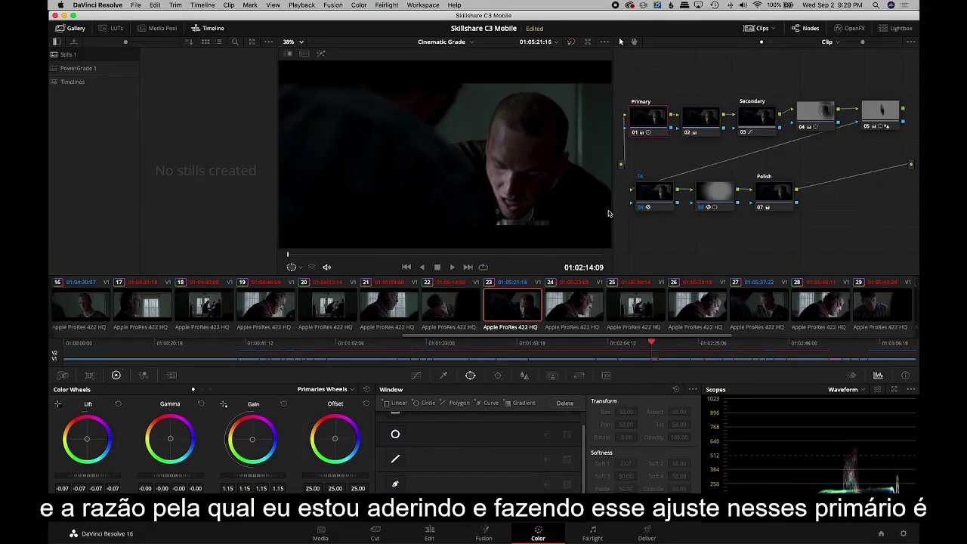
drag(301, 253, 549, 258)
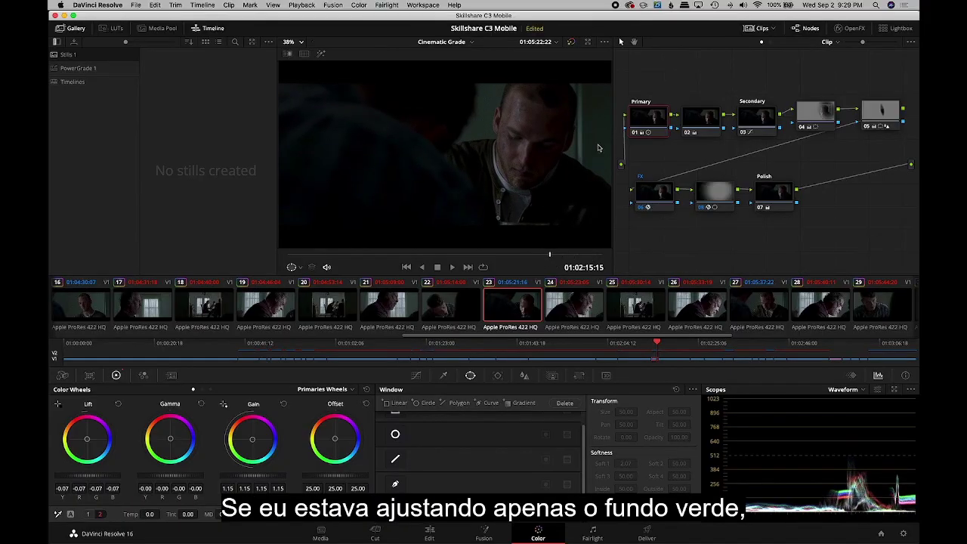
click(754, 123)
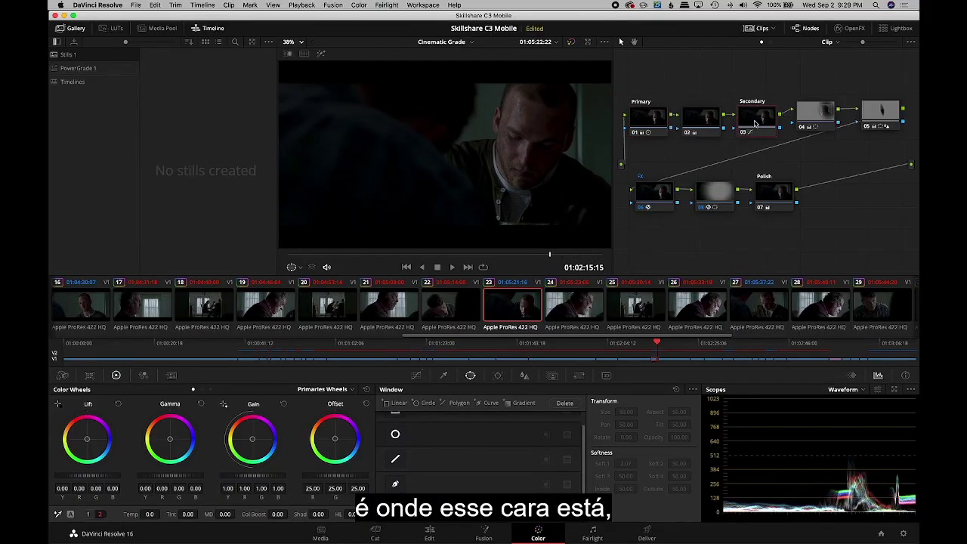
click(627, 119)
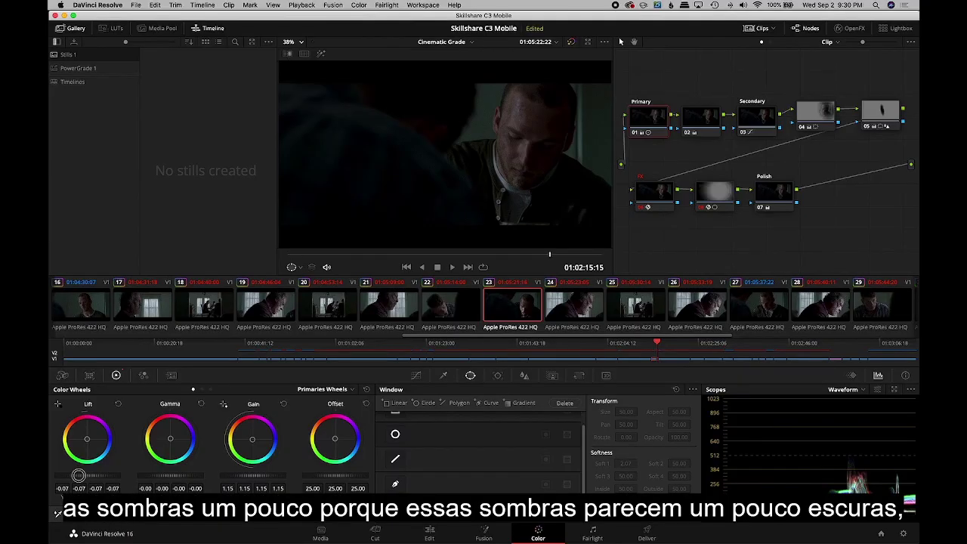
drag(79, 476, 98, 476)
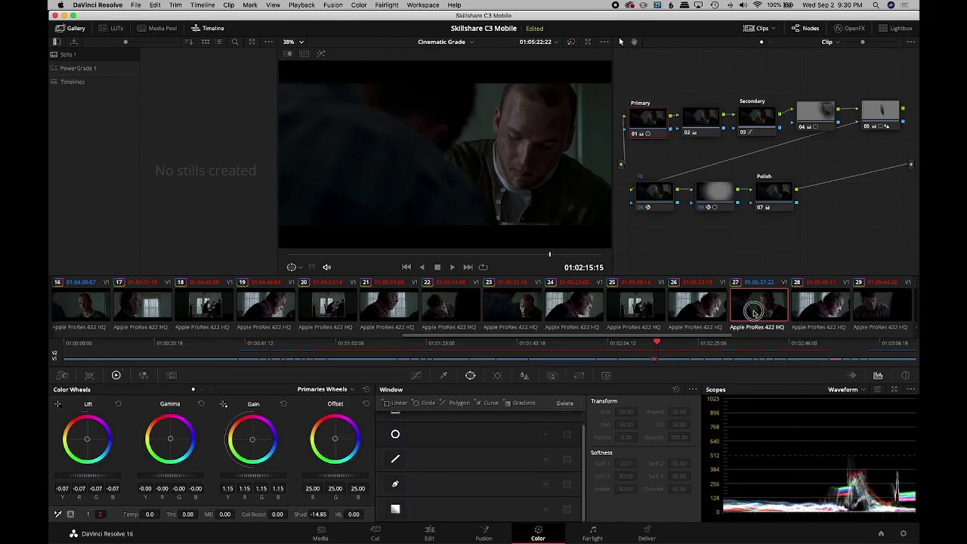
- Compare clip 23 with the similar clip 27, scrub through clip 23, and check the match with clips 24 to 26
click(511, 311)
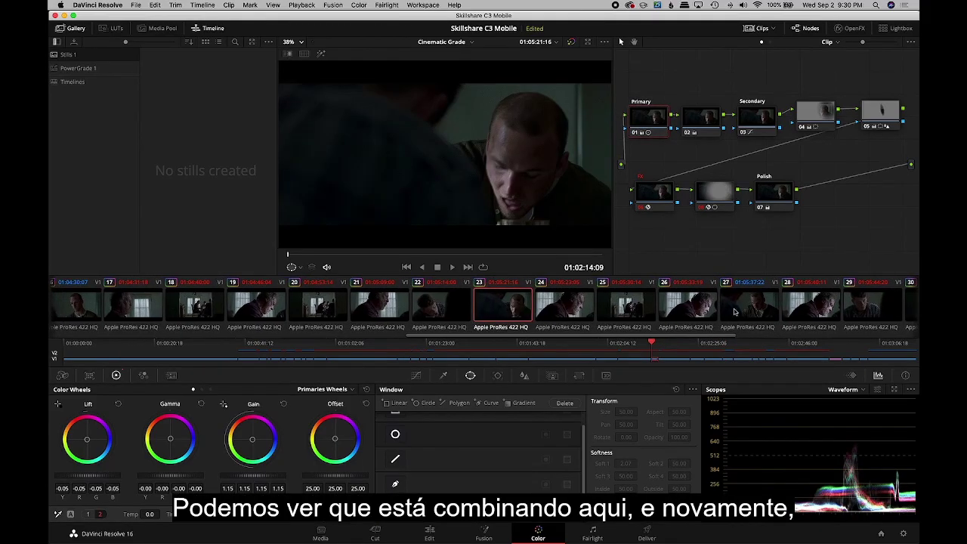
click(736, 309)
click(507, 311)
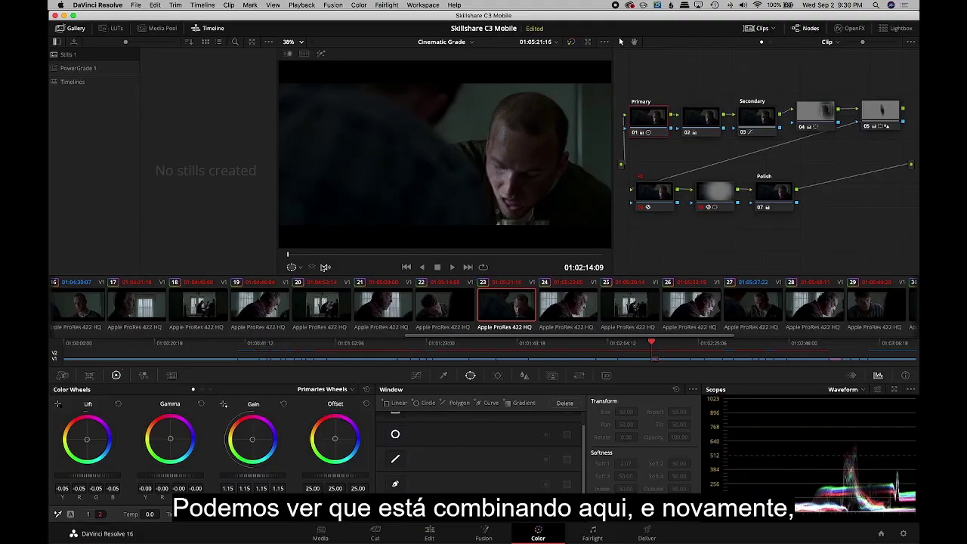
drag(300, 256, 575, 255)
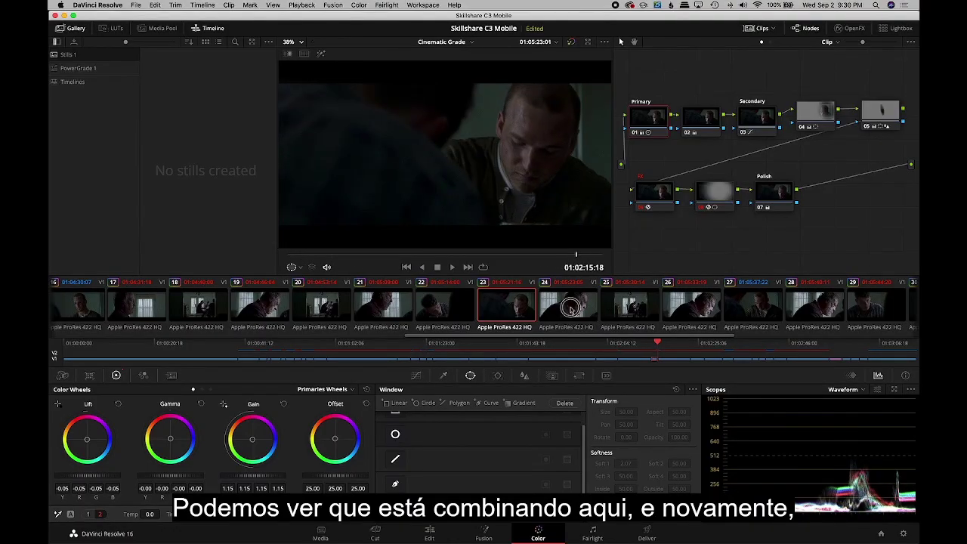
click(571, 309)
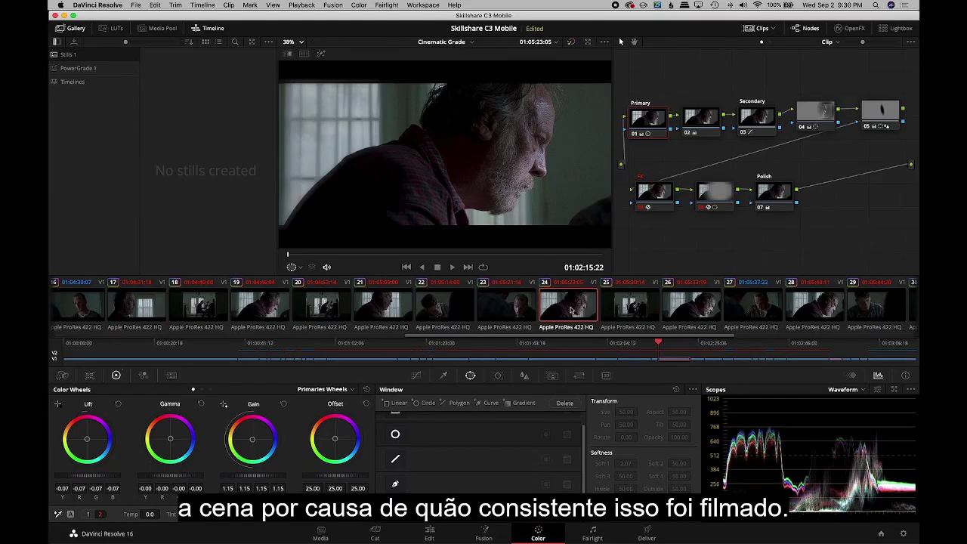
key(Down)
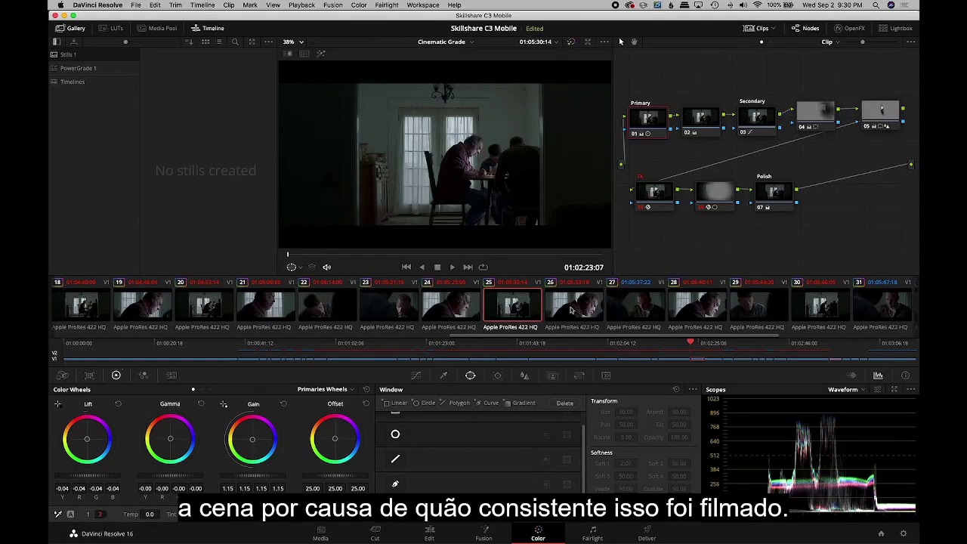
click(571, 310)
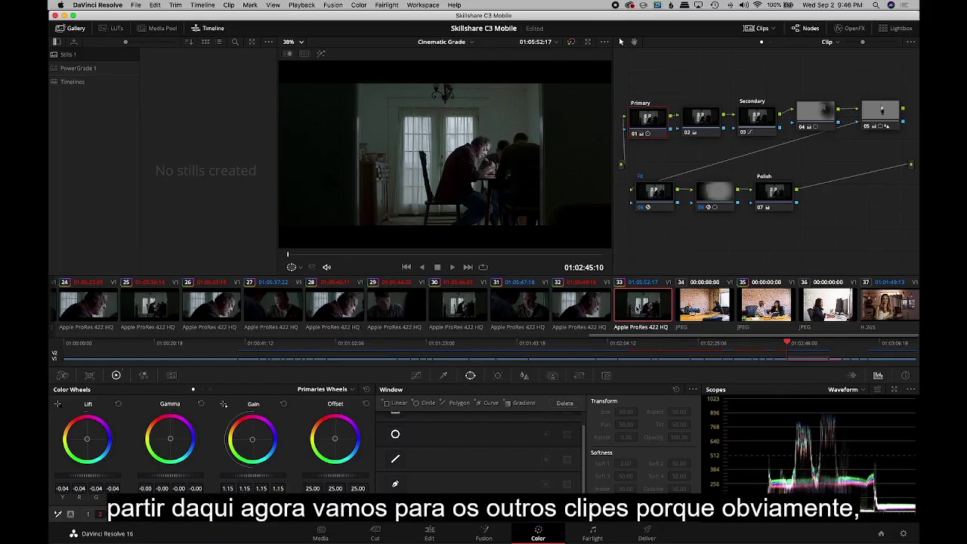
- Look at clip 16, and park the playhead in wide shot clip 02 at 01:00:44:04, with the man standing
scroll(528, 305, left, 15)
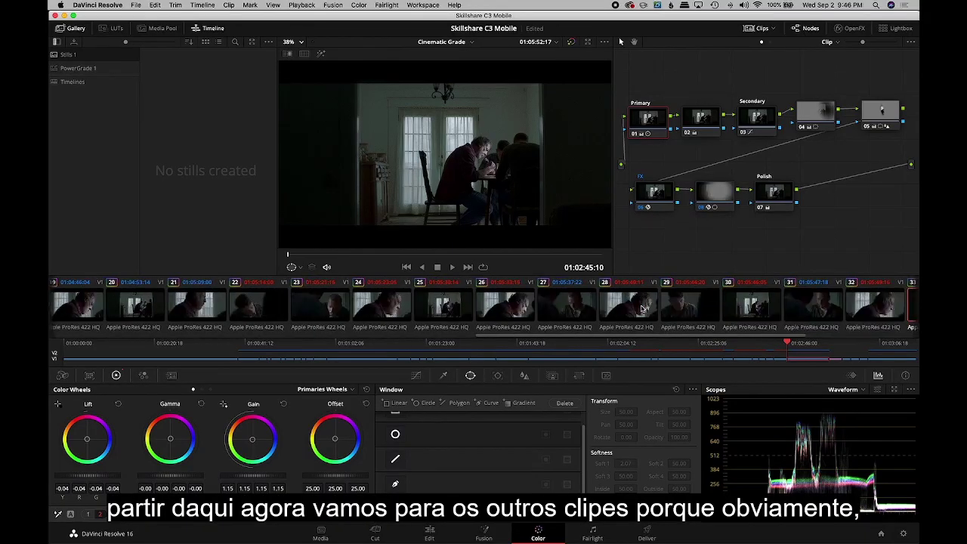
click(568, 305)
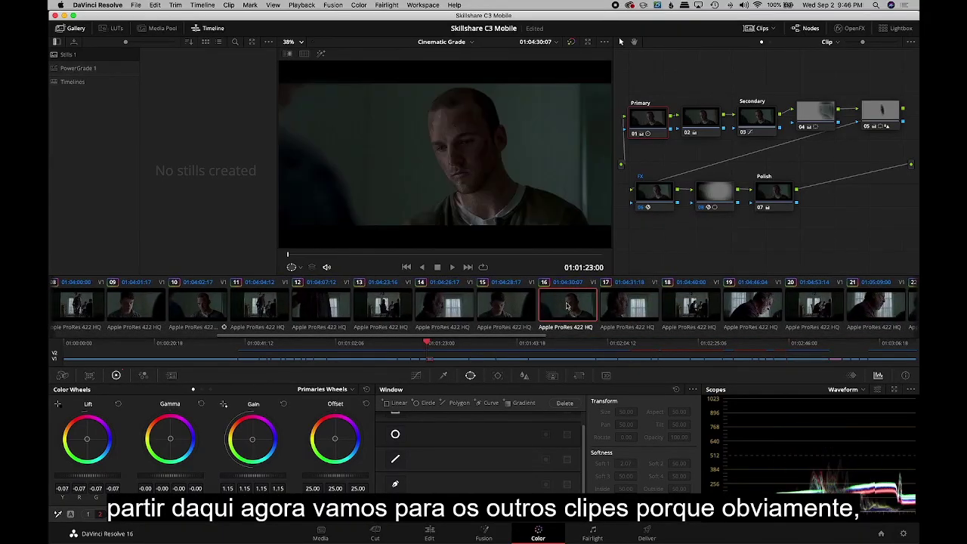
scroll(579, 327, left, 8)
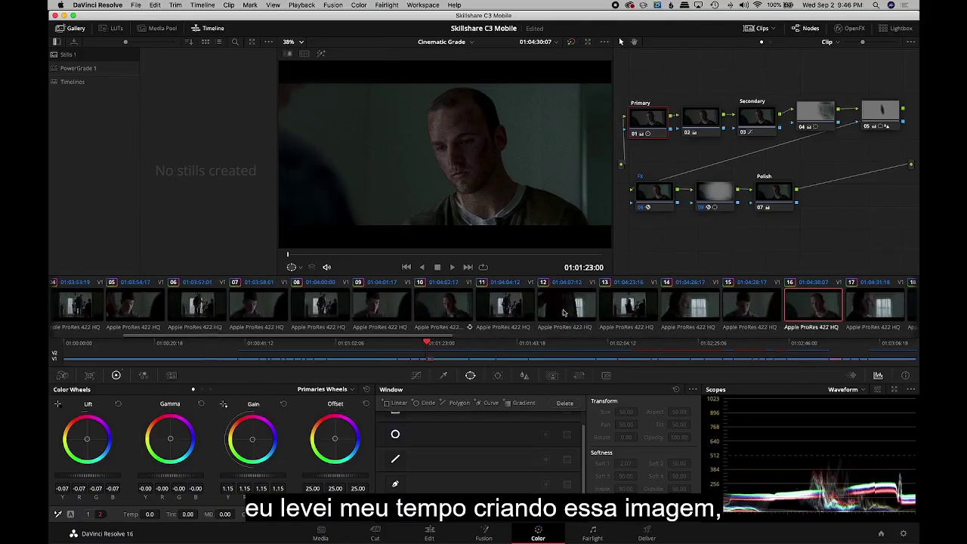
click(152, 310)
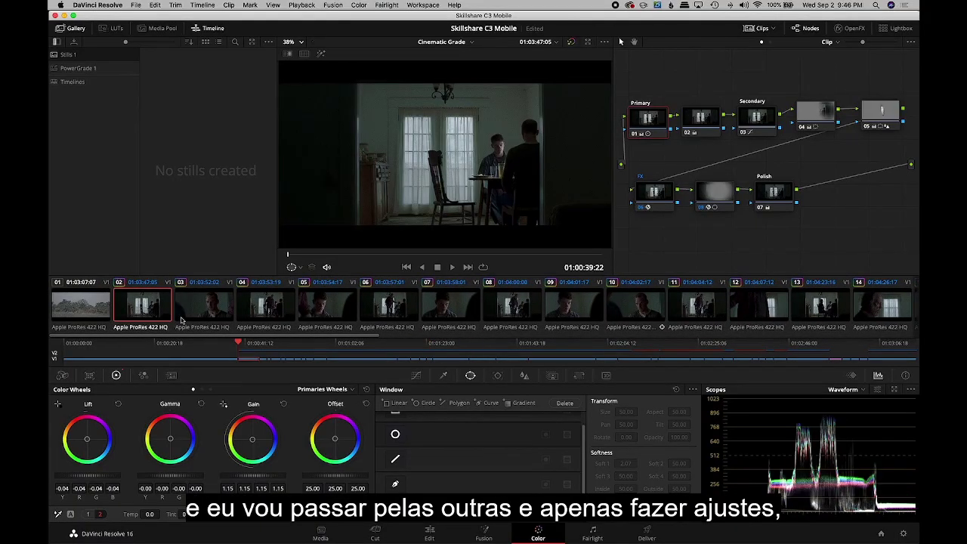
click(552, 256)
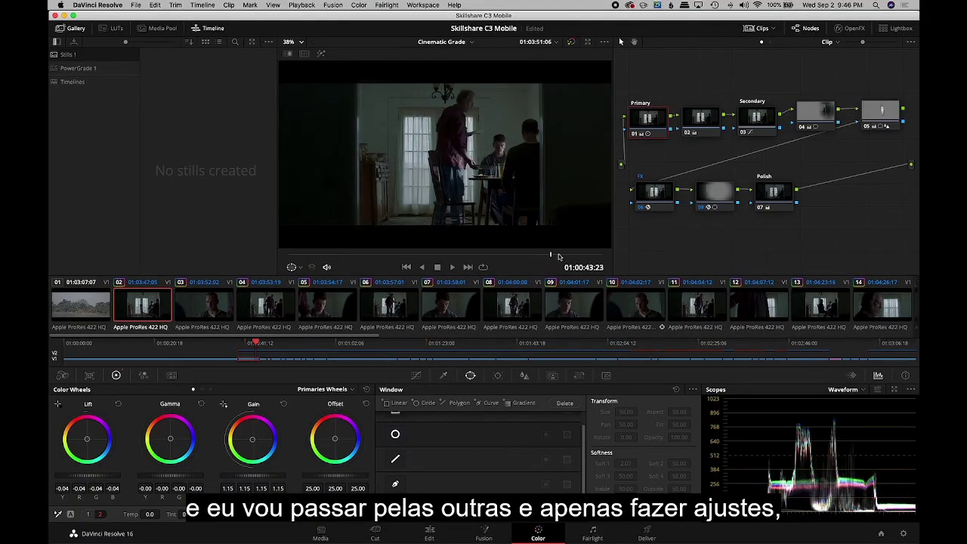
click(563, 256)
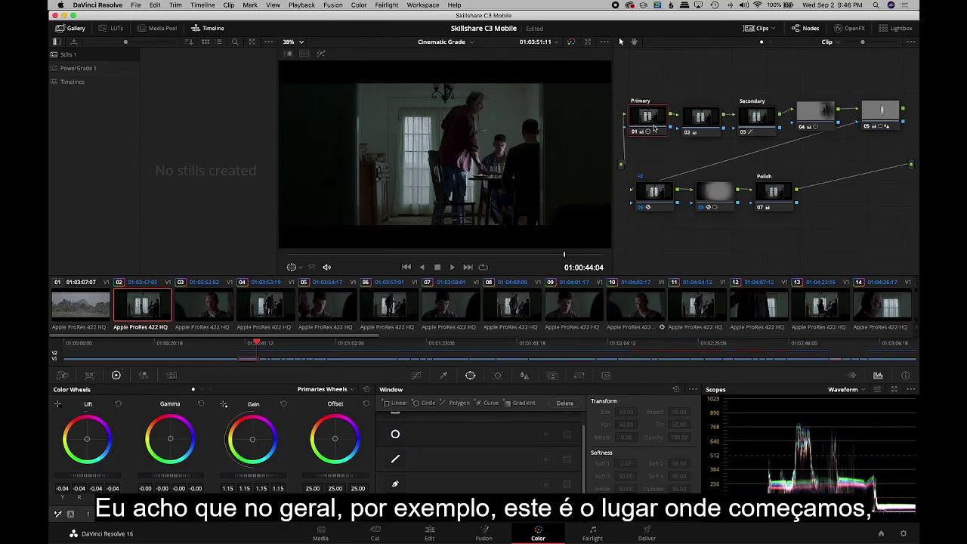
- Bypass all of clip 02's nodes, re-enable only the first Primary node, and toggle it to compare before and after
key(alt+d)
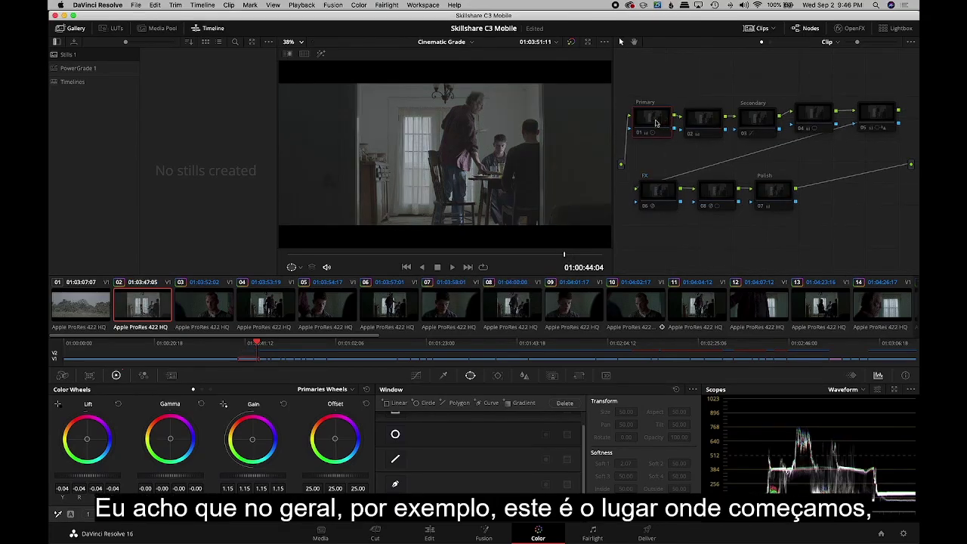
key(ctrl+d)
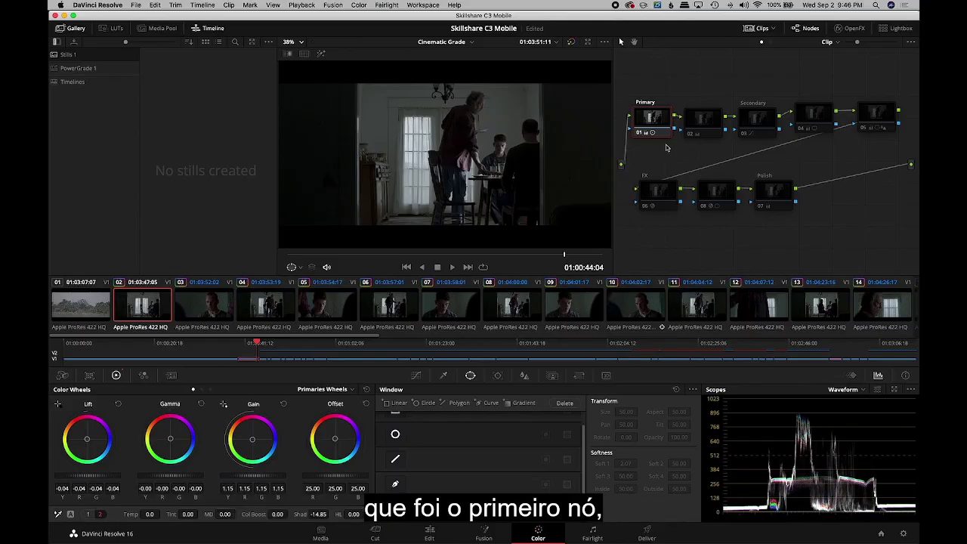
key(ctrl+d)
key(ctrl+d)
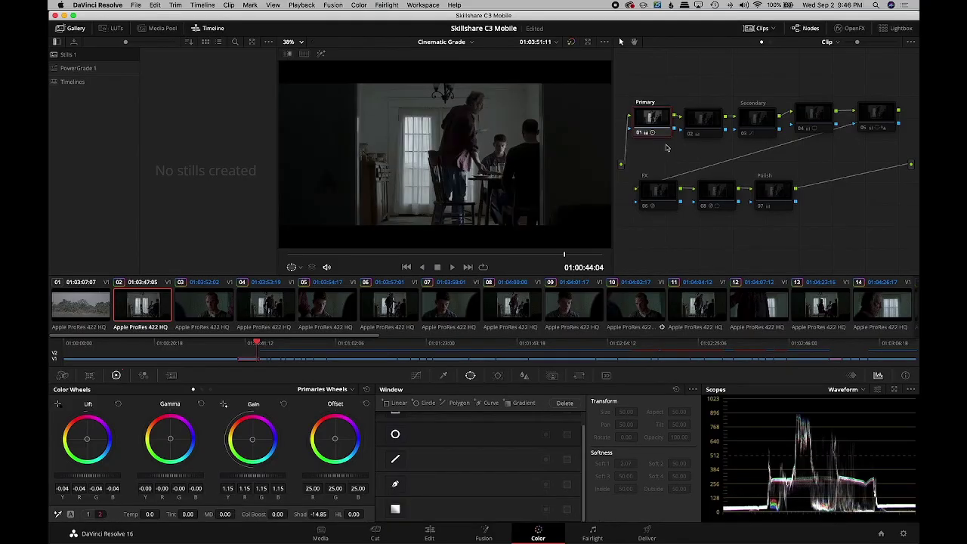
- Compare the image with and without the first Primary node, and re-enable node 02
key(ctrl+d)
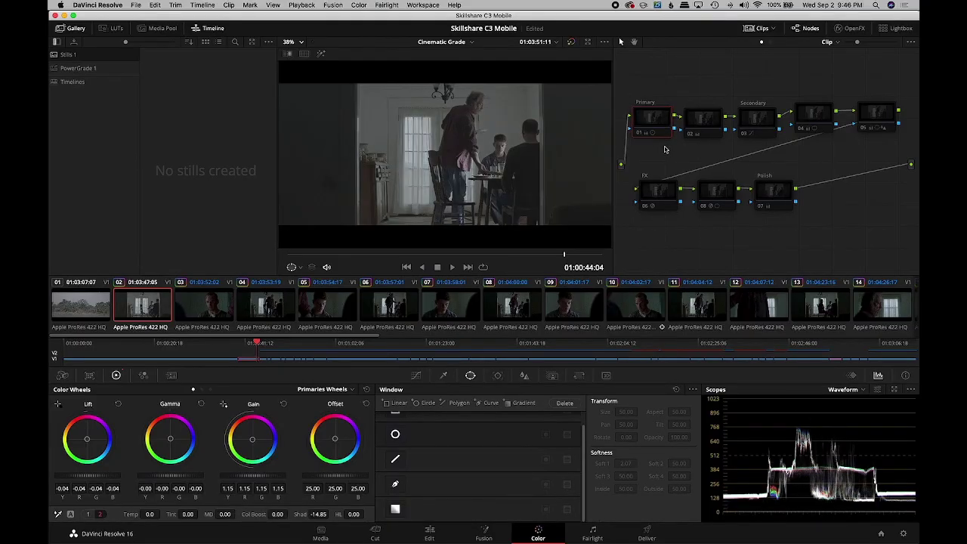
key(ctrl+d)
click(702, 133)
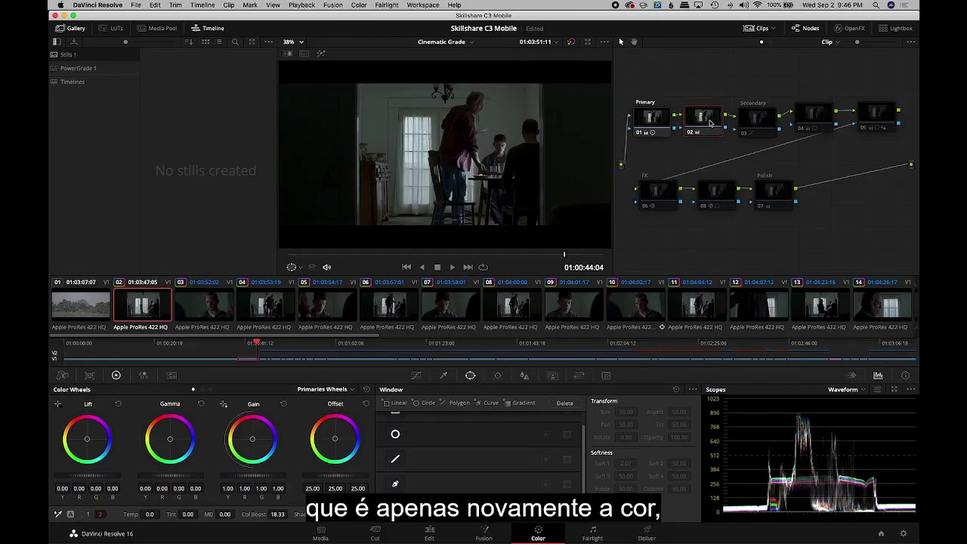
- Show the Secondary node's Hue Vs Sat curve, and re-enable the node while comparing the image with and without it
click(755, 127)
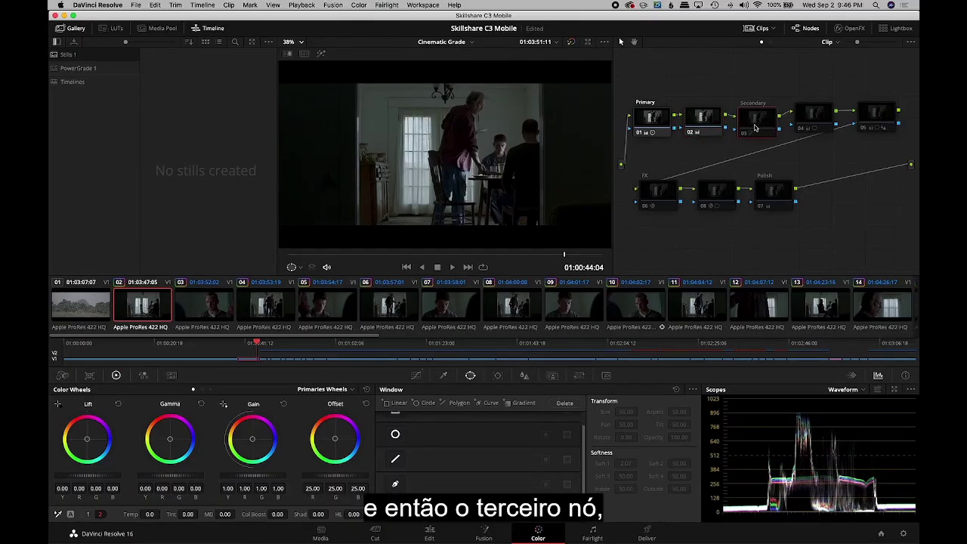
click(417, 375)
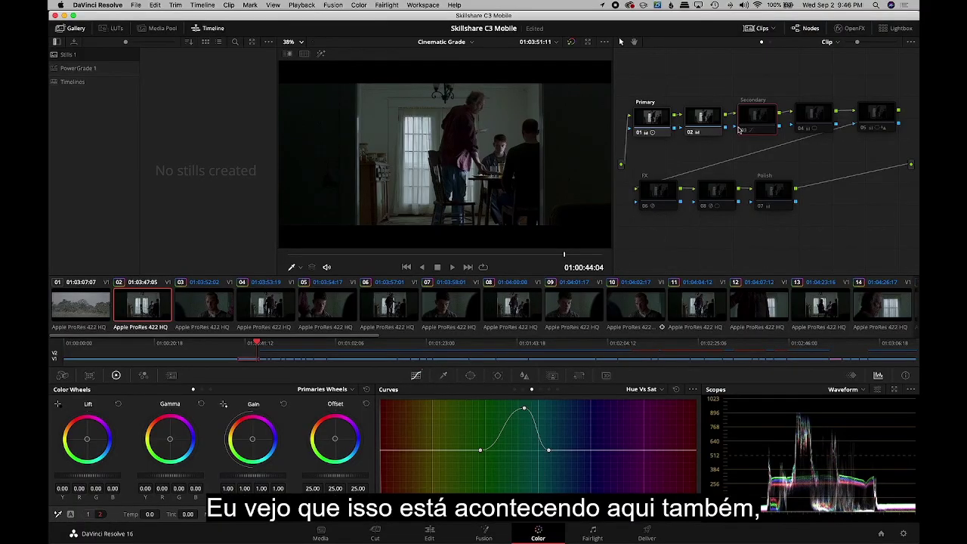
key(ctrl+d)
key(ctrl+d)
key(ctrl+d)
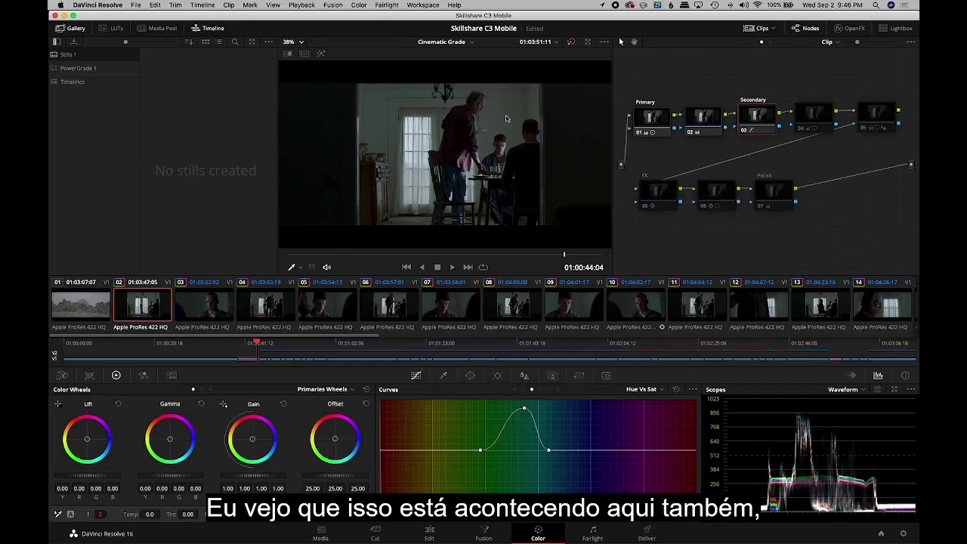
- Check the circle window and effect of node 04, after the Secondary node, and delete that node
click(822, 115)
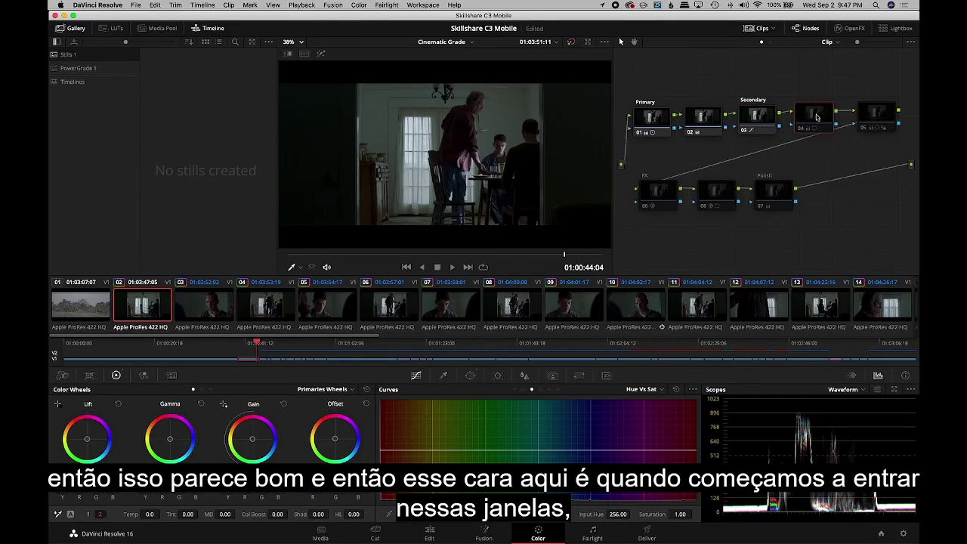
click(471, 375)
key(ctrl+d)
key(ctrl+d)
key(ctrl+d)
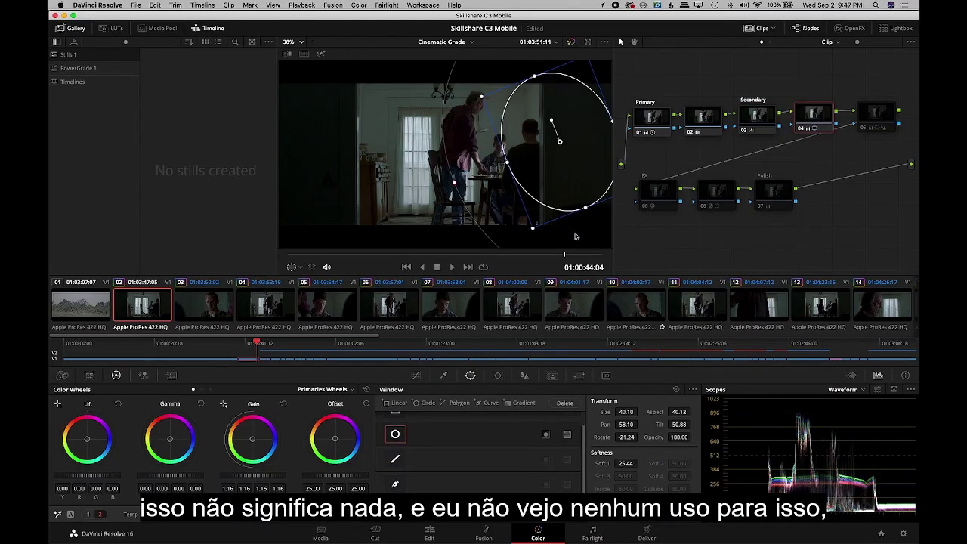
key(ctrl+d)
key(ctrl+d)
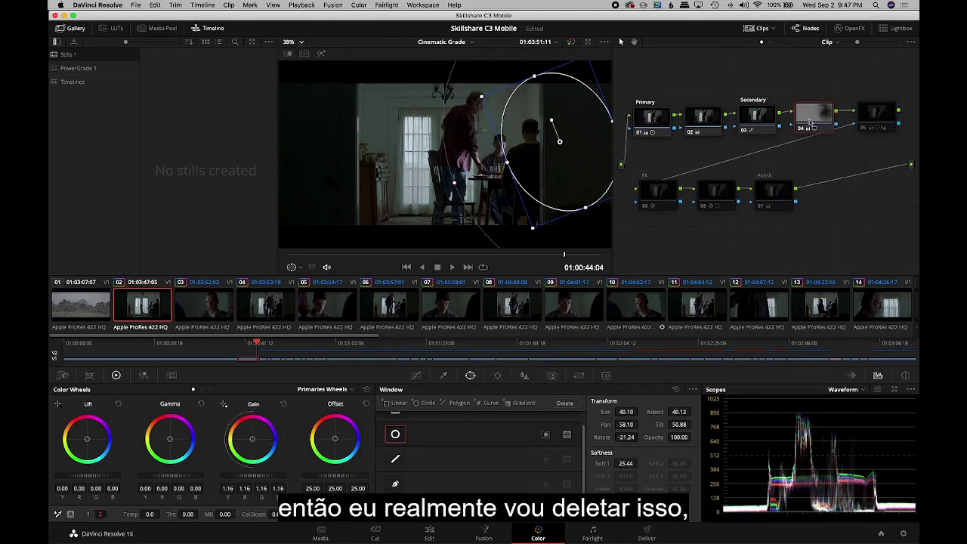
key(Delete)
- Delete the remaining window node after the Secondary node, with the narrow ellipse over the standing man
click(877, 113)
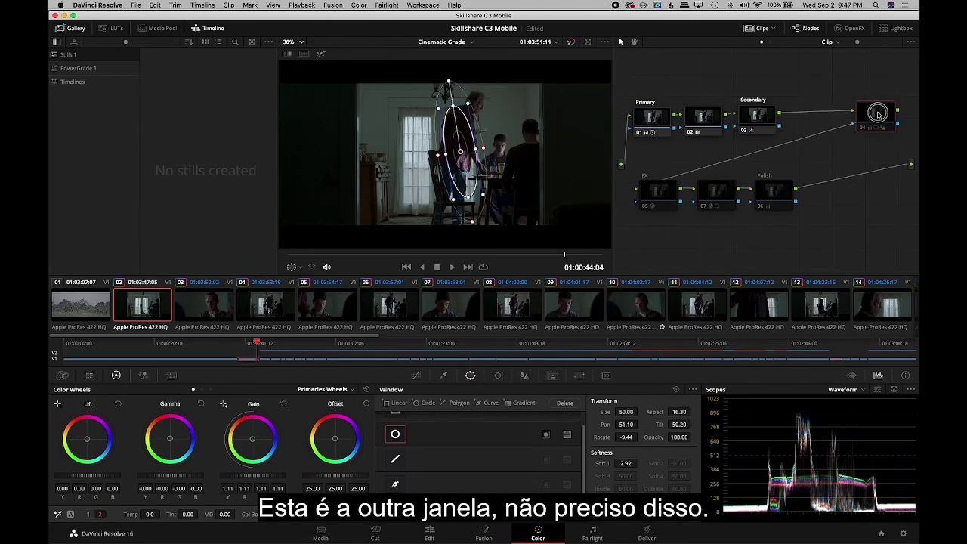
drag(877, 114, 834, 114)
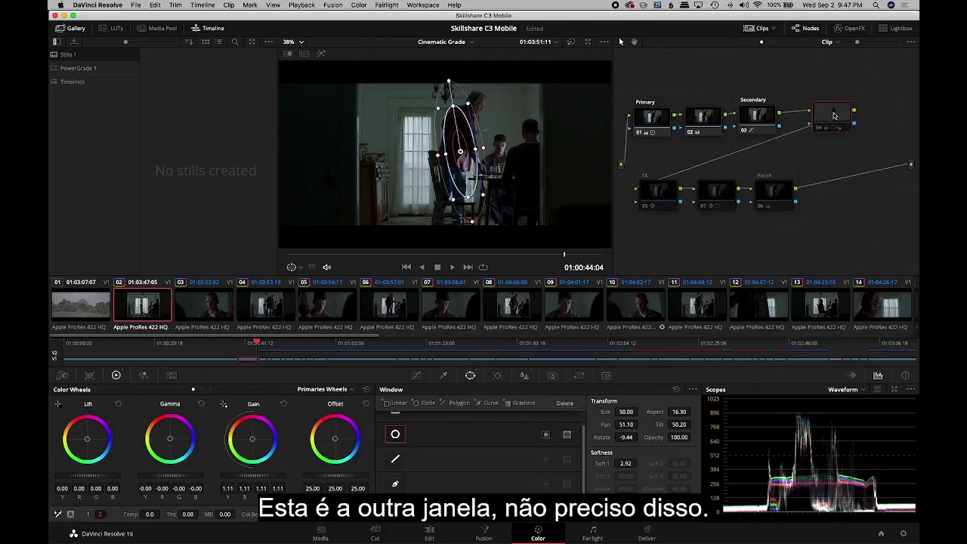
key(Delete)
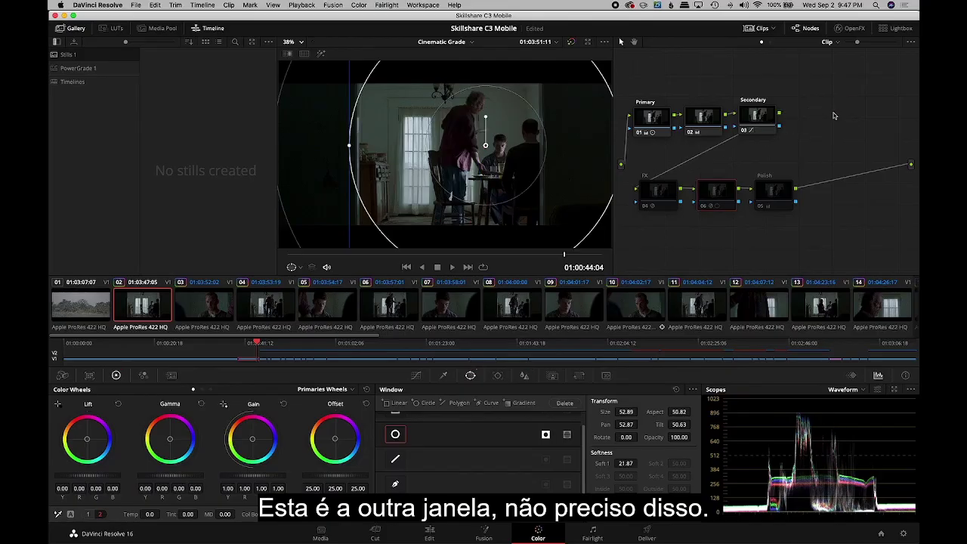
- Re-enable the first FX node, check the frame full screen, and delete the Lens Blur node following it
click(654, 198)
key(super+f)
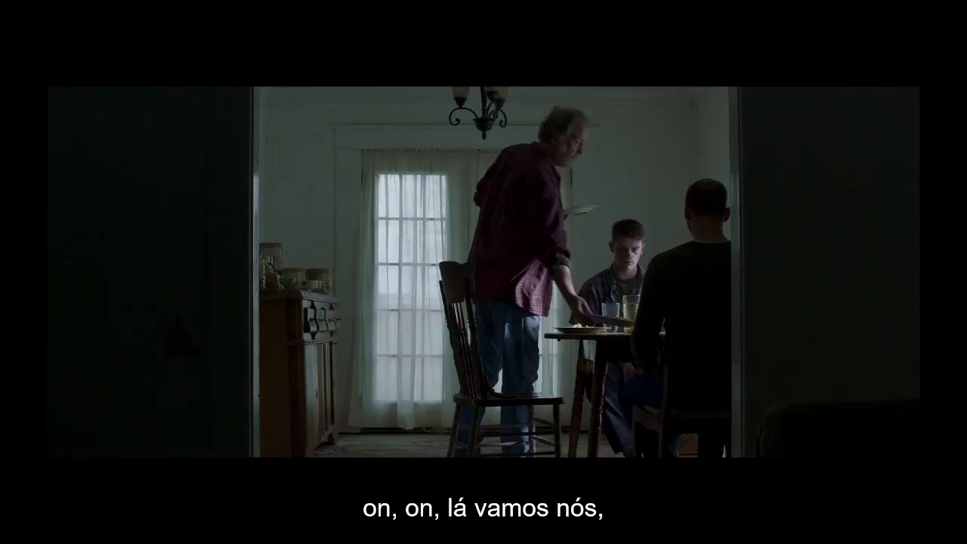
key(super+f)
click(725, 199)
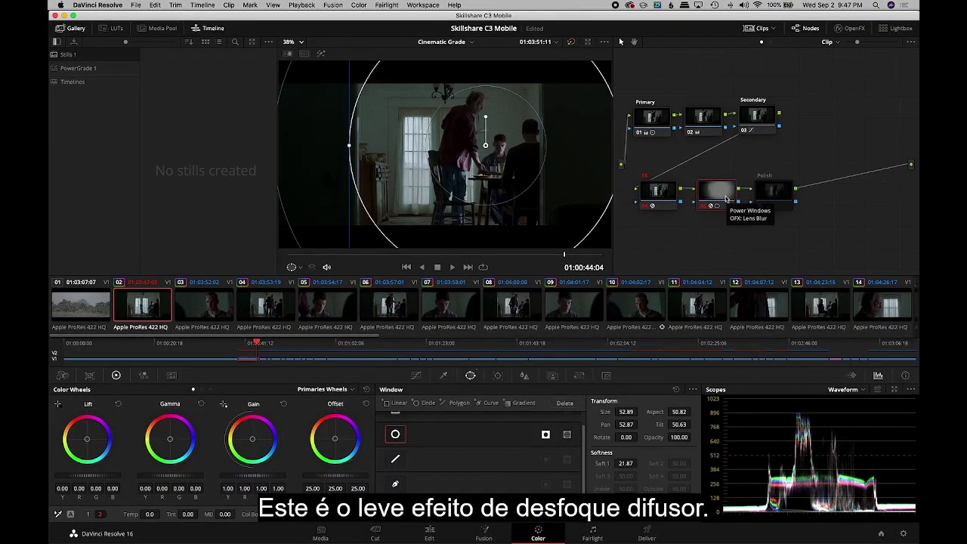
key(Delete)
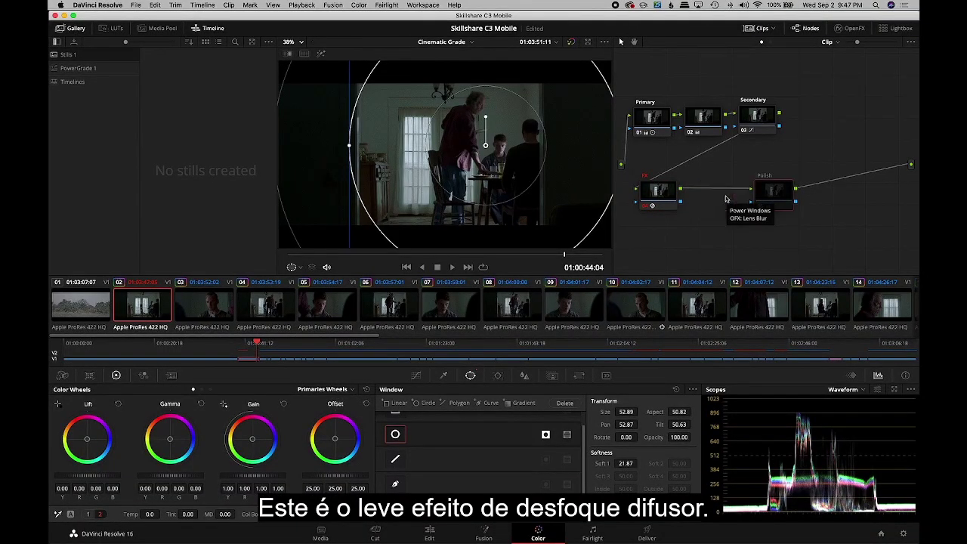
- Re-enable the Polish node, compare the image with and without it, and place it close beside the FX node
drag(769, 194, 741, 194)
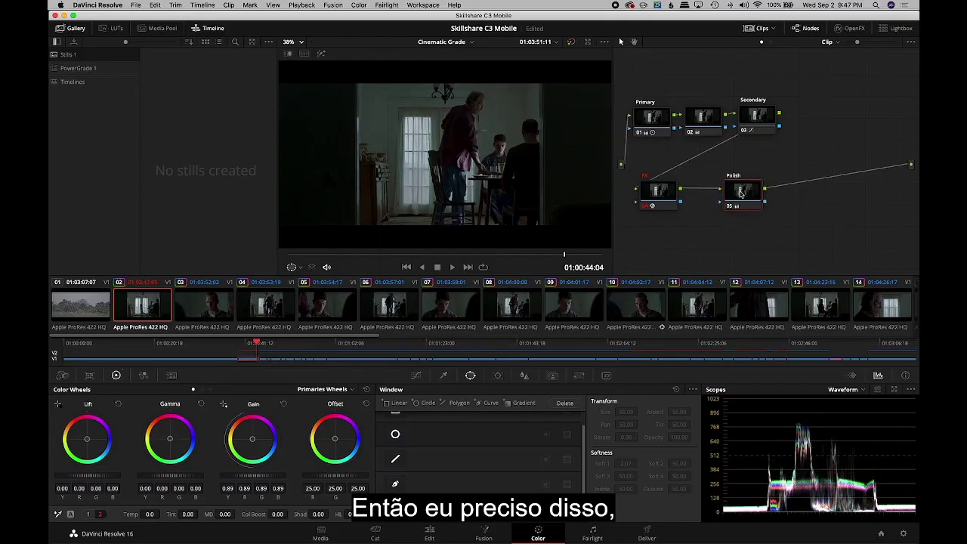
key(super+d)
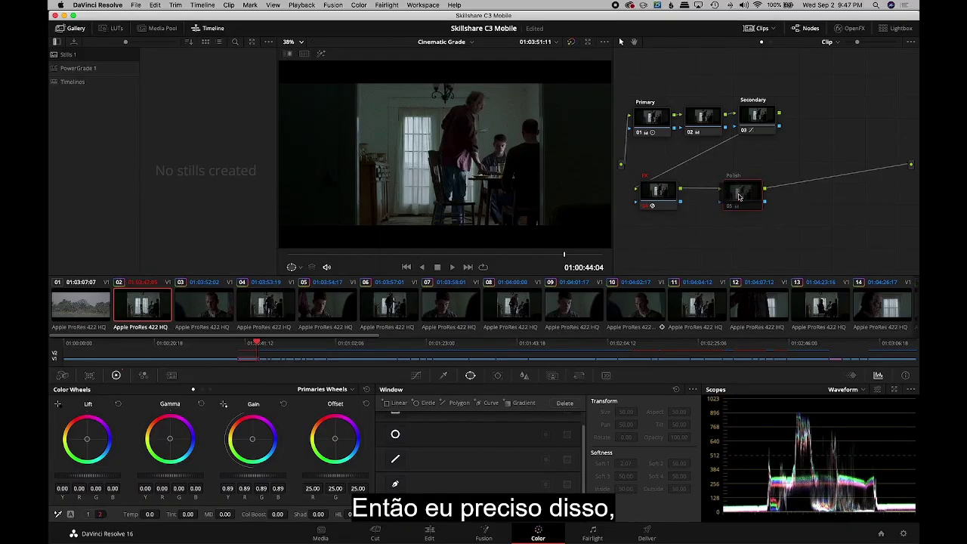
key(super+d)
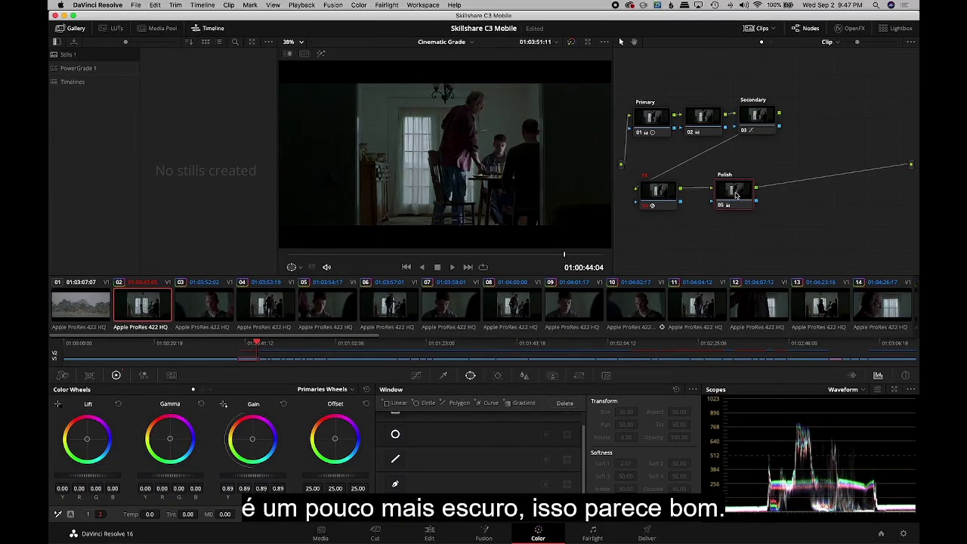
drag(736, 195, 726, 193)
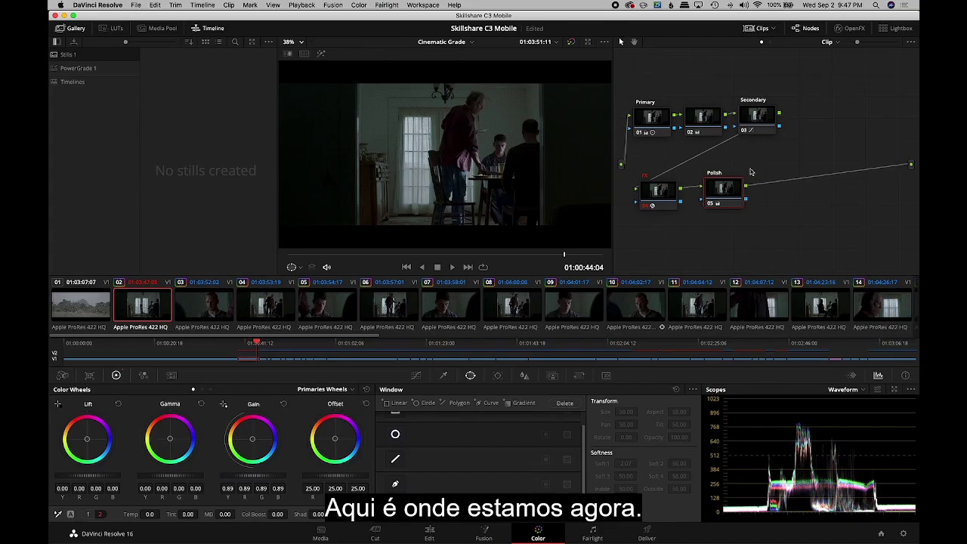
- Scrub clip 02 to 01:00:44:13, compare it with and without the first Primary node, and review node 02 and the Secondary node
click(653, 124)
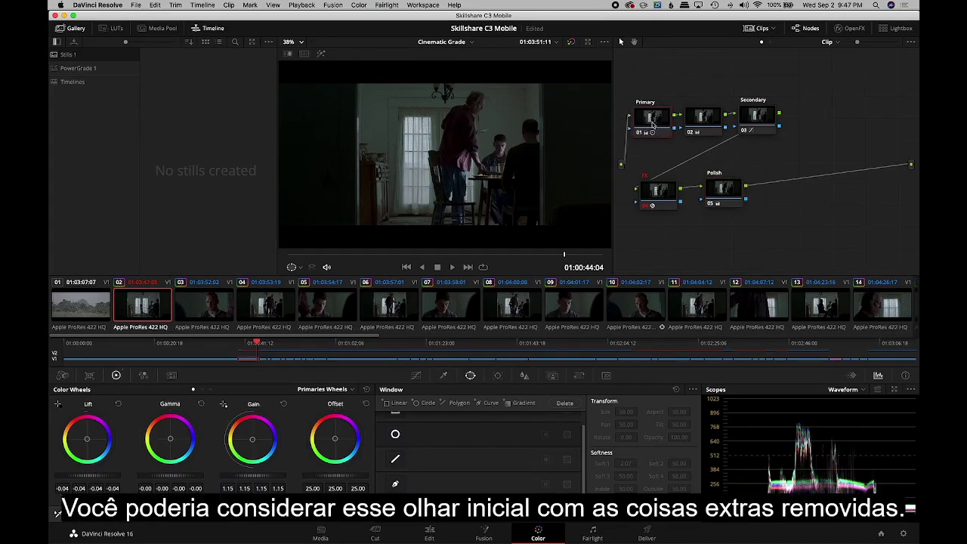
drag(565, 254, 590, 256)
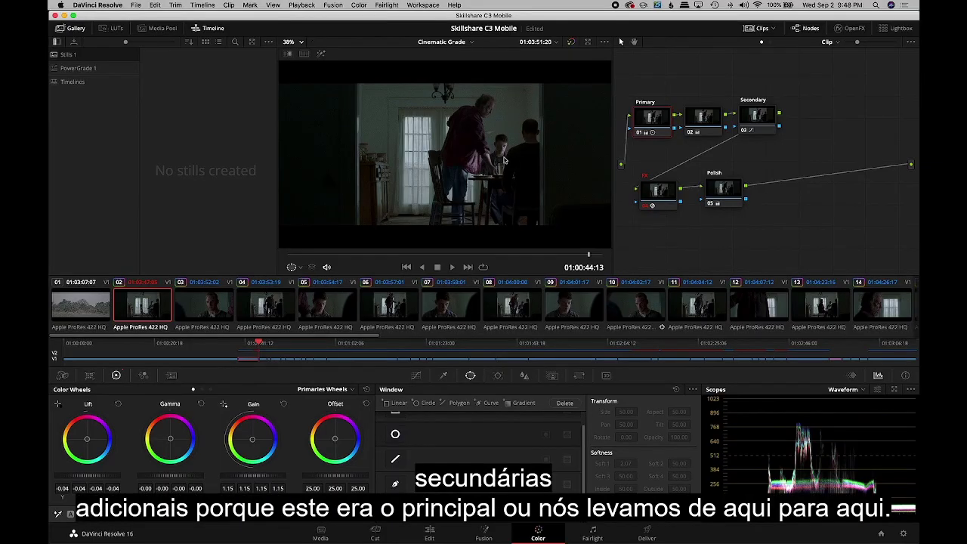
key(super+d)
key(super+d)
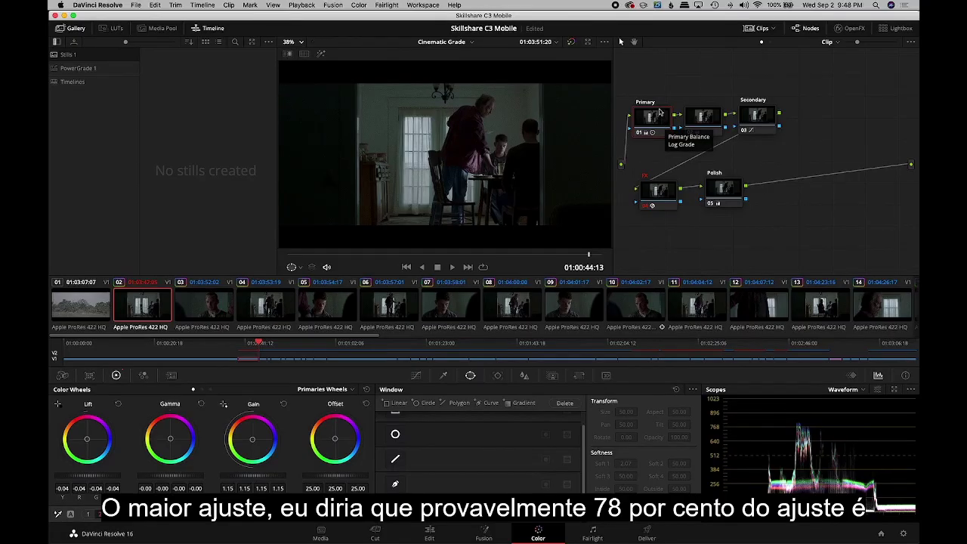
click(715, 121)
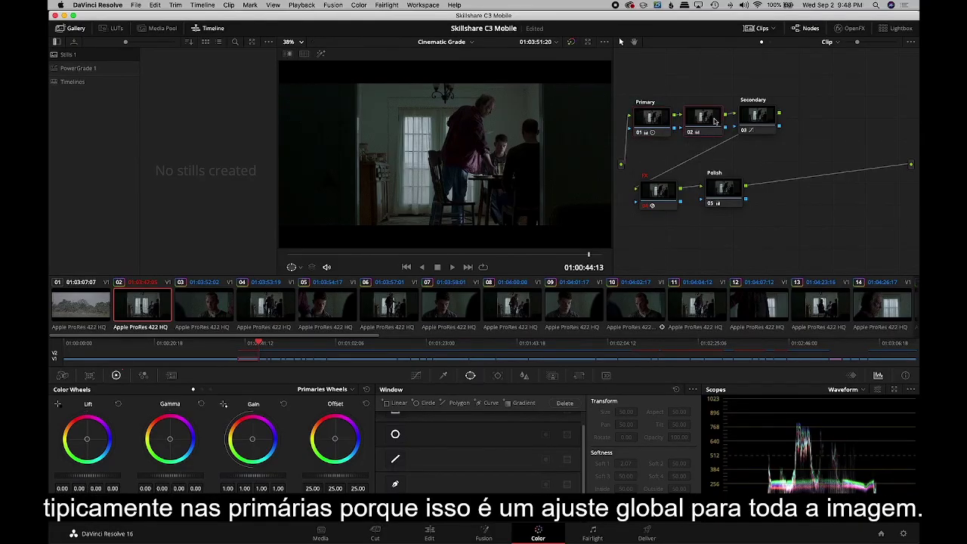
click(756, 117)
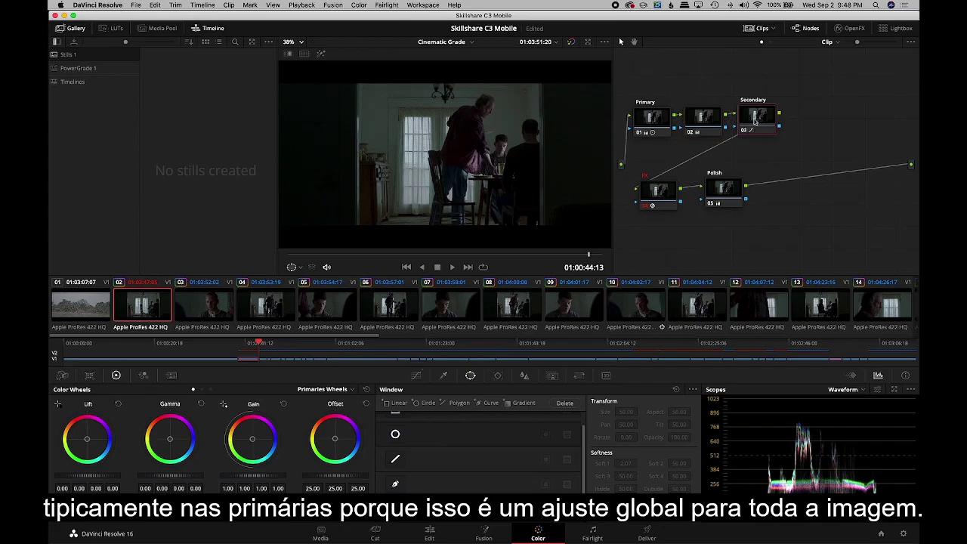
drag(756, 117, 765, 115)
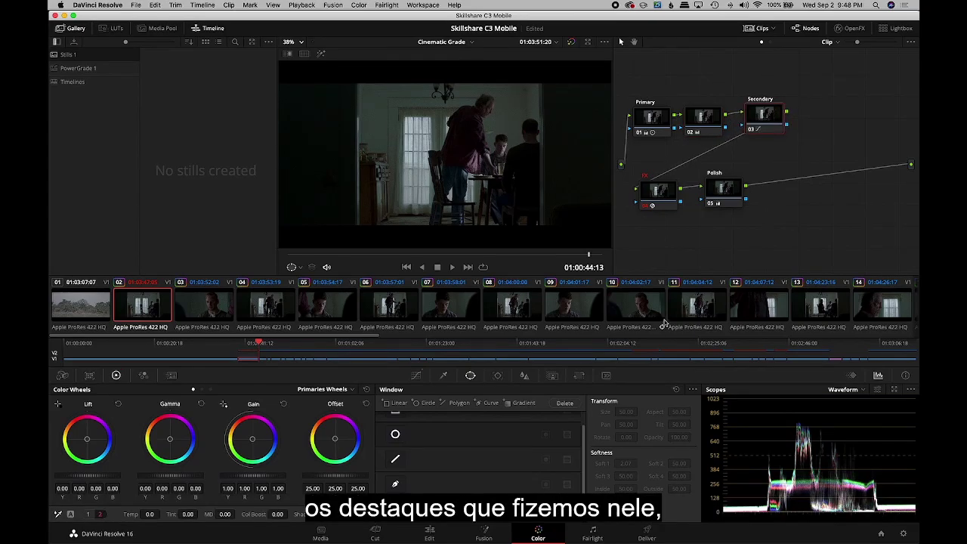
- Look at the background highlight in clip 10, and return to clip 02 with the playhead at 01:00:44:10
click(662, 320)
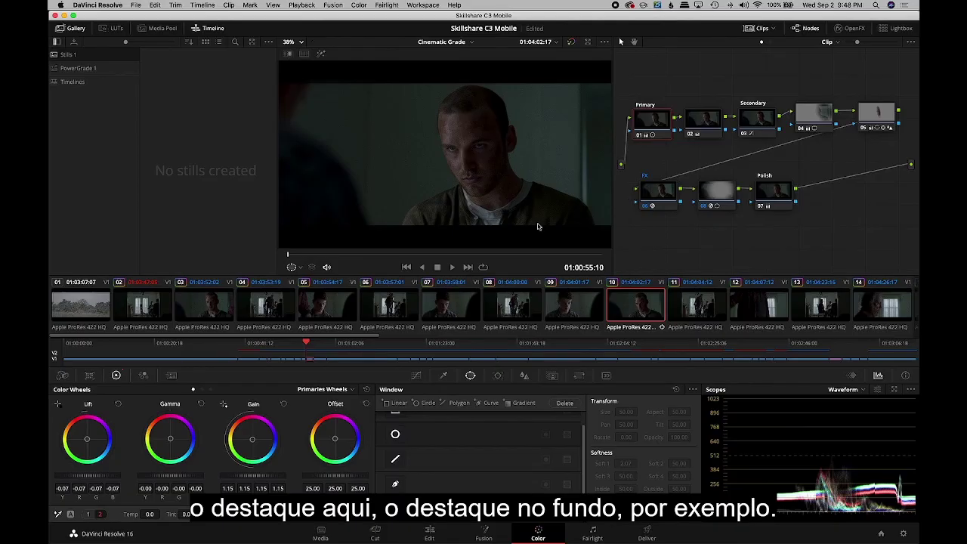
click(143, 305)
drag(534, 255, 581, 255)
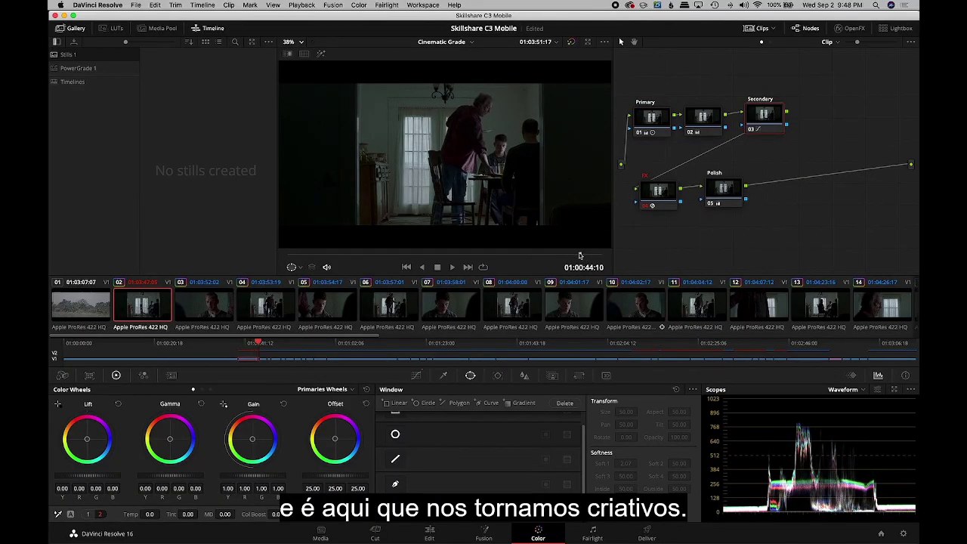
click(651, 203)
click(724, 195)
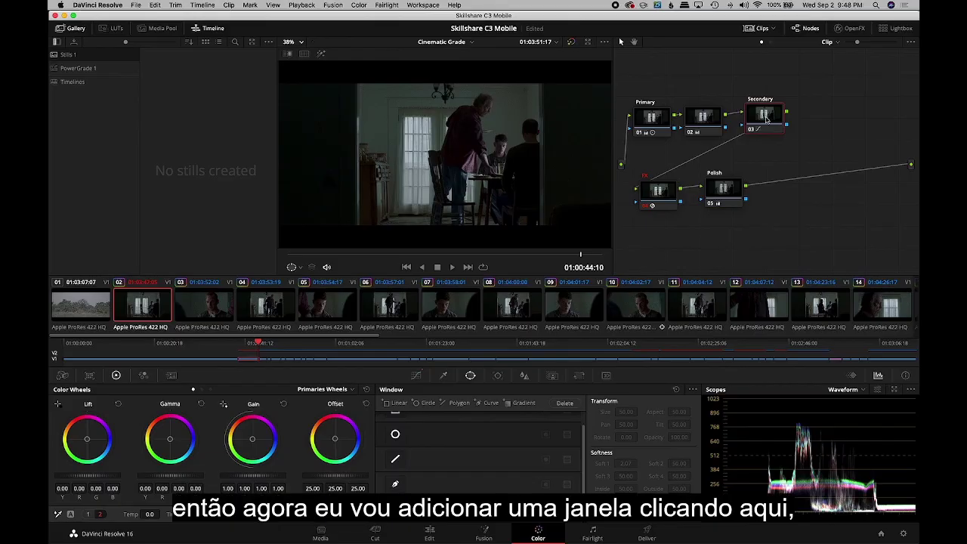
- Add a serial node after the Secondary node, and give it a small circle window over the standing man's head
key(alt+s)
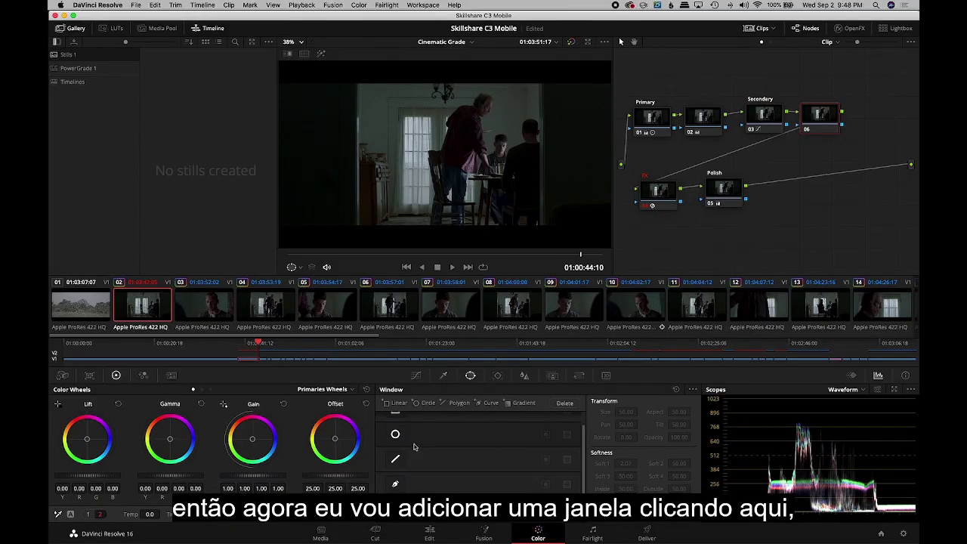
click(395, 435)
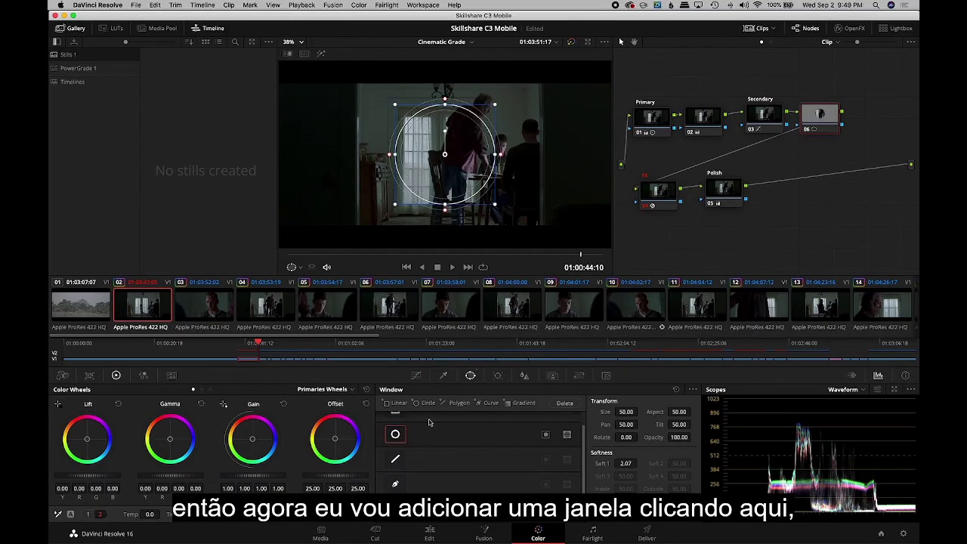
drag(445, 154, 485, 106)
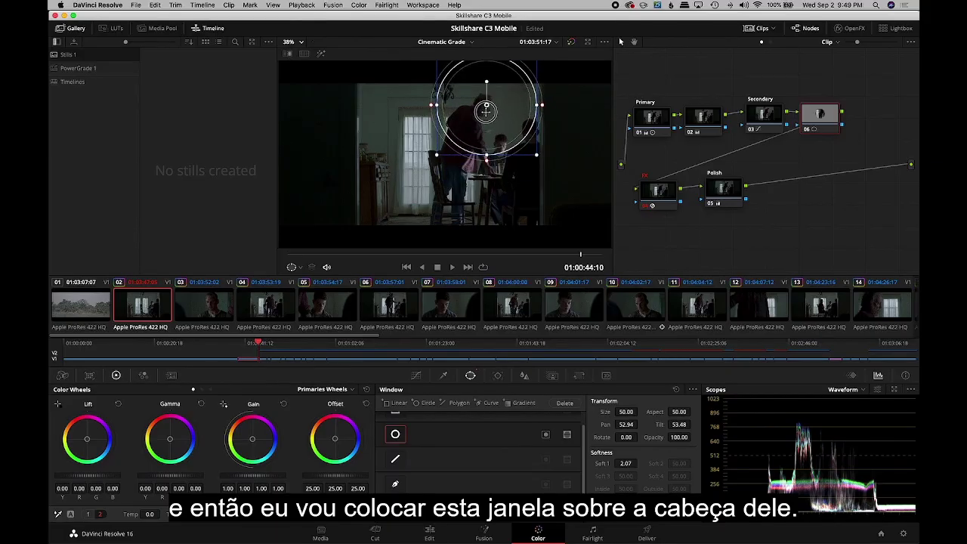
drag(531, 151, 485, 107)
- Highlight the window's affected area, refine the circle around the head with Soft 1 at 3.26, and turn the highlight off
key(shift+h)
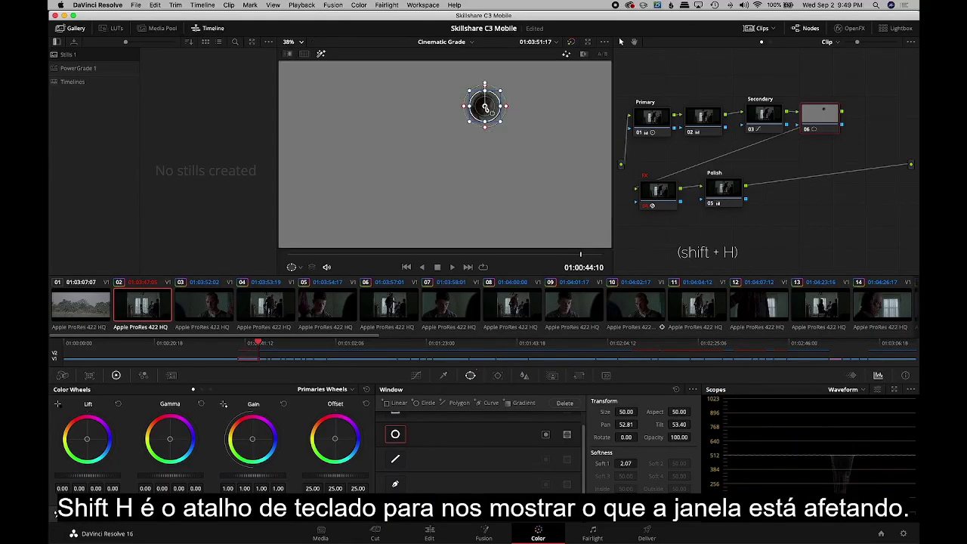
mouse_move(508, 108)
mouse_down()
mouse_move(519, 106)
mouse_move(489, 111)
mouse_up()
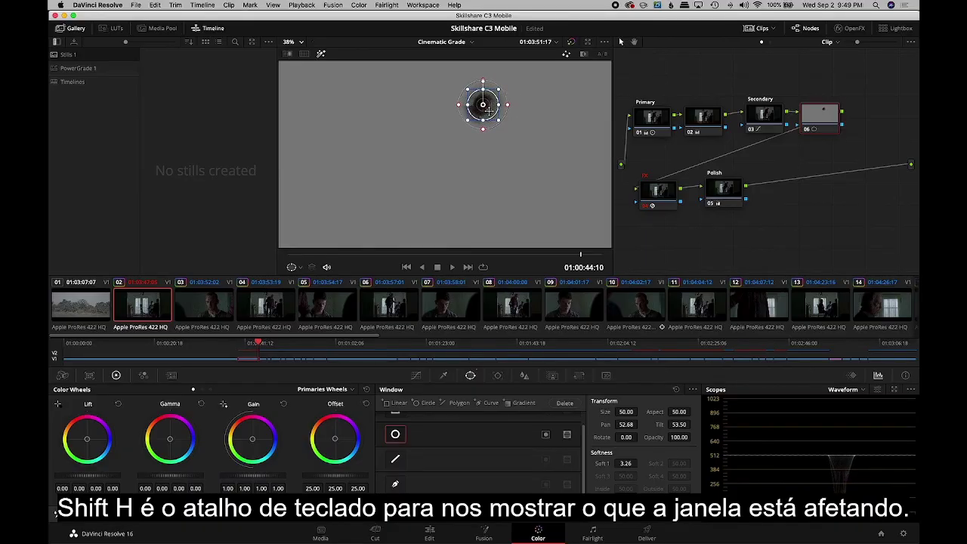
key(shift+h)
key(shift+h)
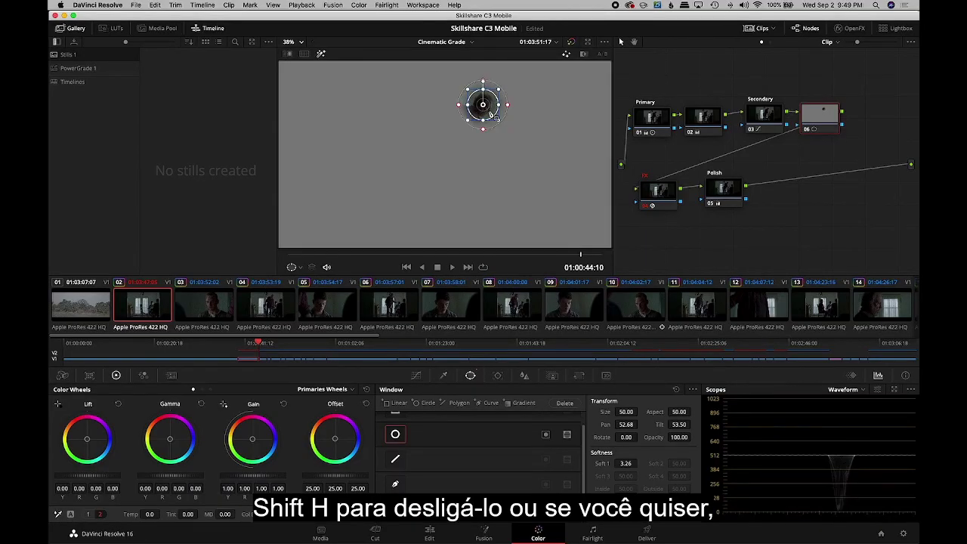
key(shift+h)
click(321, 55)
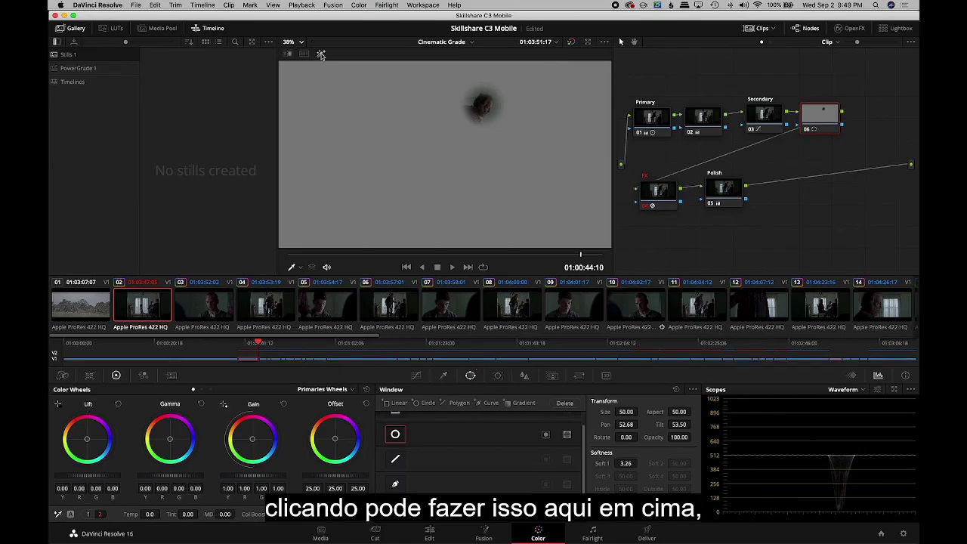
key(shift+h)
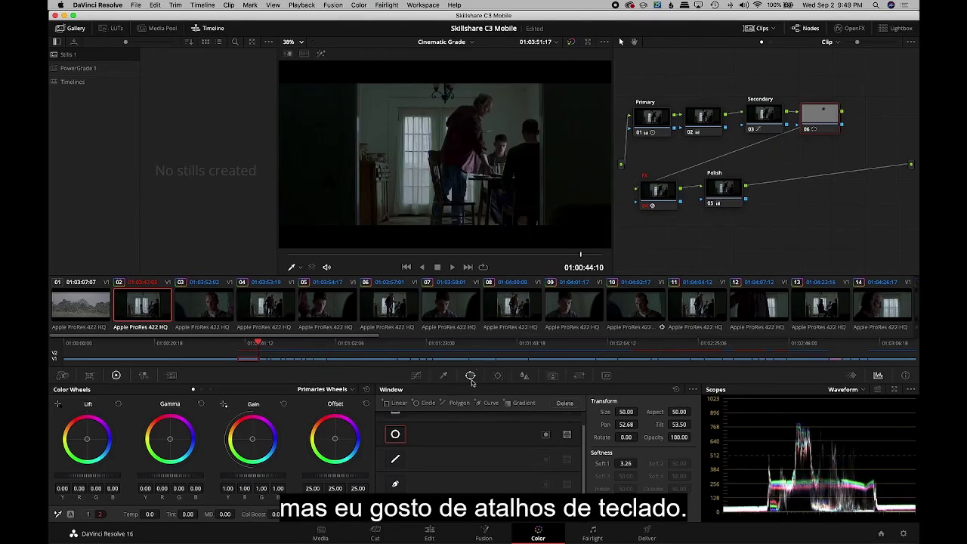
- Raise the head-window node's gain to 1.08, scrub clip 02 to its end at 01:00:44:18, and check the image in full screen
drag(822, 119, 826, 113)
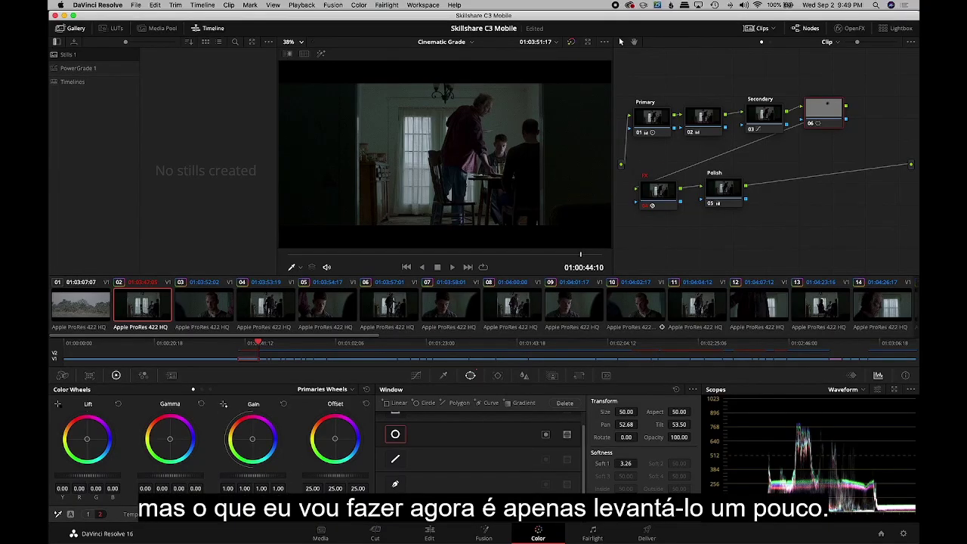
drag(249, 476, 271, 479)
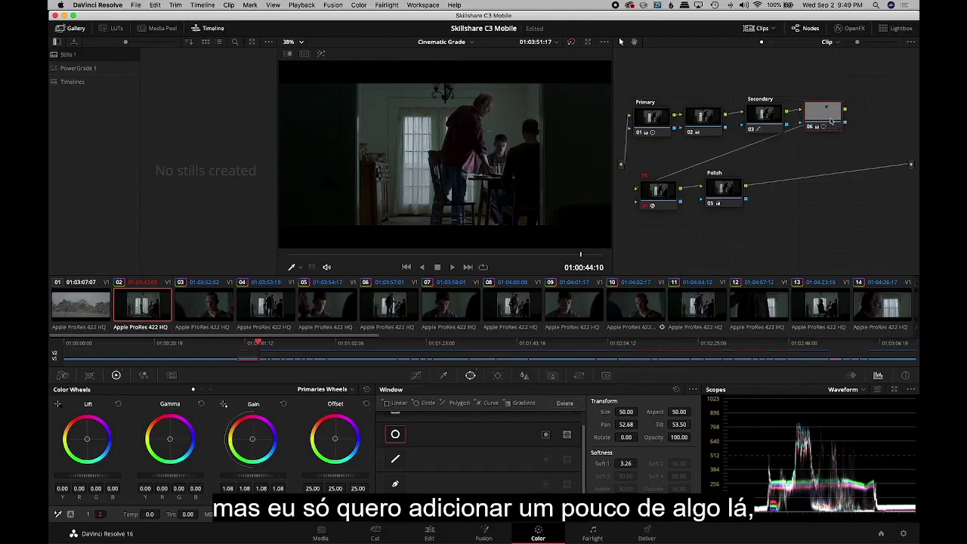
click(282, 255)
drag(281, 255, 603, 261)
drag(823, 114, 827, 114)
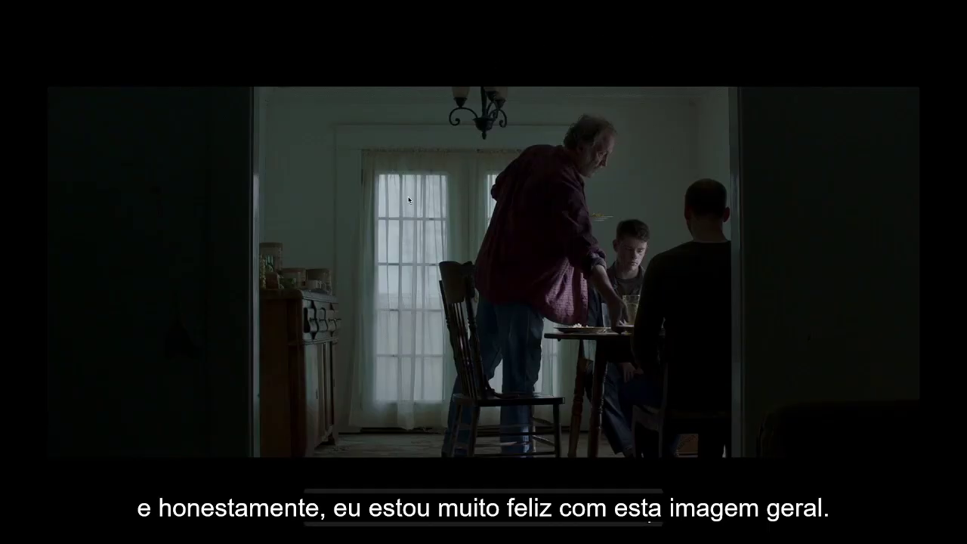
key(Escape)
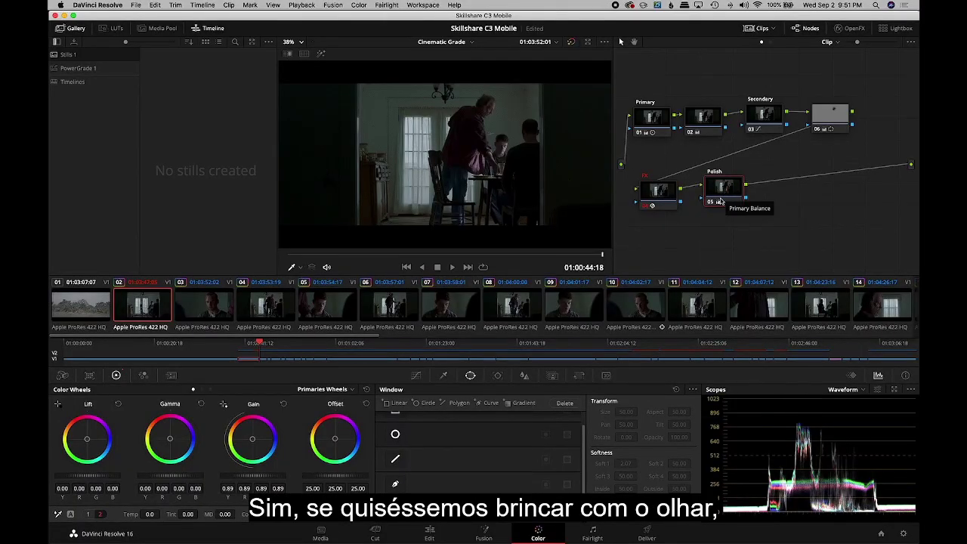
- Try cooling the Polish node to a temperature of -630, and compare the image with and without that change
drag(724, 196, 726, 195)
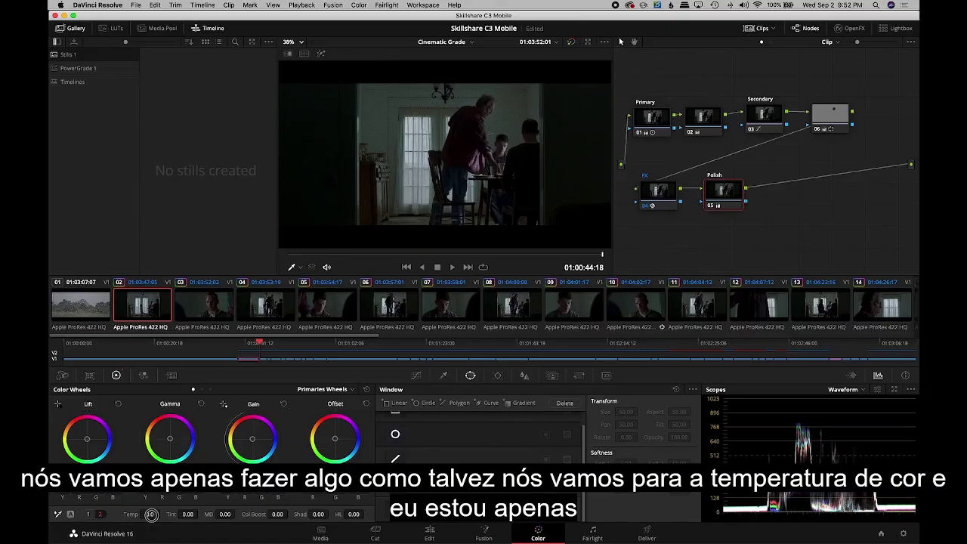
drag(143, 515, 127, 514)
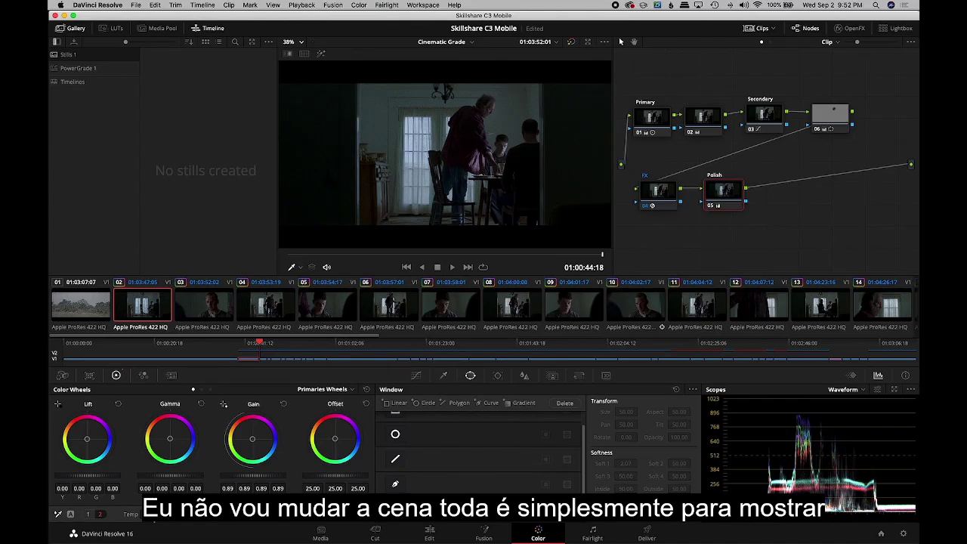
key(ctrl+d)
key(ctrl+d)
key(ctrl+d)
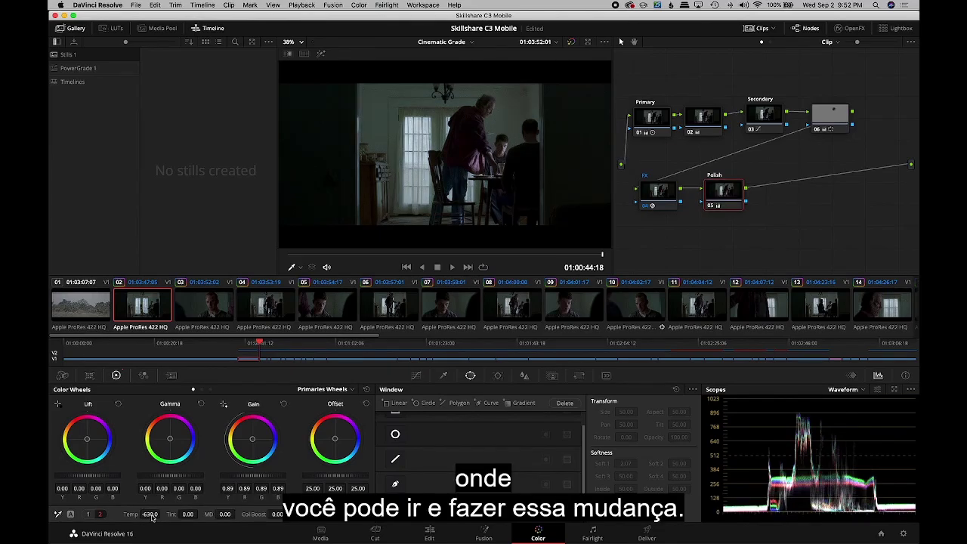
key(ctrl+d)
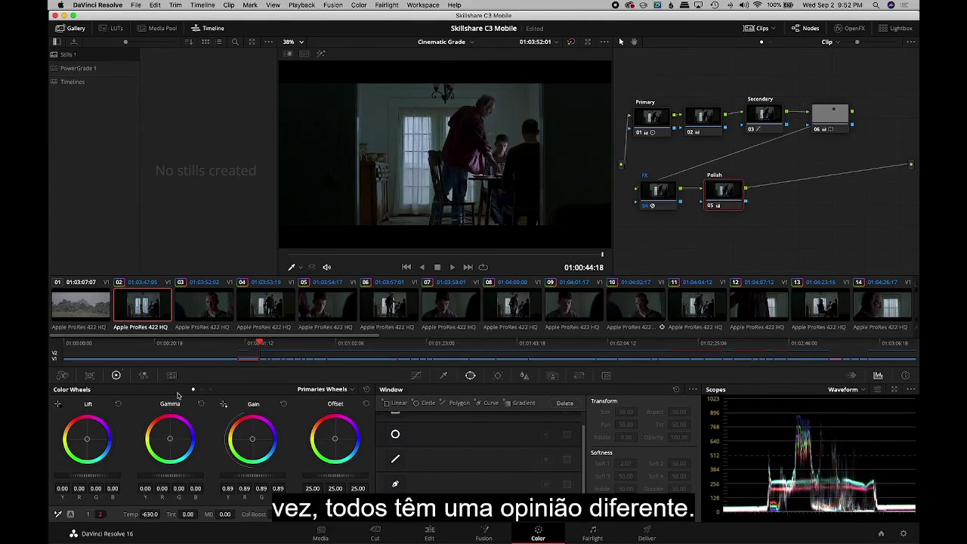
key(ctrl+d)
key(ctrl+d)
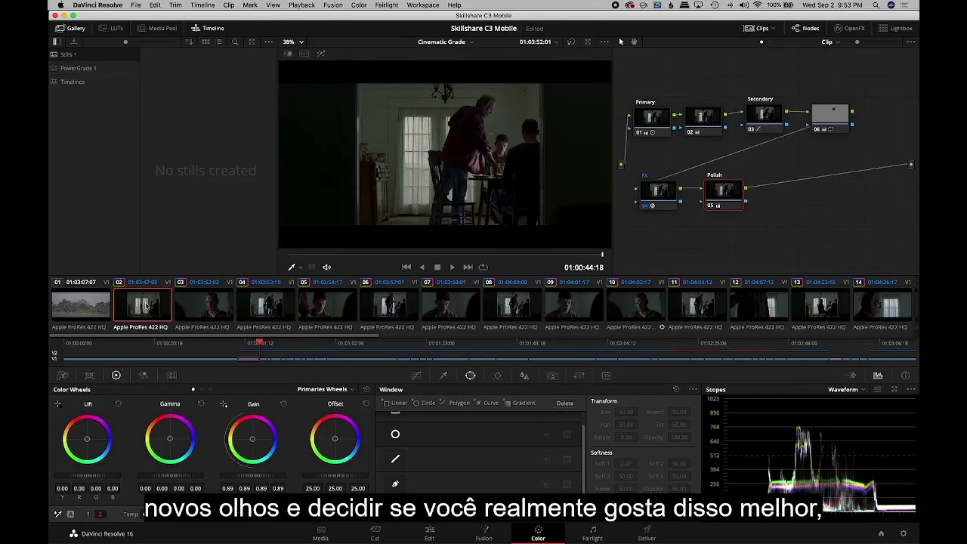
- Compare the warmer look of clip 02 with clip 04, move to 01:00:43:23, and reset the Polish node's temperature
click(277, 308)
click(129, 312)
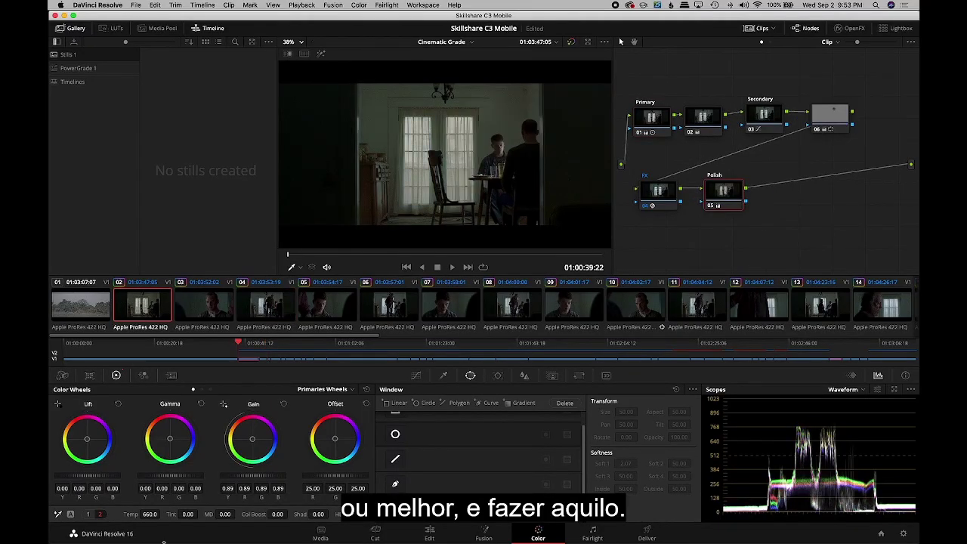
click(551, 254)
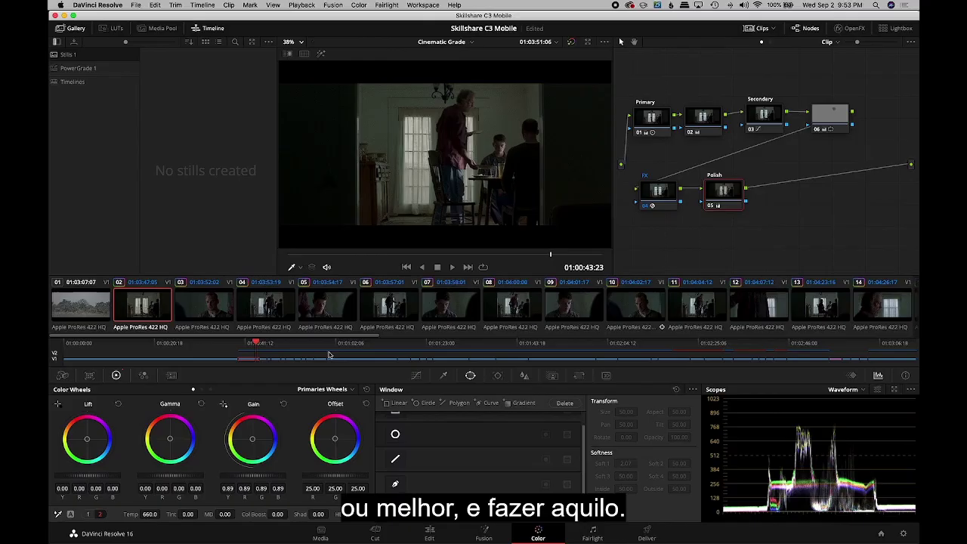
double_click(130, 514)
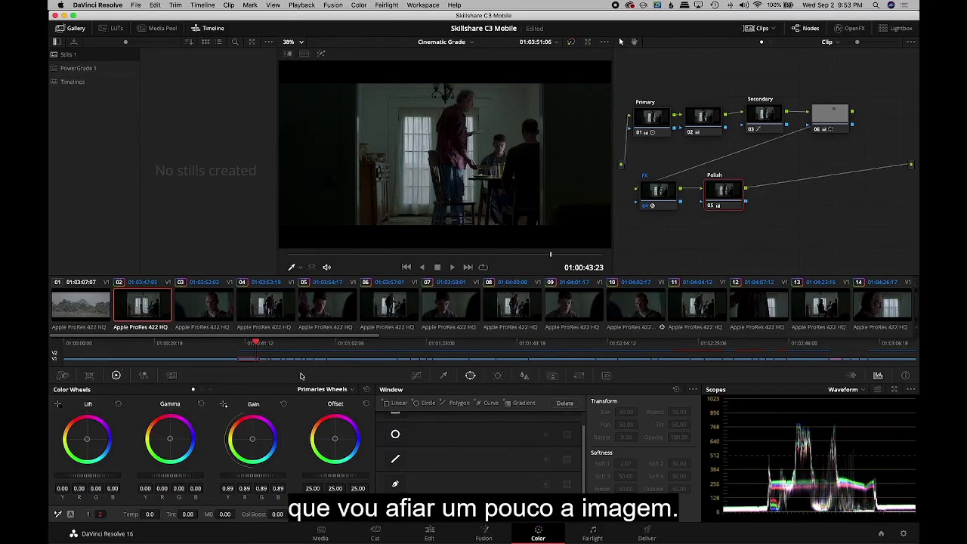
- Try a blur on the Polish node and reset it, sharpen it with a radius of 0.46, and check the image in full screen
click(524, 375)
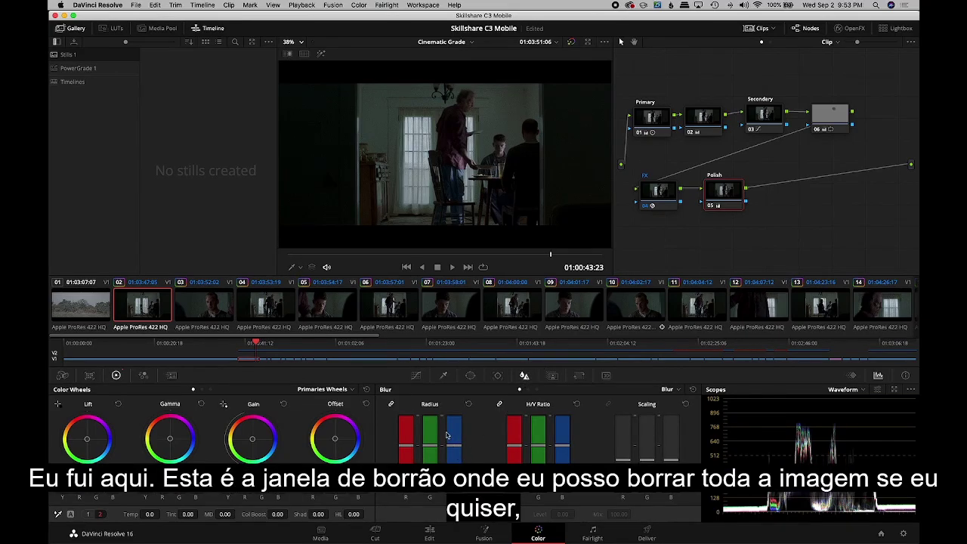
drag(453, 447, 454, 429)
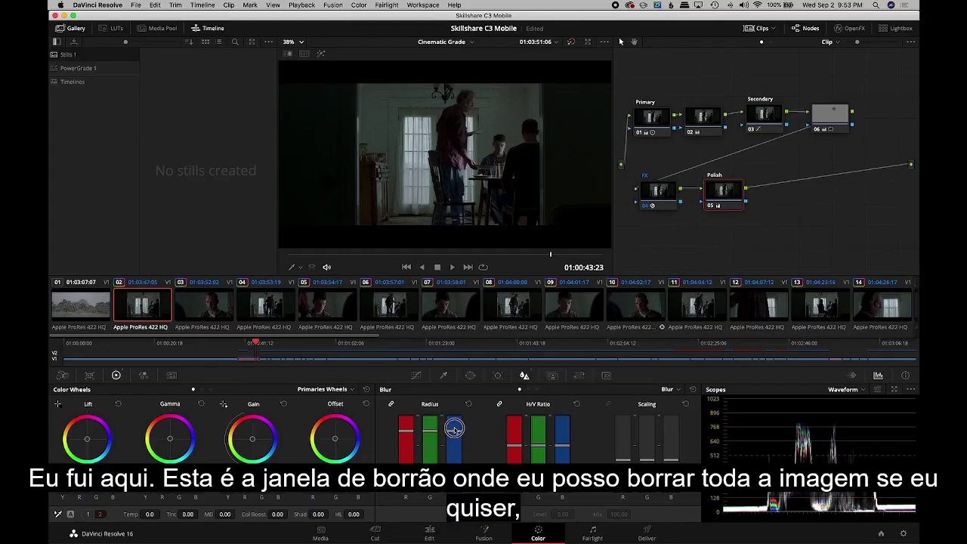
click(469, 403)
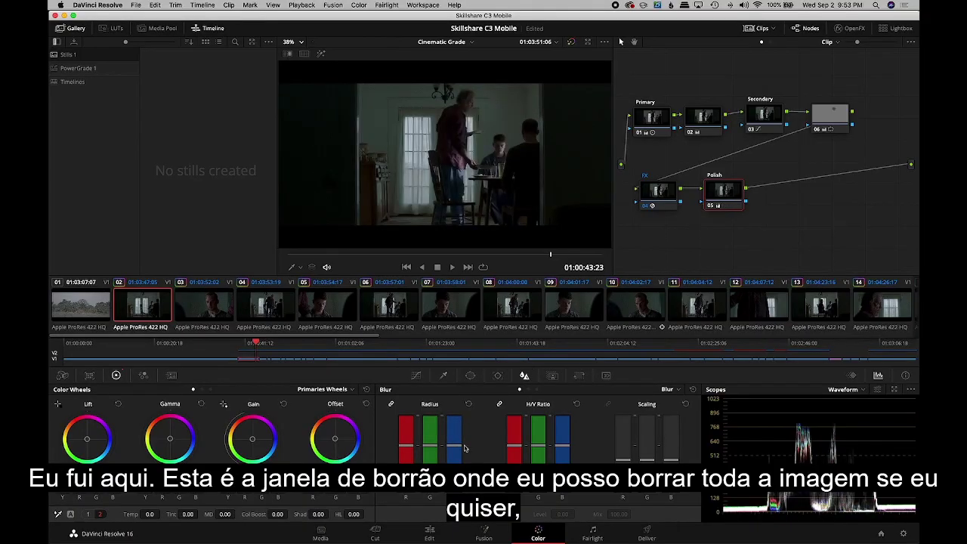
drag(453, 446, 453, 447)
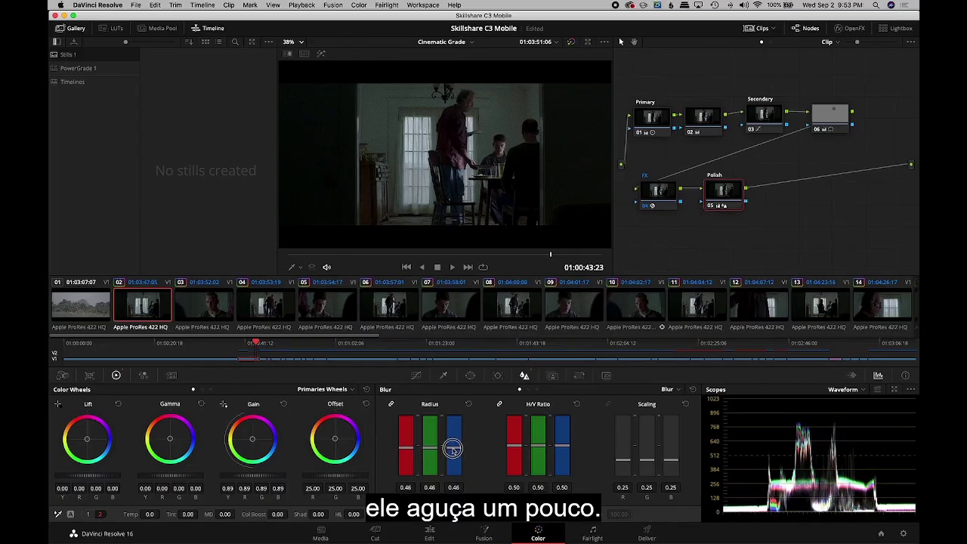
key(super+f)
drag(613, 523, 633, 520)
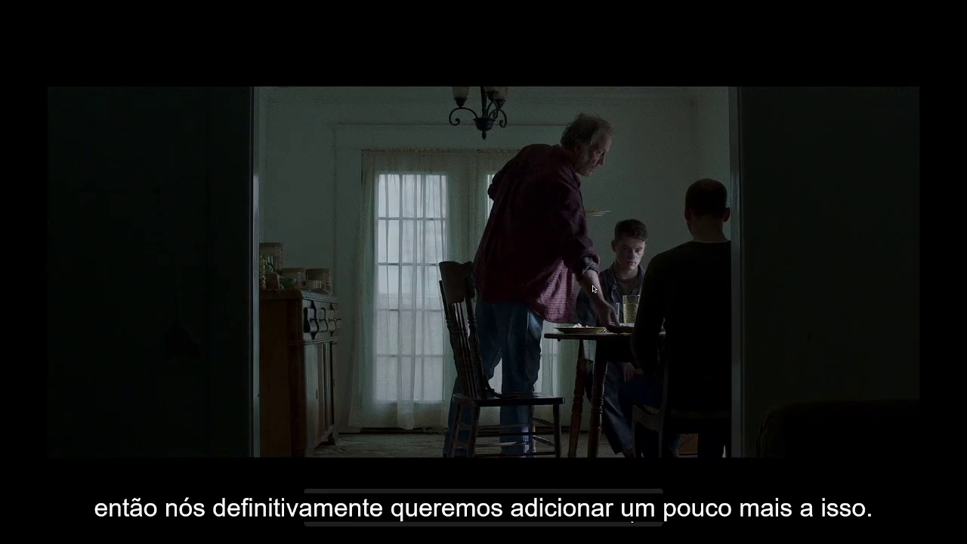
key(Escape)
- Select all the other wide dining-room shots in the Lightbox and apply clip 02's grade to them
click(889, 32)
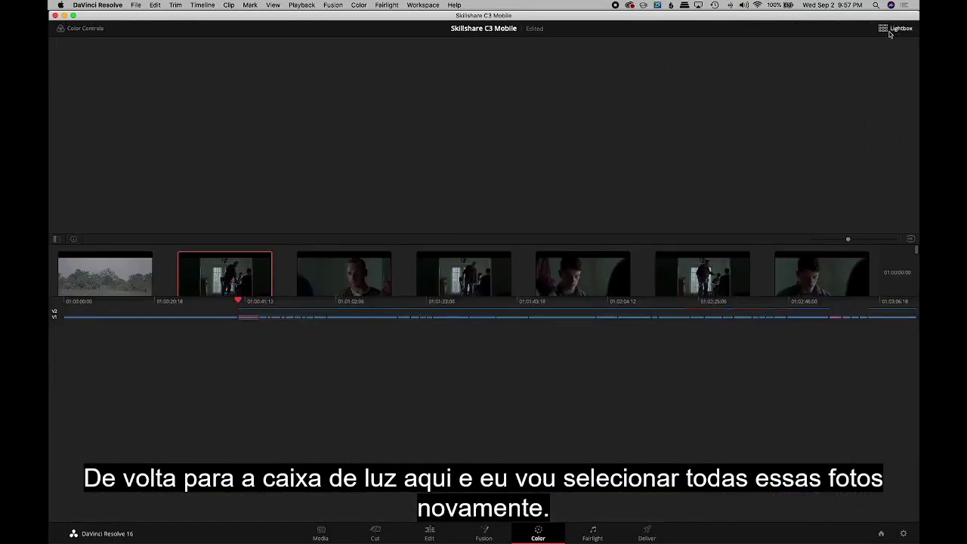
drag(474, 75, 461, 268)
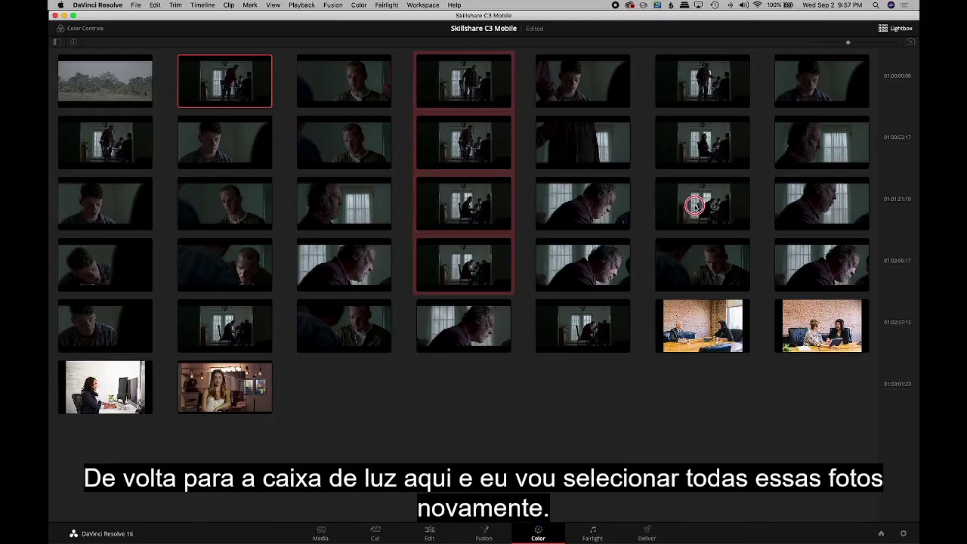
drag(694, 204, 703, 83)
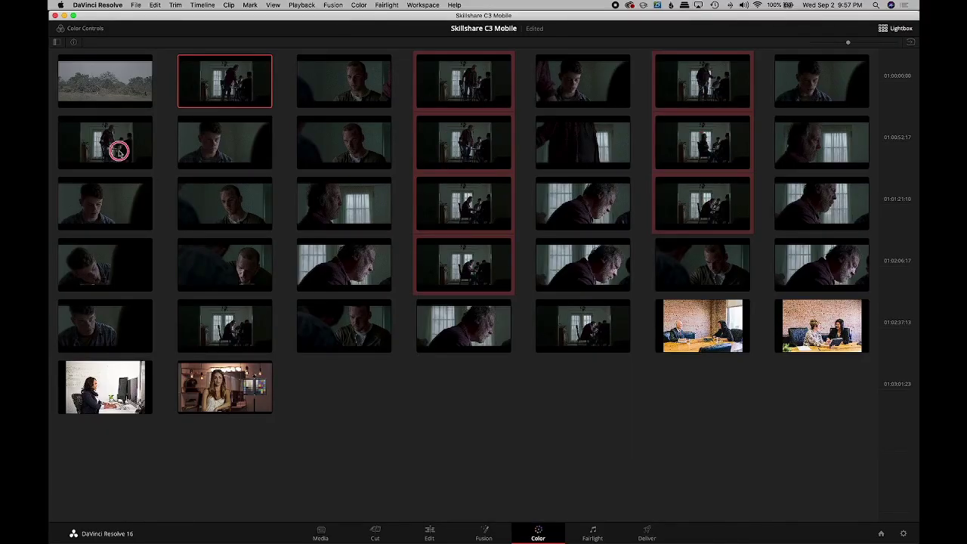
click(119, 151)
click(553, 342)
click(214, 339)
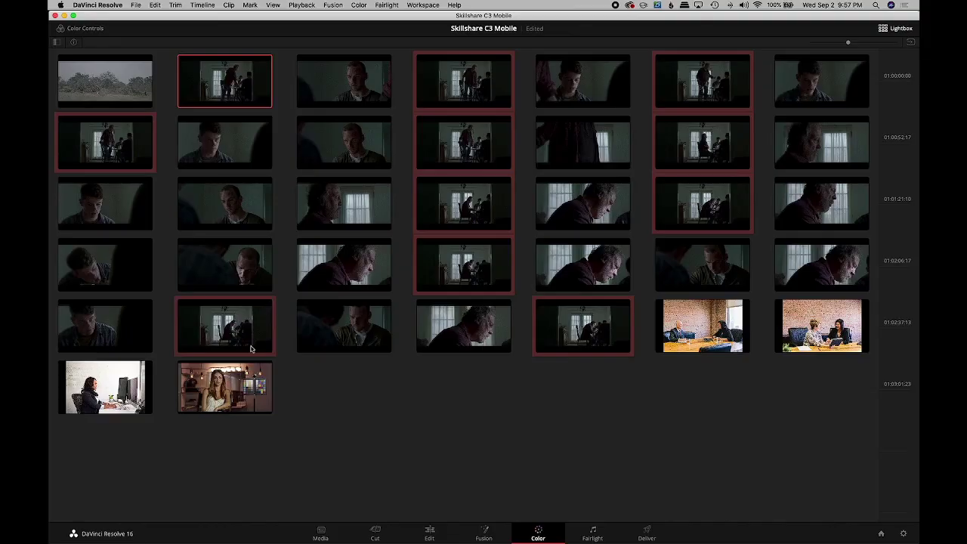
right_click(217, 71)
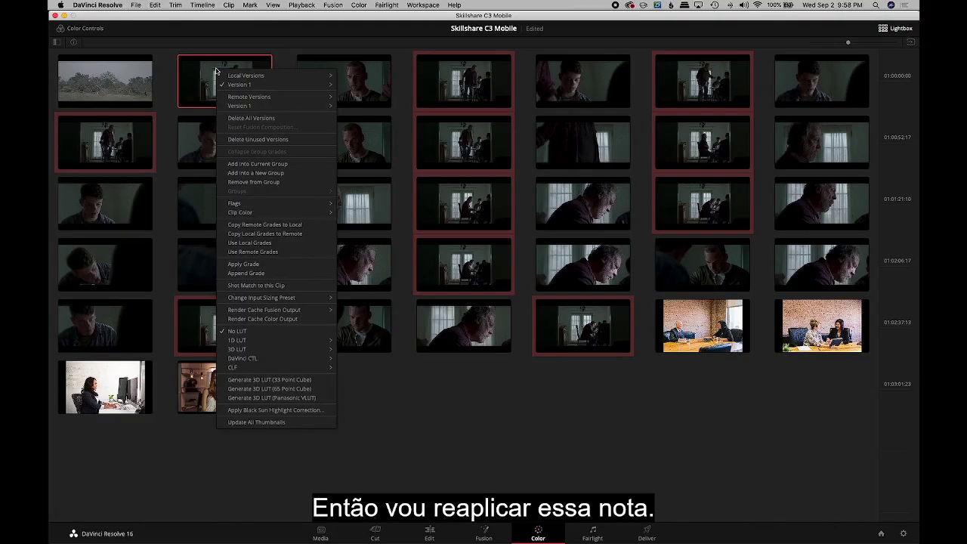
click(249, 264)
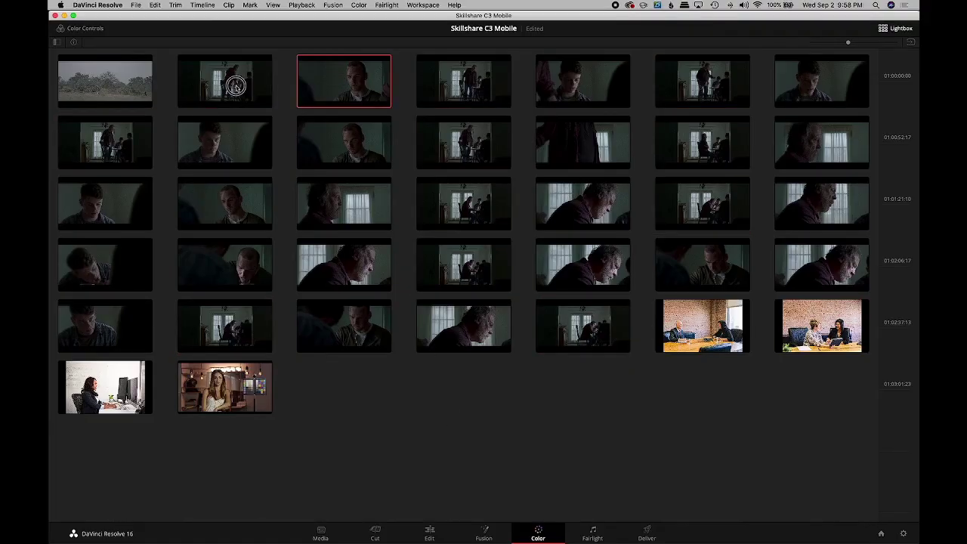
click(895, 28)
- Check the applied grade on wide clips 04, 06, 08 and 11, viewing clip 11 in full screen
click(264, 308)
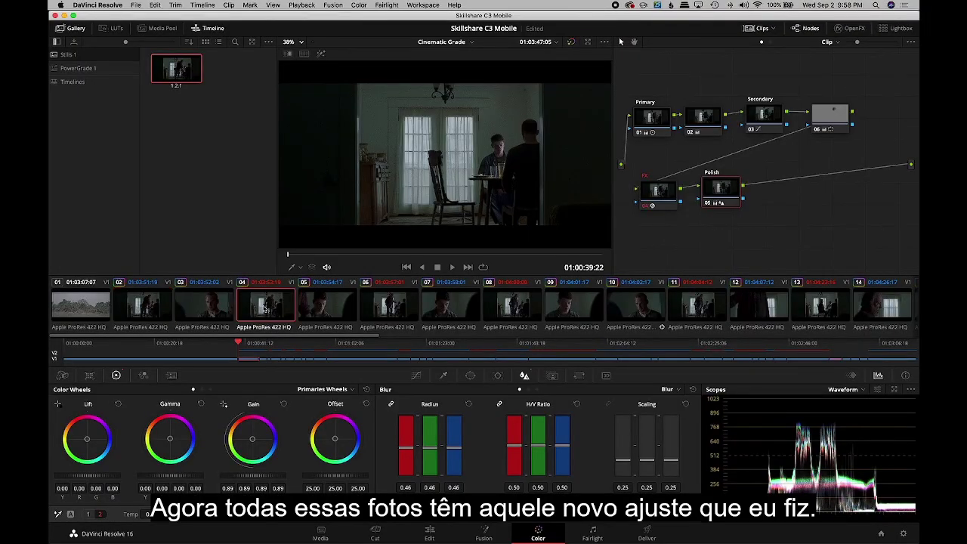
click(393, 312)
click(512, 308)
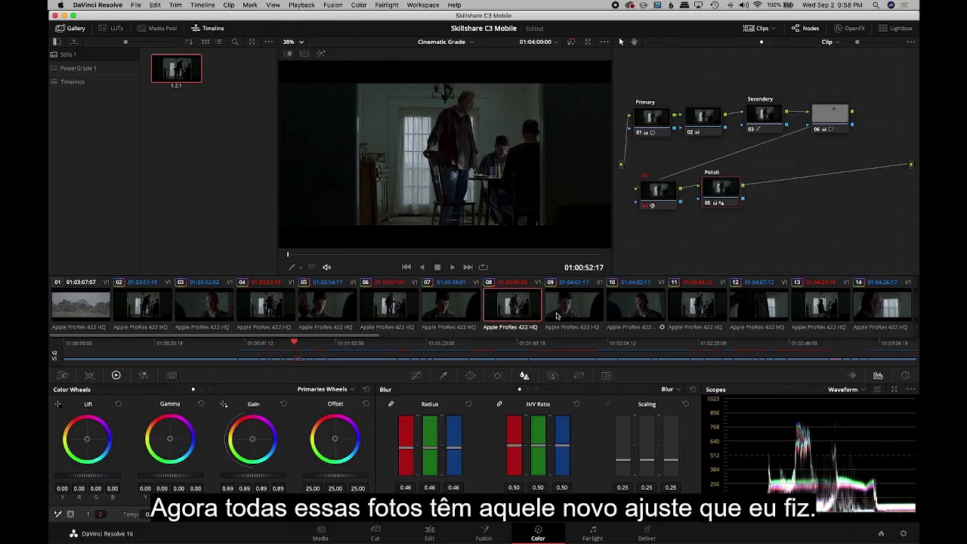
click(719, 309)
key(super+f)
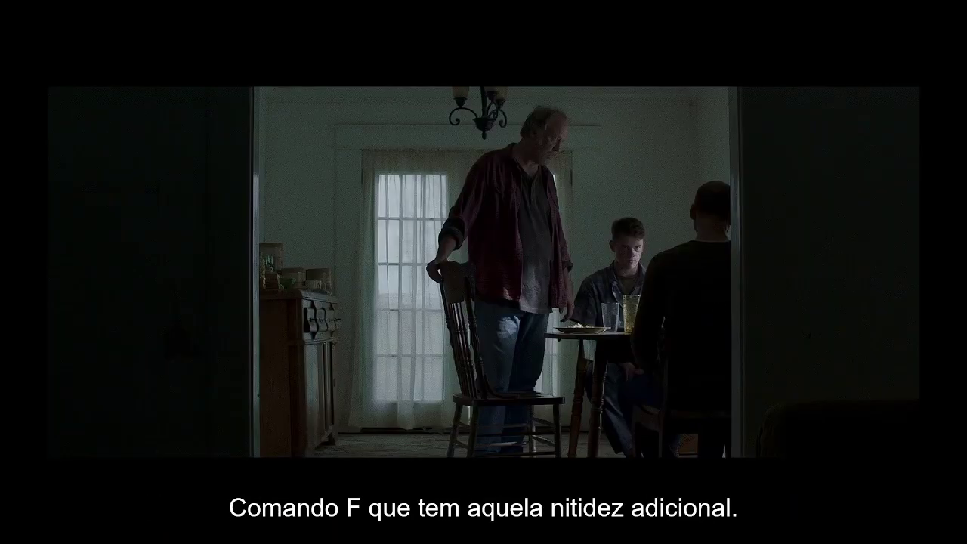
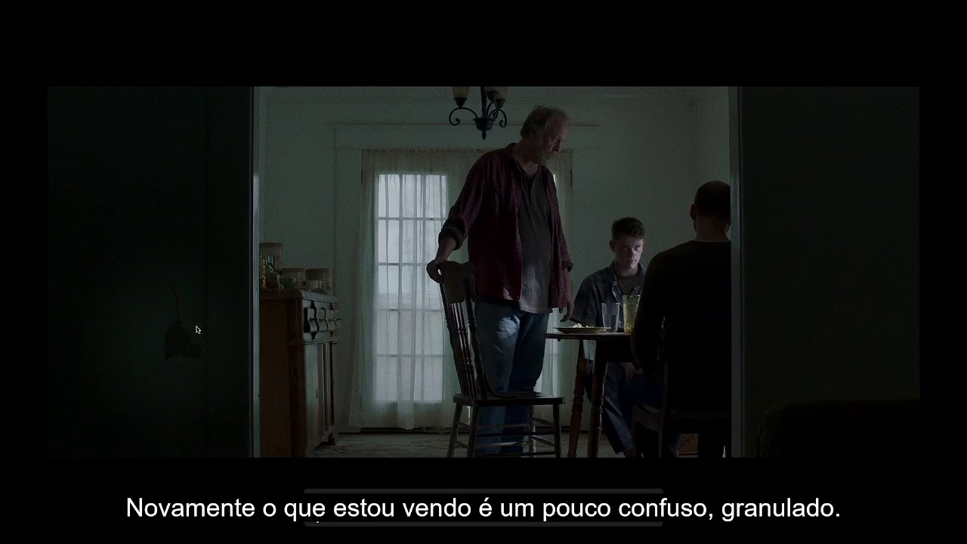
key(Escape)
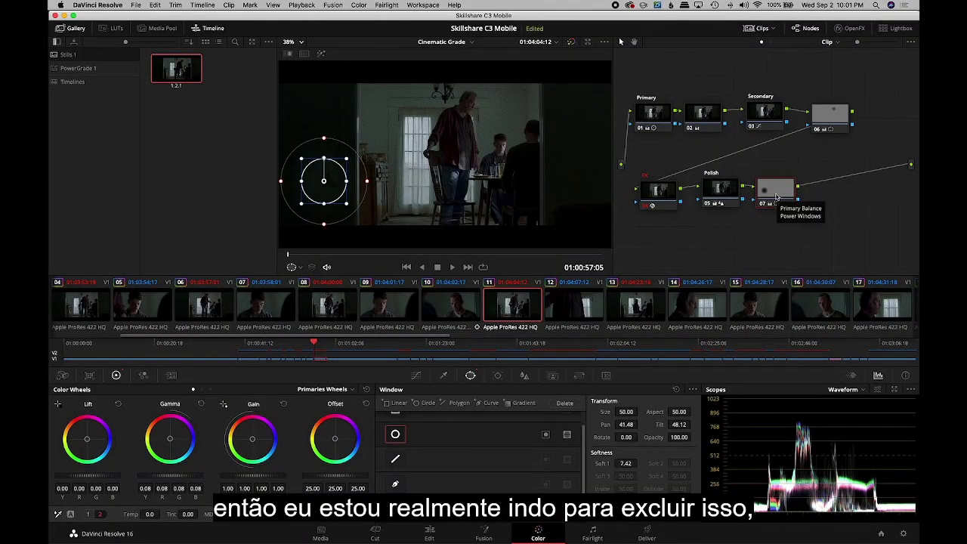
- Delete the circle-window node after the Polish node in clip 11, and add a parallel node to the first Primary node
key(Delete)
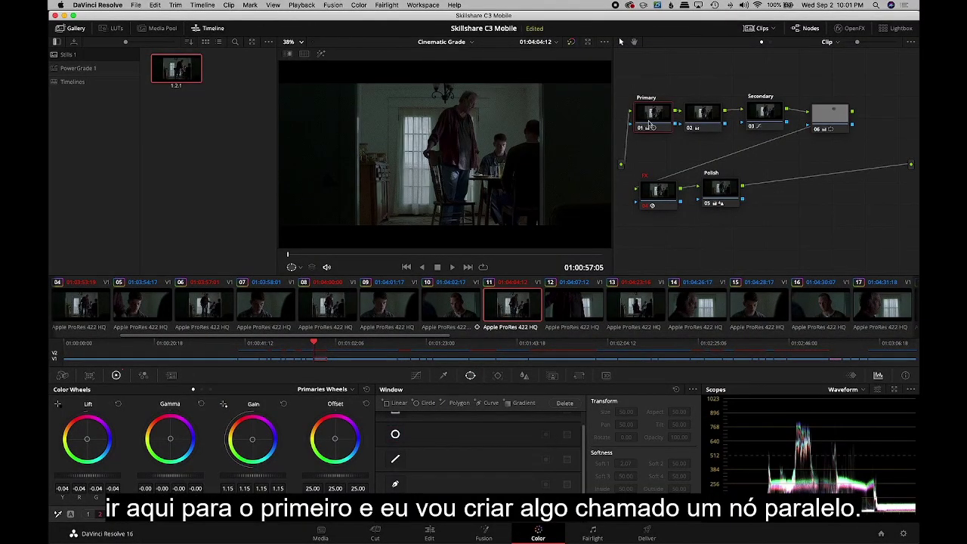
drag(649, 125, 648, 123)
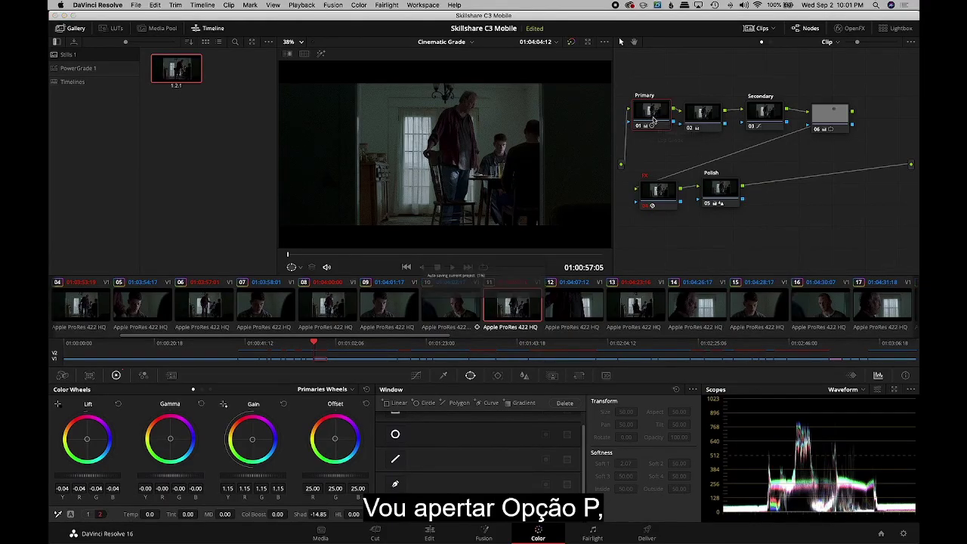
click(359, 6)
mouse_move(364, 16)
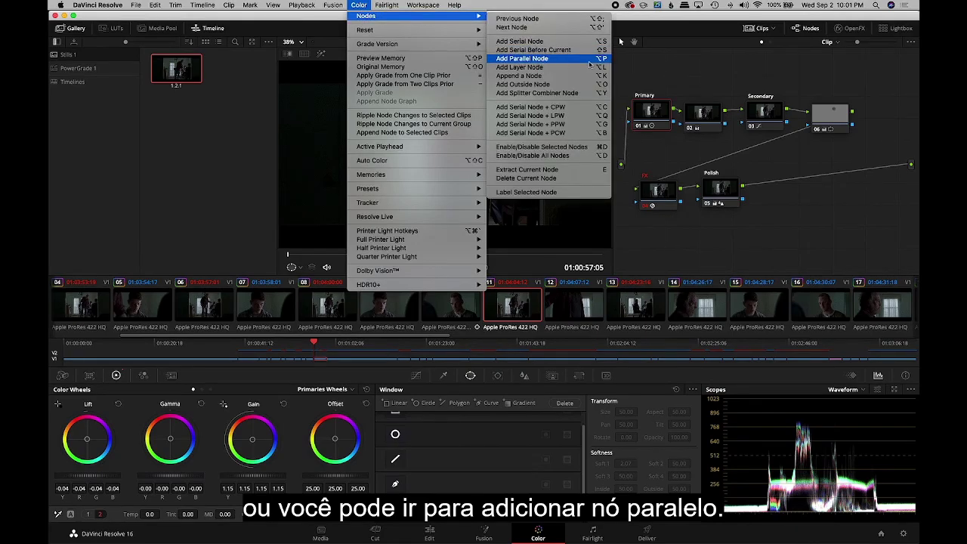
click(590, 60)
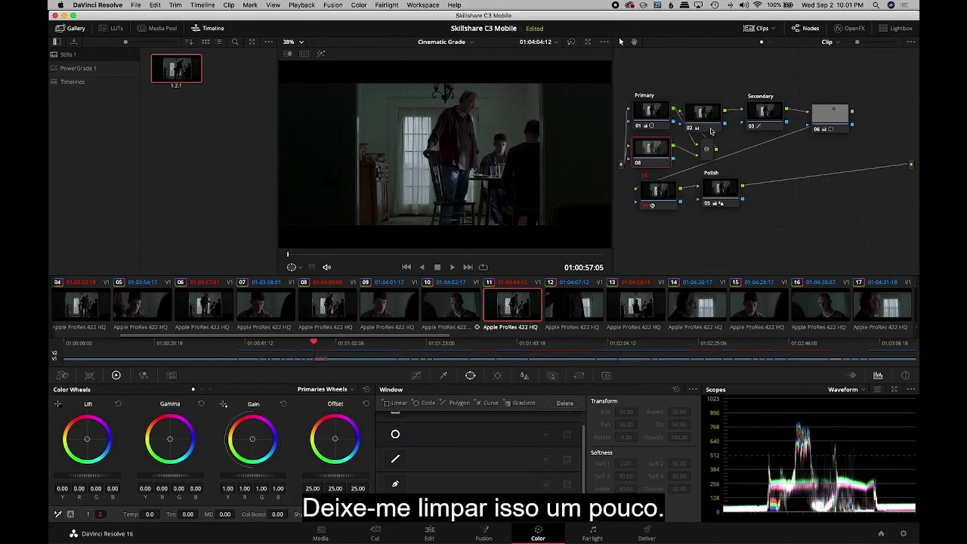
- Spread out the upper nodes, place the parallel mixer between nodes 01 and 02, and select node 08 followed by the Primary node
drag(710, 132, 857, 119)
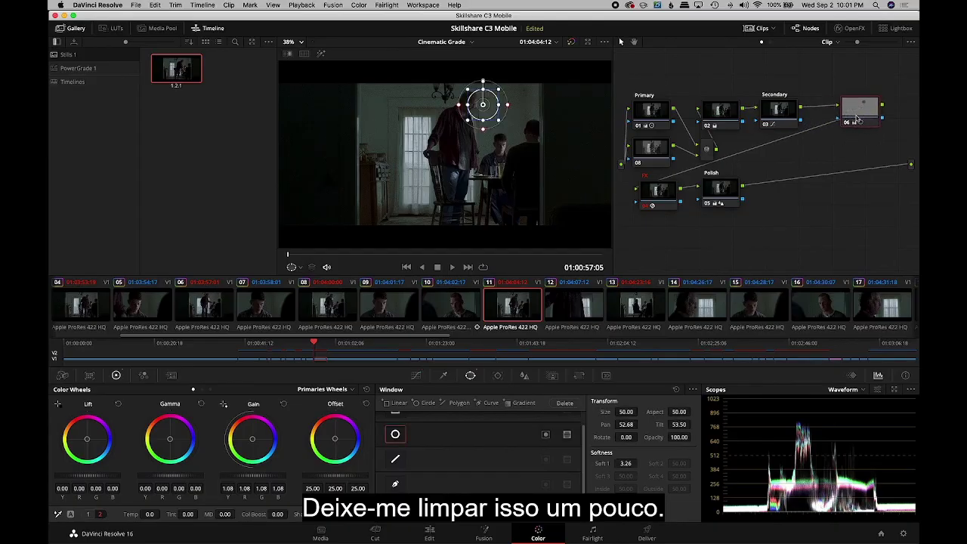
drag(778, 112, 792, 110)
drag(721, 111, 741, 110)
drag(707, 148, 704, 118)
drag(651, 148, 665, 147)
drag(649, 113, 664, 109)
click(665, 145)
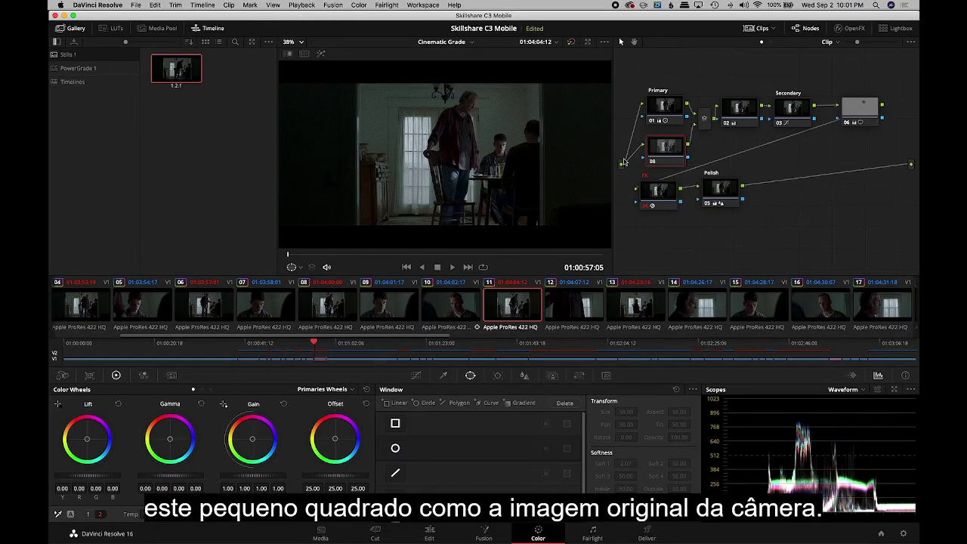
click(664, 108)
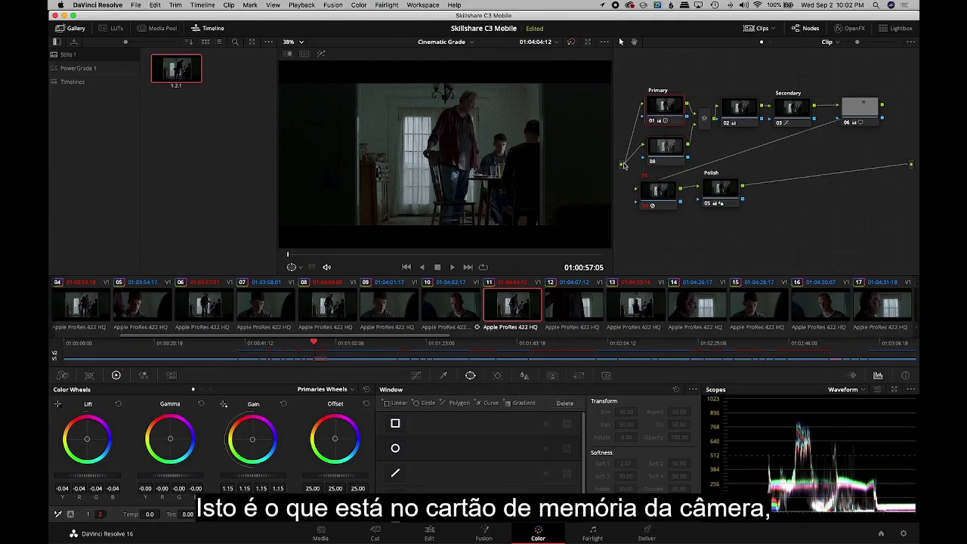
- Review the serial generations in clip 11's node graph by selecting nodes 02, 03, 06 and the Polish node in turn
drag(655, 112, 662, 111)
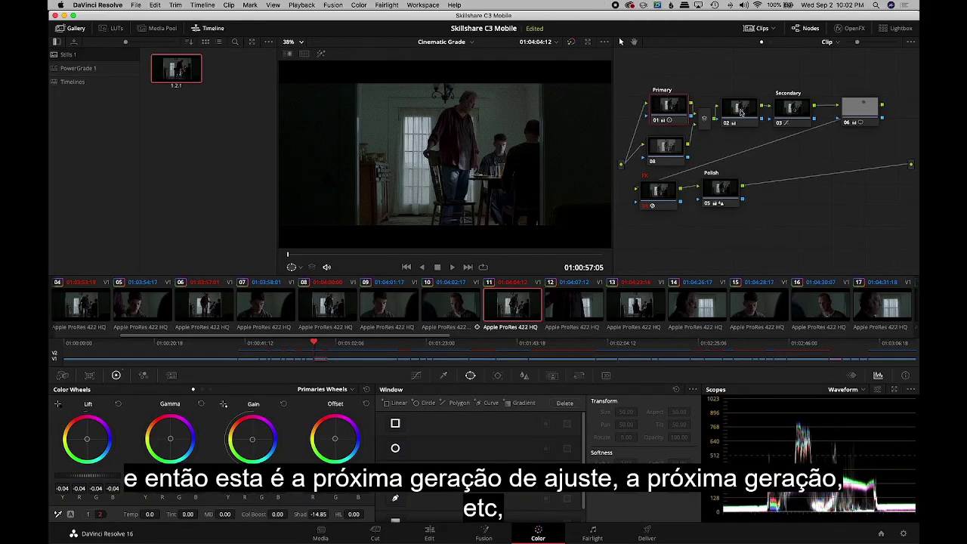
click(740, 112)
click(791, 112)
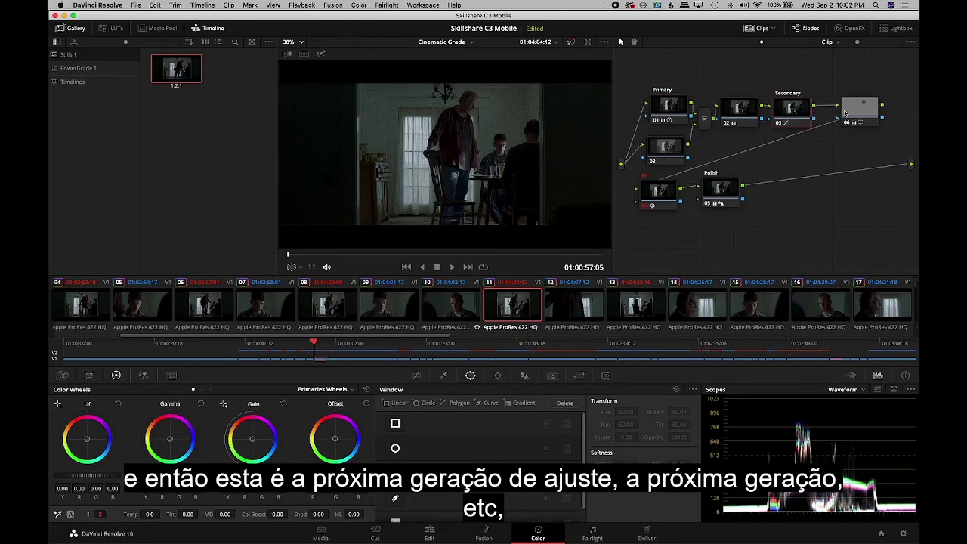
click(861, 113)
click(710, 194)
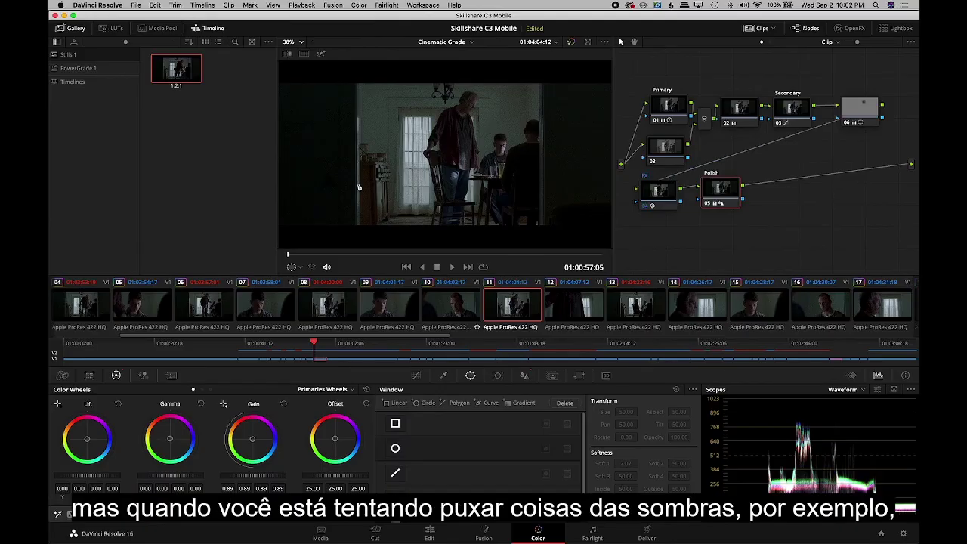
- Arrange the Primary node and parallel node 08 in clip 11 one above the other with more space between them
click(665, 151)
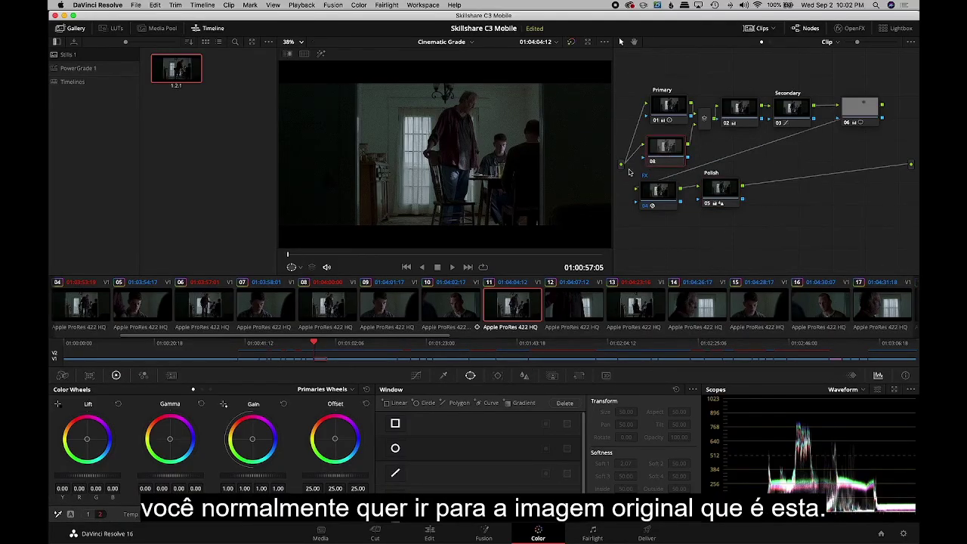
drag(663, 148, 662, 144)
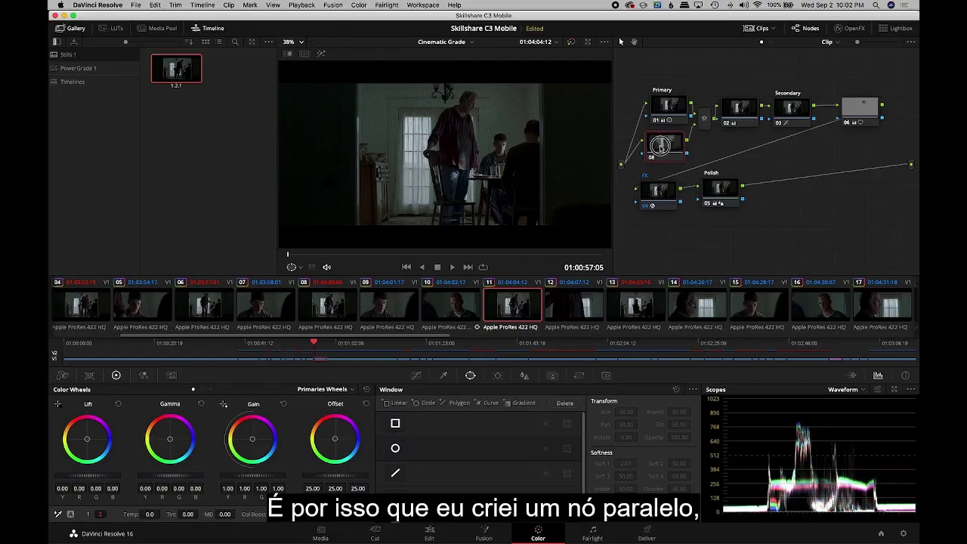
drag(669, 105, 666, 93)
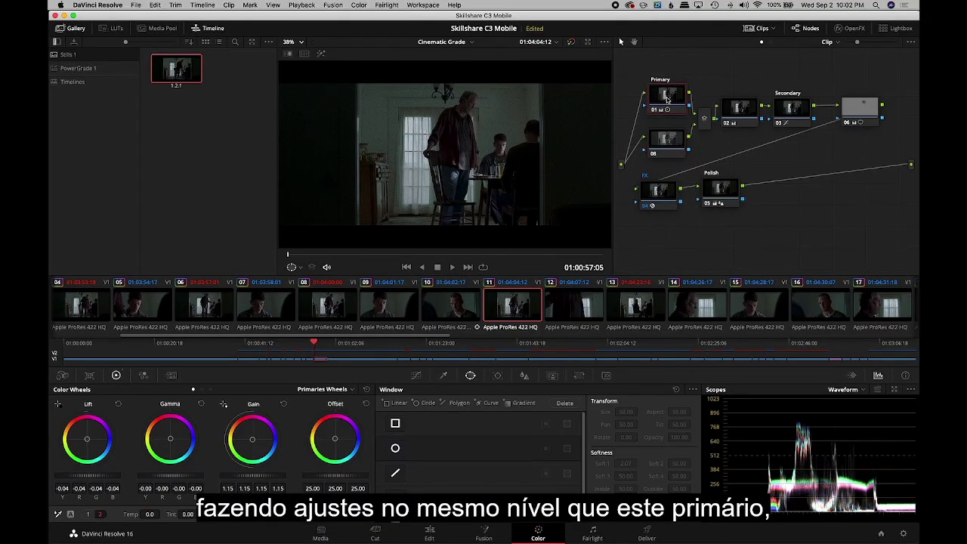
- Compare the Primary node with parallel node 08 by alternating between them, and examine the FX and Polish nodes at the end of the chain
click(654, 138)
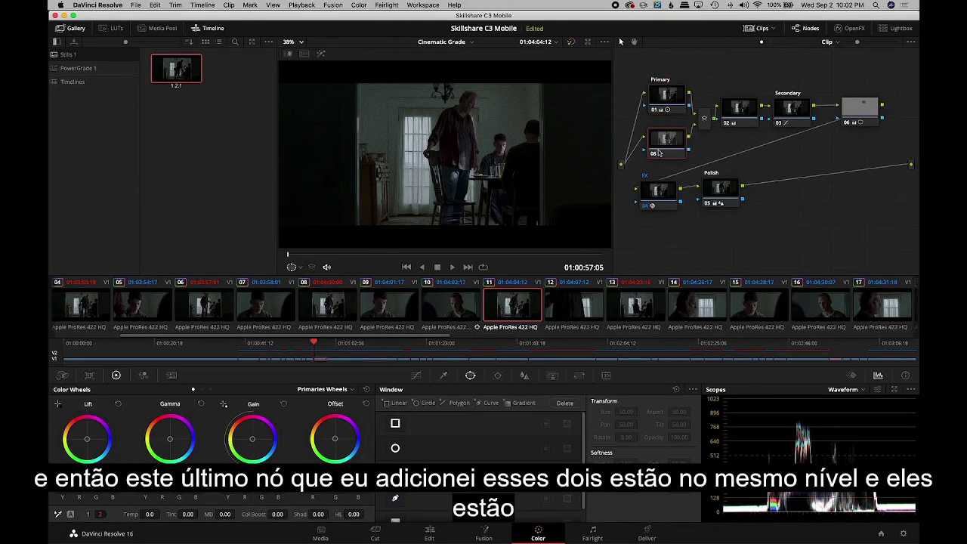
click(664, 90)
click(671, 140)
click(668, 106)
click(667, 140)
click(667, 94)
click(667, 140)
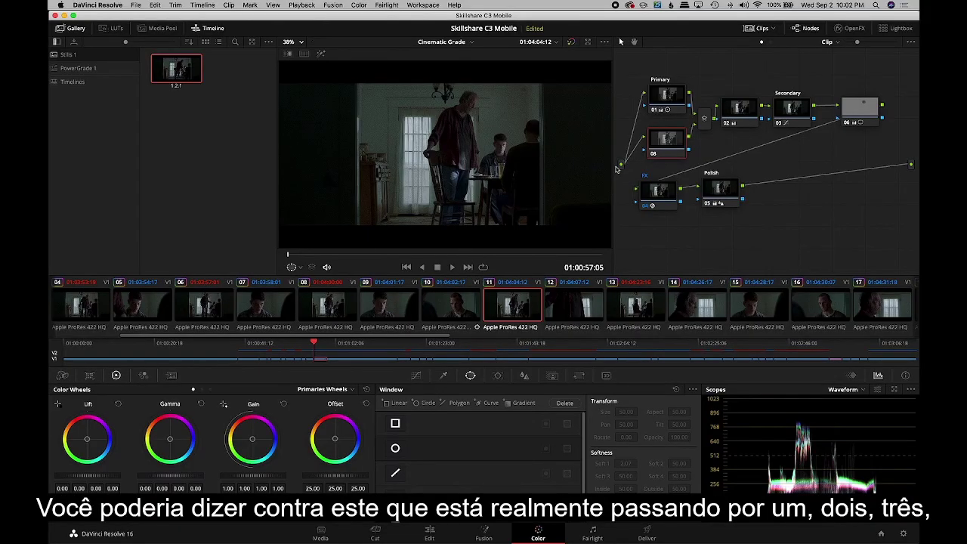
click(721, 198)
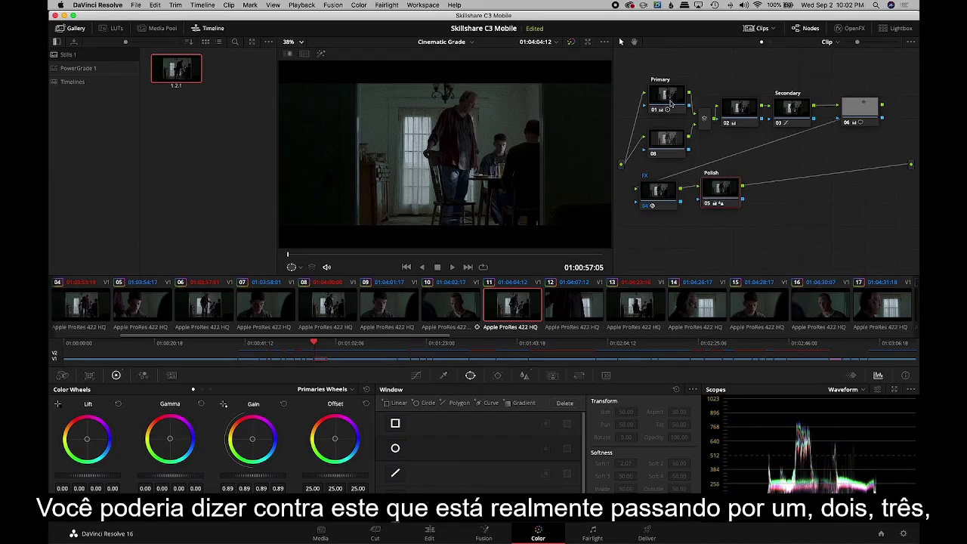
click(651, 203)
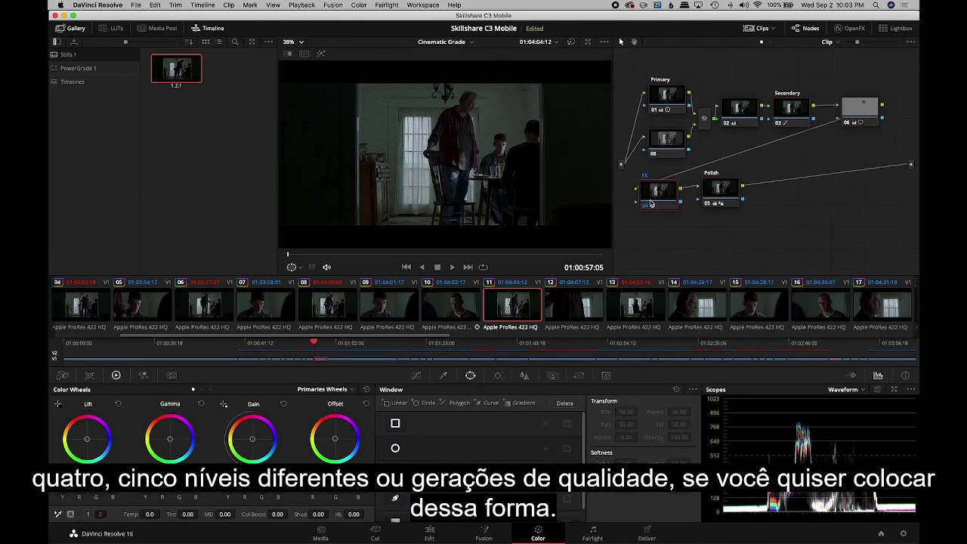
click(718, 192)
- Add a circle window to node 08, move it onto the dark wall left of the doorway and shrink it
click(668, 142)
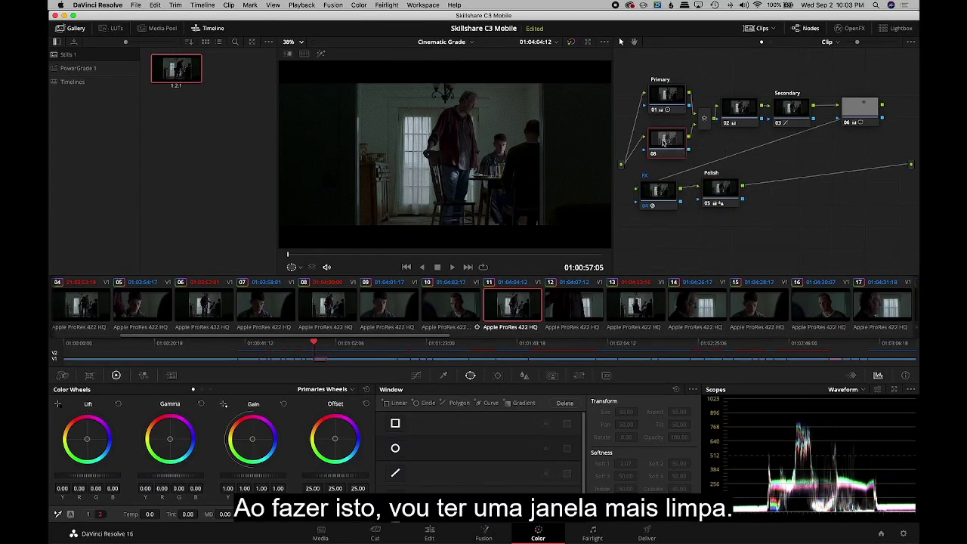
click(395, 448)
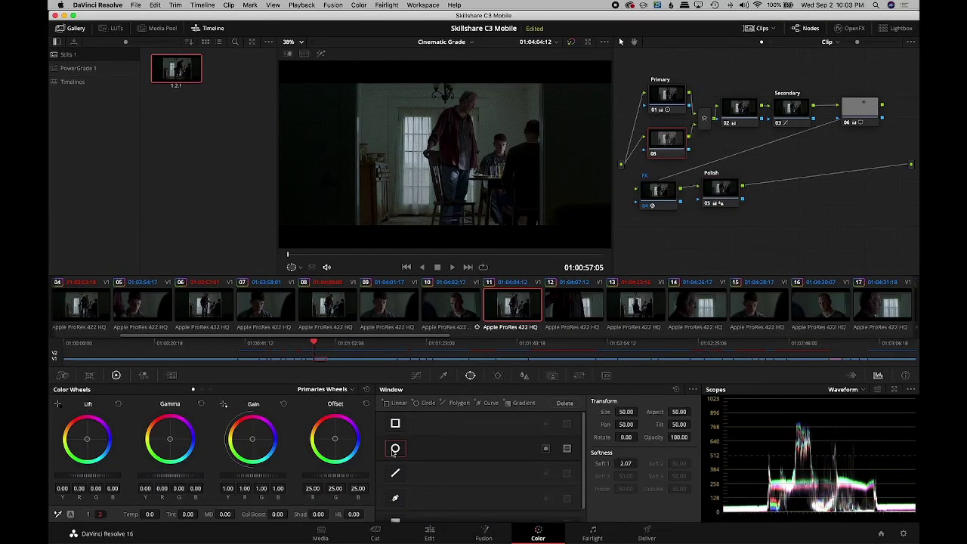
drag(467, 162, 318, 187)
drag(370, 240, 345, 217)
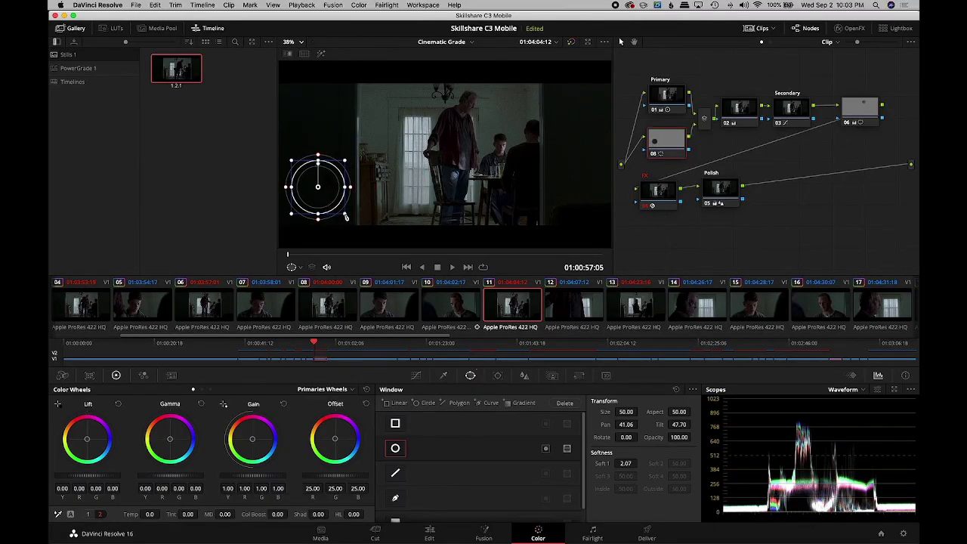
- Compare clip 11 with and without all its grades to examine the dark wall
key(alt+d)
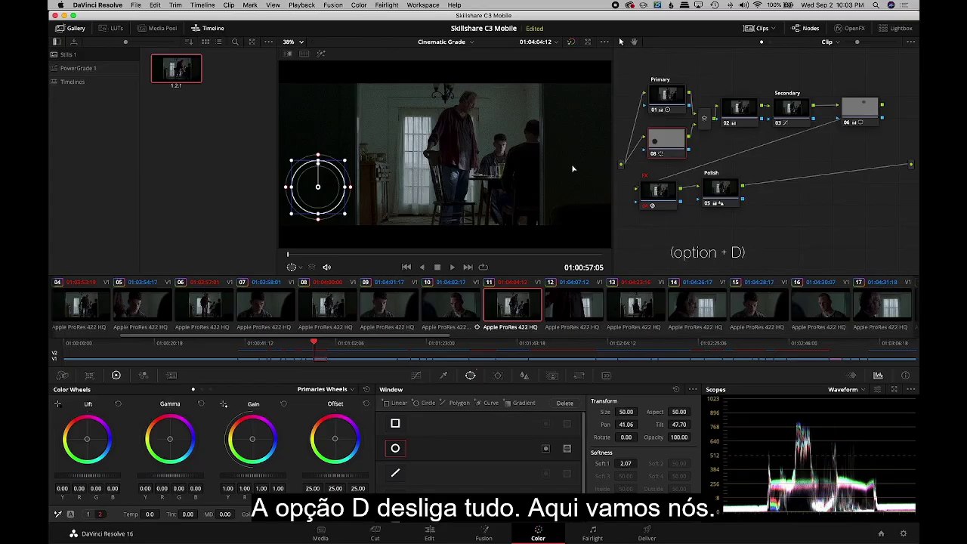
key(alt+d)
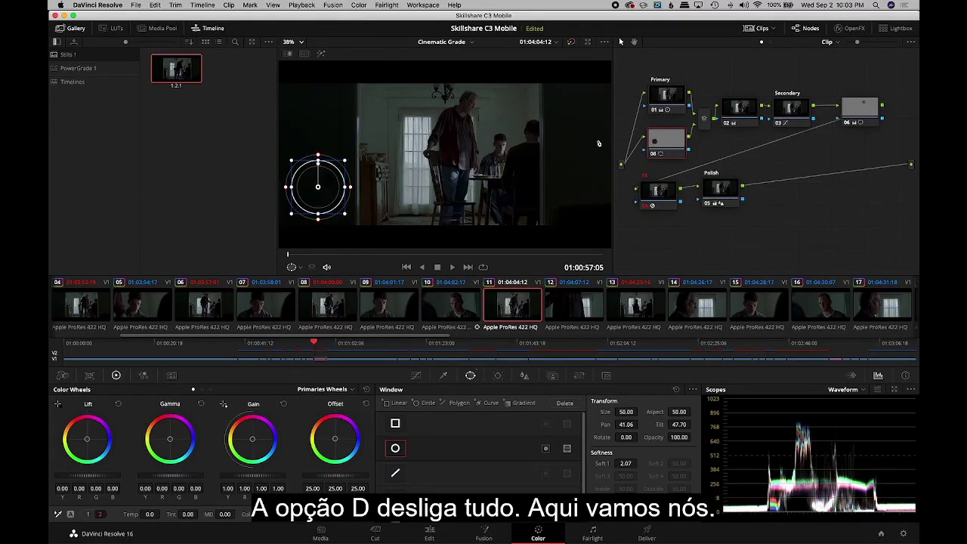
key(alt+d)
key(alt+d)
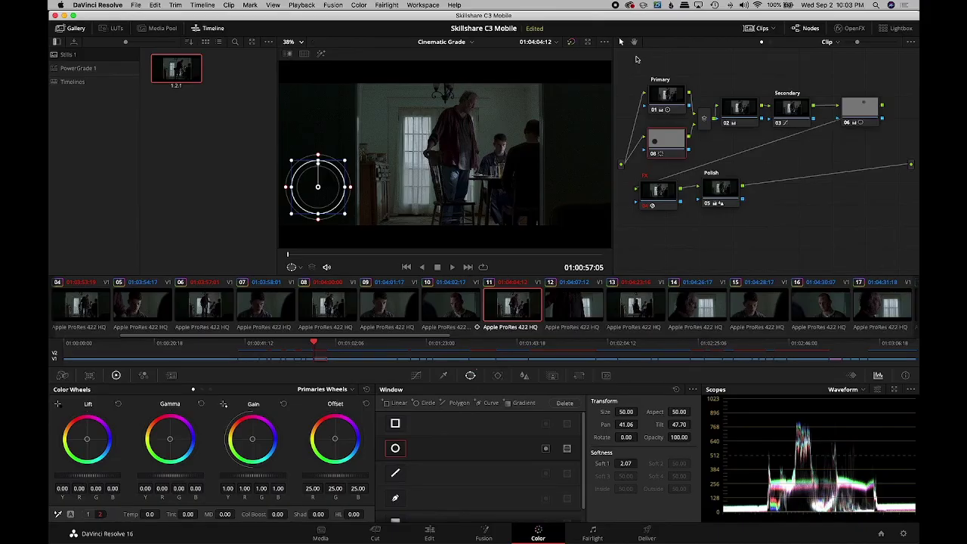
- With all grades bypassed, fit the circle window over the crack in the wall and raise its softness to 3.98
key(alt+d)
drag(317, 197, 325, 191)
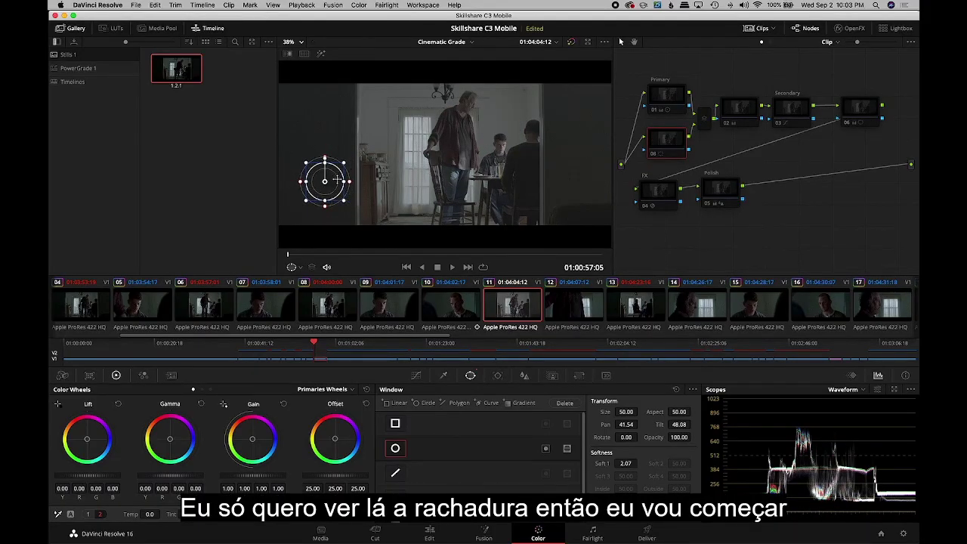
drag(351, 181, 356, 182)
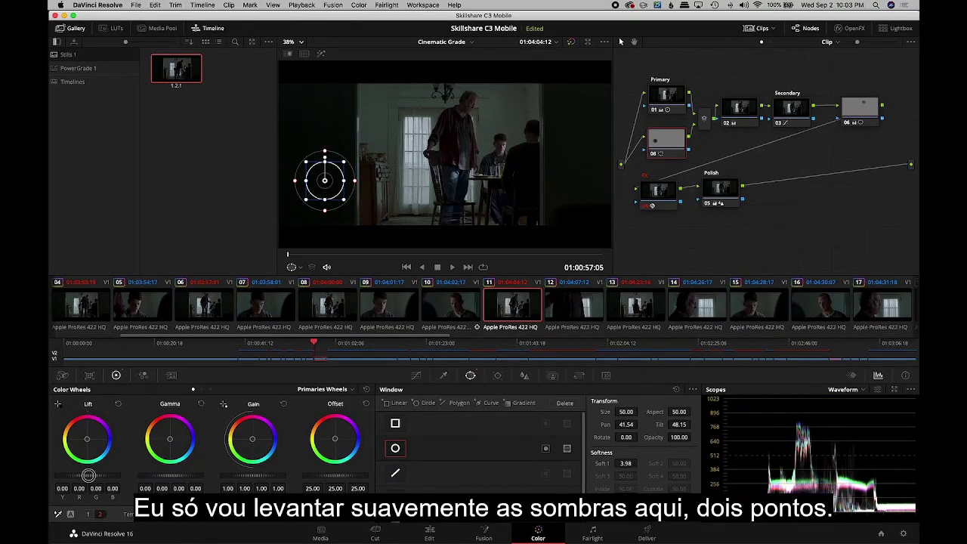
- Raise the lift of node 08 inside the circle window to 0.01, checking the wall in full screen
drag(95, 475, 124, 476)
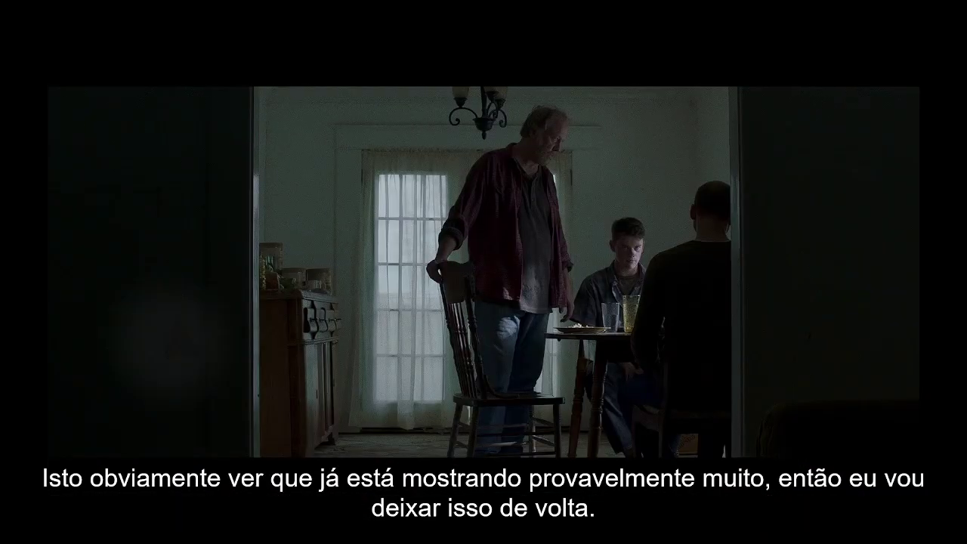
mouse_move(151, 356)
key(Escape)
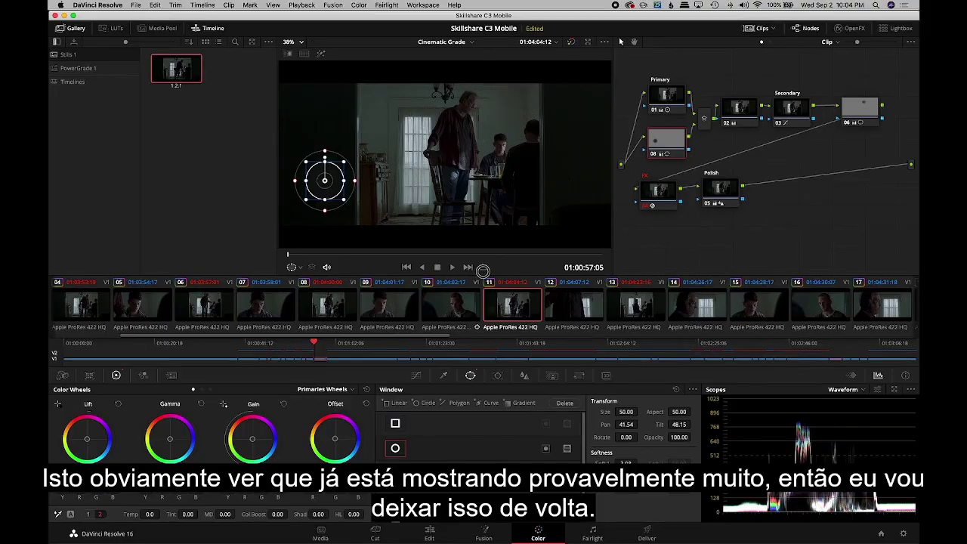
key(super+f)
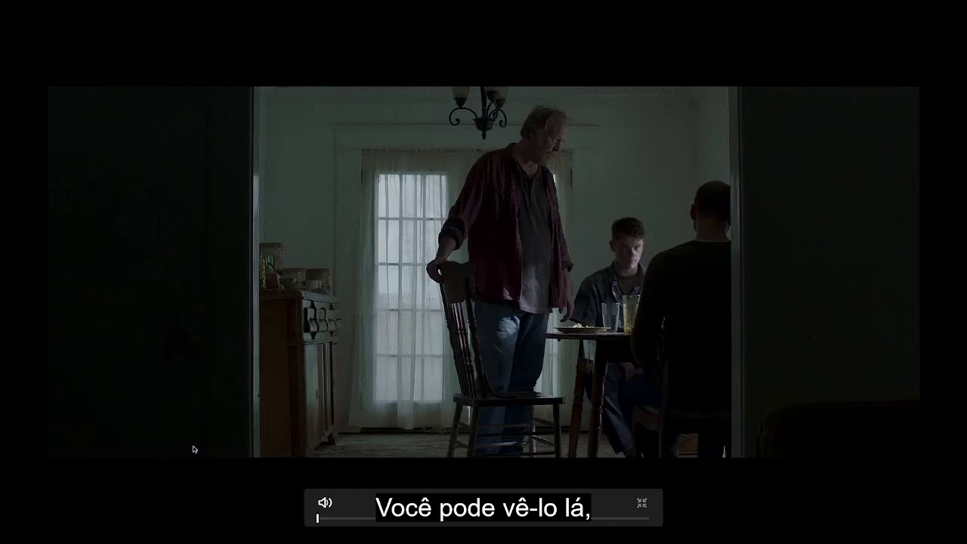
key(super+f)
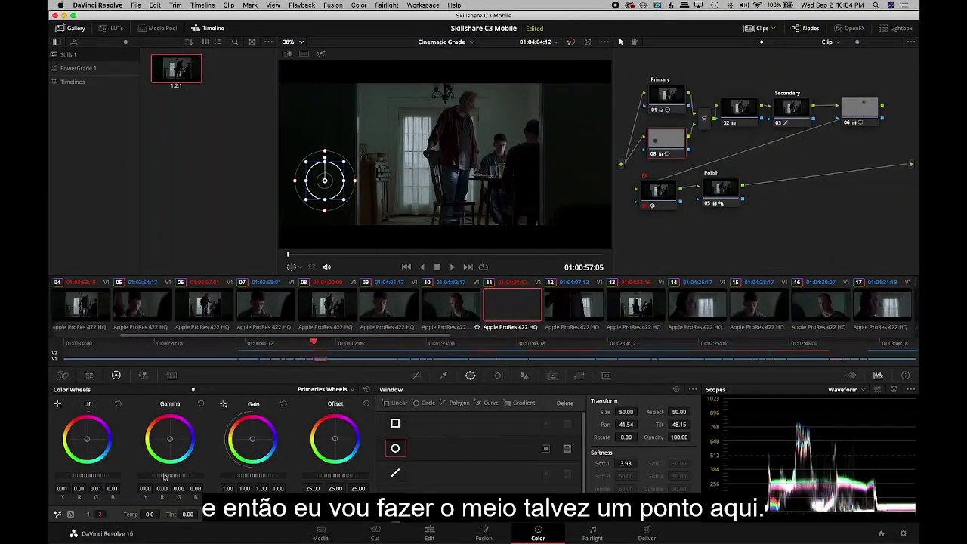
- Raise node 08's gamma to 0.01 and slightly shrink the circle window, checking it with the highlight view and in full screen
key(super+f)
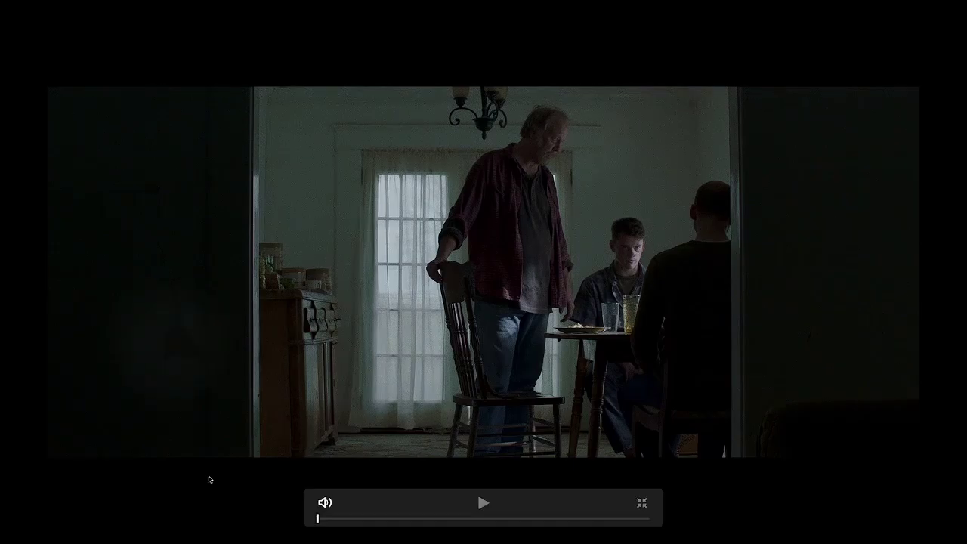
key(super+f)
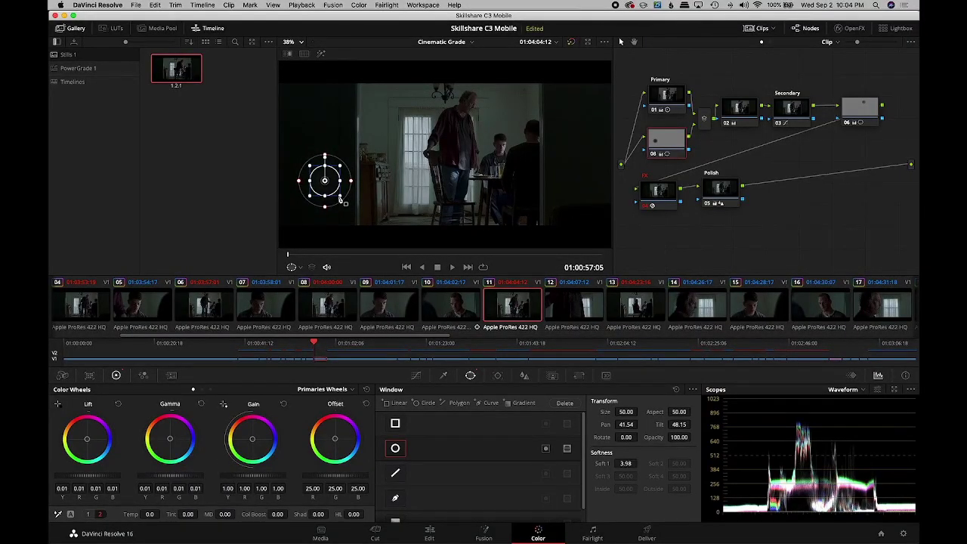
key(shift+h)
key(shift+h)
key(super+f)
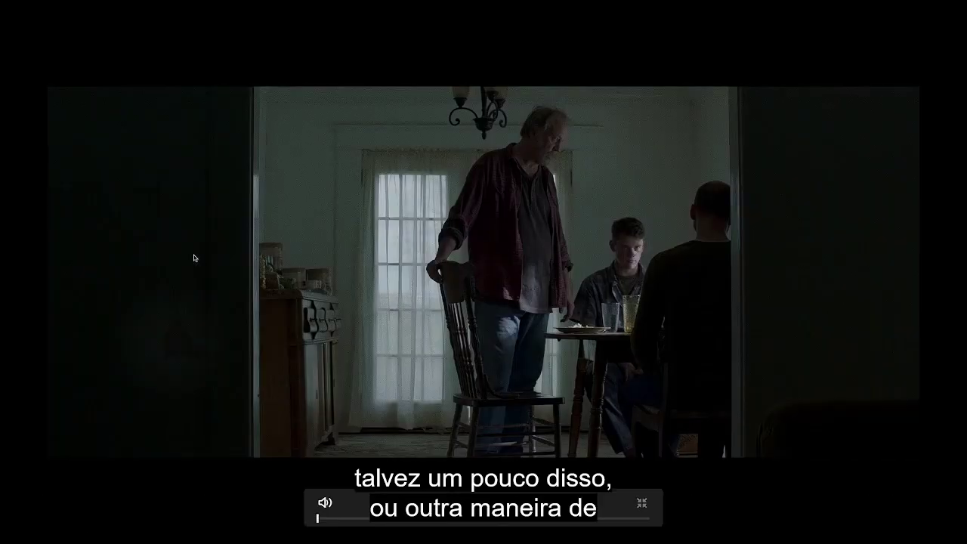
key(Escape)
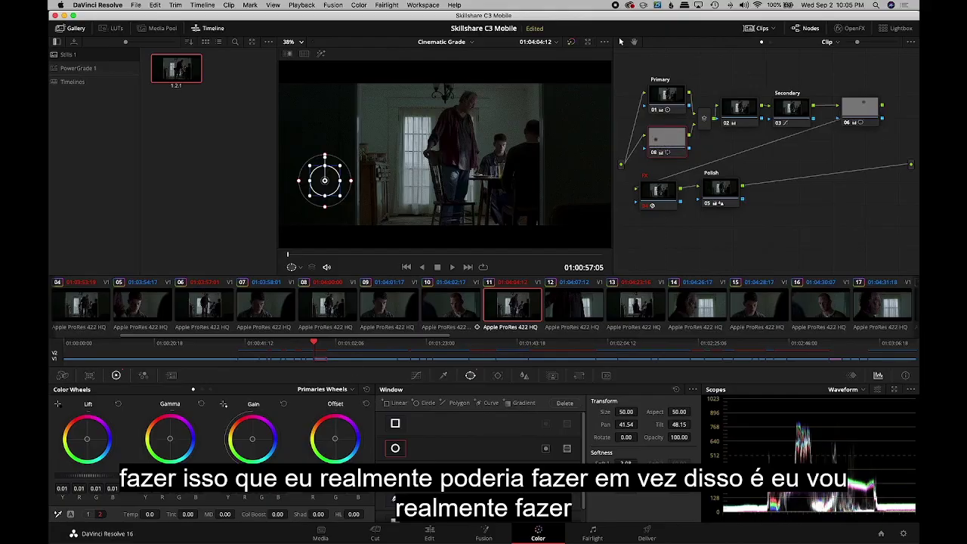
- Replace node 08's circle window with a rectangular window covering the whole left wall, soften its inner edge to 5.17, and view it full screen
click(396, 424)
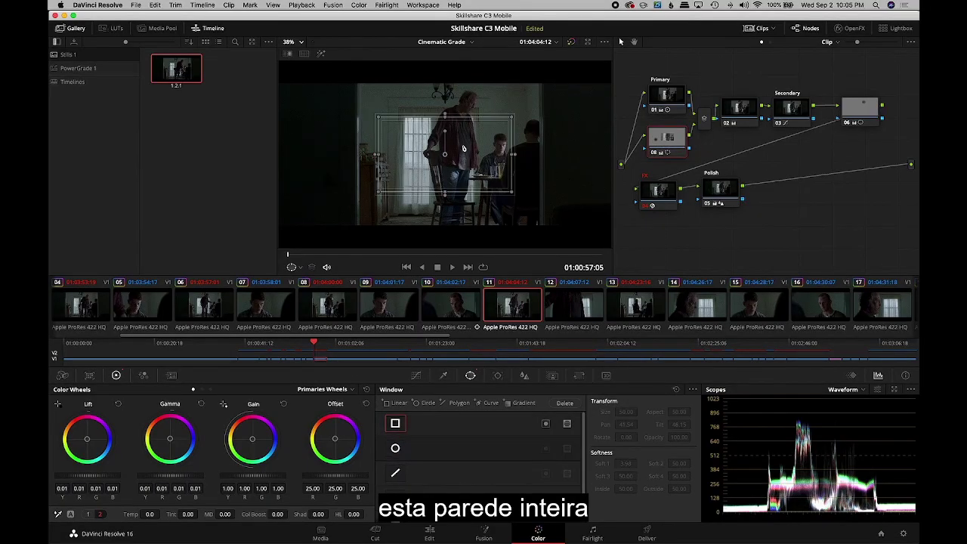
drag(426, 134, 302, 118)
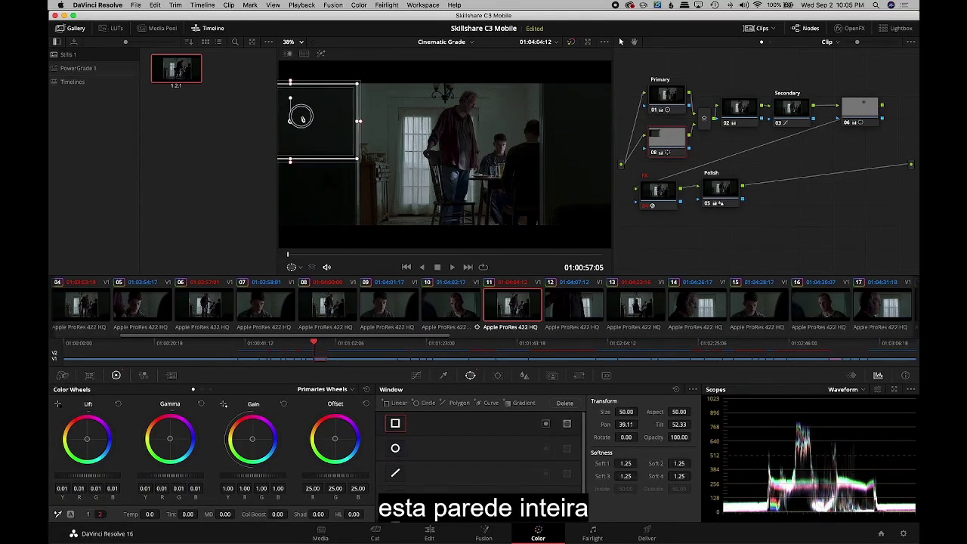
drag(290, 160, 289, 242)
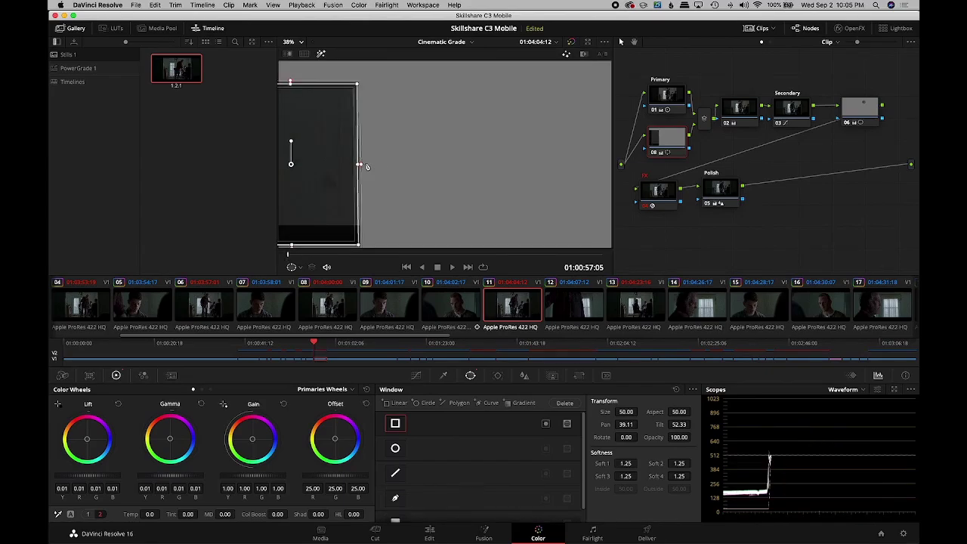
mouse_move(360, 164)
mouse_down()
mouse_move(371, 165)
mouse_move(348, 163)
mouse_up()
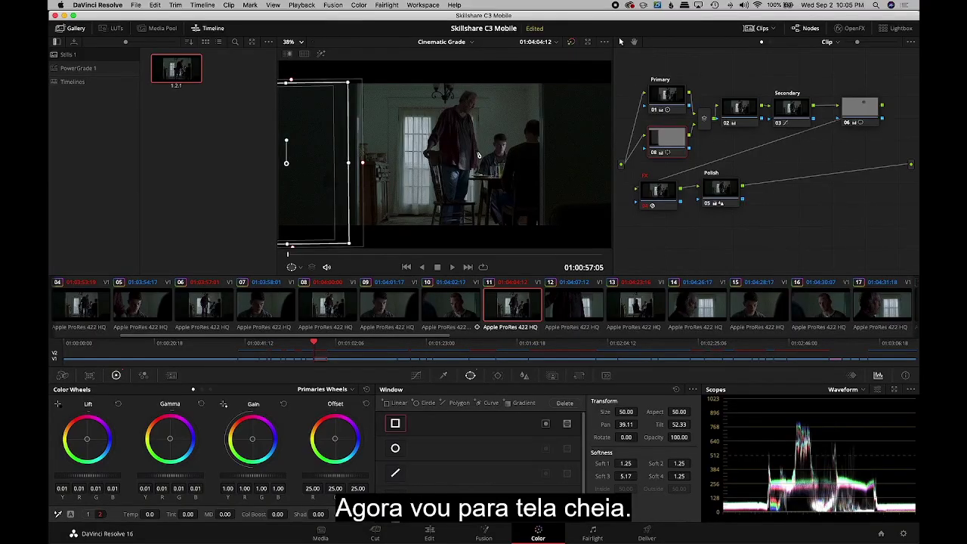
key(super+f)
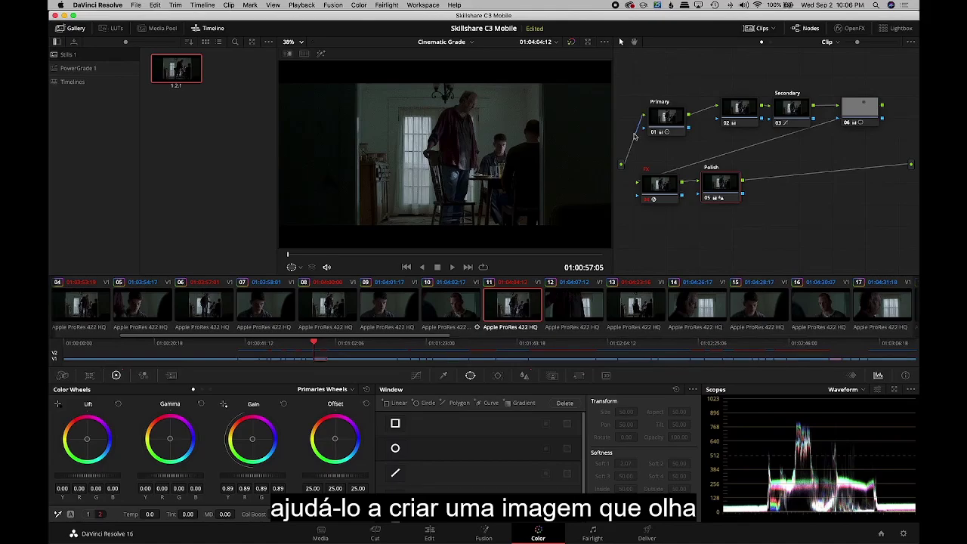
- Open clip 09, bypass all its grades and re-enable nodes 01, 02 and 03 one by one, continuing to the background window node 04
drag(650, 133, 645, 126)
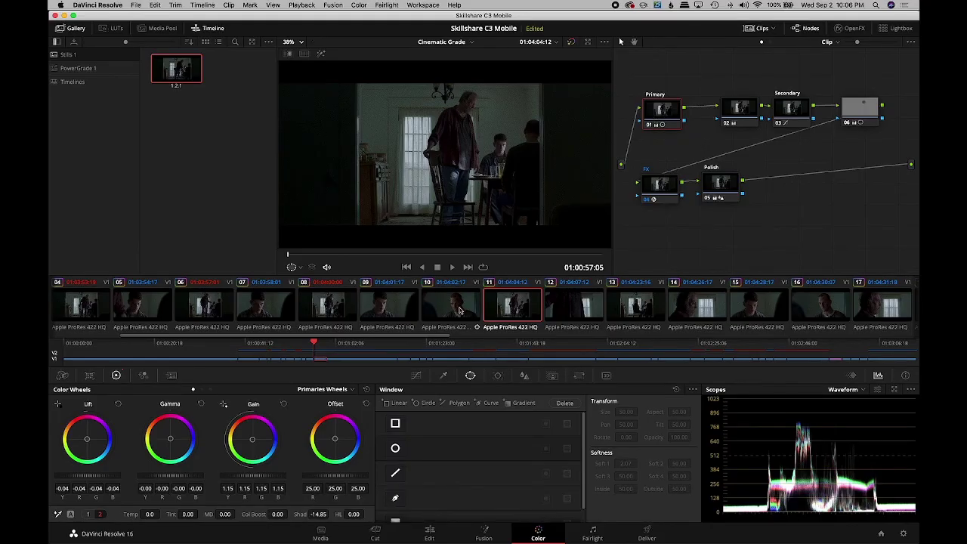
click(382, 317)
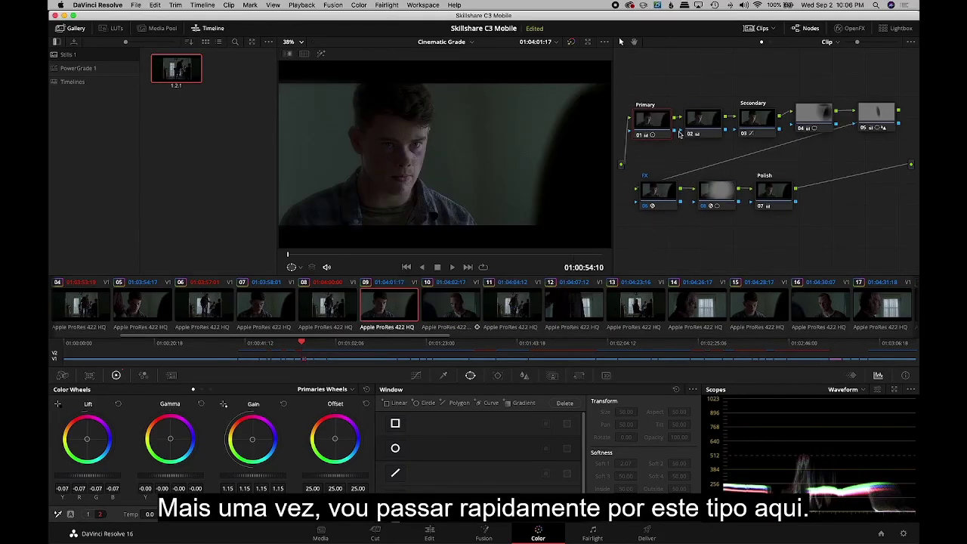
key(alt+d)
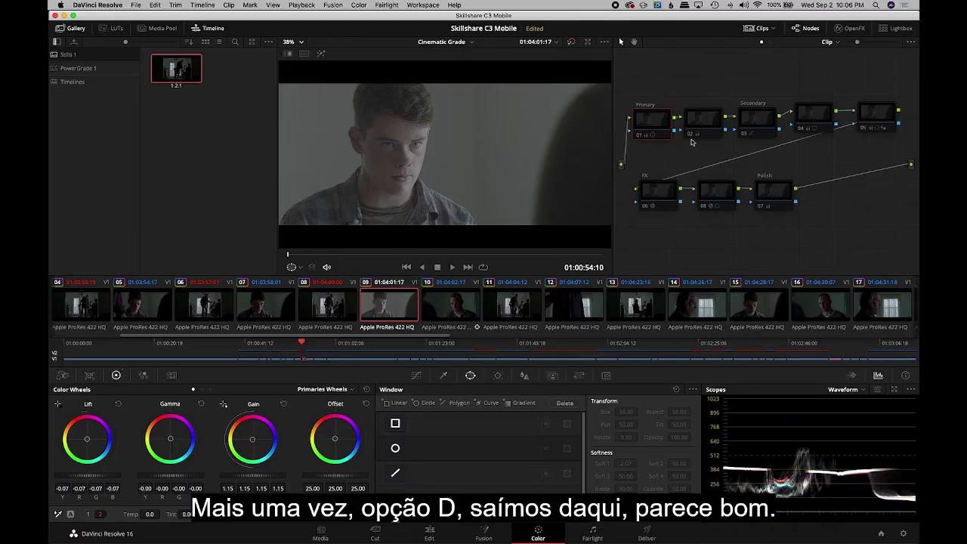
key(alt+d)
click(702, 122)
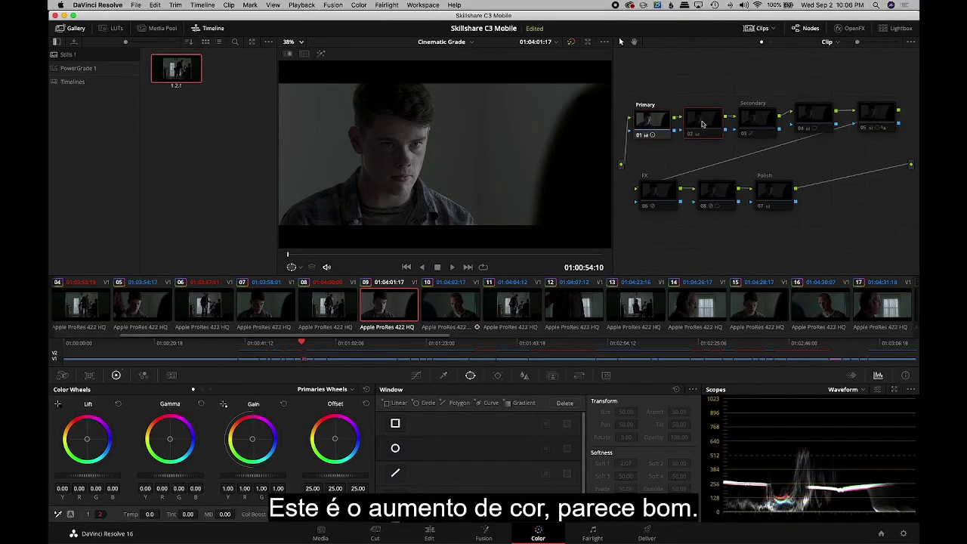
key(ctrl+d)
click(746, 123)
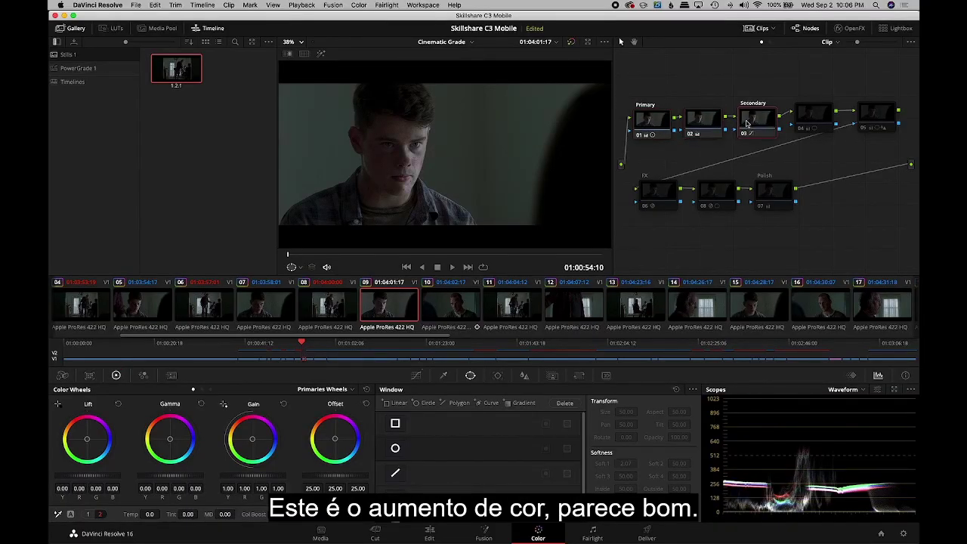
click(813, 123)
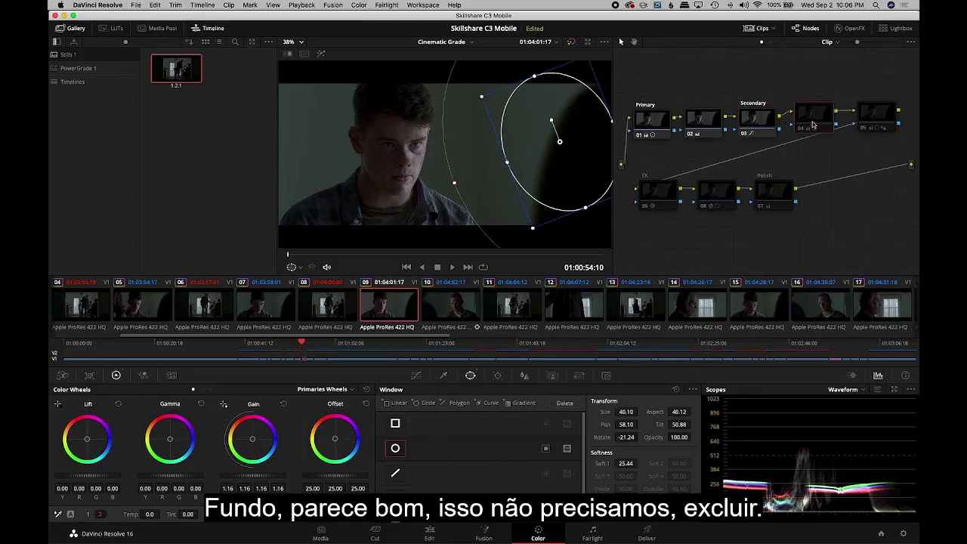
- Delete the background-window node after the third node and move the following node closer to it
key(Delete)
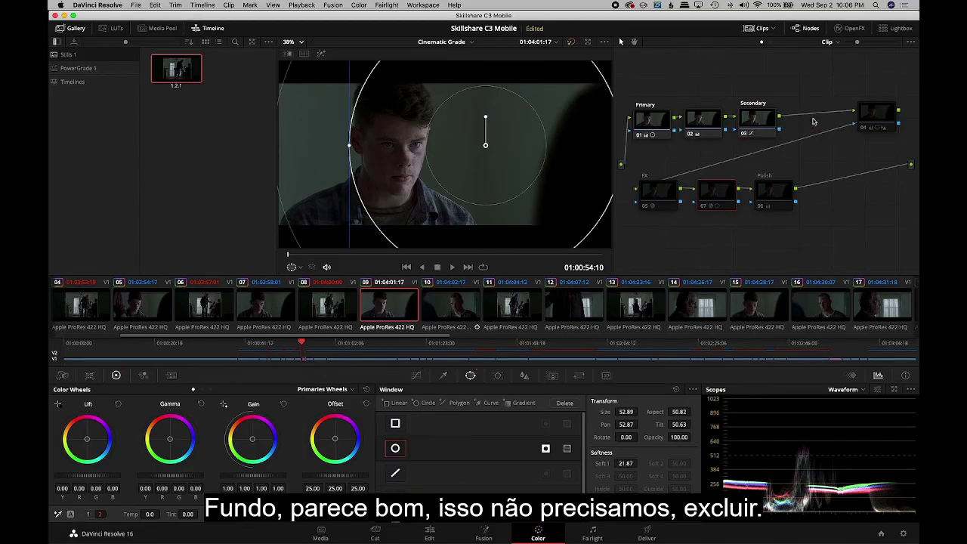
drag(869, 117, 848, 117)
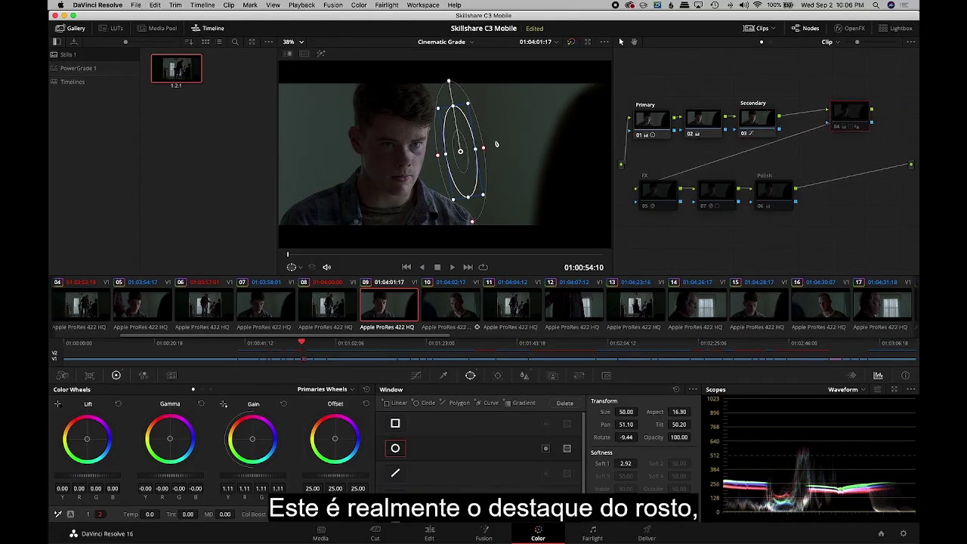
- Reposition, rotate and shorten the oval window to cover the lit side of the young man's face, checking the highlight and full-screen views
drag(449, 80, 452, 80)
drag(460, 151, 408, 156)
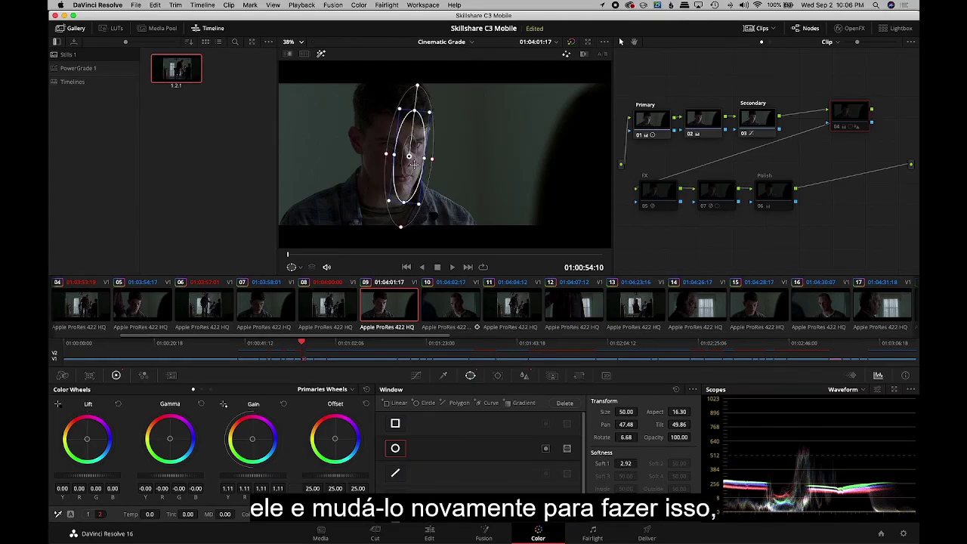
key(shift+h)
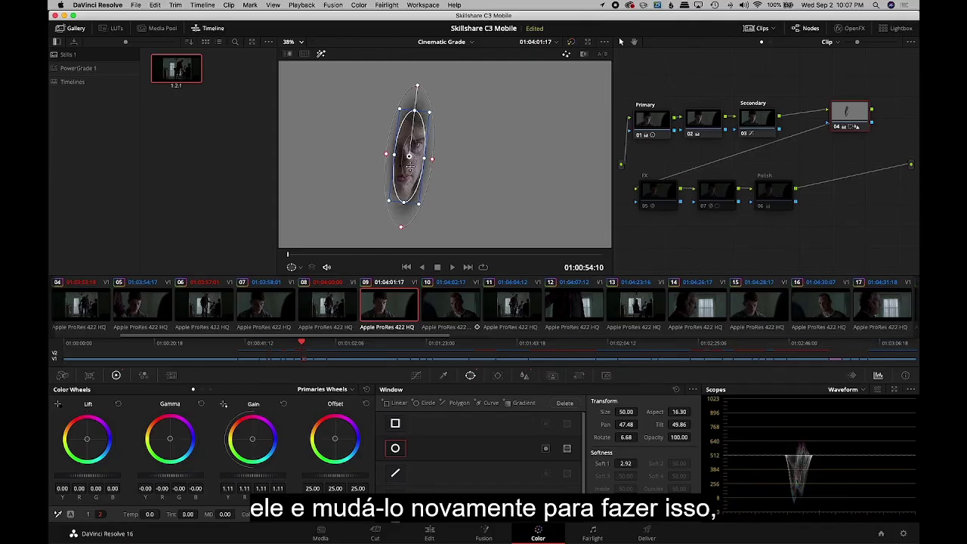
drag(405, 203, 404, 192)
drag(409, 158, 408, 155)
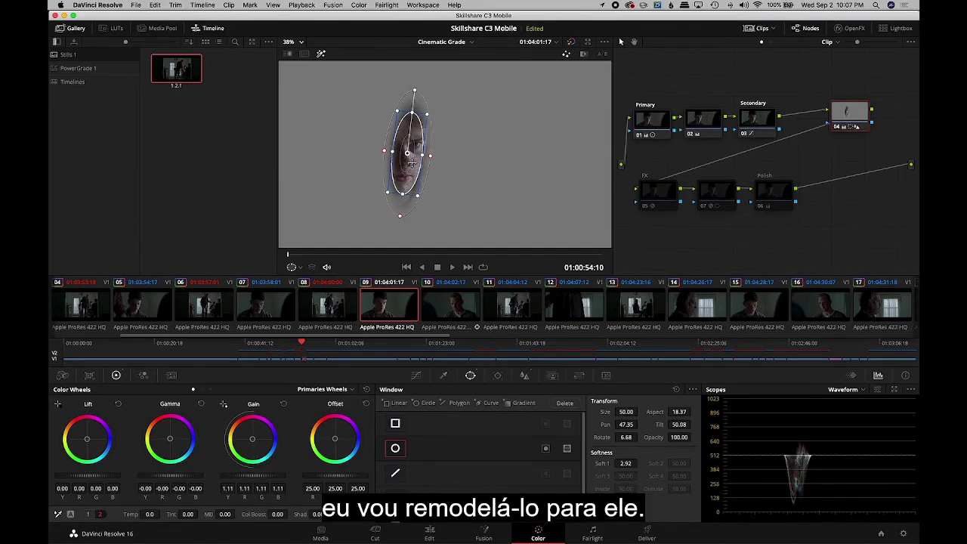
key(shift+h)
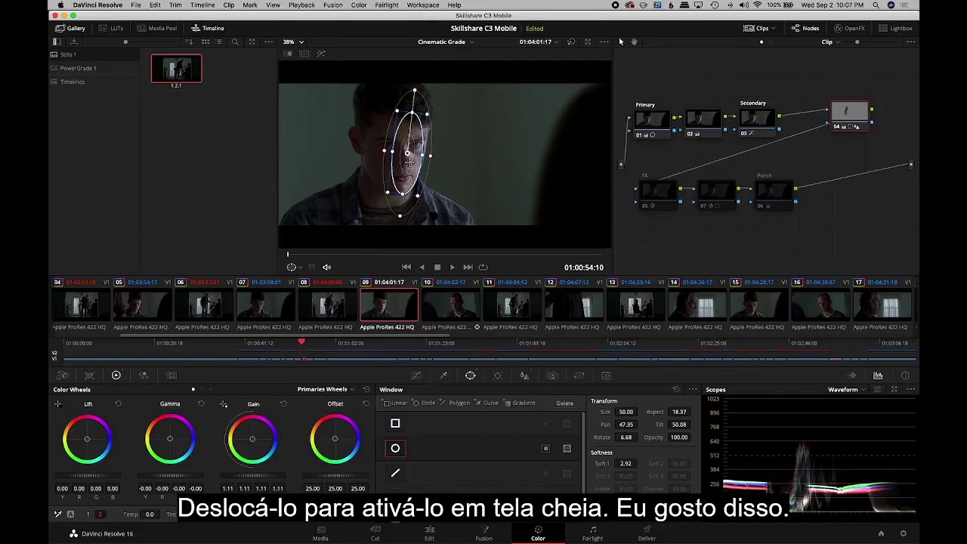
key(shift+f)
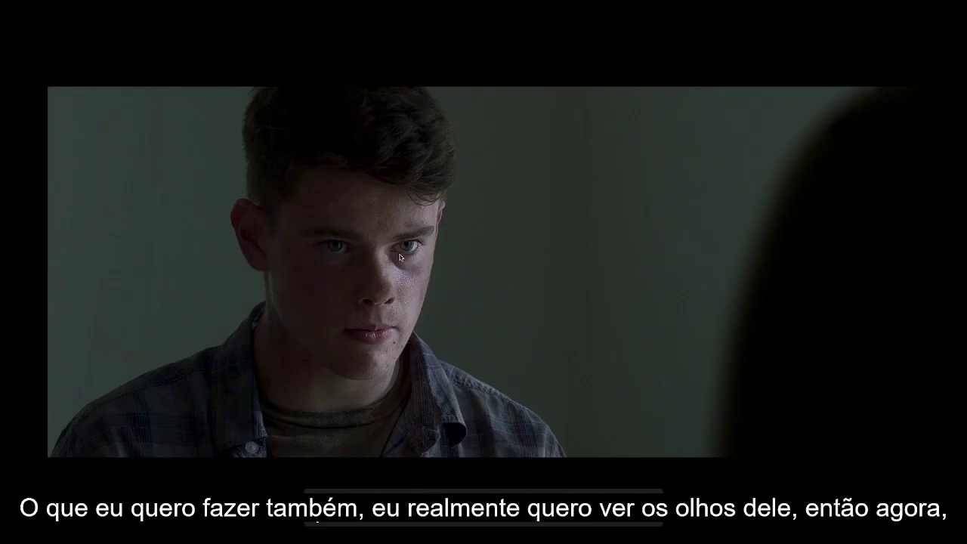
key(shift+f)
- Sharpen the windowed face by lowering the Blur radius past 0.46, comparing with clip 10 and reviewing the shot full screen
click(498, 375)
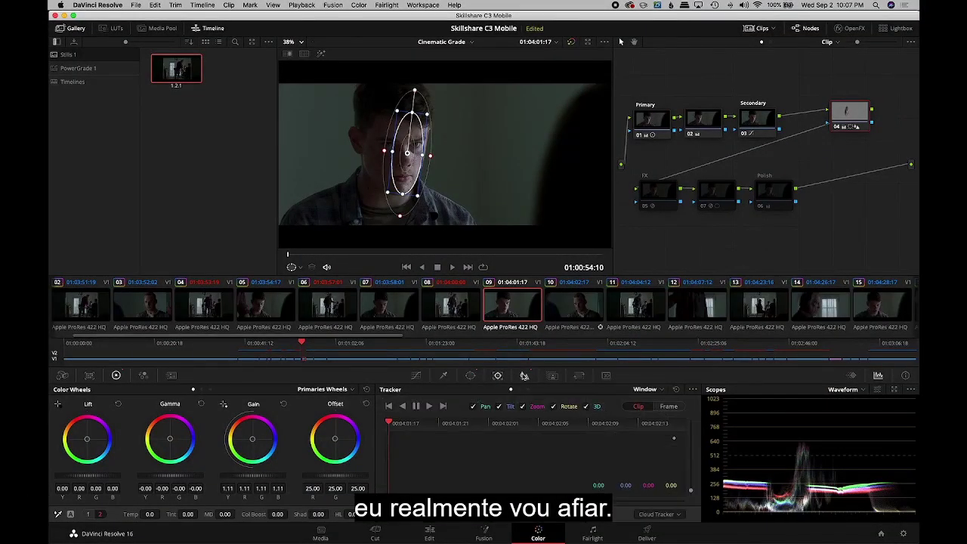
click(524, 375)
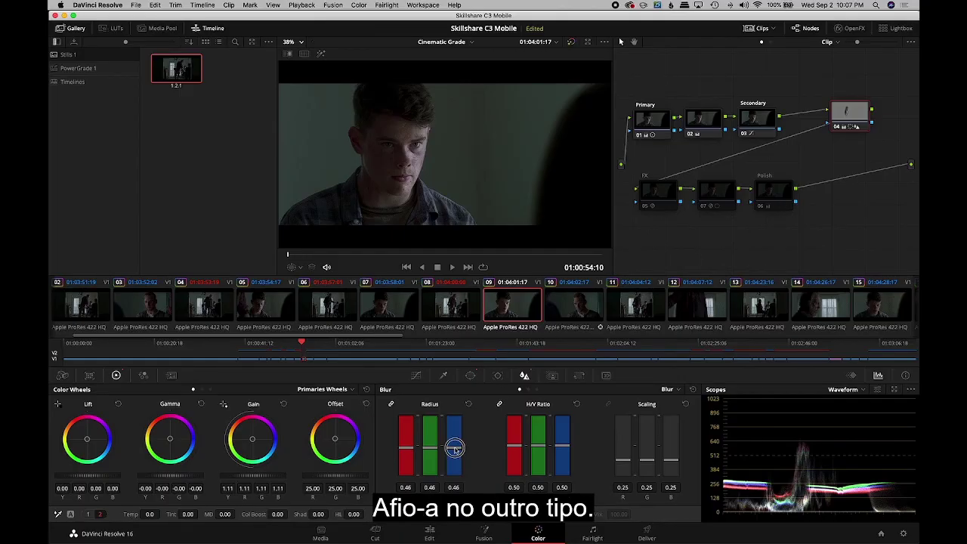
click(588, 305)
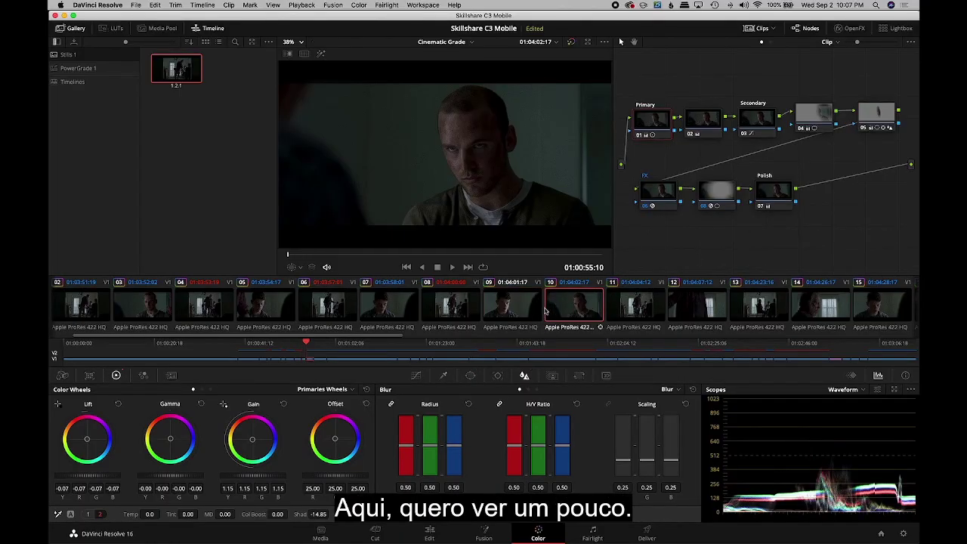
click(532, 308)
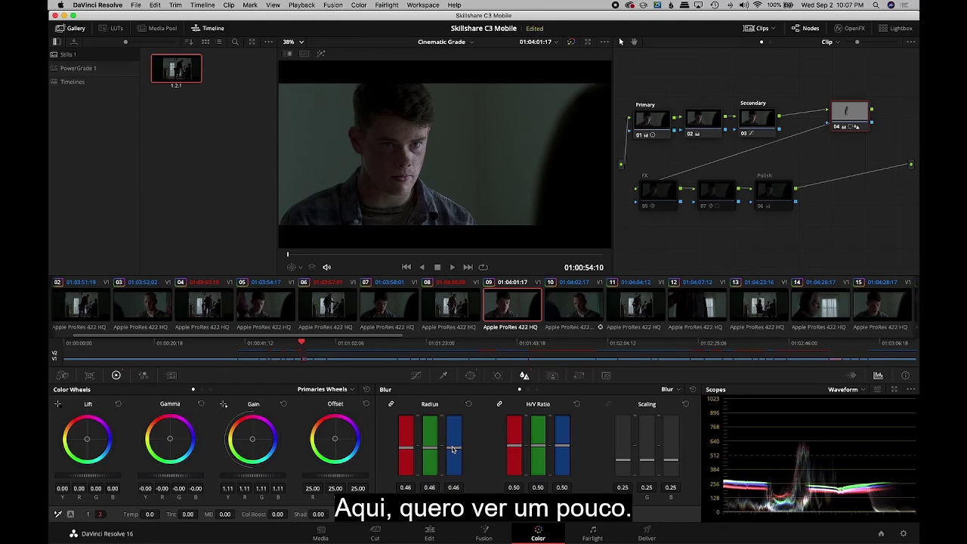
drag(454, 449, 452, 453)
key(super+f)
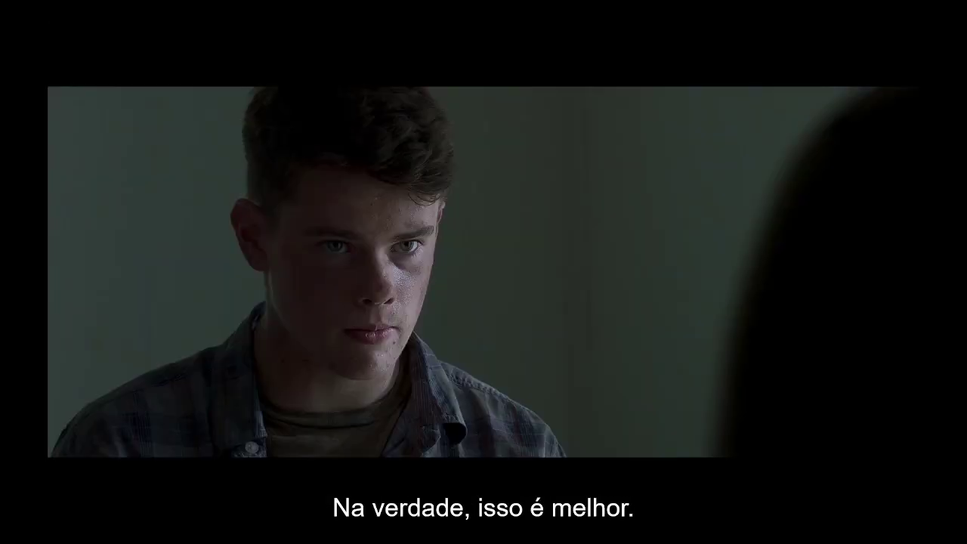
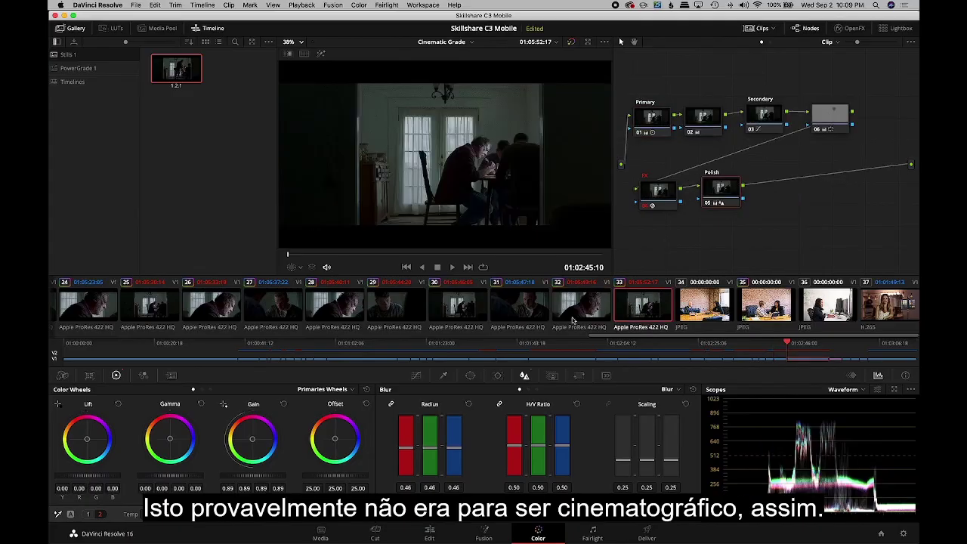
- Darken clip 37 with lift -0.01, gamma -0.03 and gain 0.77, and compare it with the original image
click(892, 308)
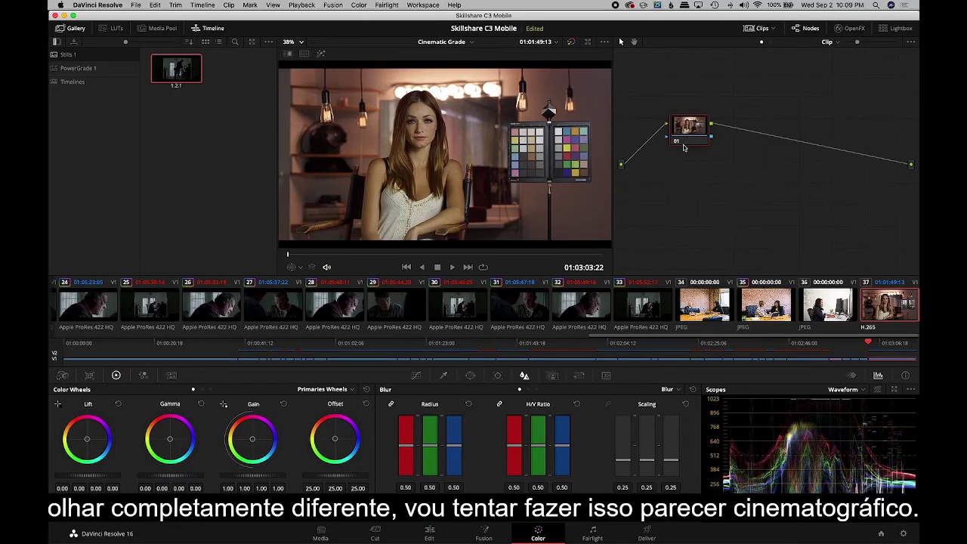
drag(684, 148, 679, 147)
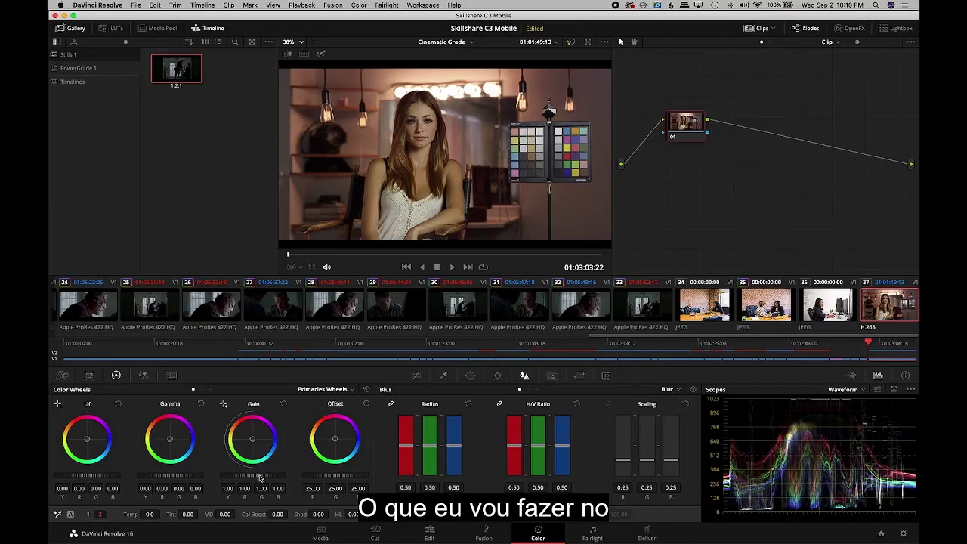
drag(260, 477, 282, 481)
drag(163, 477, 76, 475)
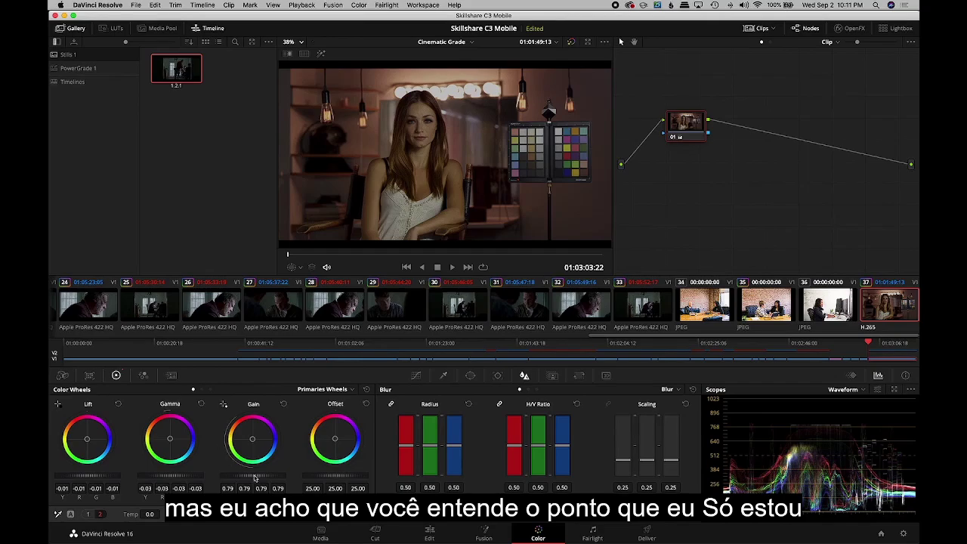
drag(254, 478, 241, 476)
key(super+d)
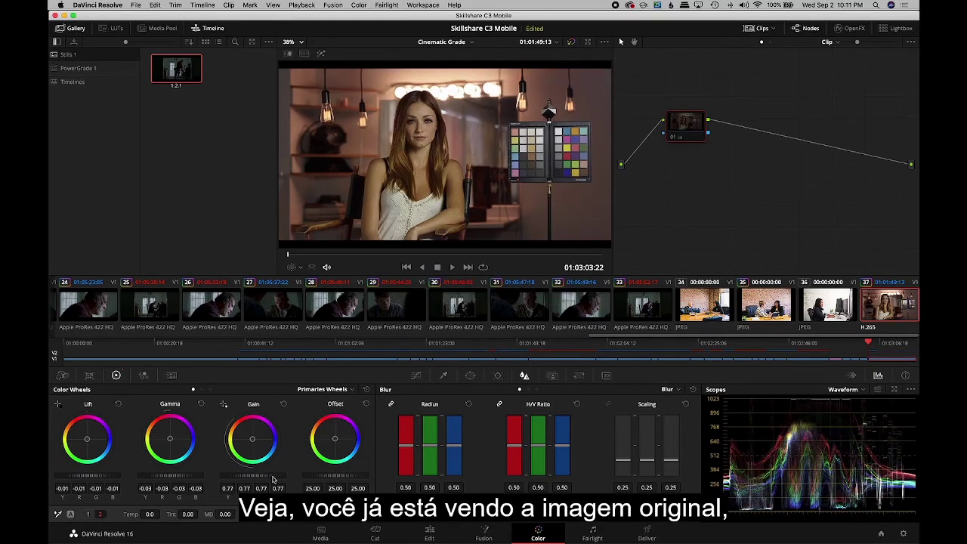
key(super+d)
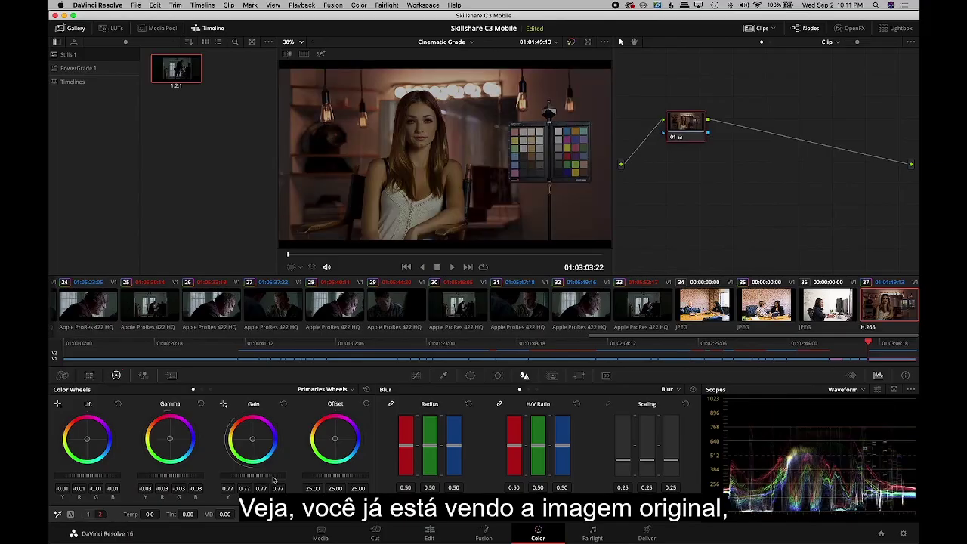
- Set node 01's contrast to 1.110 and adjust its pivot slightly, comparing the shot before and after the grade full screen
click(89, 514)
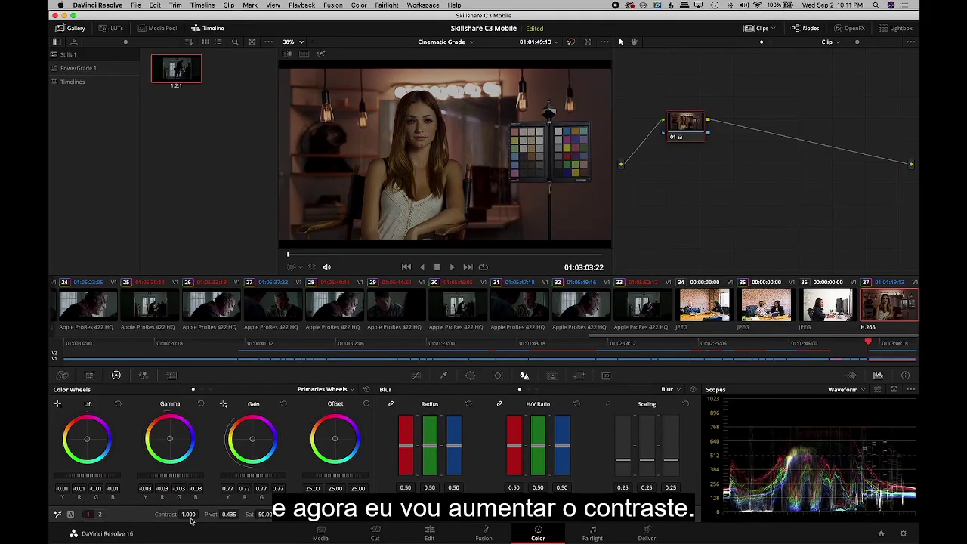
click(189, 514)
mouse_move(188, 514)
mouse_down()
mouse_move(219, 519)
mouse_move(182, 515)
mouse_up()
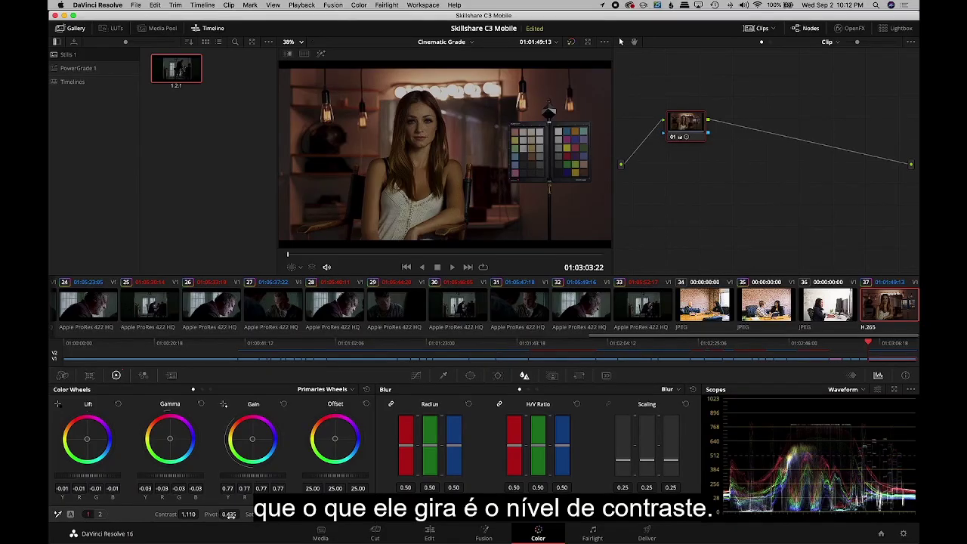
mouse_move(229, 514)
mouse_down()
mouse_move(185, 514)
mouse_move(227, 514)
mouse_up()
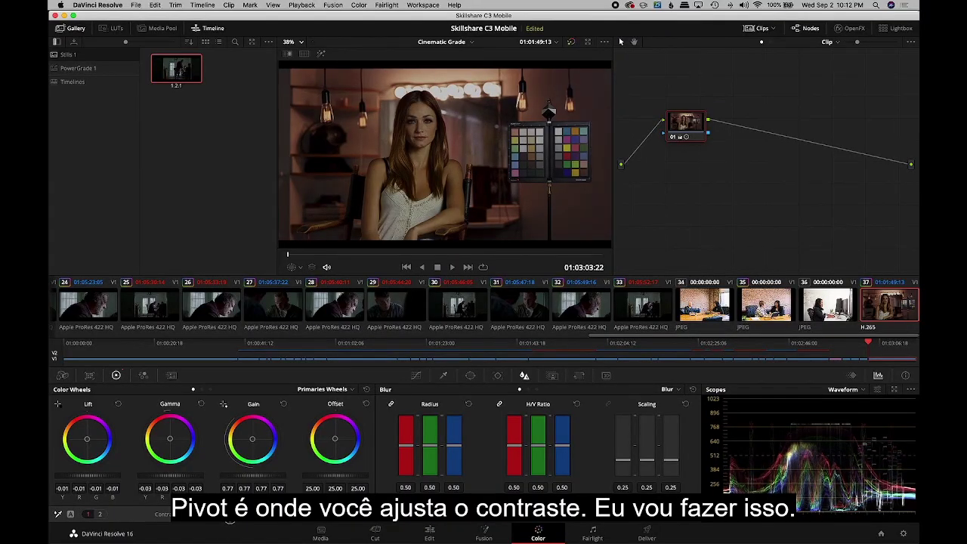
key(super+f)
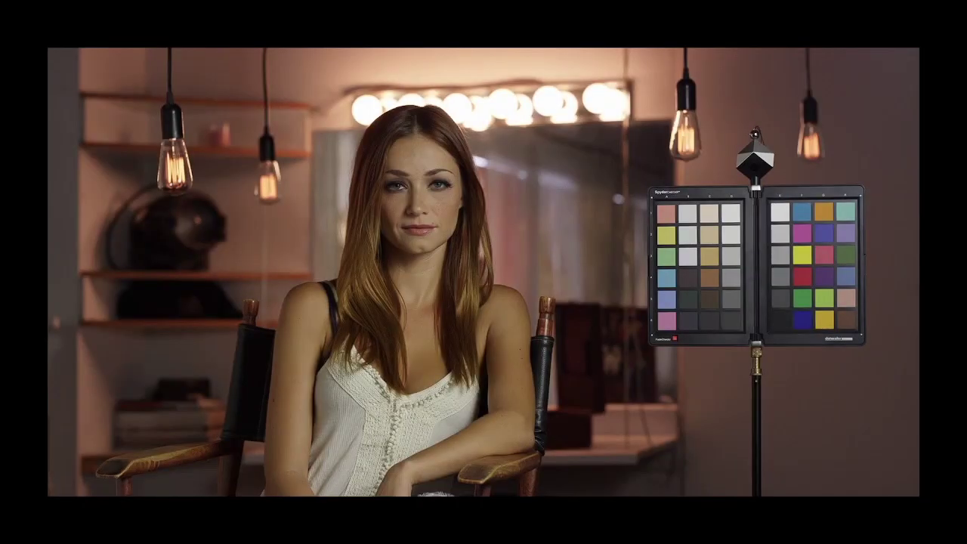
key(shift+d)
key(shift+d)
key(shift+d)
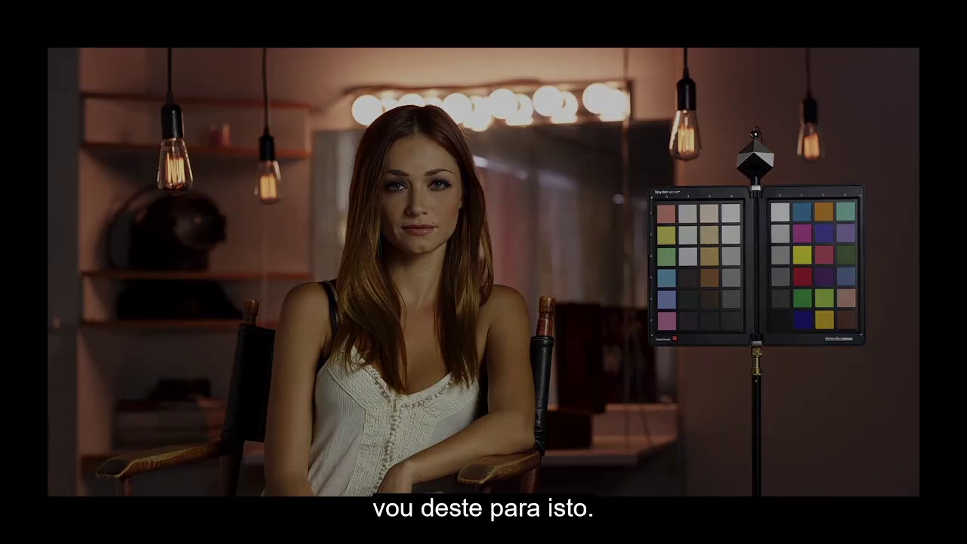
mouse_move(286, 534)
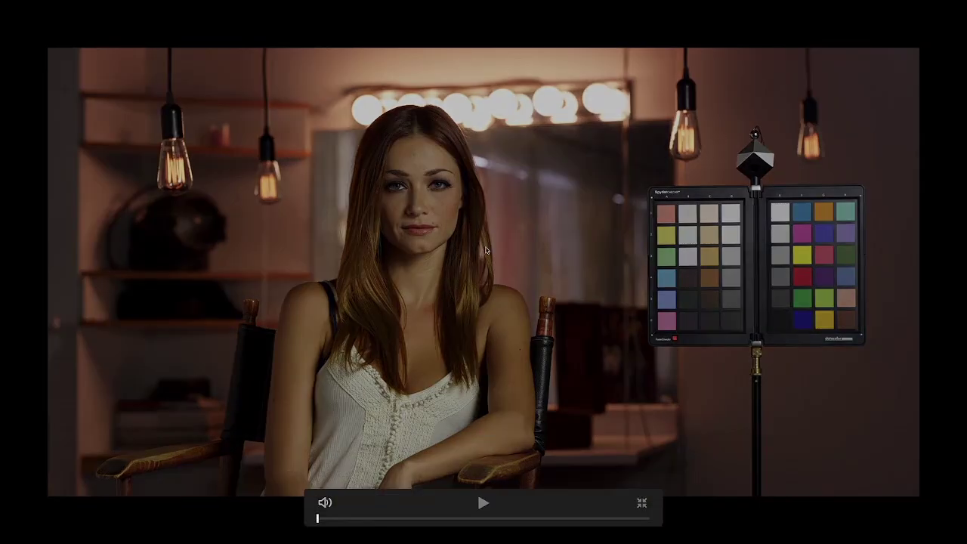
key(super+f)
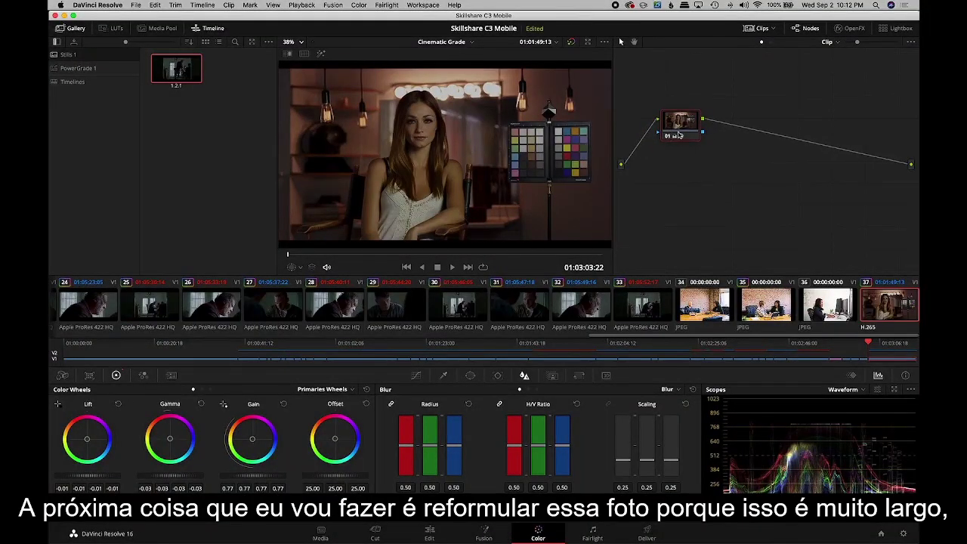
- Add a serial node after node 01 and open the sizing controls for it
key(alt+s)
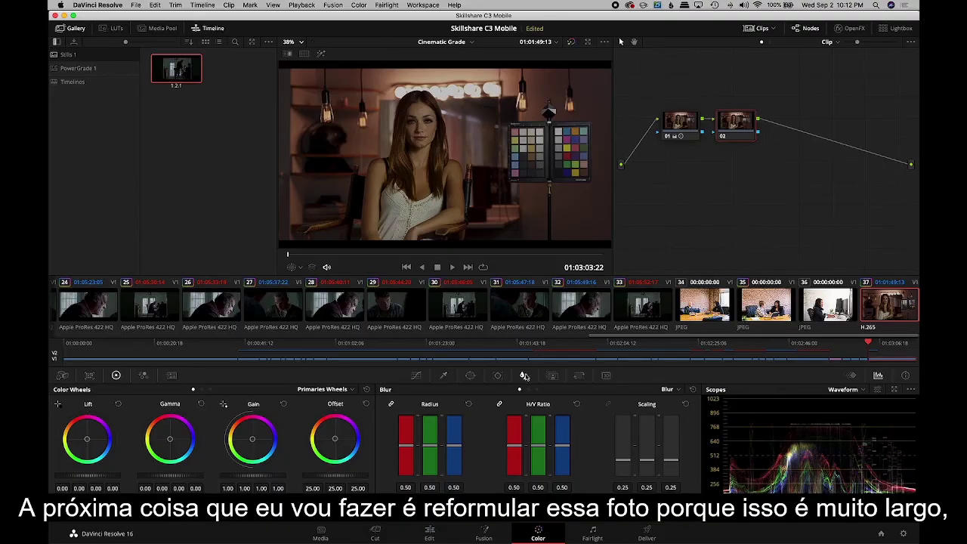
click(579, 376)
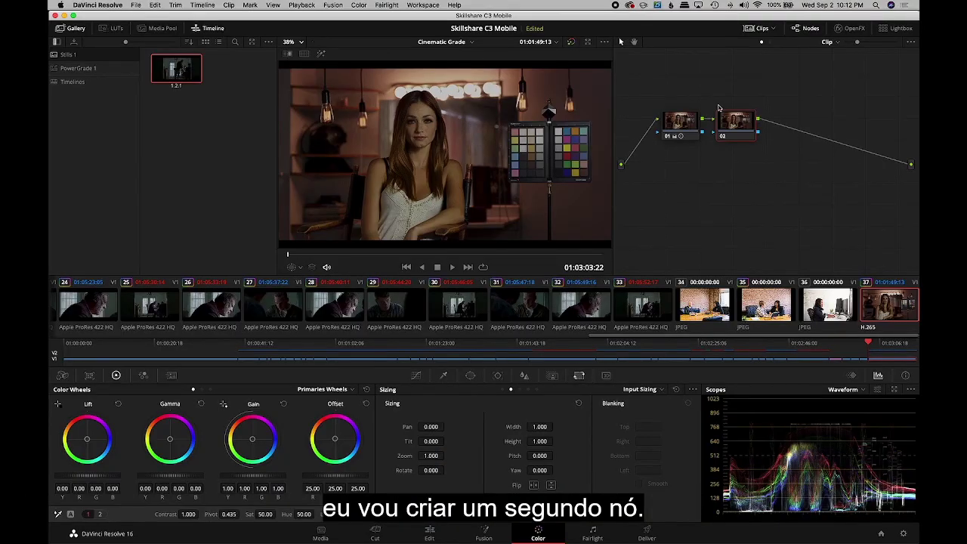
drag(719, 108, 722, 108)
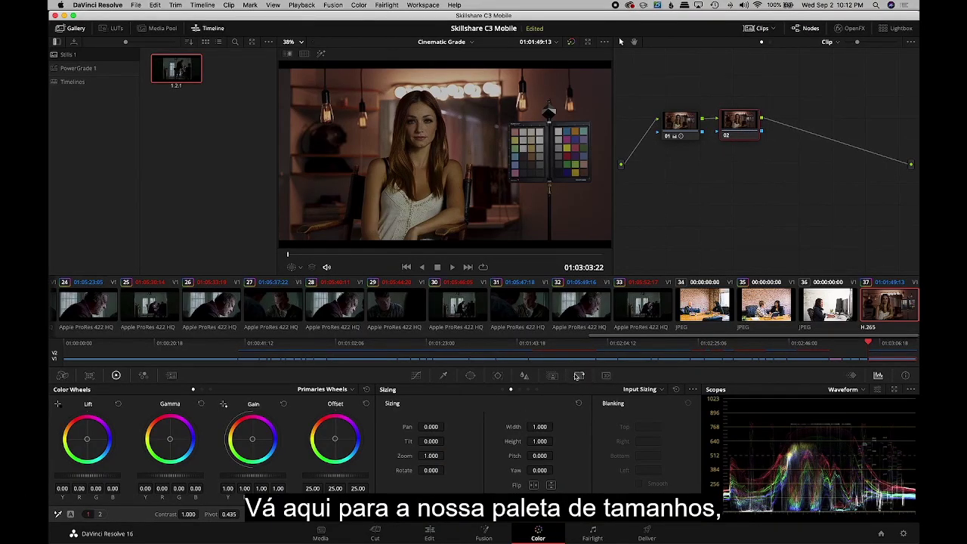
- Reframe the shot tighter on the woman with zoom 1.540, pan -71.500 and tilt -24.500 in Input Sizing
drag(428, 456, 505, 456)
drag(411, 427, 567, 430)
drag(432, 456, 461, 457)
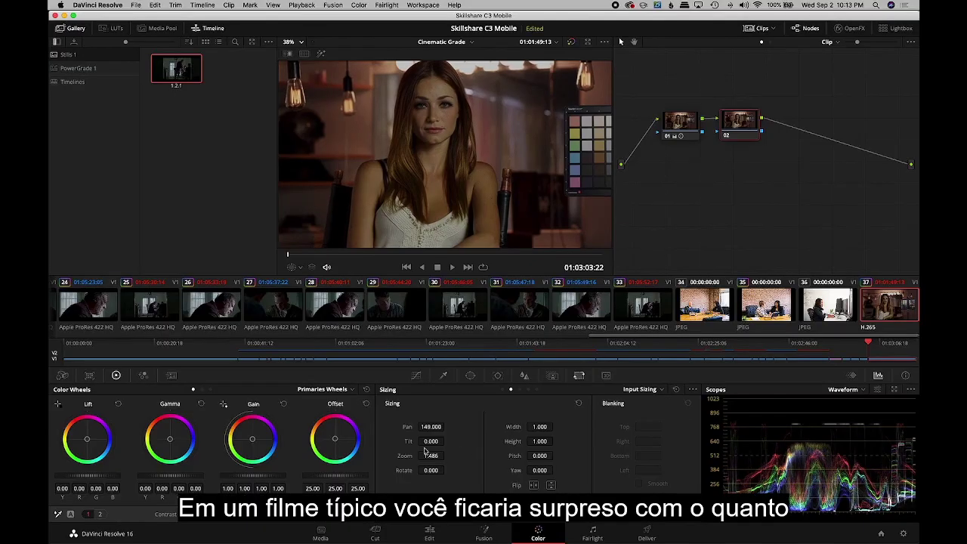
drag(427, 426, 364, 428)
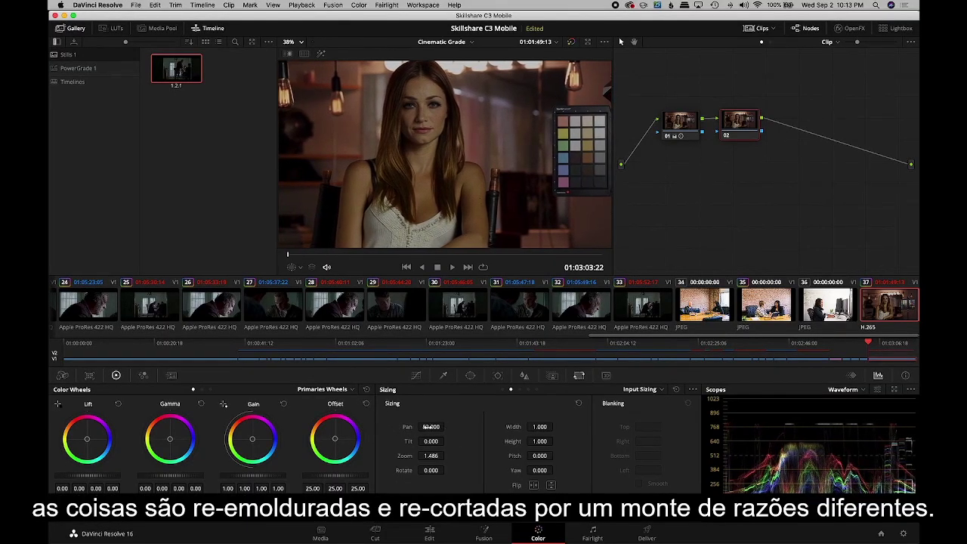
drag(431, 427, 505, 427)
drag(670, 429, 471, 428)
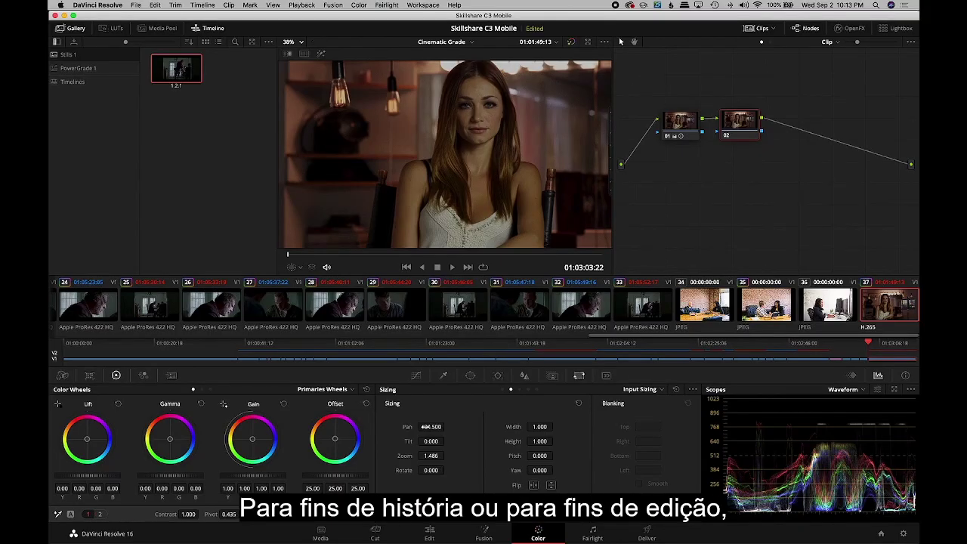
drag(425, 426, 432, 454)
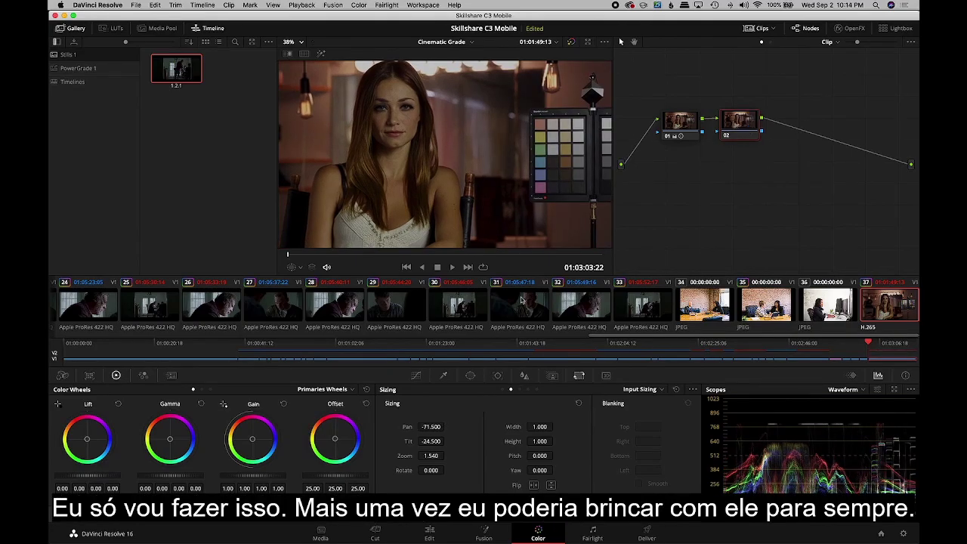
- Compare the reframed shot with node 01's primary adjustment off and on, and select node 02
click(685, 126)
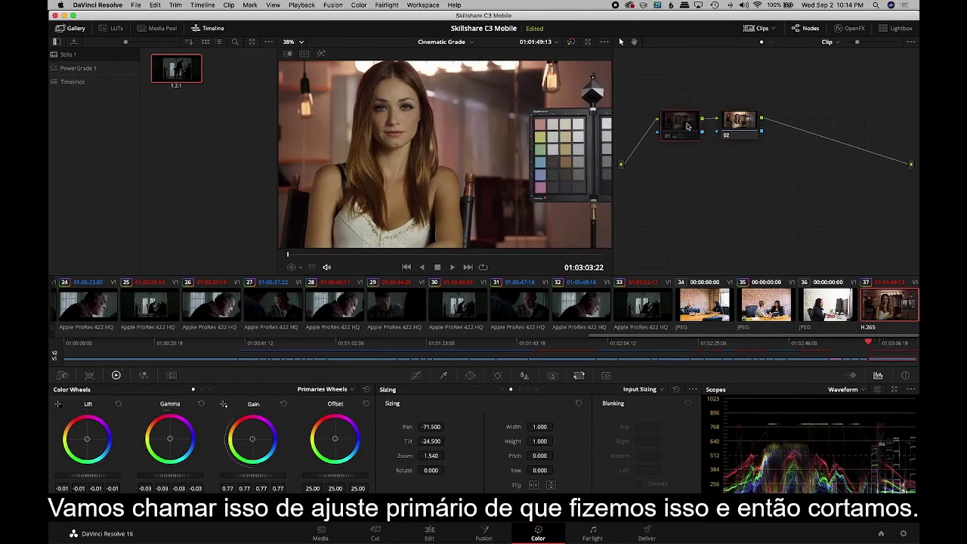
key(ctrl+d)
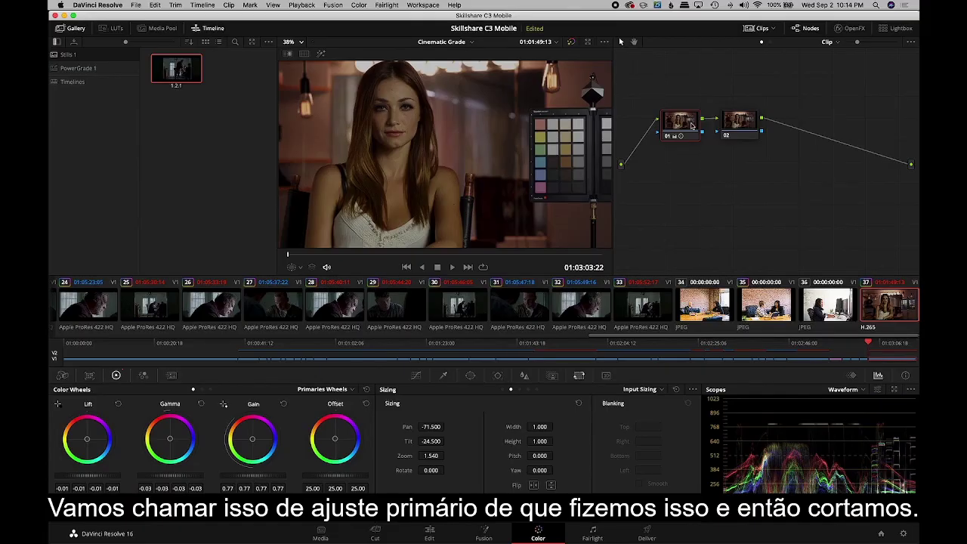
click(741, 121)
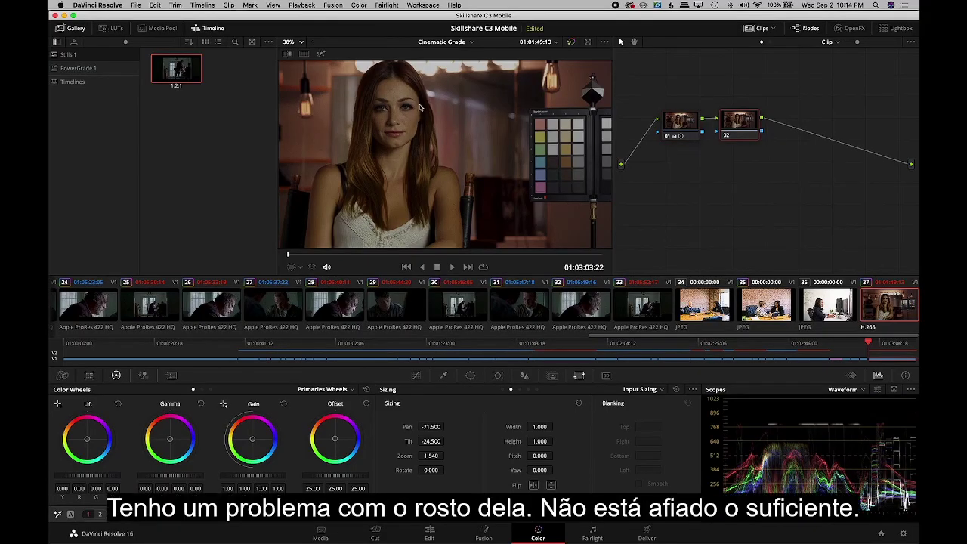
- Isolate the woman's face on node 02 with a narrow oval window of size about 37.5 and sharpen it with a blur radius of 0.45
click(469, 376)
click(394, 449)
drag(483, 188, 393, 155)
key(shift+h)
drag(420, 121, 415, 118)
key(shift+h)
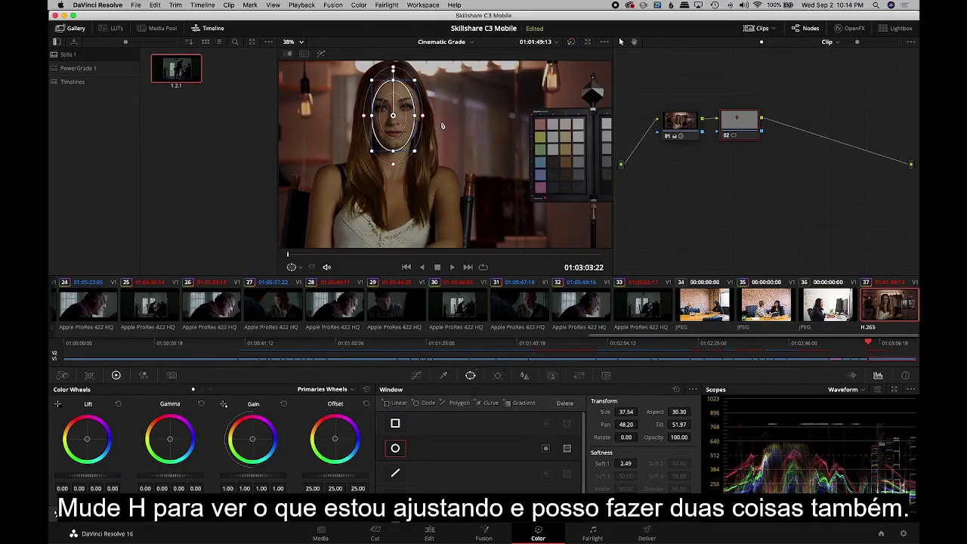
click(524, 375)
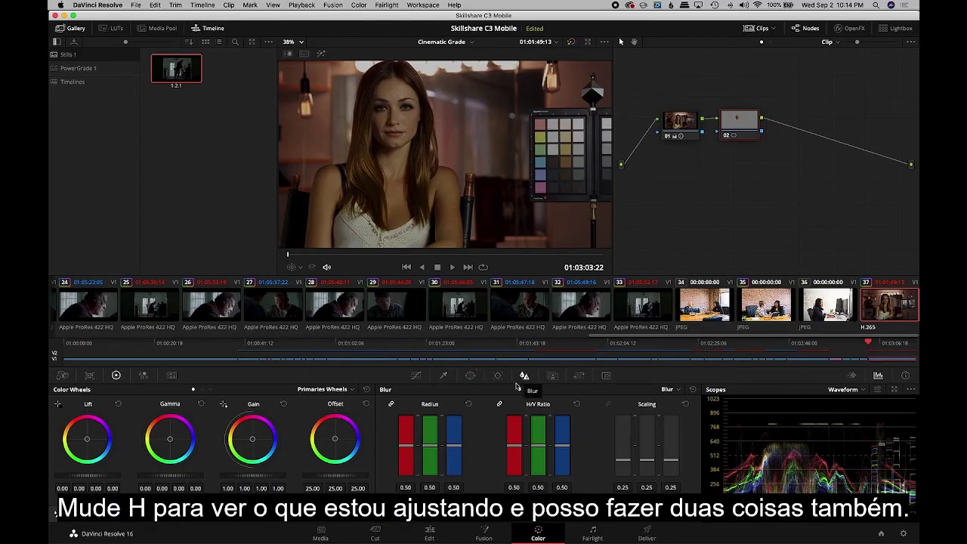
drag(453, 446, 454, 450)
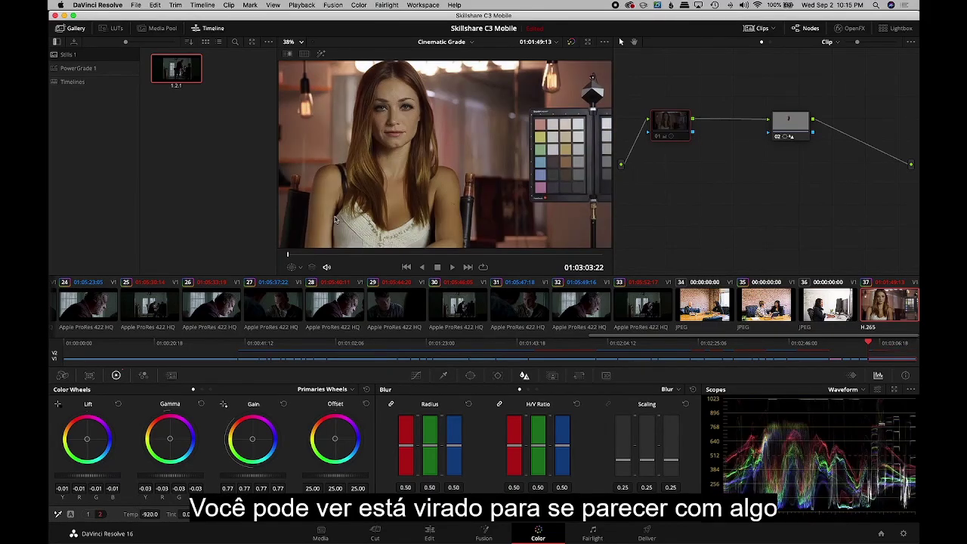
- Desaturate the portrait slightly on node 01 and compare the shot with that node disabled and enabled
click(88, 514)
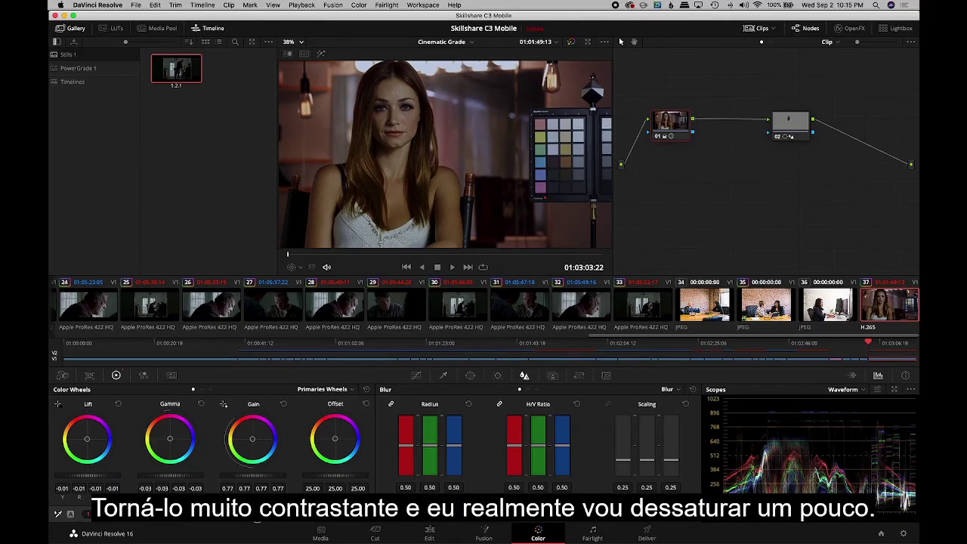
drag(257, 516, 250, 515)
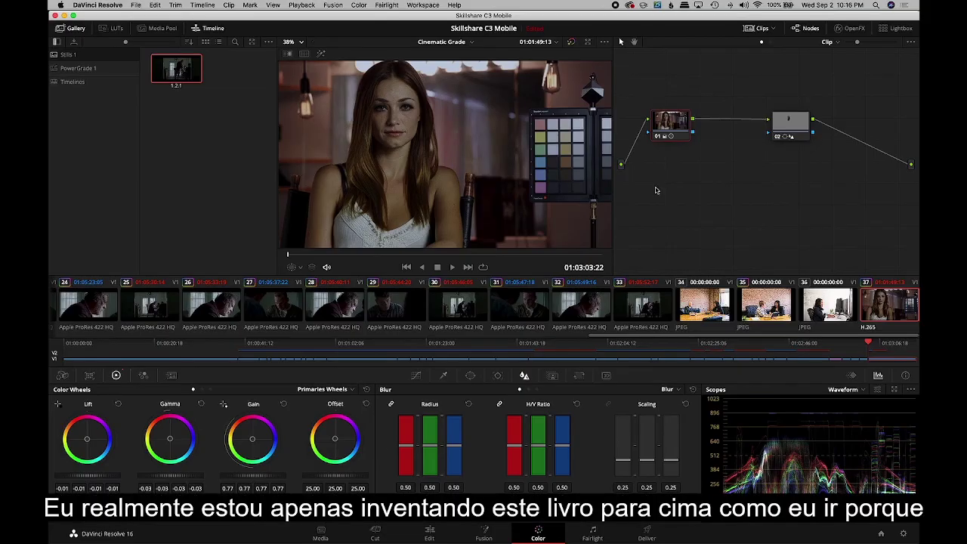
drag(673, 127, 674, 134)
key(ctrl+d)
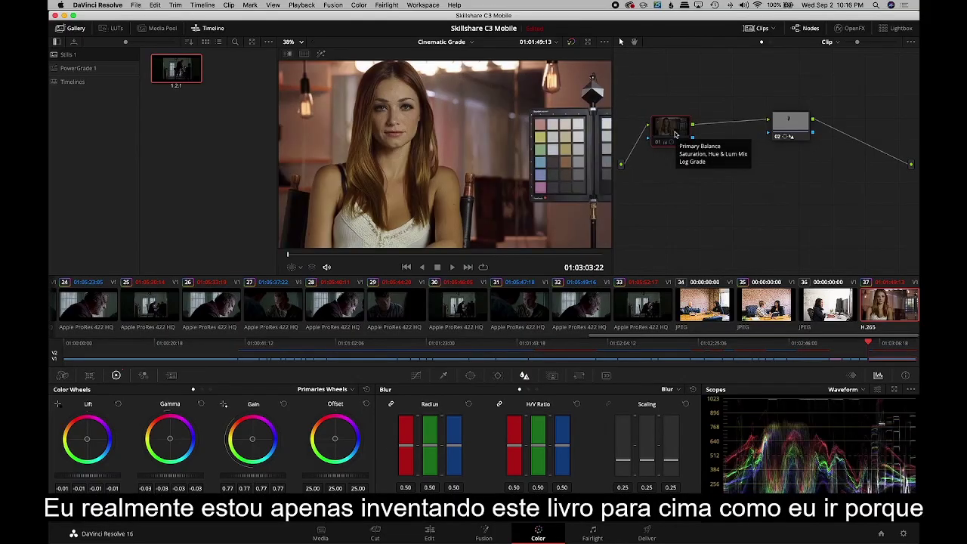
key(ctrl+d)
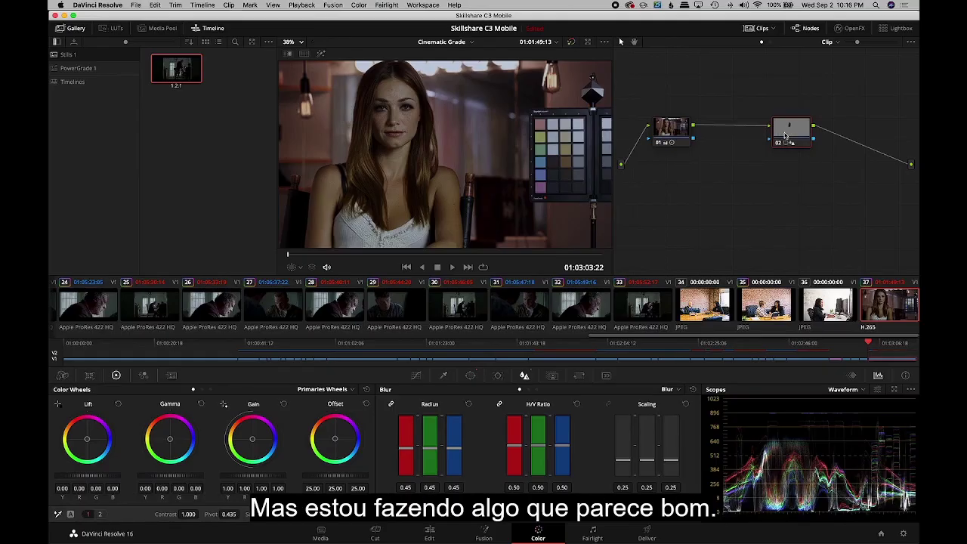
- Add a serial node between node 01 and the face-sharpening node
click(672, 132)
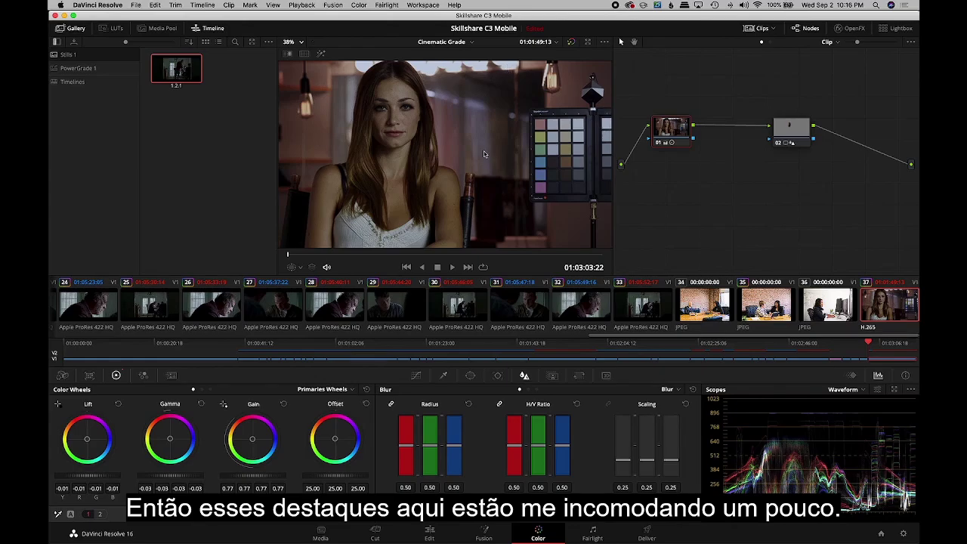
click(100, 513)
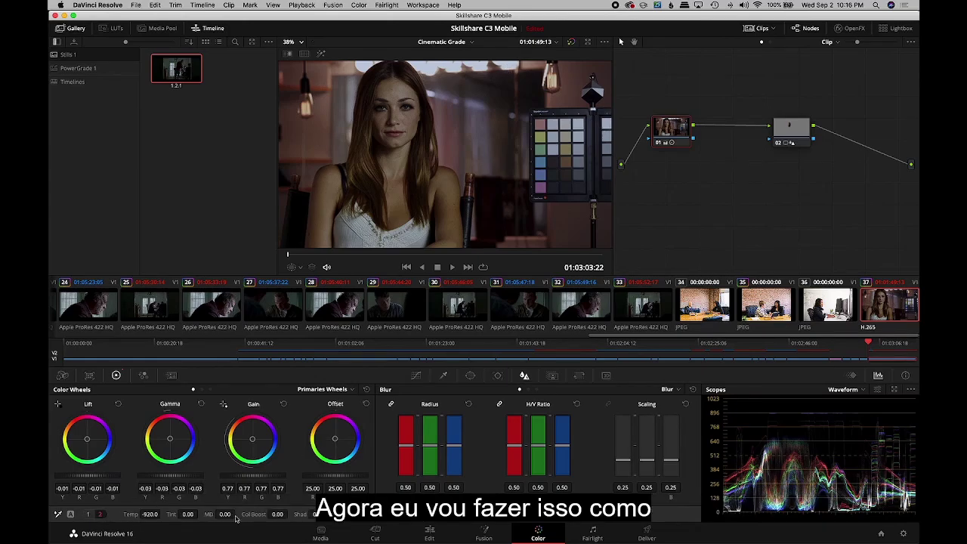
key(alt+s)
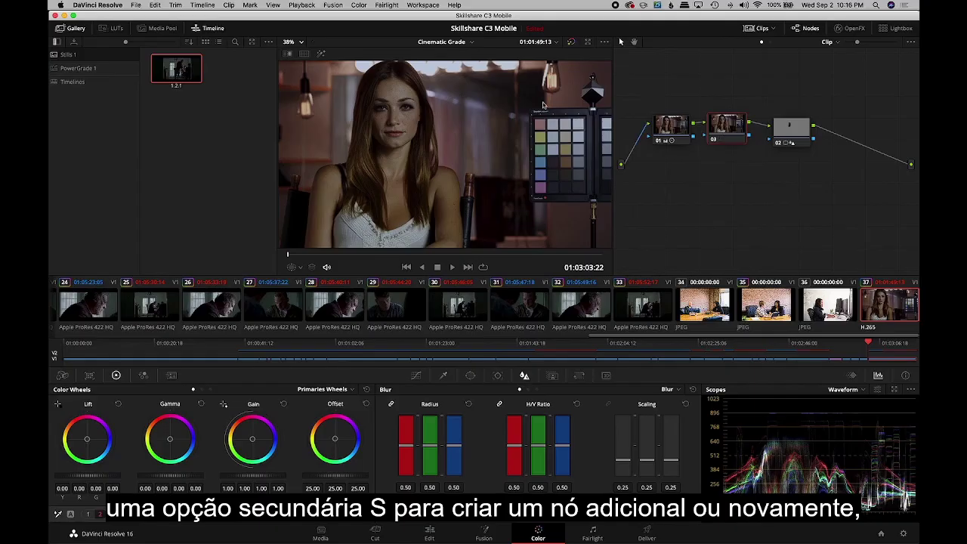
click(359, 5)
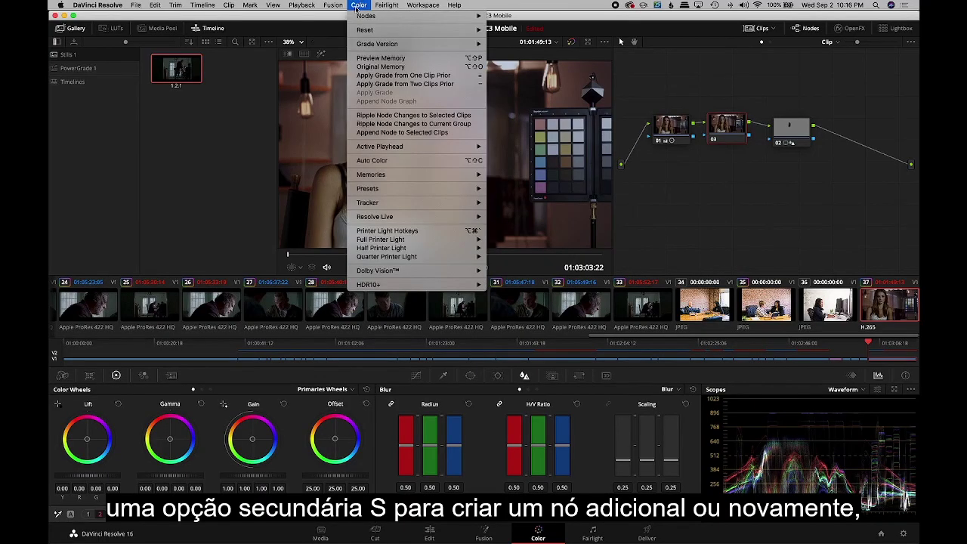
mouse_move(369, 18)
click(546, 45)
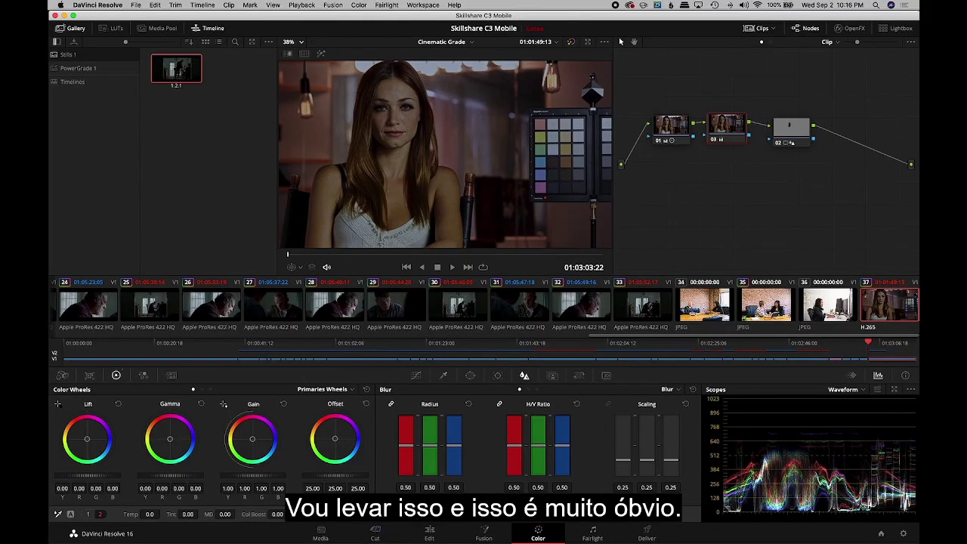
- Lower the highlights on node 03 to about -30, compare the node off and on, and tidy node 02's position
mouse_move(357, 514)
mouse_down()
mouse_move(332, 513)
mouse_move(355, 514)
mouse_up()
key(ctrl+d)
key(ctrl+d)
key(ctrl+d)
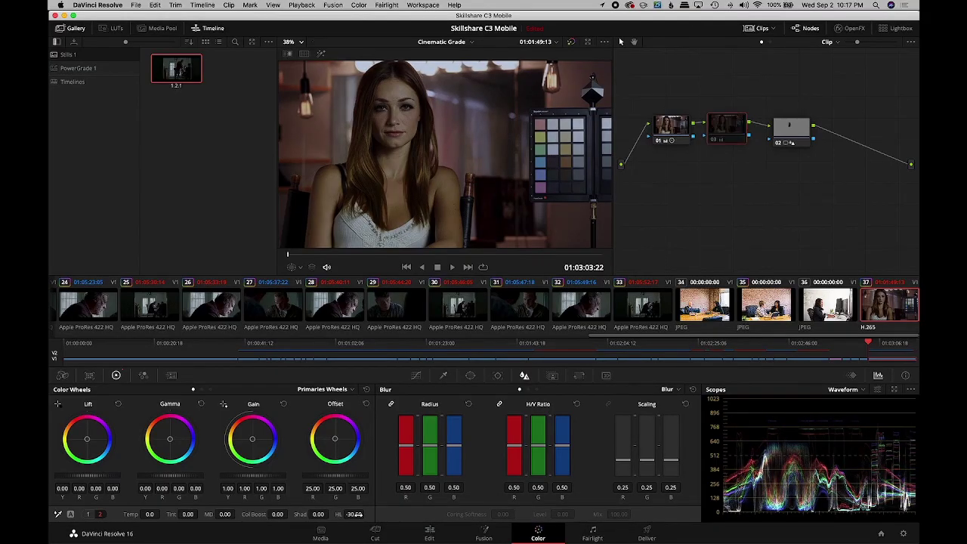
key(ctrl+d)
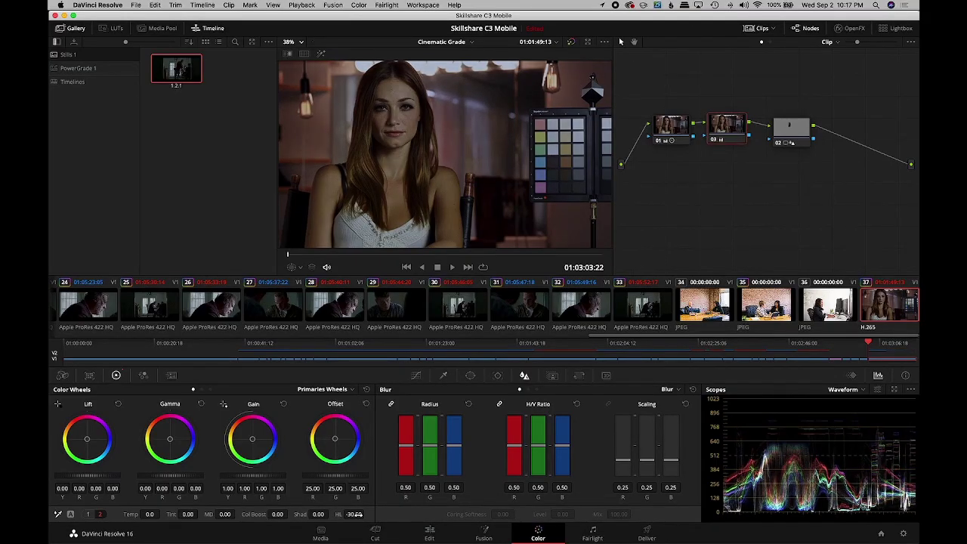
key(ctrl+d)
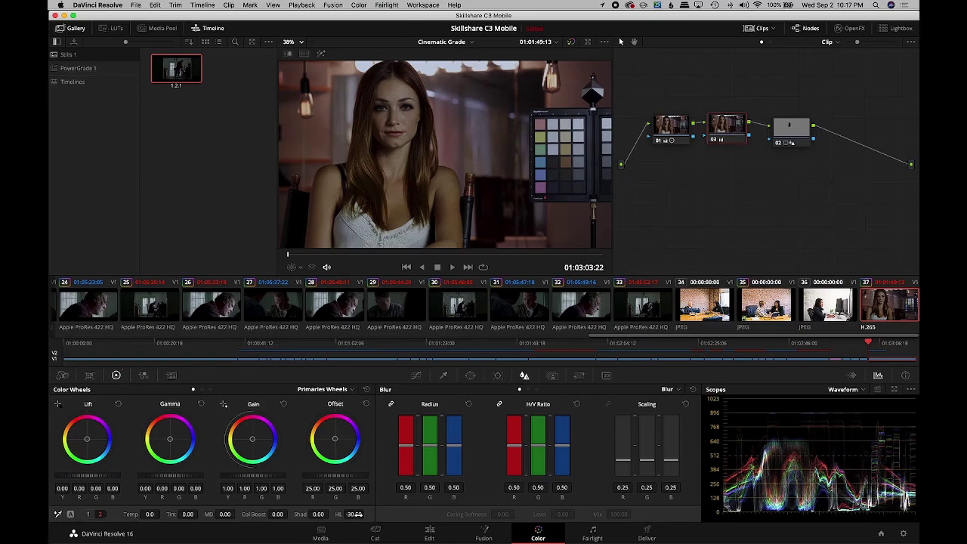
drag(780, 139, 789, 134)
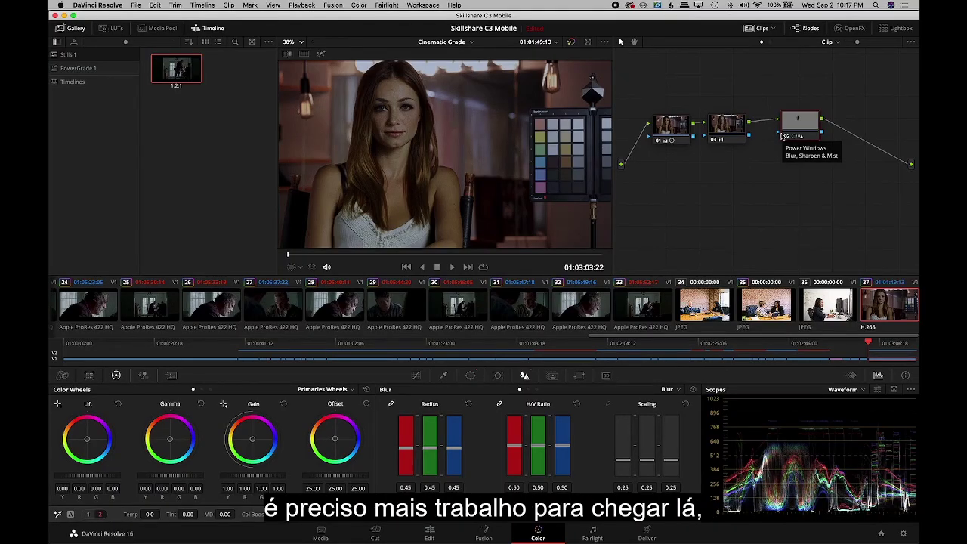
- Compare the portrait in clip 37 with the graded film-scene clips 28 to 33, ending back on the portrait
click(642, 308)
click(585, 310)
click(522, 311)
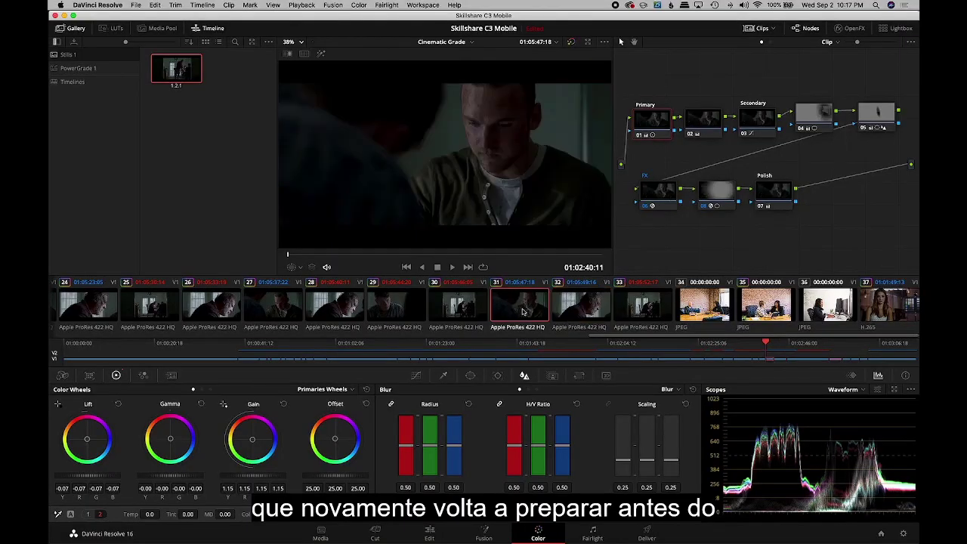
click(392, 313)
click(337, 313)
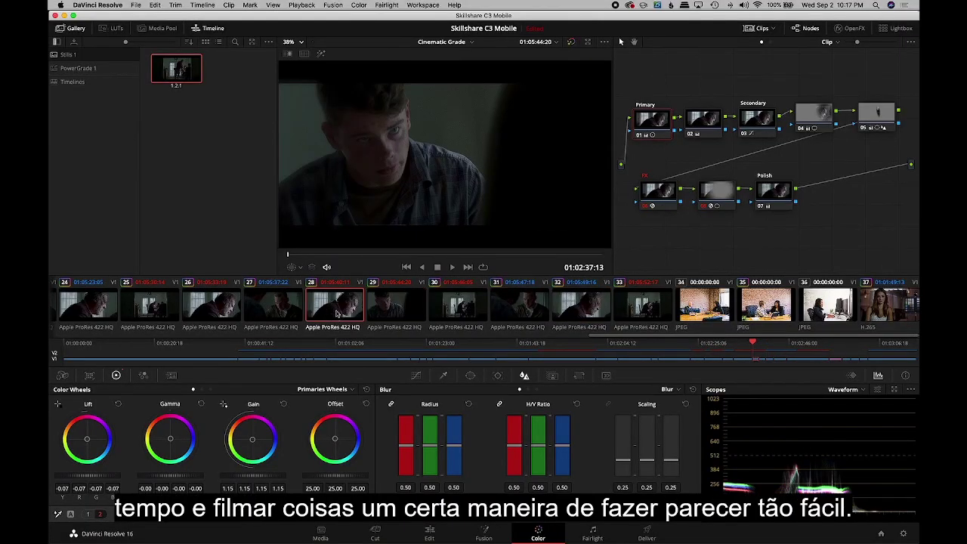
click(465, 316)
click(573, 308)
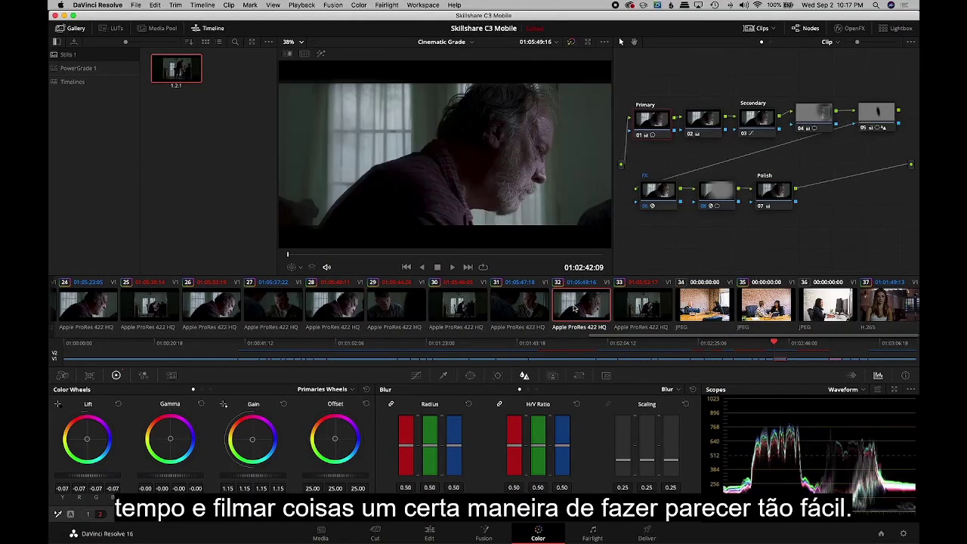
click(911, 312)
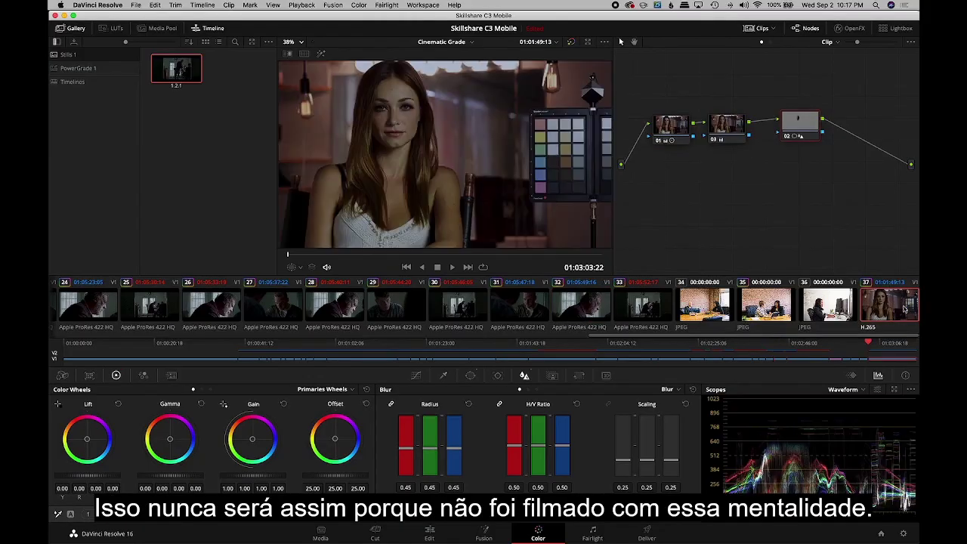
click(629, 313)
click(580, 307)
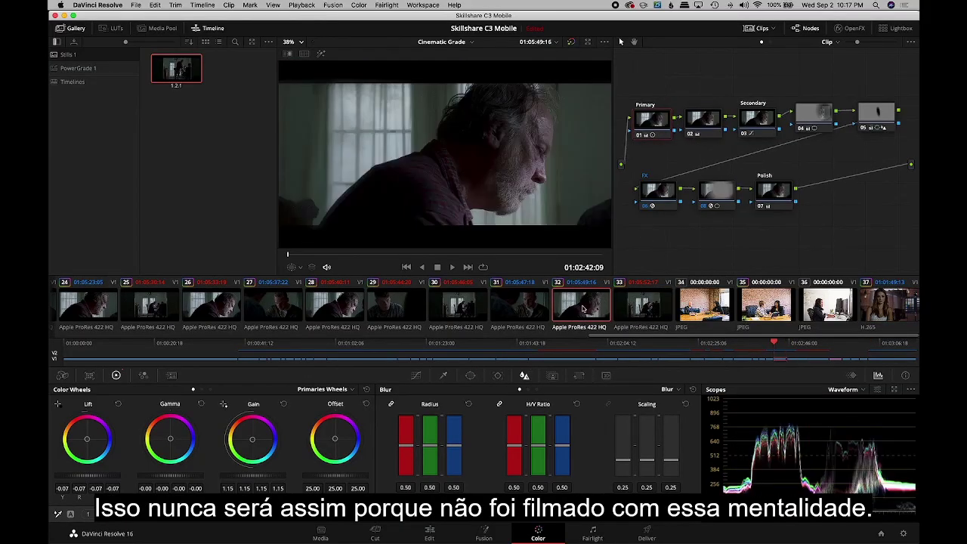
click(529, 307)
click(574, 308)
click(653, 305)
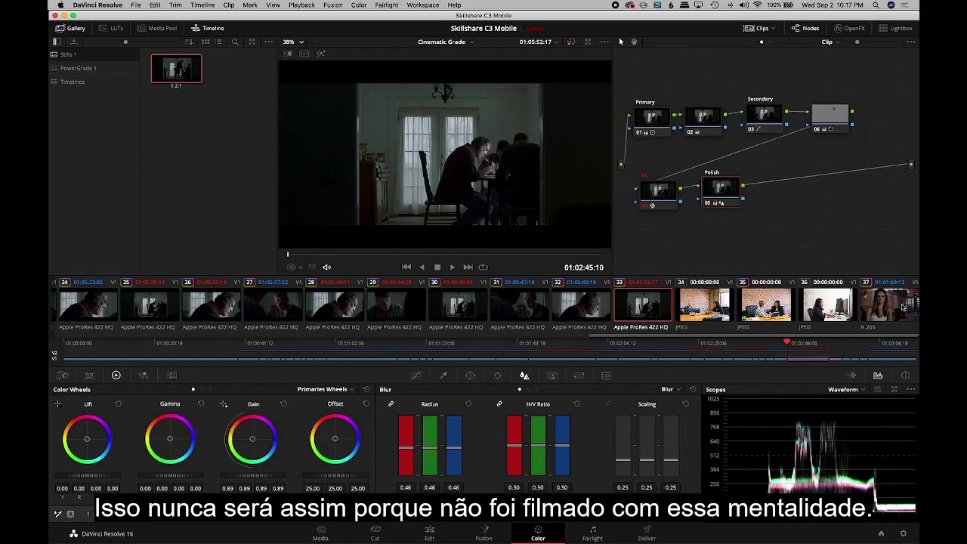
click(903, 307)
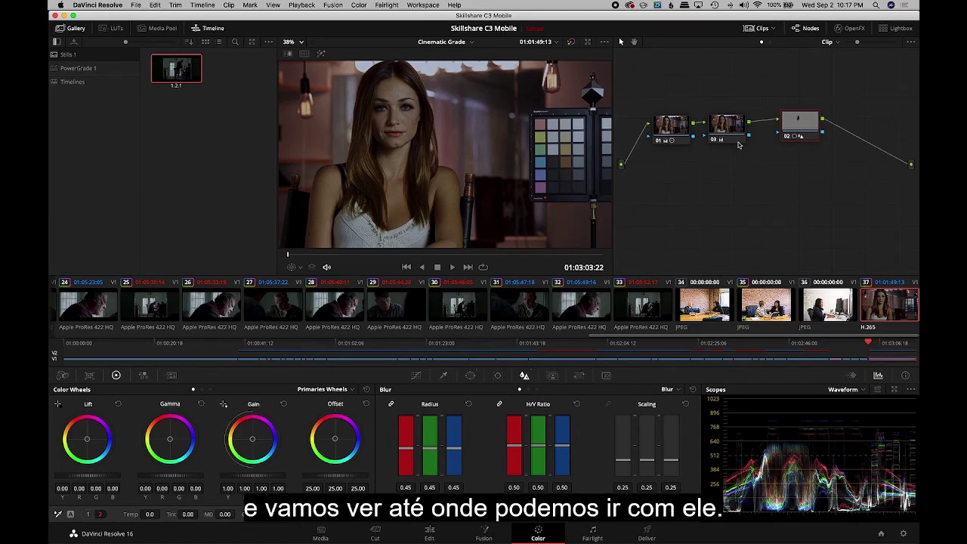
- Make room in the node graph and add a serial node before node 02
click(678, 135)
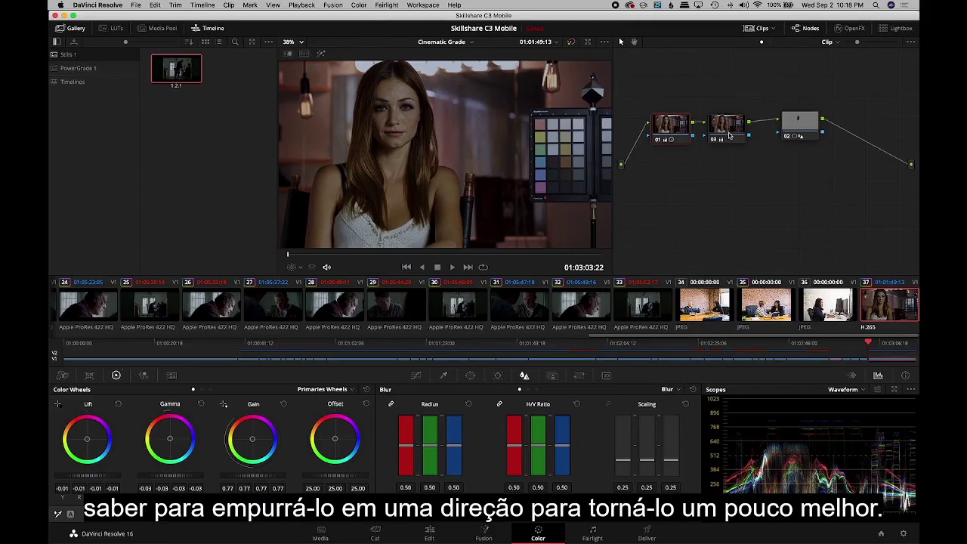
drag(797, 134, 832, 134)
key(shift+s)
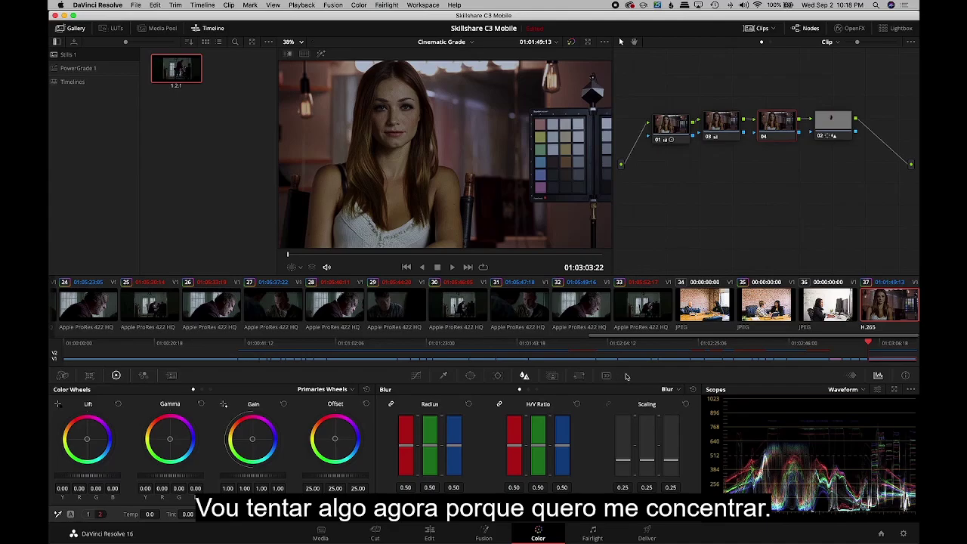
- Place a circular window on node 04 around the woman's head and upper body, with size about 43 and softness about 12.3
click(468, 375)
click(395, 448)
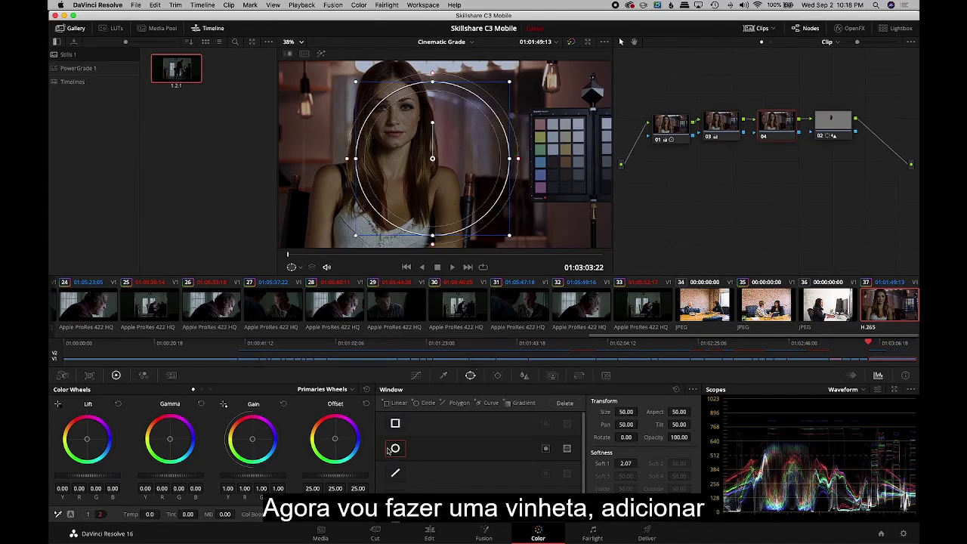
drag(451, 205, 417, 186)
drag(470, 221, 509, 245)
drag(513, 139, 539, 143)
scroll(538, 143, up, 1)
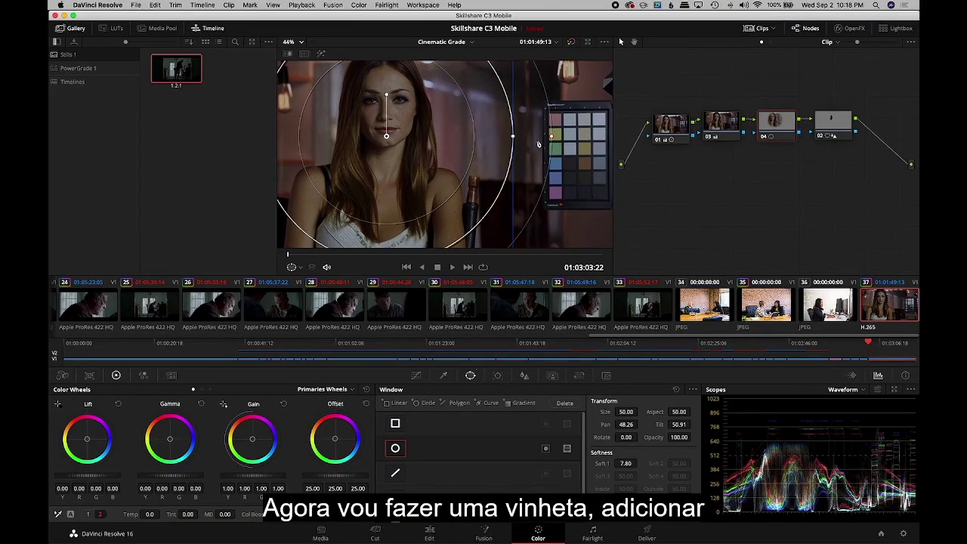
click(289, 42)
click(289, 55)
key(shift+h)
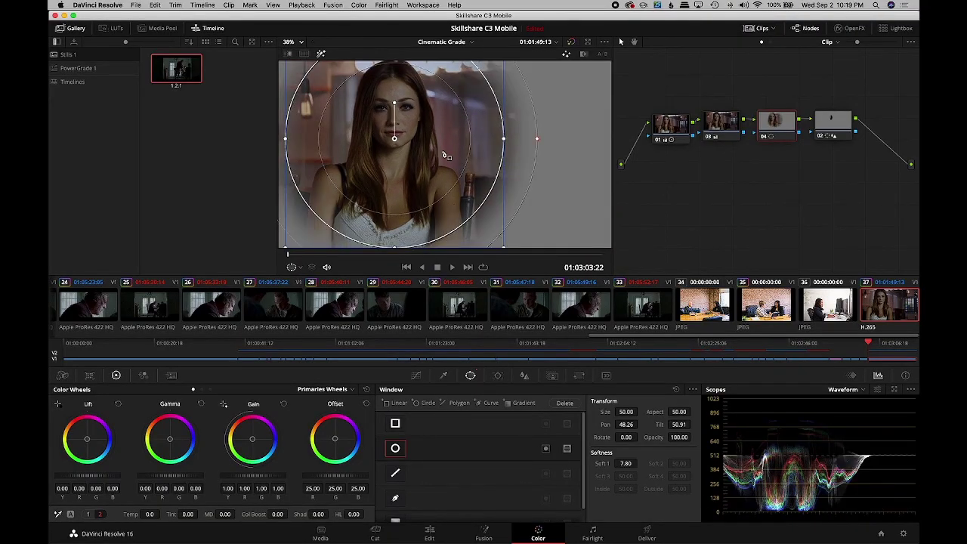
drag(536, 138, 460, 132)
key(shift+h)
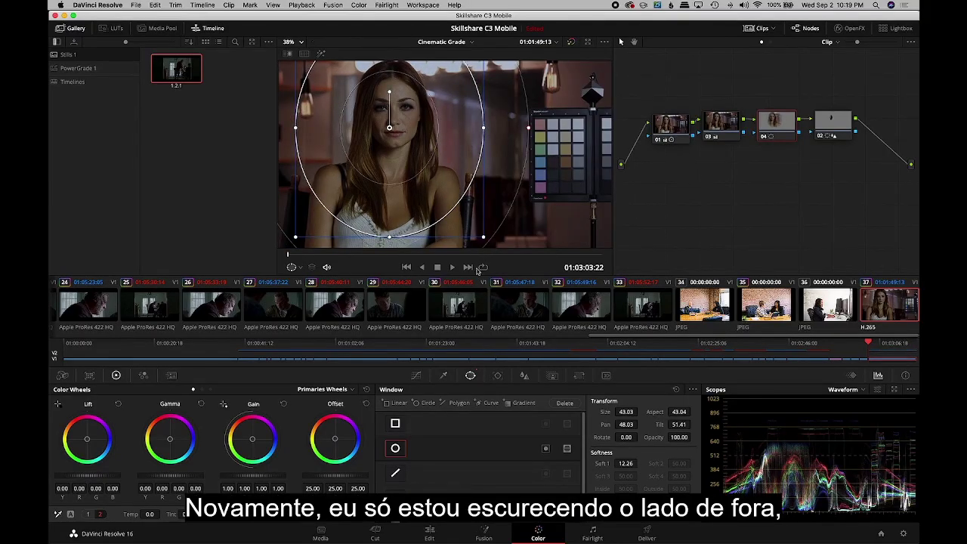
- Invert the window and lower the gain to 0.87 for a vignette, recentring the window at pan 47.78 and tilt 51.31
click(545, 448)
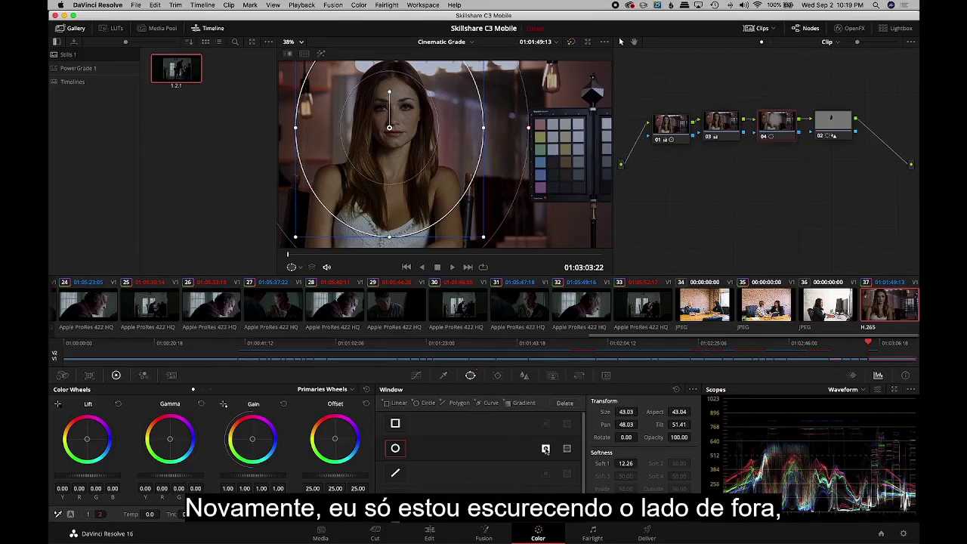
key(shift+h)
key(shift+h)
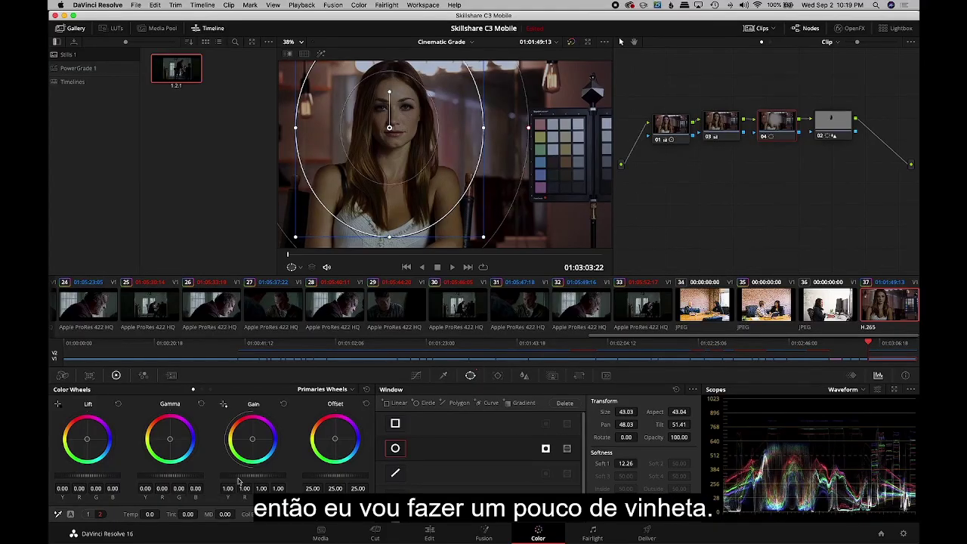
drag(234, 475, 198, 476)
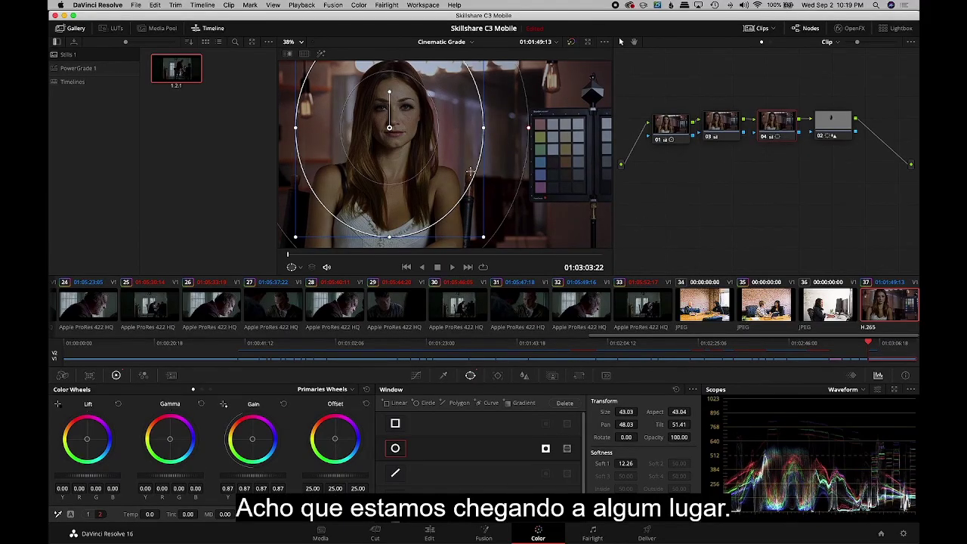
drag(400, 131, 396, 135)
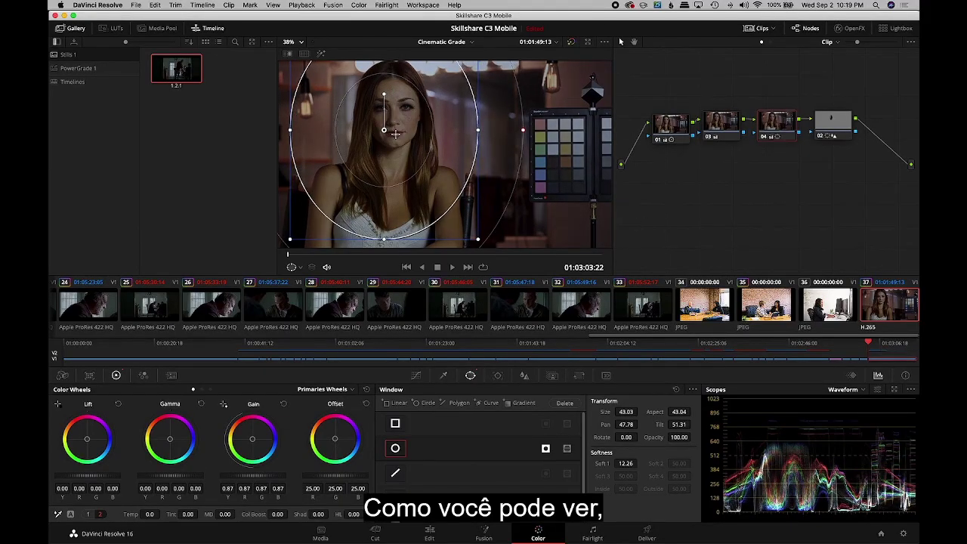
- Bypass all of the portrait's nodes to view the ungraded shot
click(669, 124)
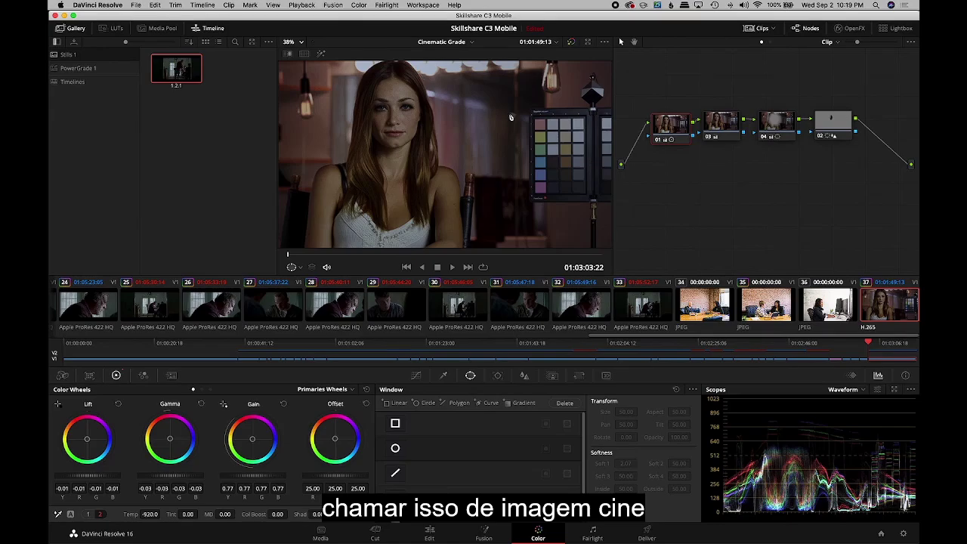
key(alt+d)
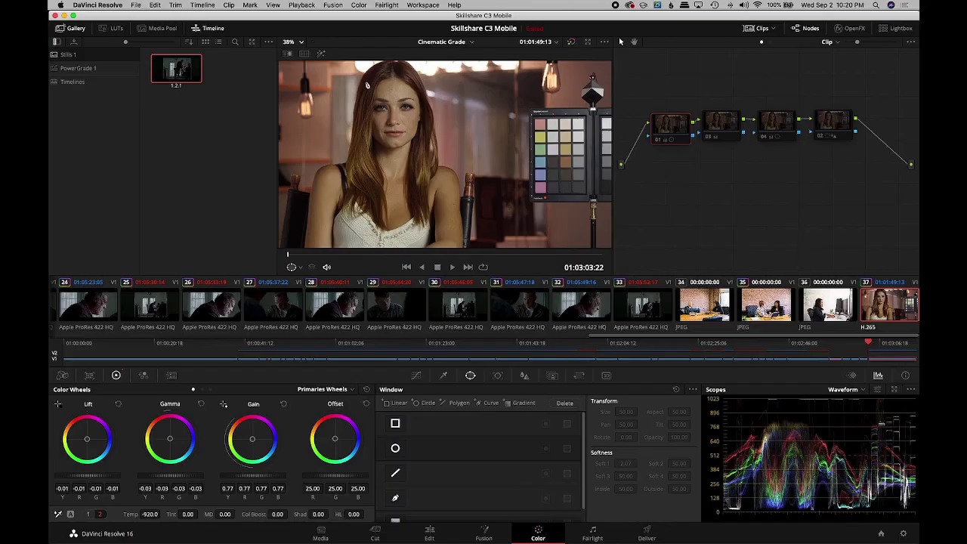
- Re-enable all of the portrait's nodes and raise the gain on node 02, the face window, to 1.06
key(alt+d)
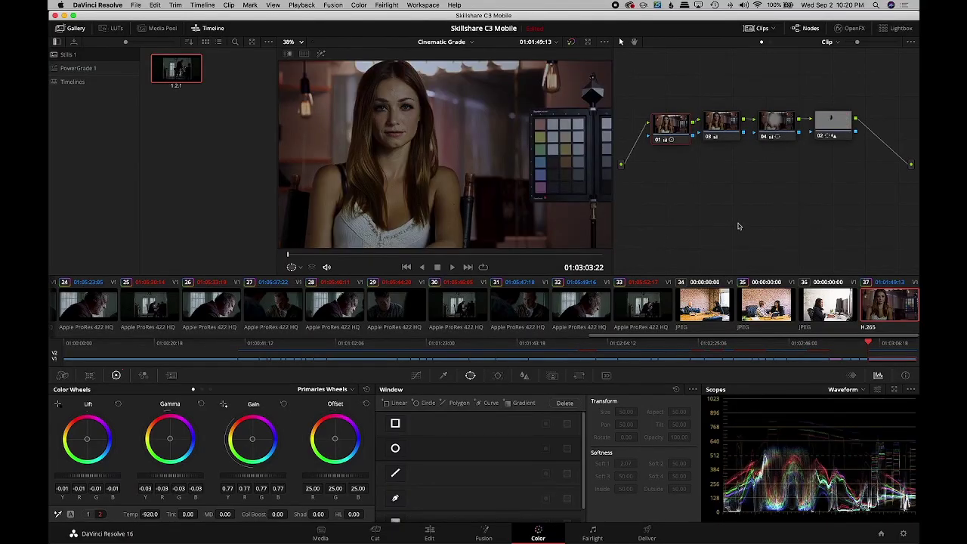
drag(831, 135, 822, 133)
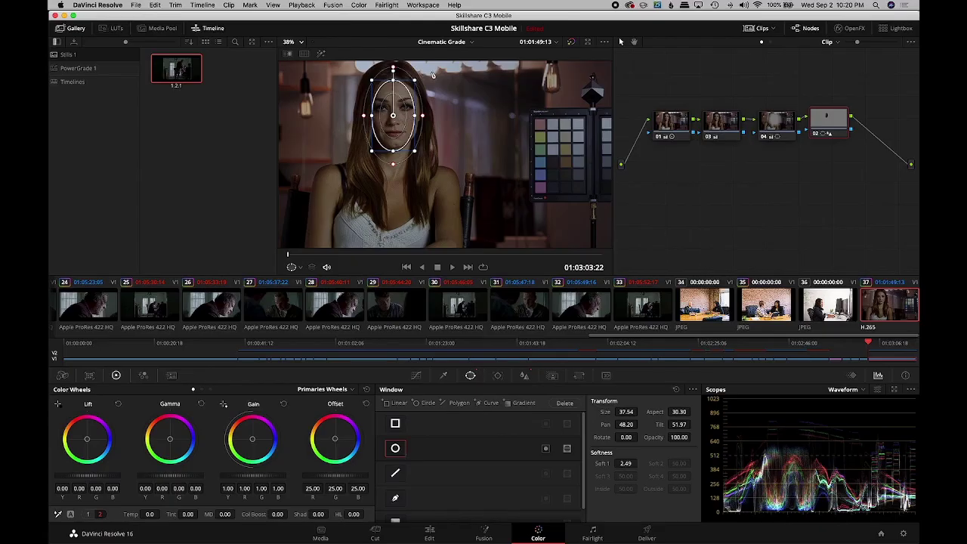
drag(247, 477, 278, 475)
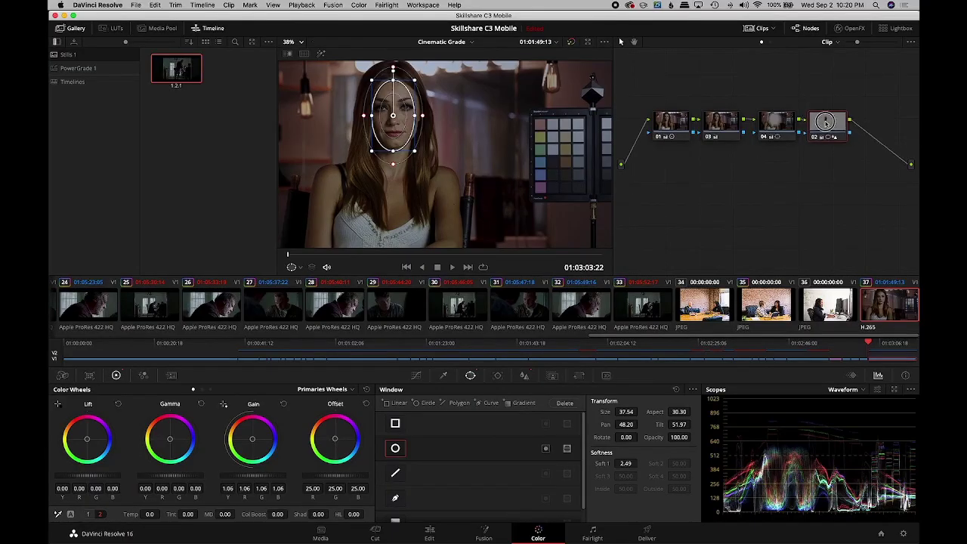
- Add a serial node after node 02 and place it below node 01 in the graph
key(alt+s)
drag(878, 127, 669, 171)
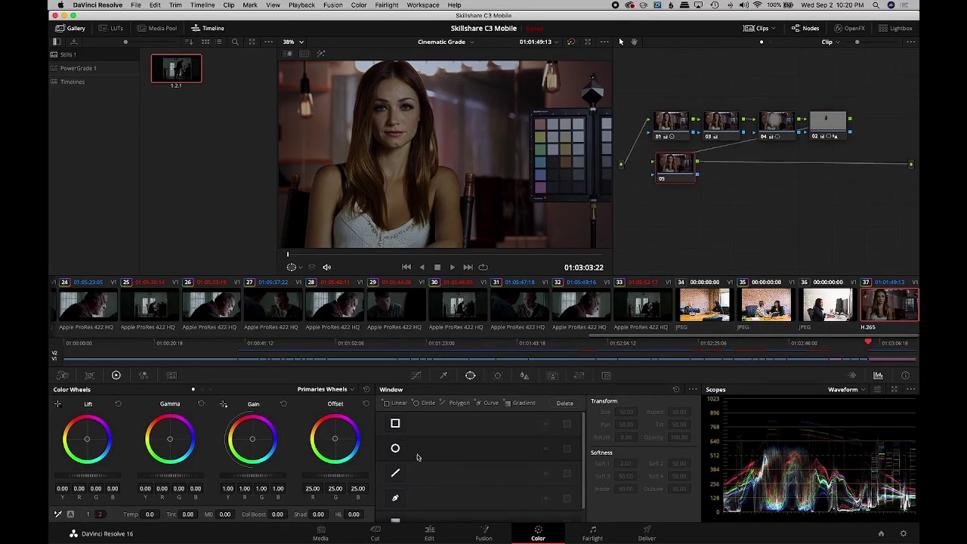
- Trace a closed curve window around the woman's head, hair, shoulders and torso on node 05, down to the frame's lower edge
click(395, 498)
click(302, 246)
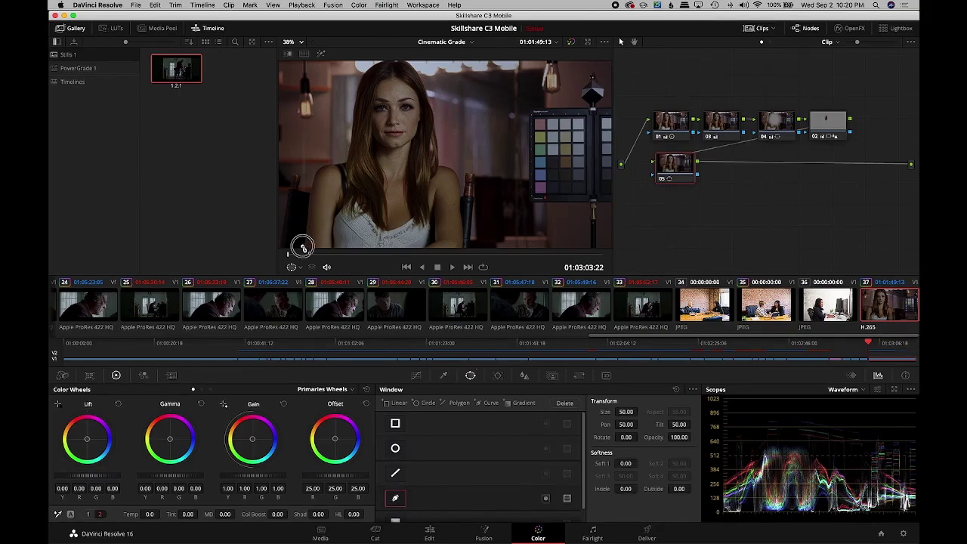
click(311, 176)
click(327, 162)
click(344, 162)
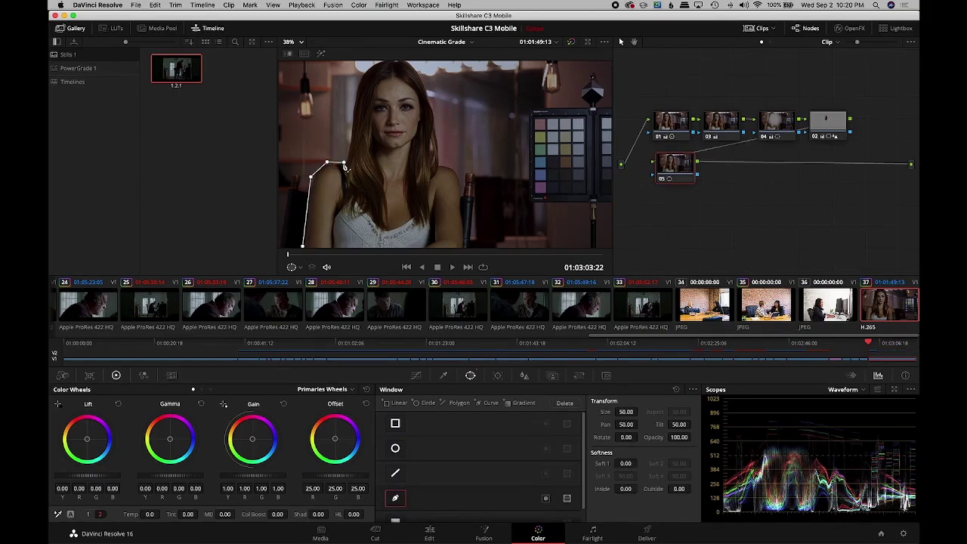
click(351, 136)
click(355, 91)
click(365, 68)
click(384, 61)
click(410, 62)
click(424, 91)
click(437, 108)
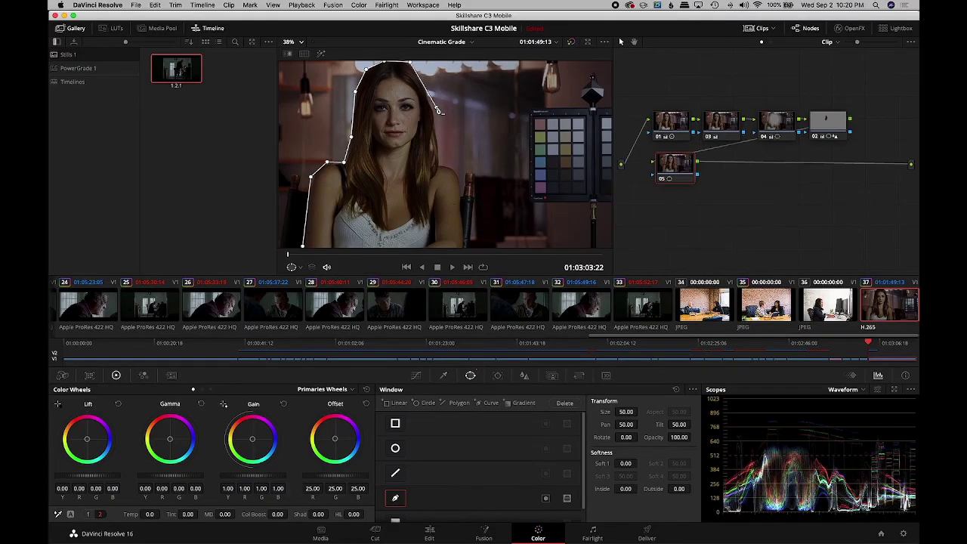
click(439, 163)
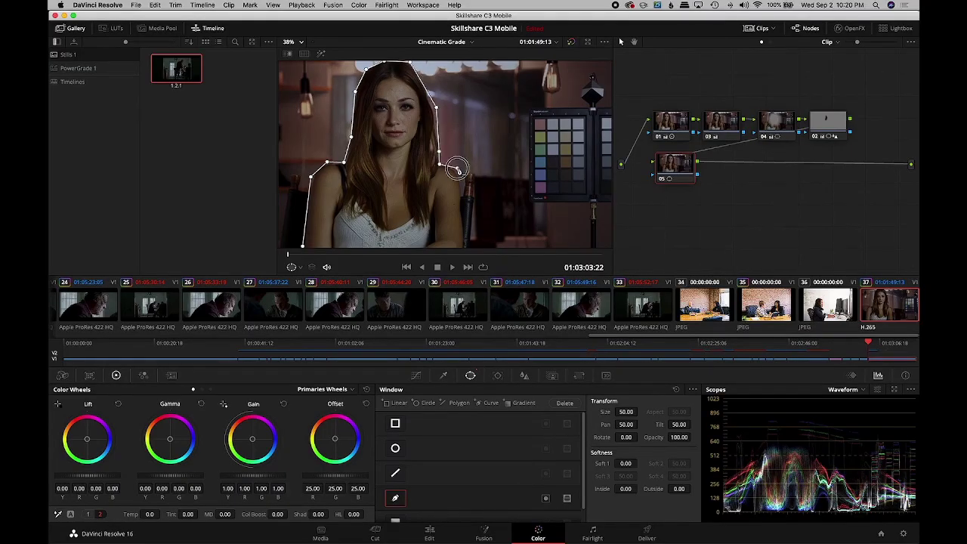
click(456, 168)
click(469, 205)
click(473, 242)
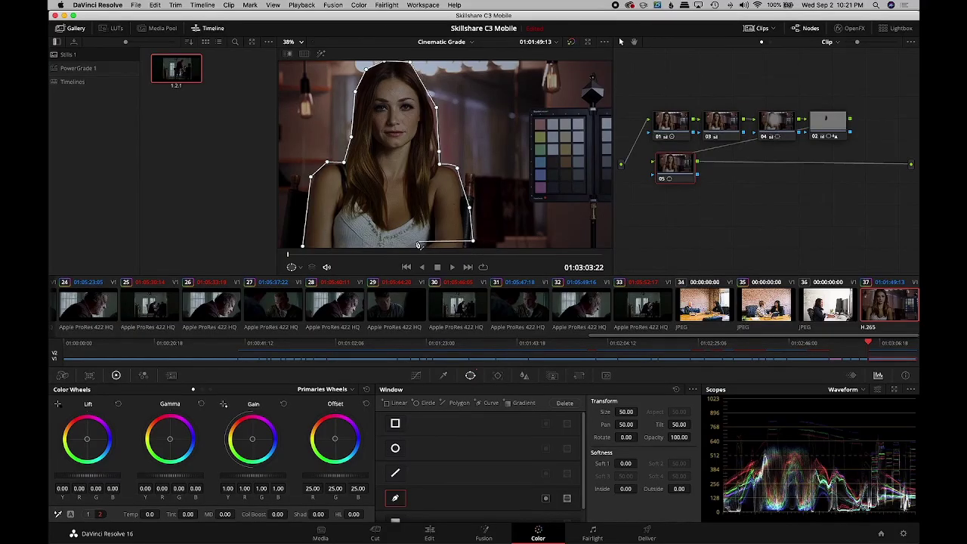
click(303, 245)
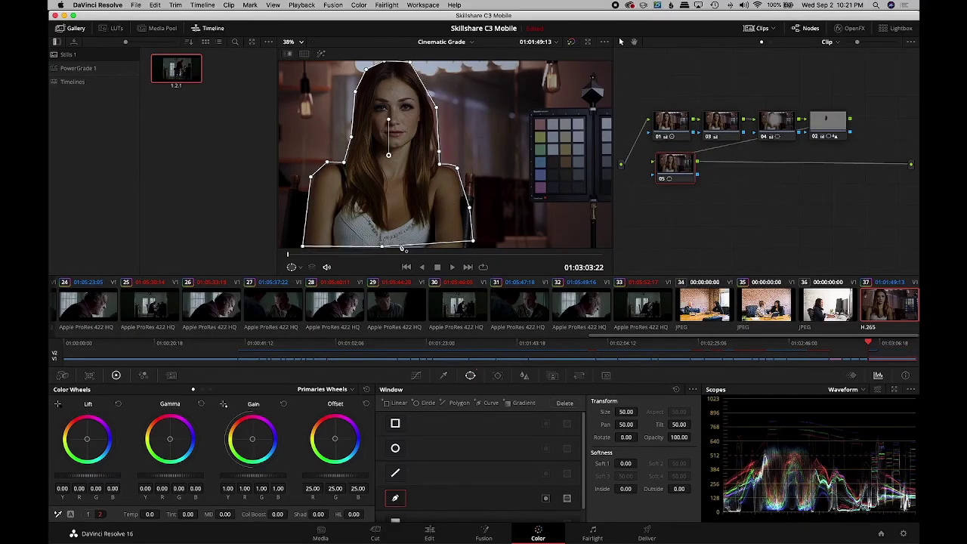
drag(474, 243, 465, 247)
- Highlight the curve window's selection, set its Soft 1 to 20.08 and invert it to isolate the background
key(shift+h)
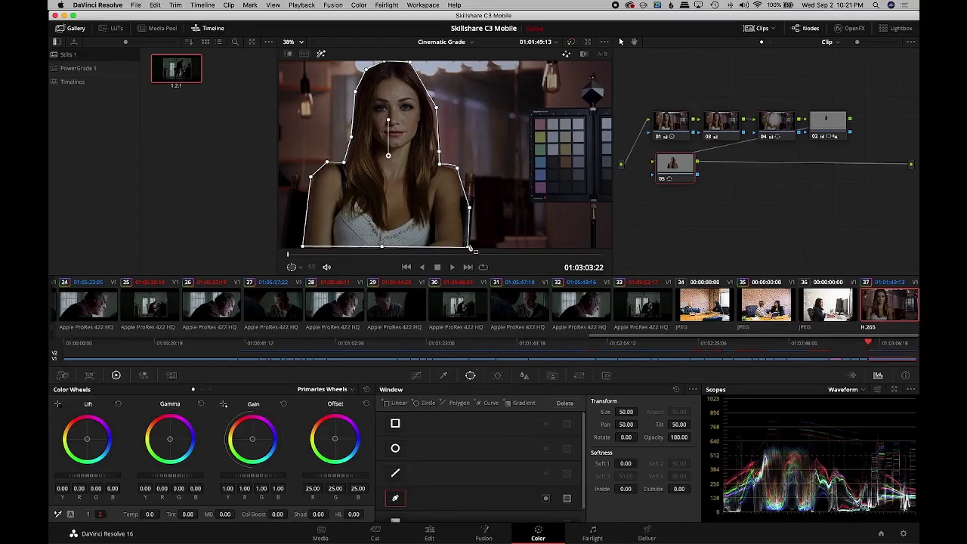
drag(626, 464, 874, 480)
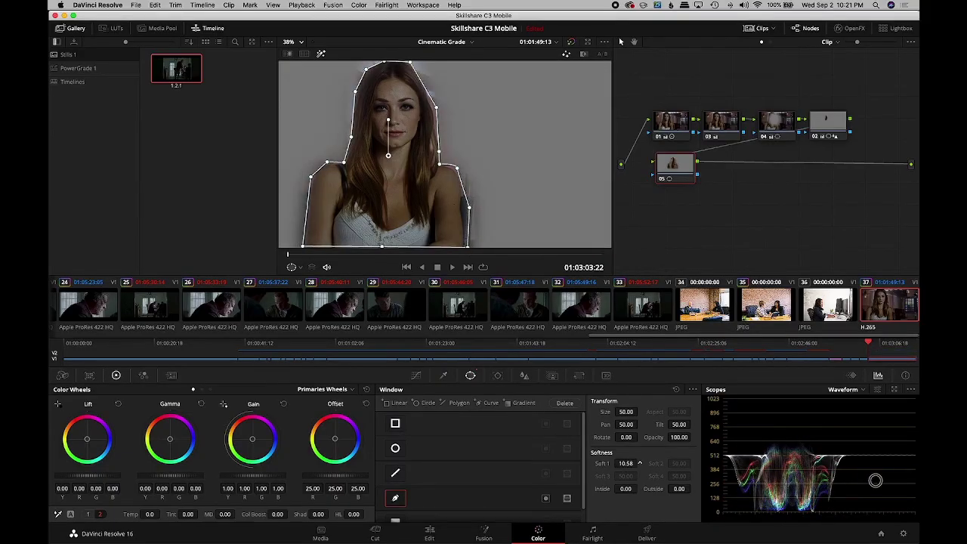
double_click(625, 463)
text(8.08)
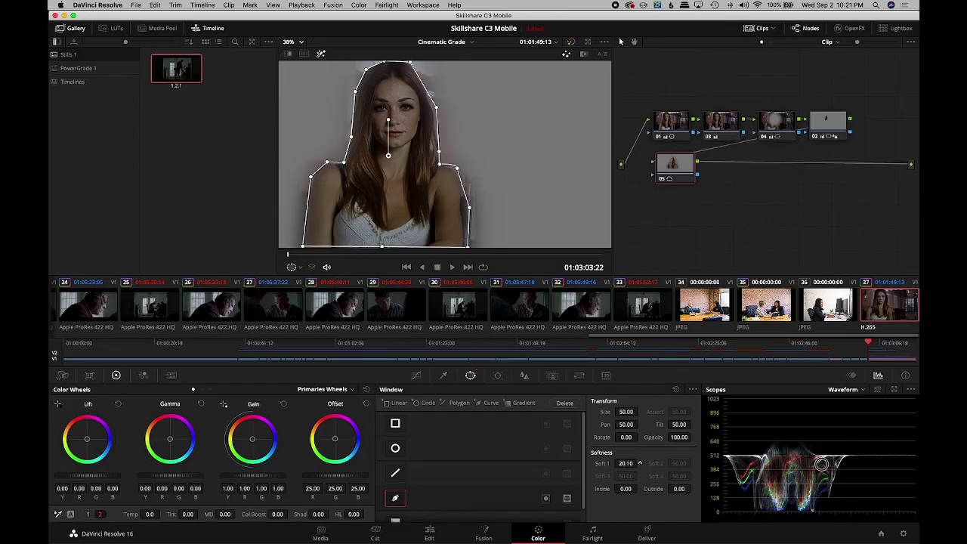
key(Return)
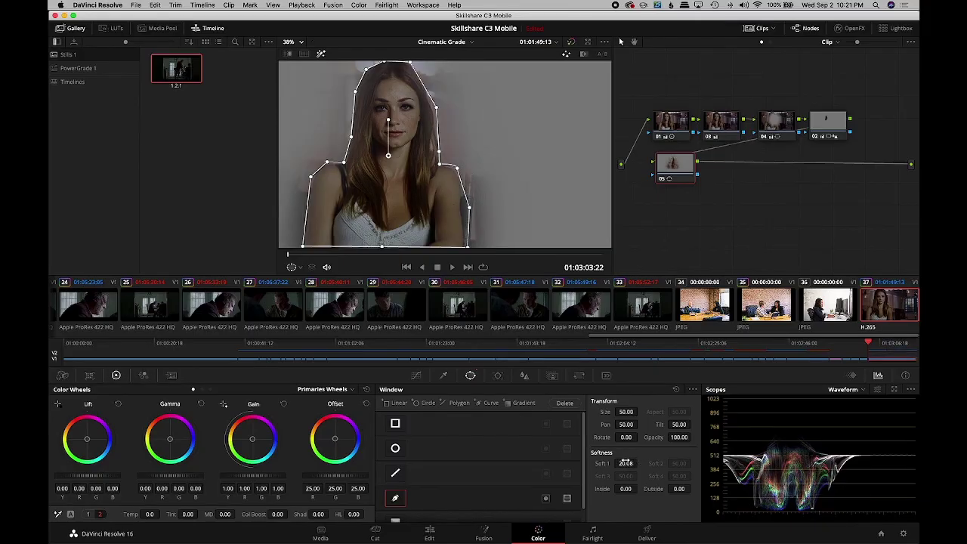
click(546, 499)
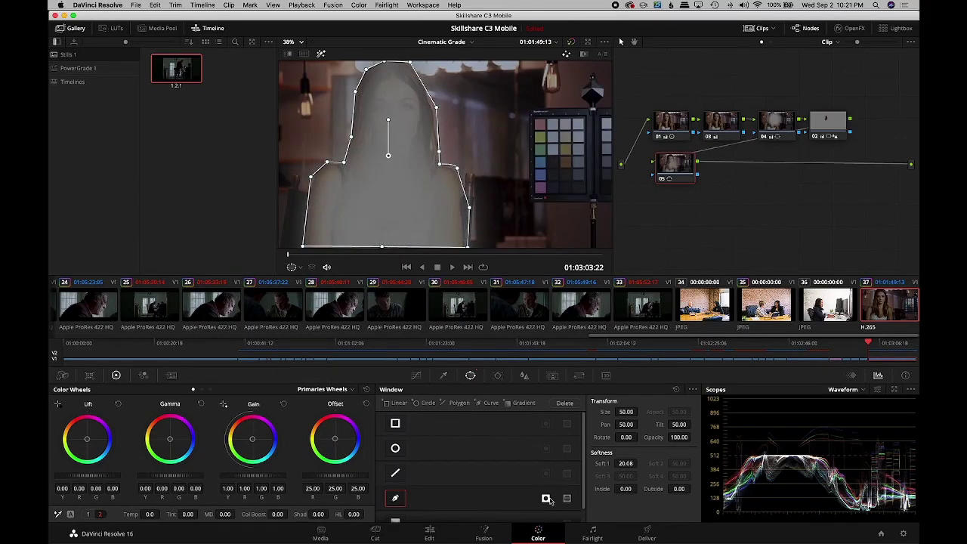
- Blur the background on node 05 with a linked RGB radius of 0.67
click(528, 376)
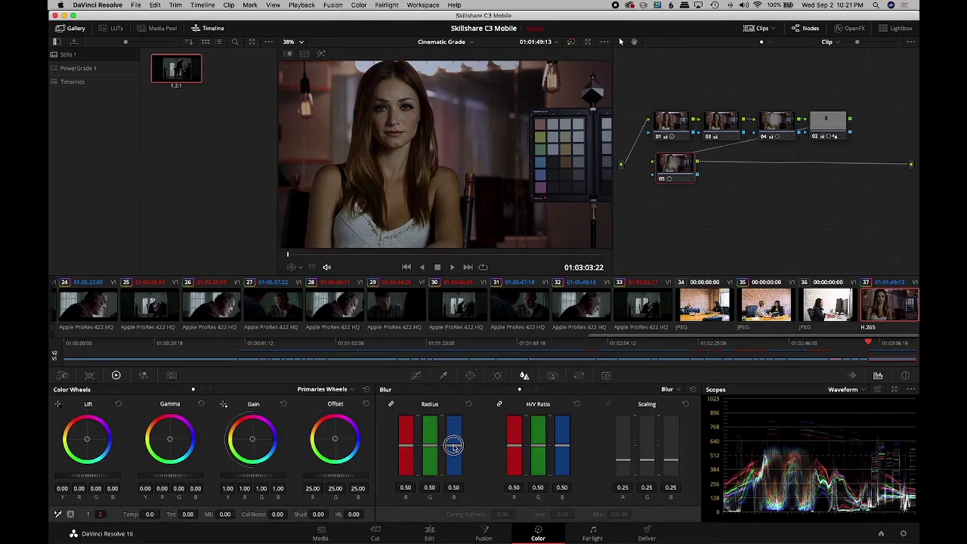
drag(453, 446, 453, 433)
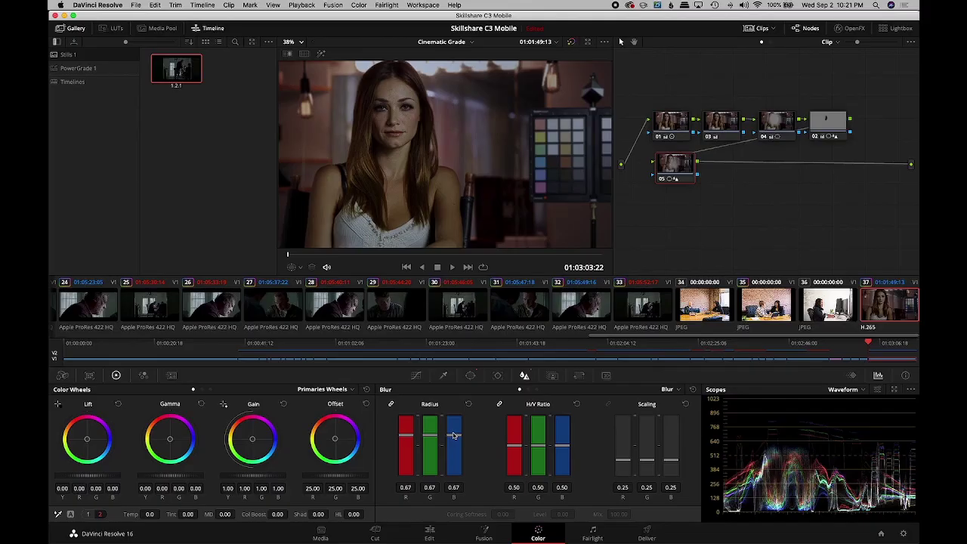
- Align node 05 under node 01 and toggle it off and on to compare the background with and without blur
drag(680, 167, 677, 167)
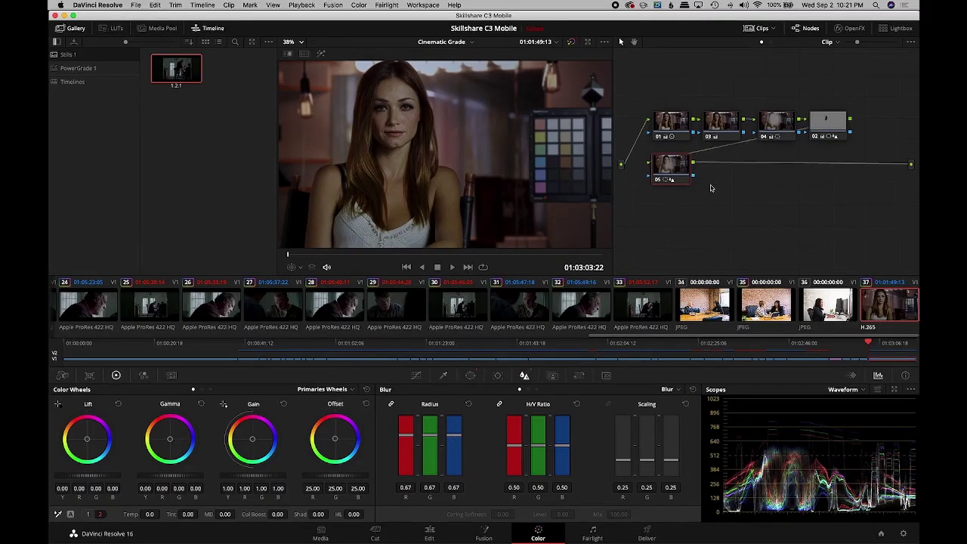
key(super+d)
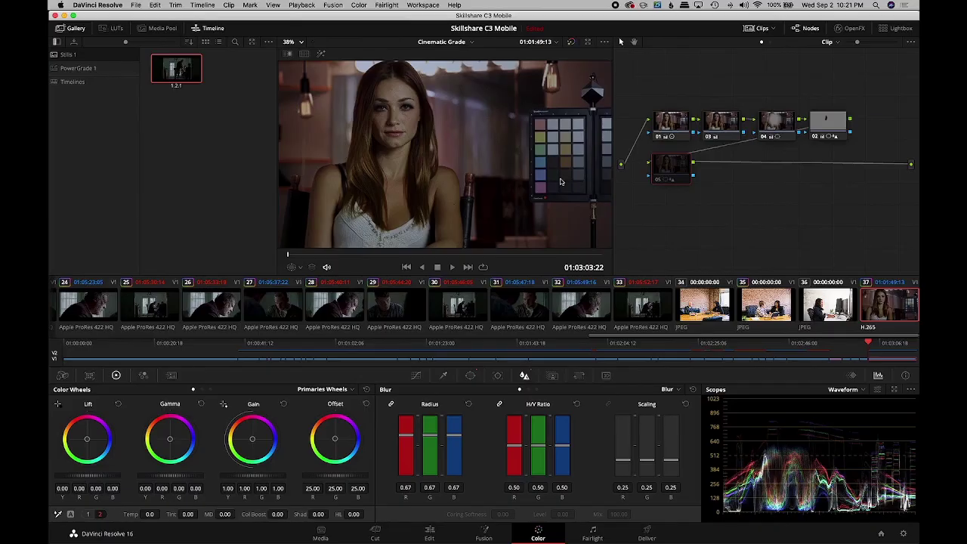
key(super+d)
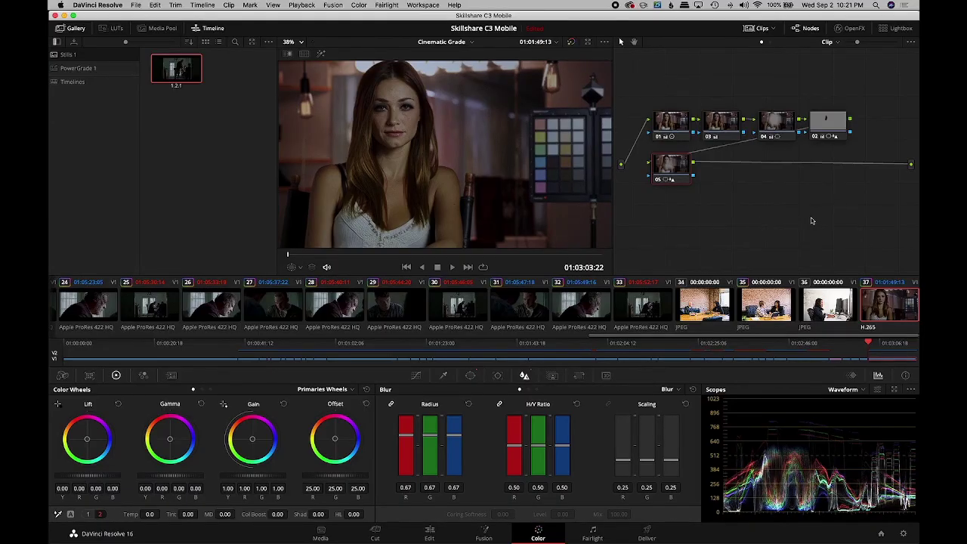
key(super+d)
key(super+d)
key(super+d)
key(super+d)
- Increase the background blur radius to 0.71 and compare the shot with node 05 off and on
drag(460, 451, 455, 431)
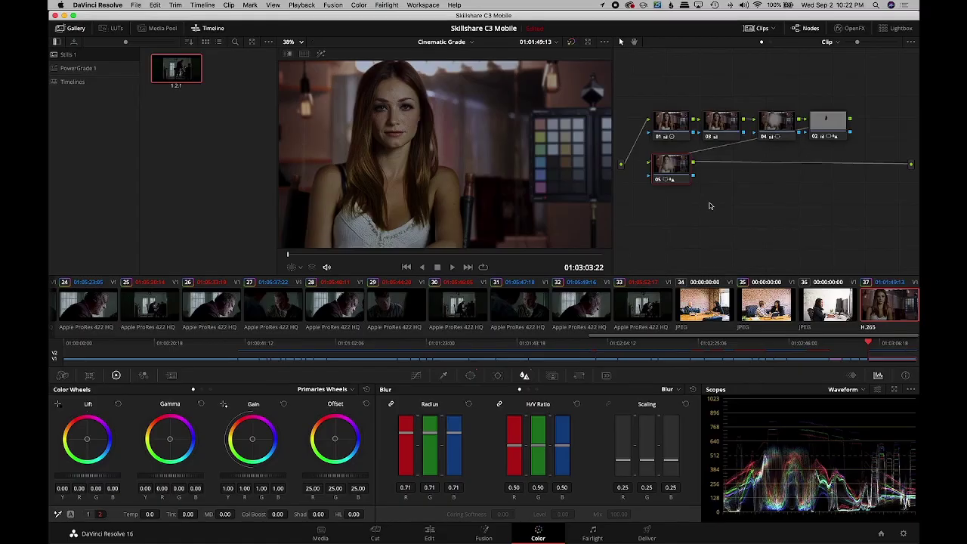
key(ctrl+d)
key(ctrl+d)
- Add a serial node after node 05 and apply FilmConvert Pro 2.20 with Film Color 0, Curve 0 and Grain 50
key(alt+s)
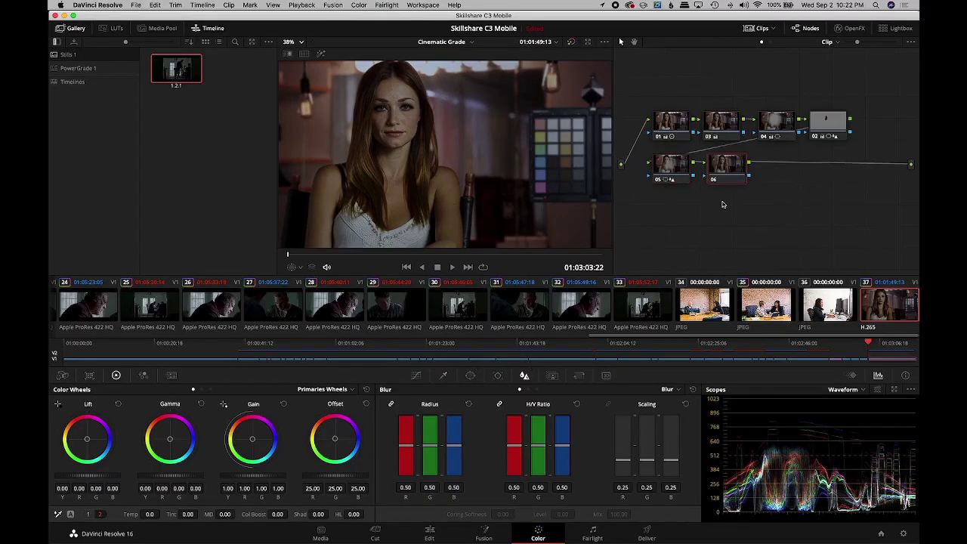
click(849, 28)
scroll(801, 201, down, 10)
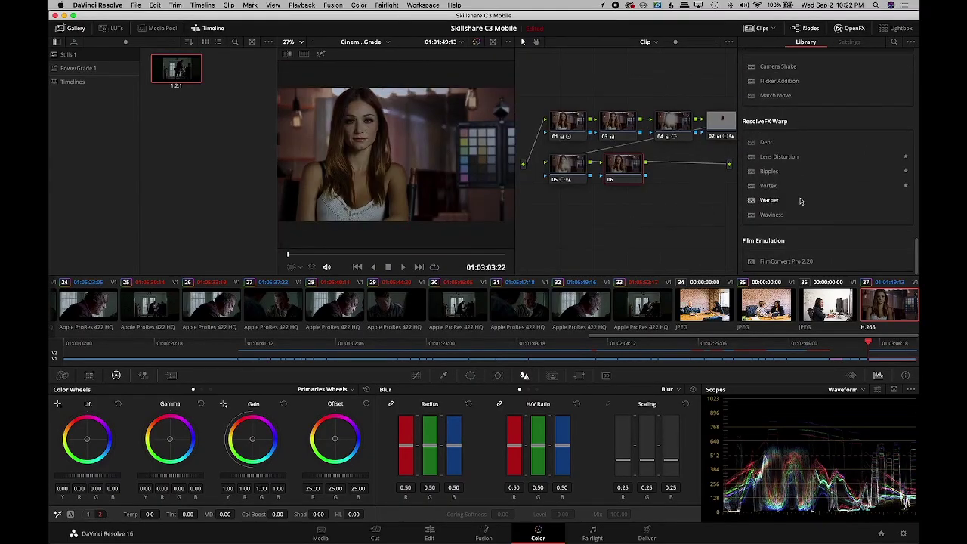
double_click(801, 260)
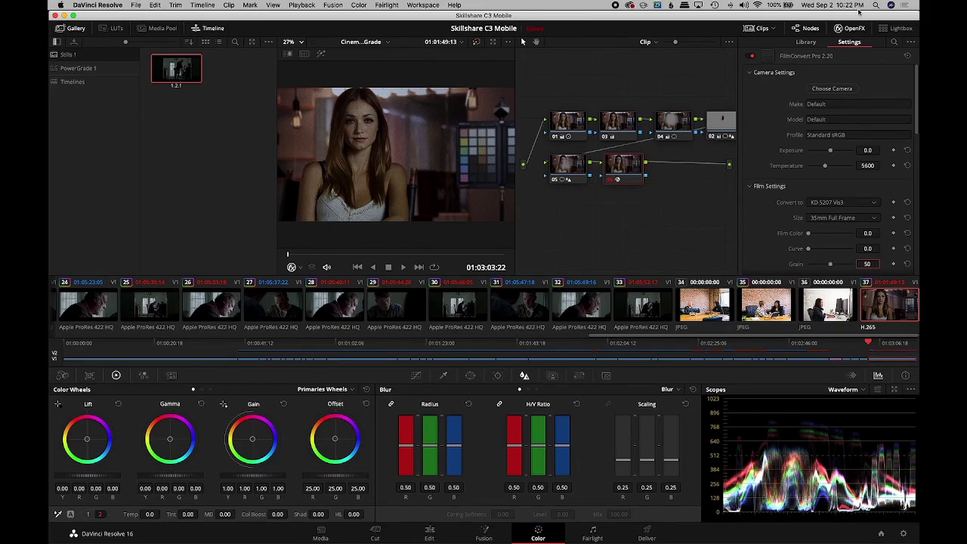
click(852, 28)
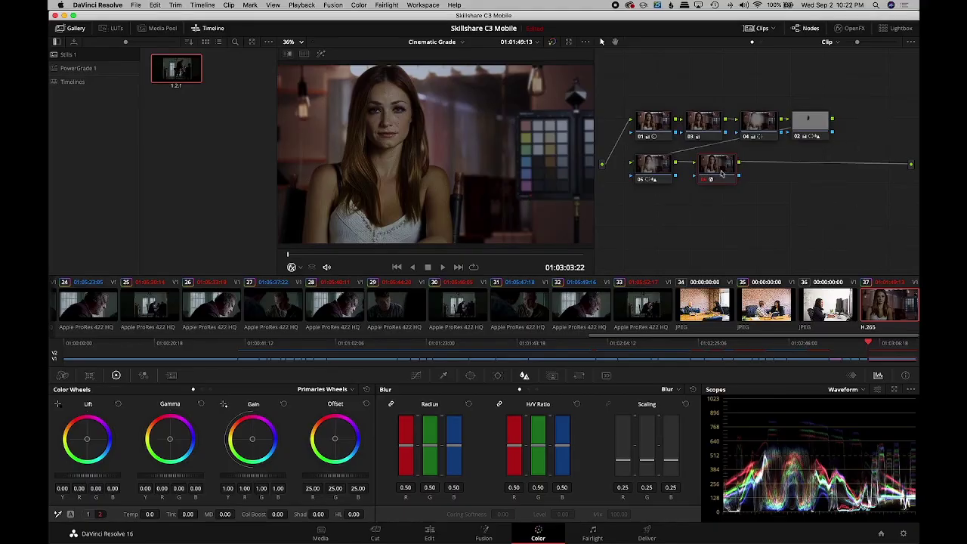
- View the portrait full screen to inspect the film grain, and return to the grading layout
key(super+f)
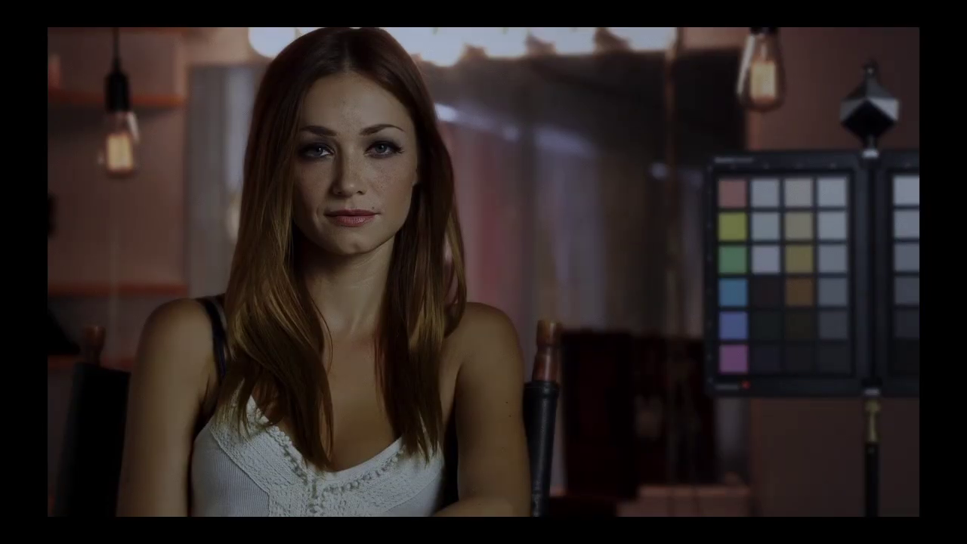
key(super+f)
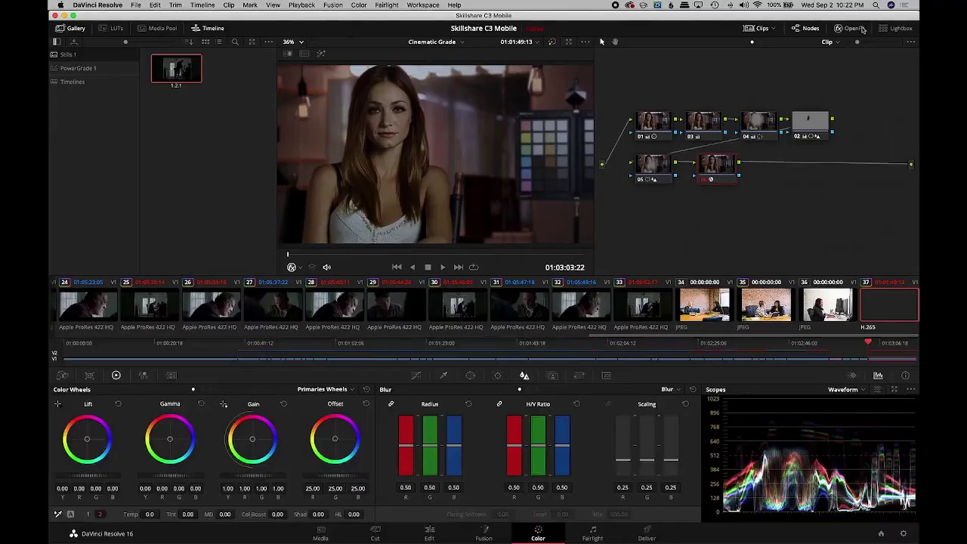
- Set the FilmConvert grain on node 06 to 100
click(867, 263)
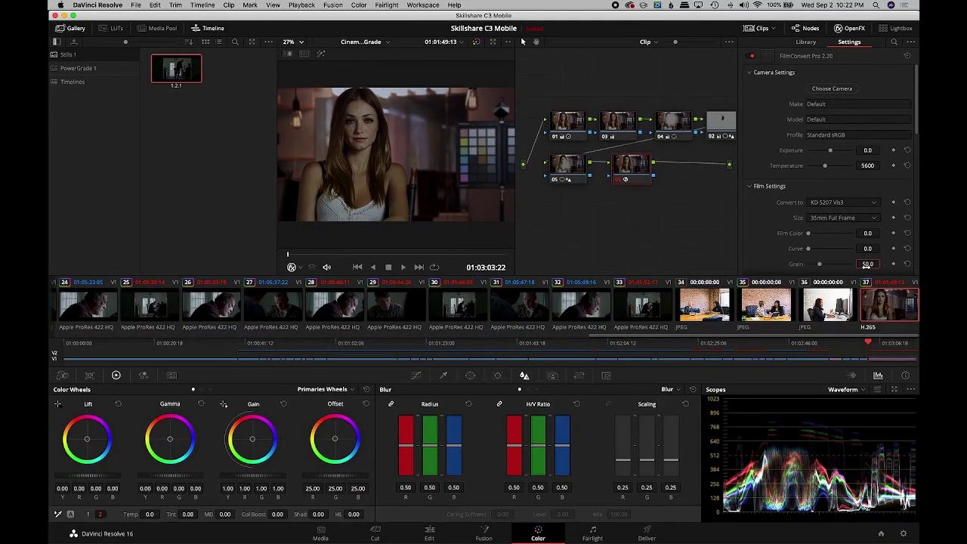
key(Return)
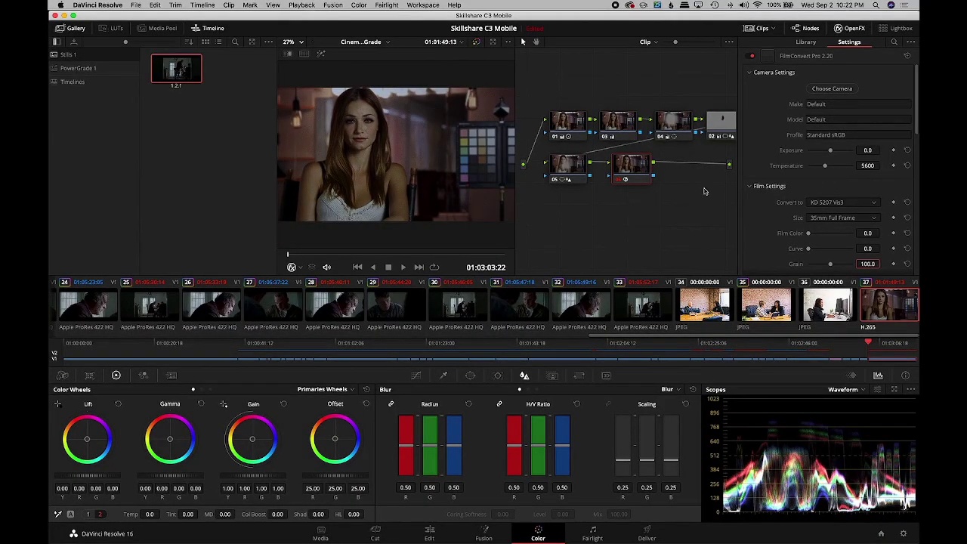
click(859, 32)
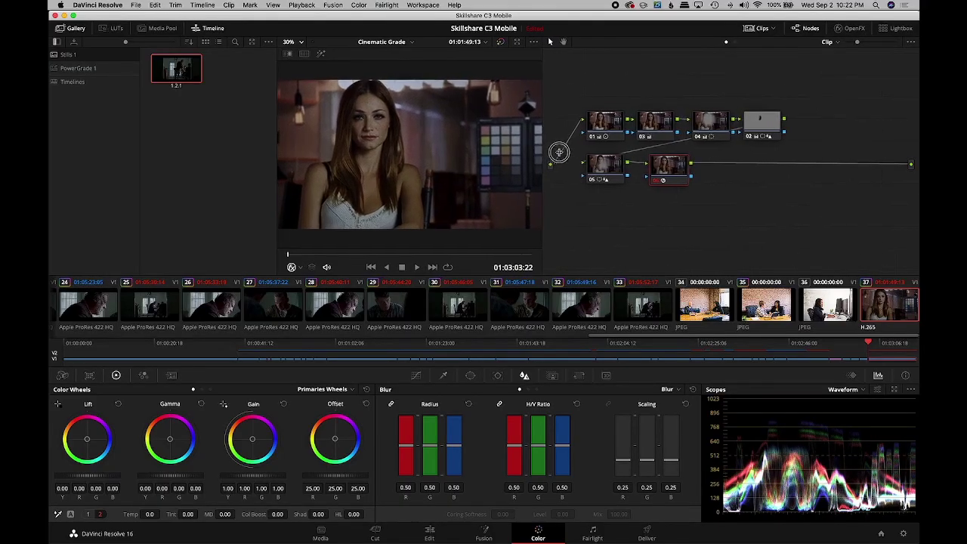
- Inspect the stronger grain on the full-screen portrait and compare the shot using the film grain node 06
key(space)
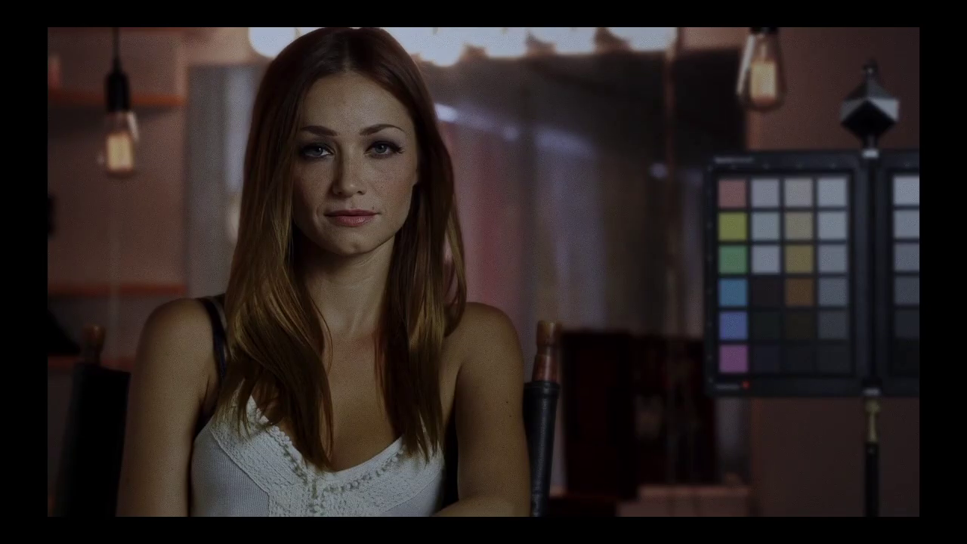
mouse_move(373, 108)
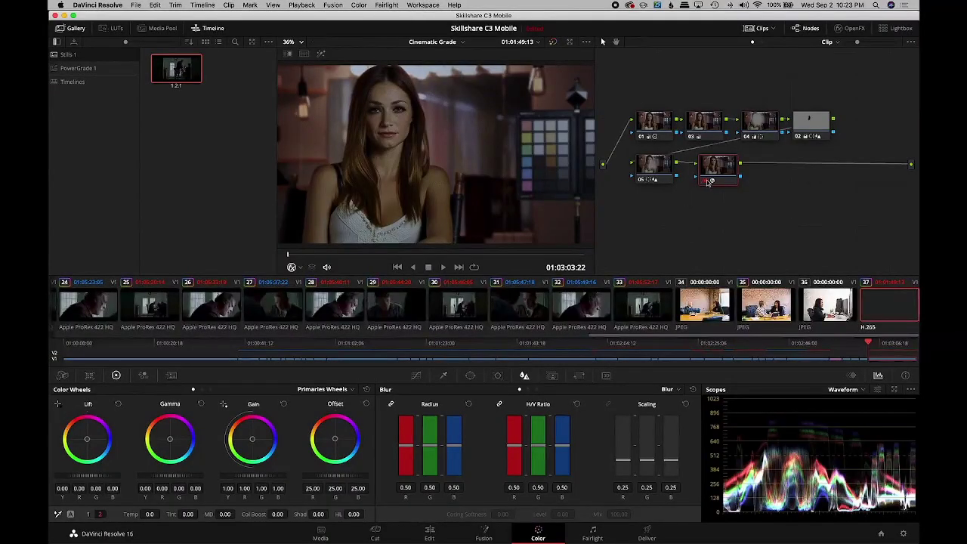
click(707, 179)
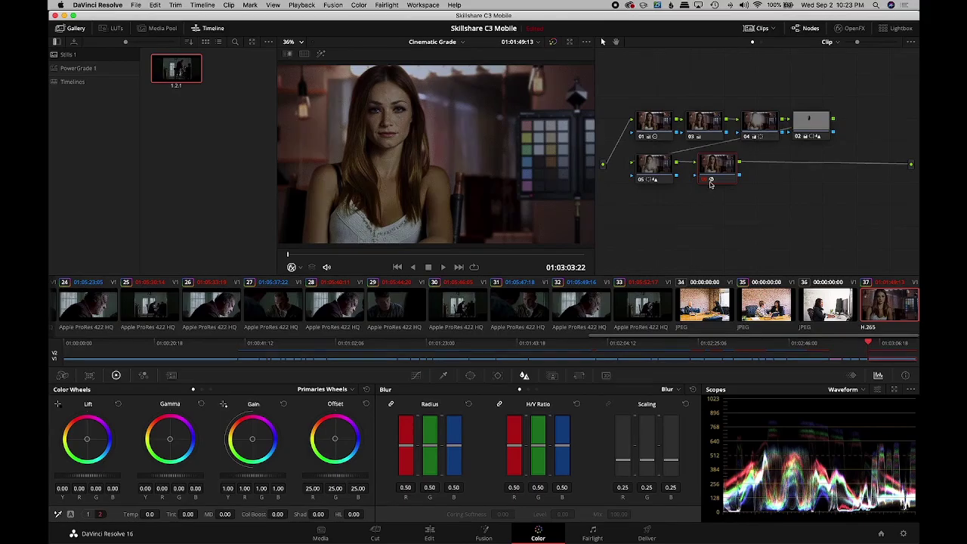
- Disable all of the portrait's nodes and temporarily reset its input sizing to view the original, ungraded frame
click(657, 134)
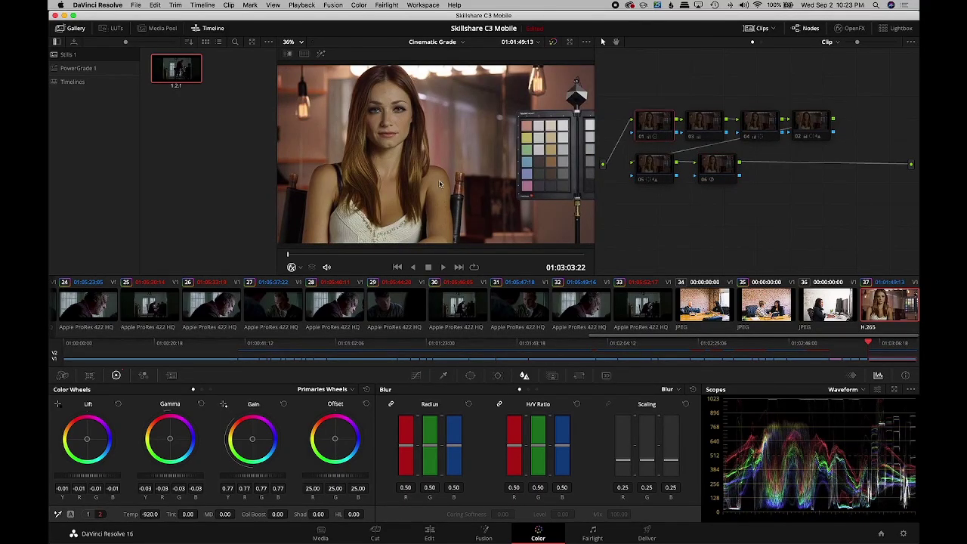
click(579, 375)
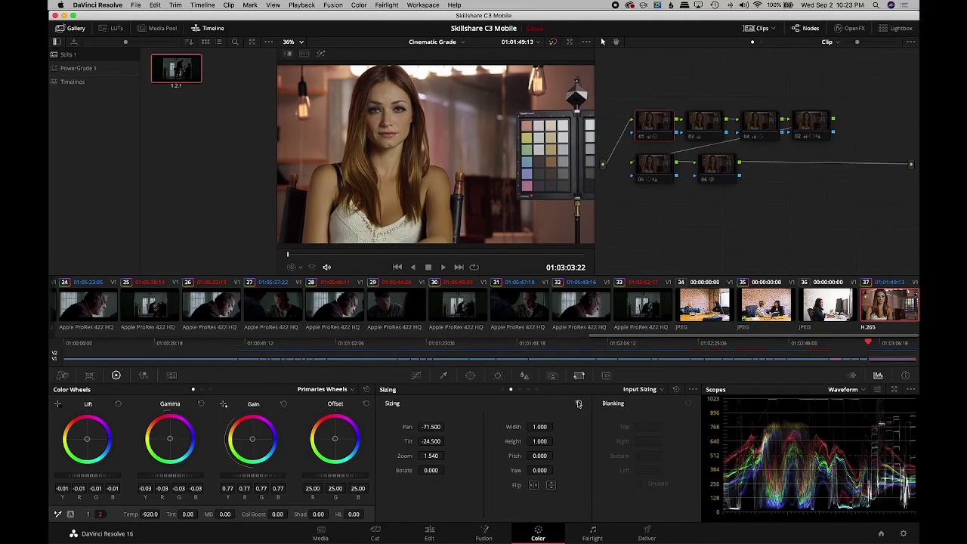
click(579, 405)
key(super+z)
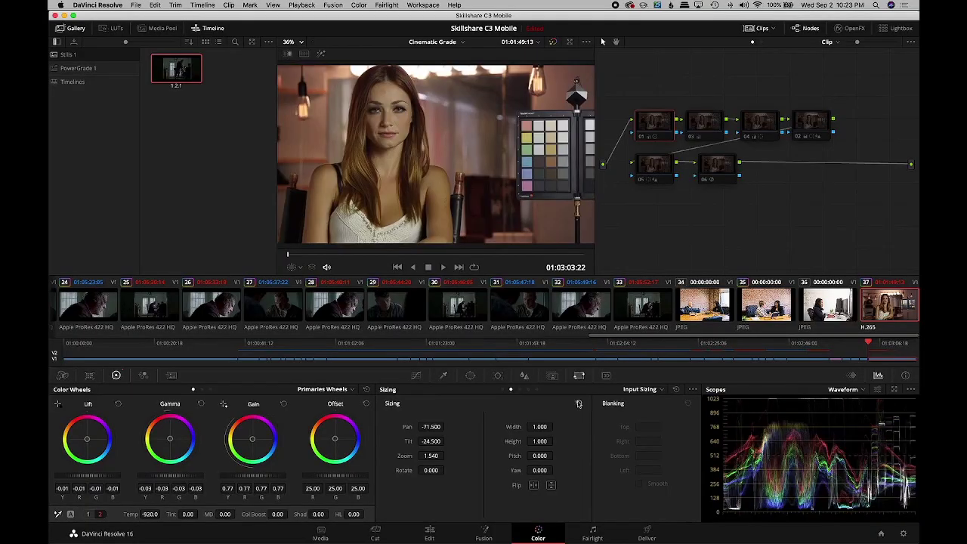
click(579, 404)
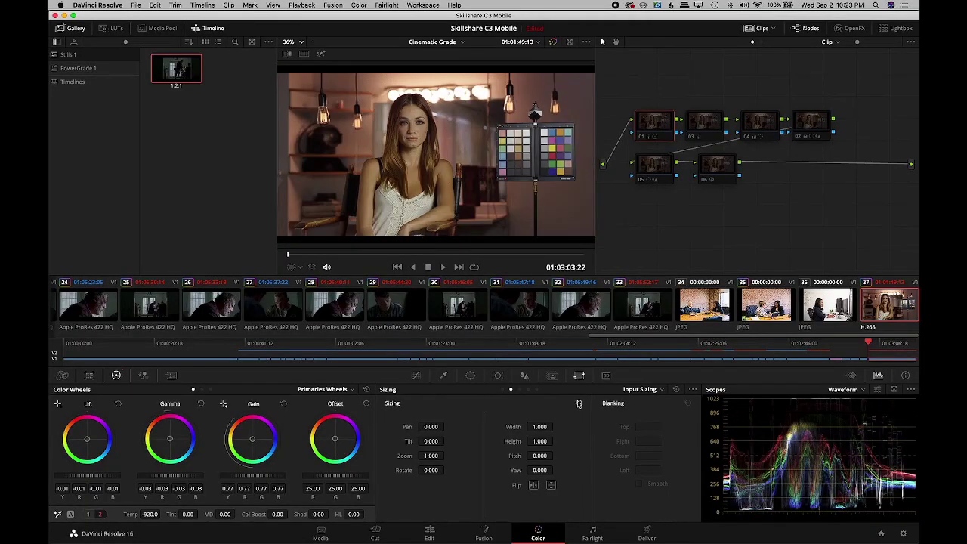
key(super+z)
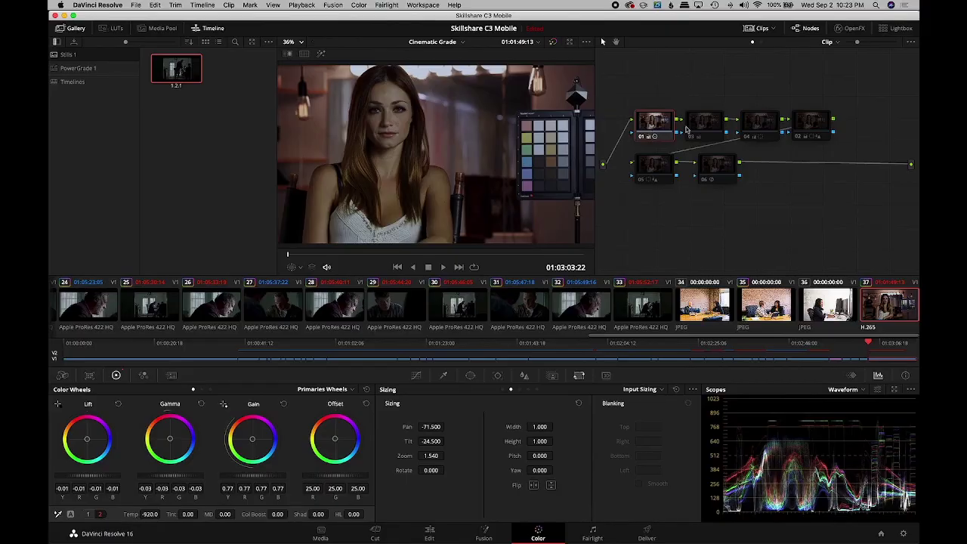
- Re-enable nodes 03, 04 and 02 one at a time to review what each adds to the portrait
click(704, 125)
key(super+d)
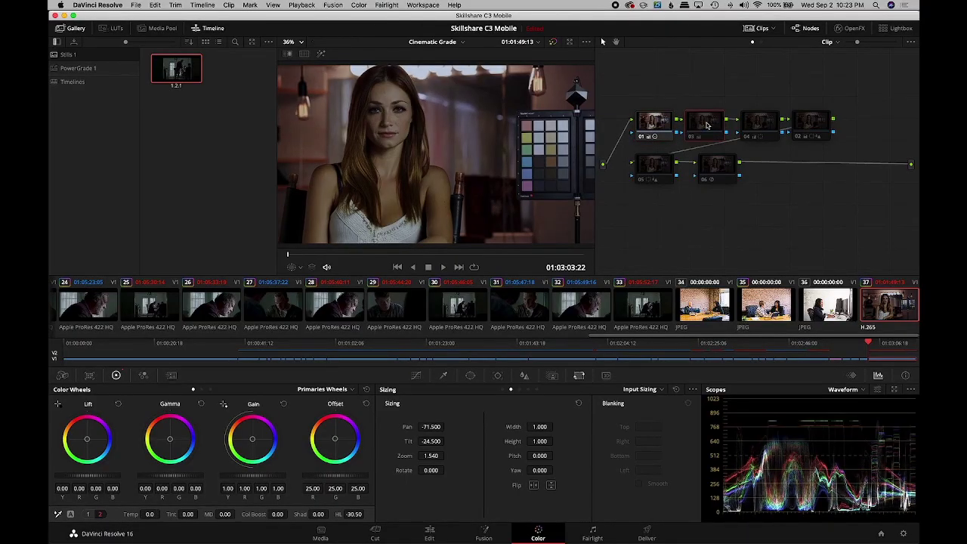
key(super+d)
click(759, 127)
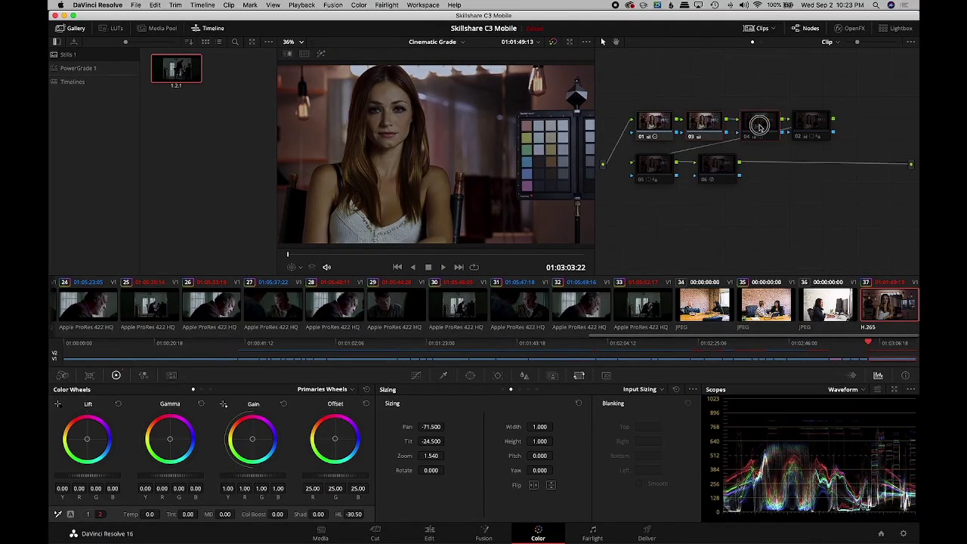
key(super+d)
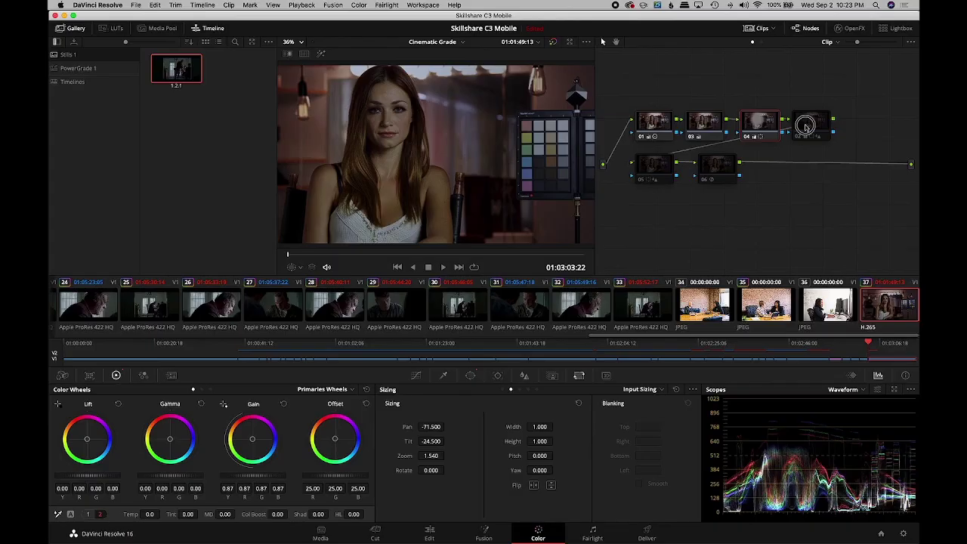
click(806, 129)
key(super+d)
key(super+d)
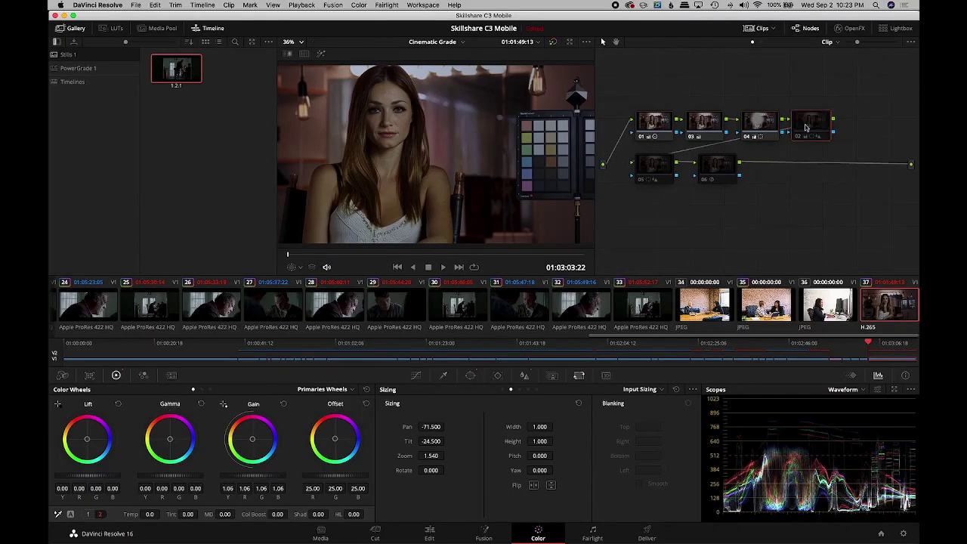
key(super+d)
- Toggle the background blur on node 05 for comparison, and re-enable the film grain on node 06
click(659, 166)
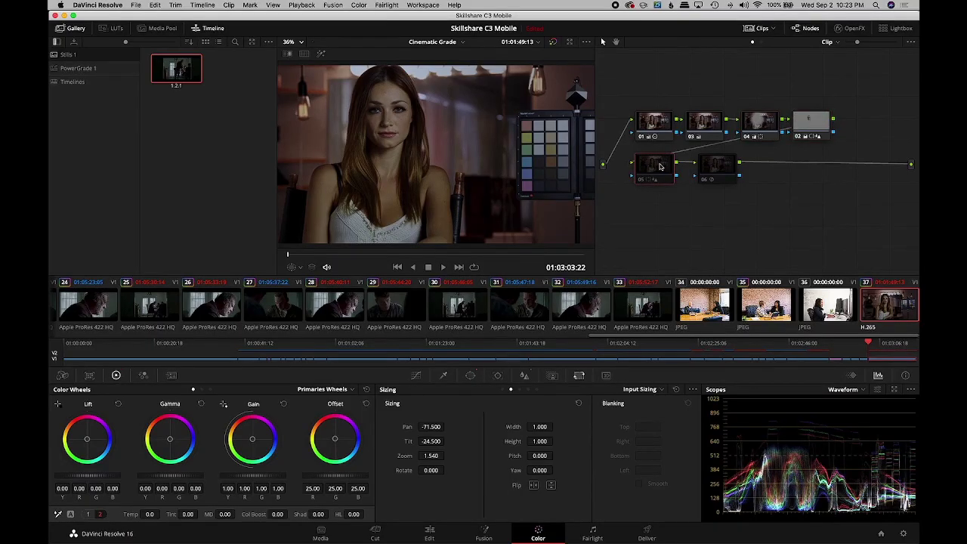
key(super+d)
key(super+d)
key(super+d)
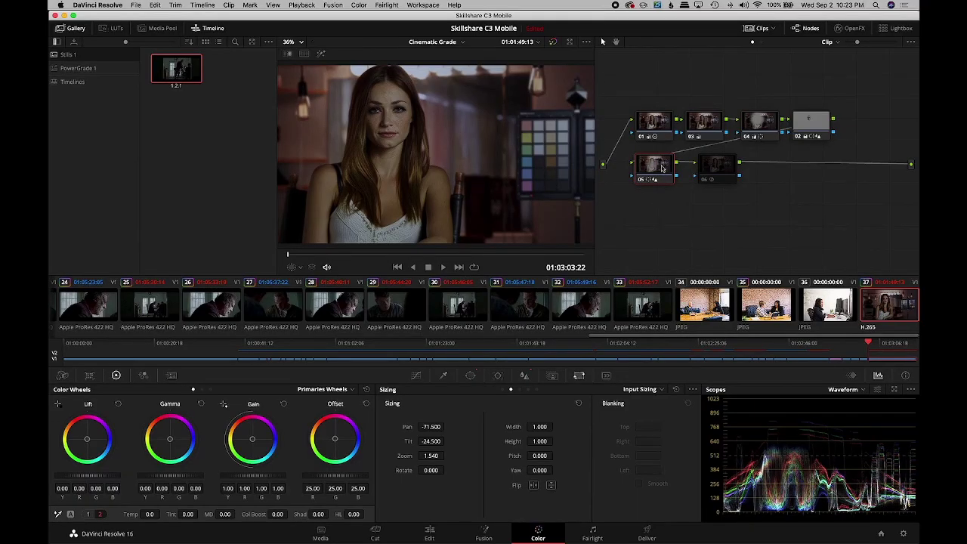
click(723, 167)
key(super+d)
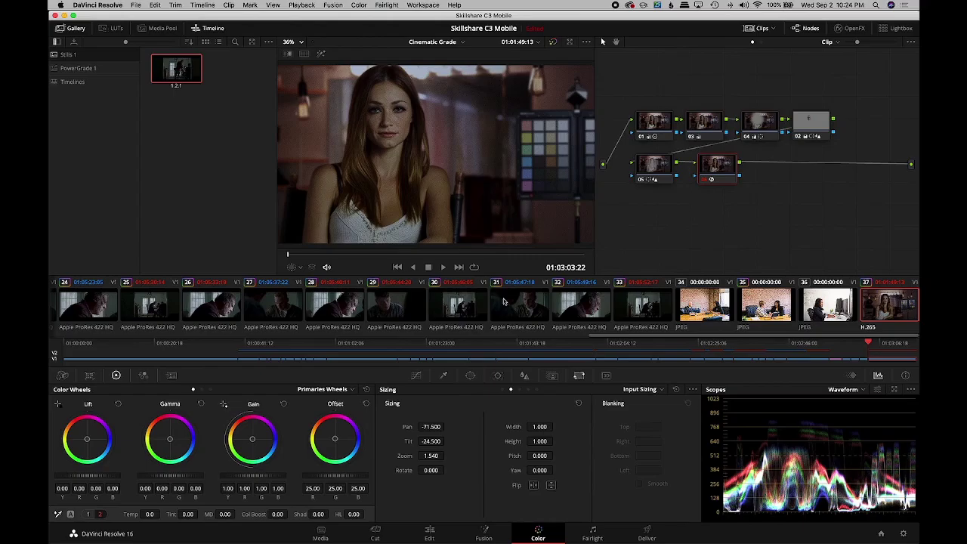
- Review graded clips 31 and 29 against the ungraded office photos and the finished portrait in clip 37
click(530, 305)
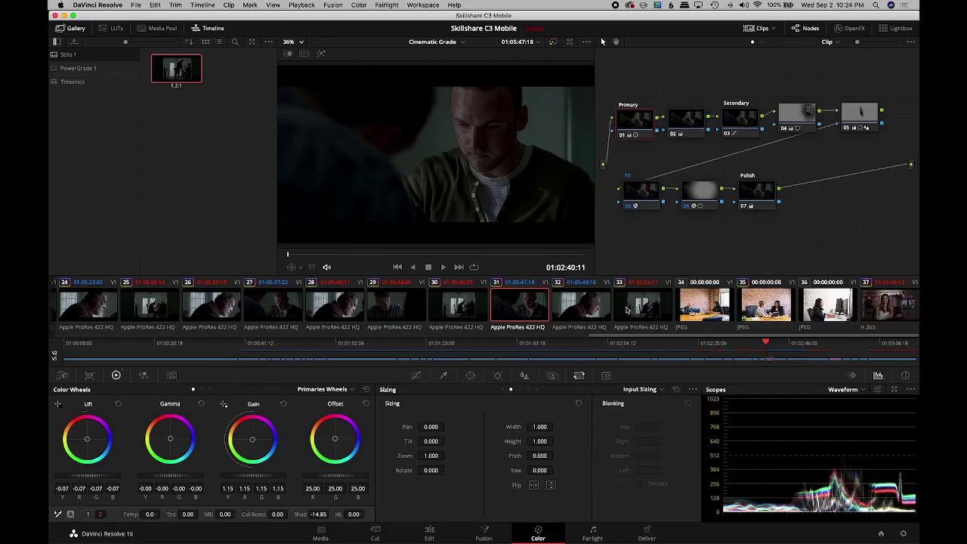
click(626, 310)
click(383, 308)
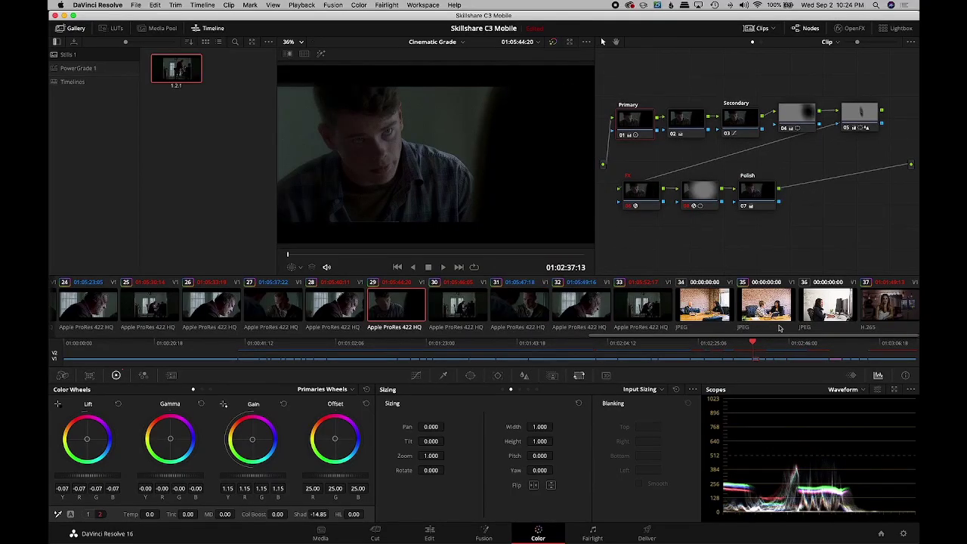
click(702, 306)
click(739, 313)
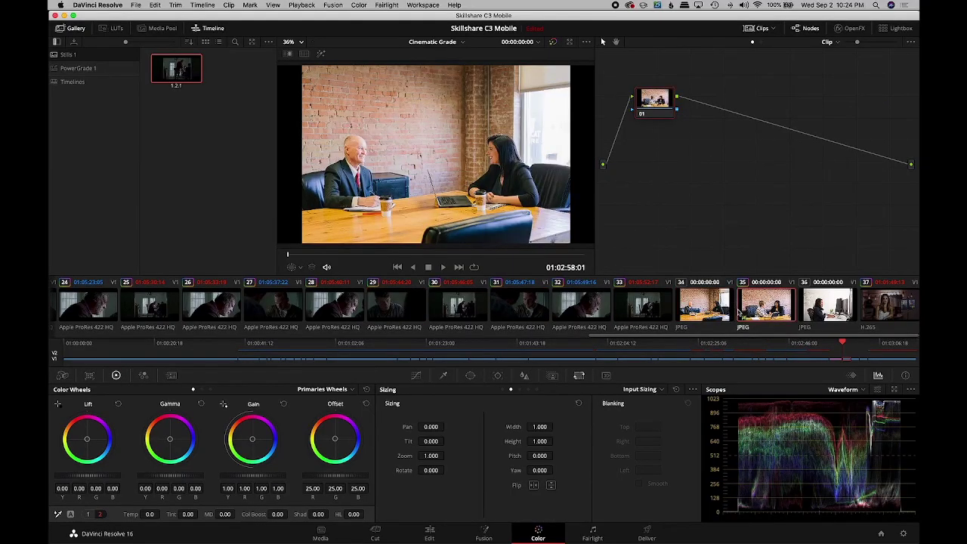
click(840, 311)
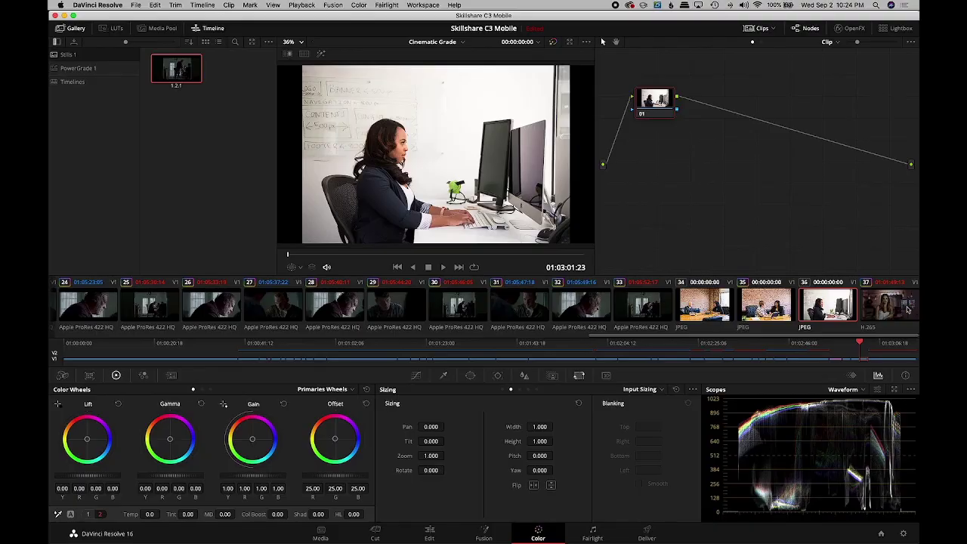
click(898, 308)
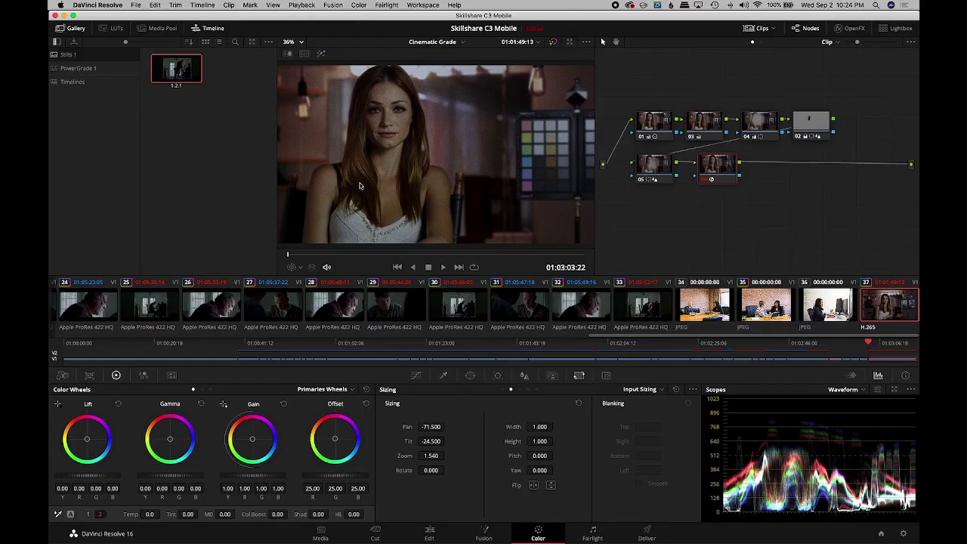
- Compare clip 31 with the portrait in clip 37, and bypass all the portrait's grades for a before-and-after view
click(533, 309)
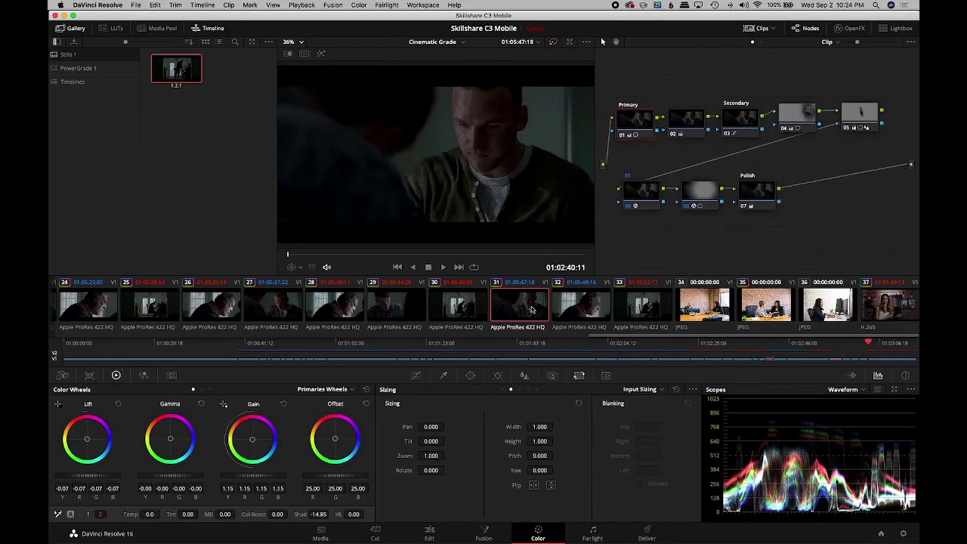
click(568, 310)
click(898, 314)
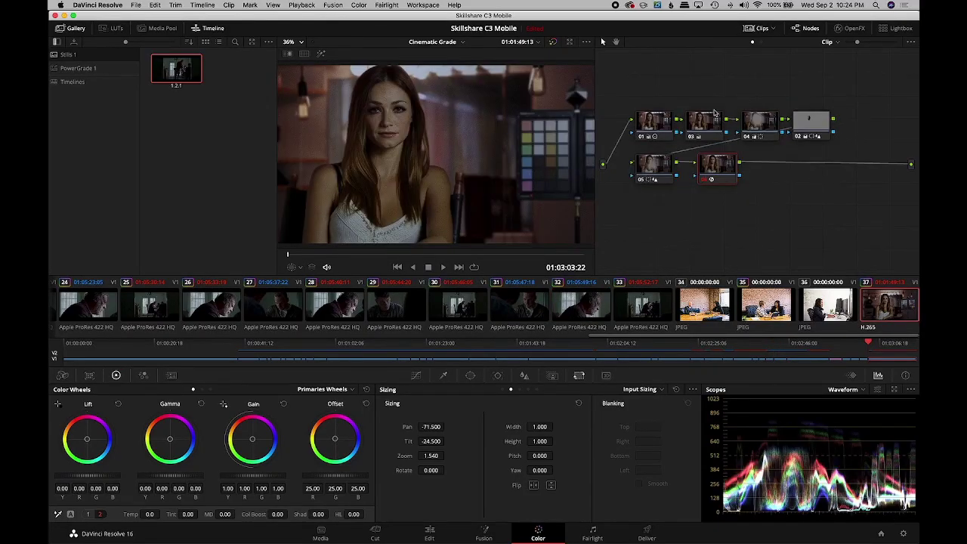
key(shift+d)
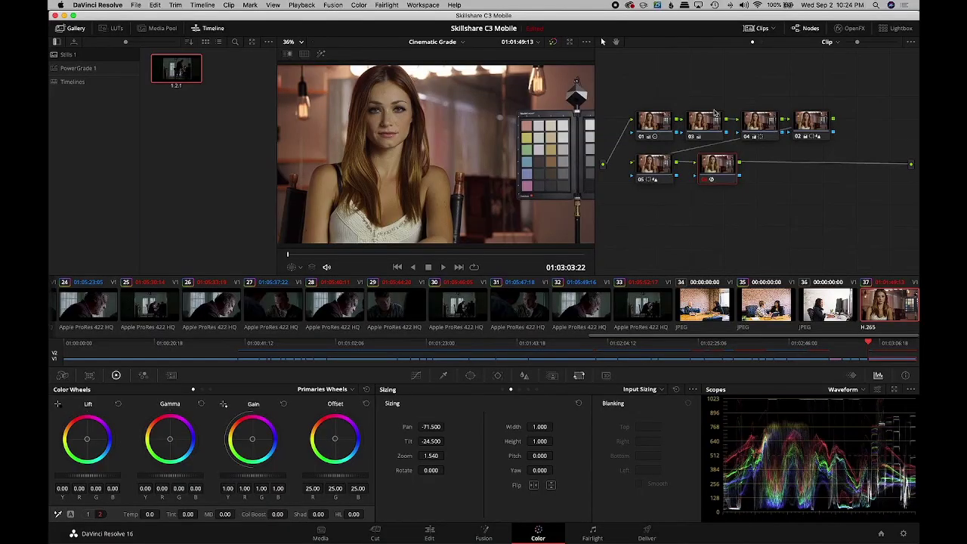
key(shift+d)
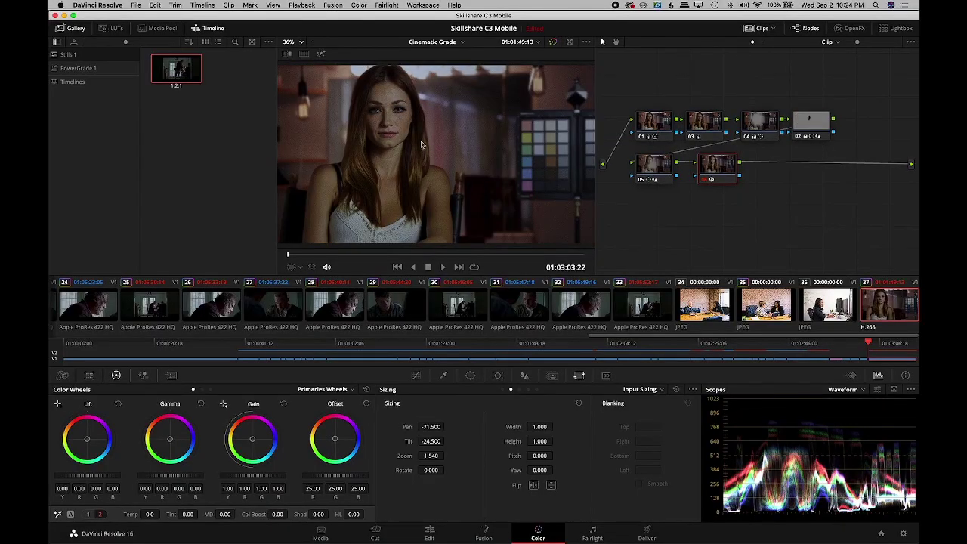
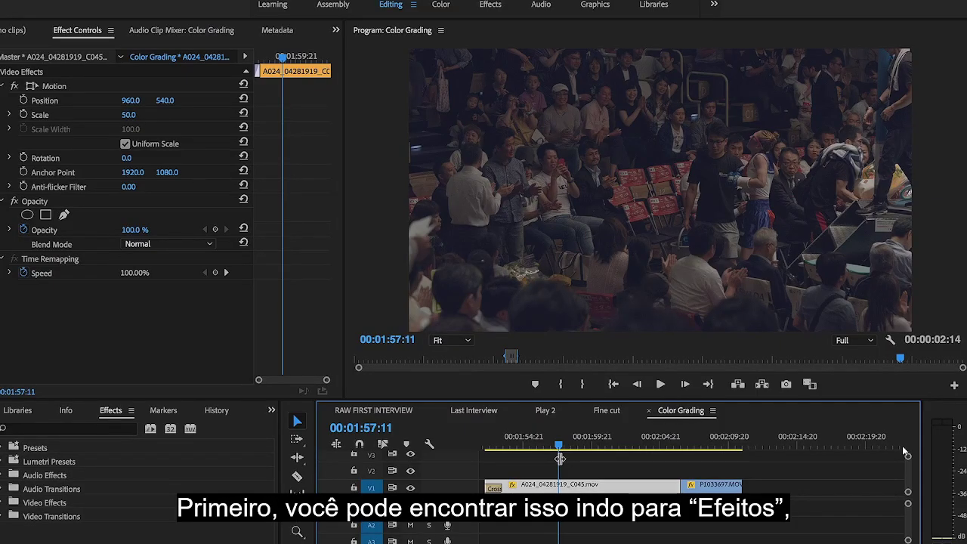
- In Premiere Pro, find the Lumetri Color effect and apply it to clips A024_04281919_C045.mov and P1033697.MOV
click(63, 430)
text(lumetri color)
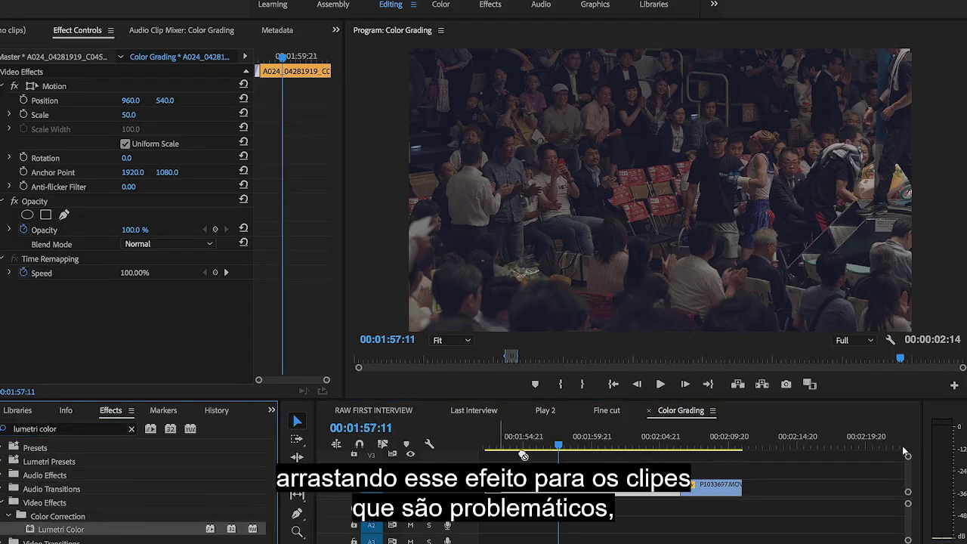
double_click(47, 531)
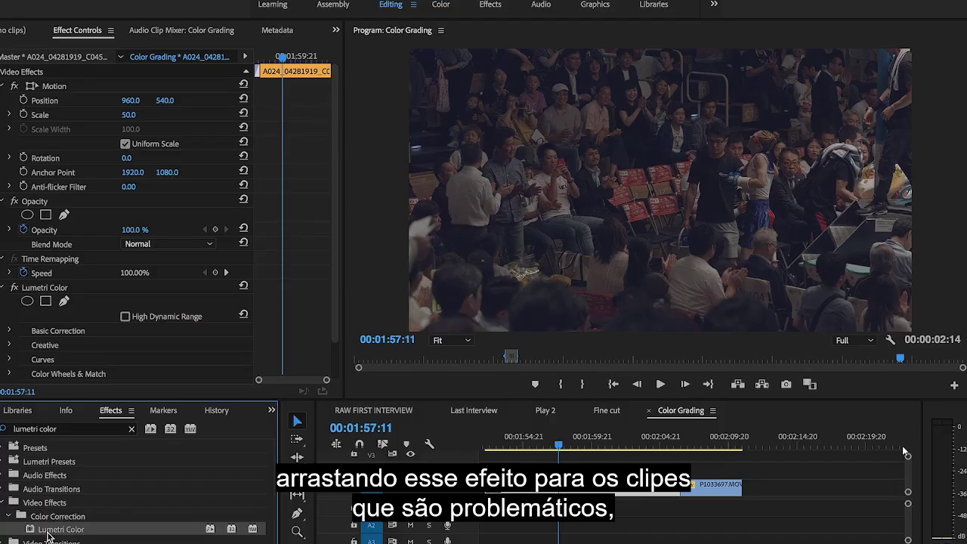
drag(47, 534, 718, 494)
click(717, 495)
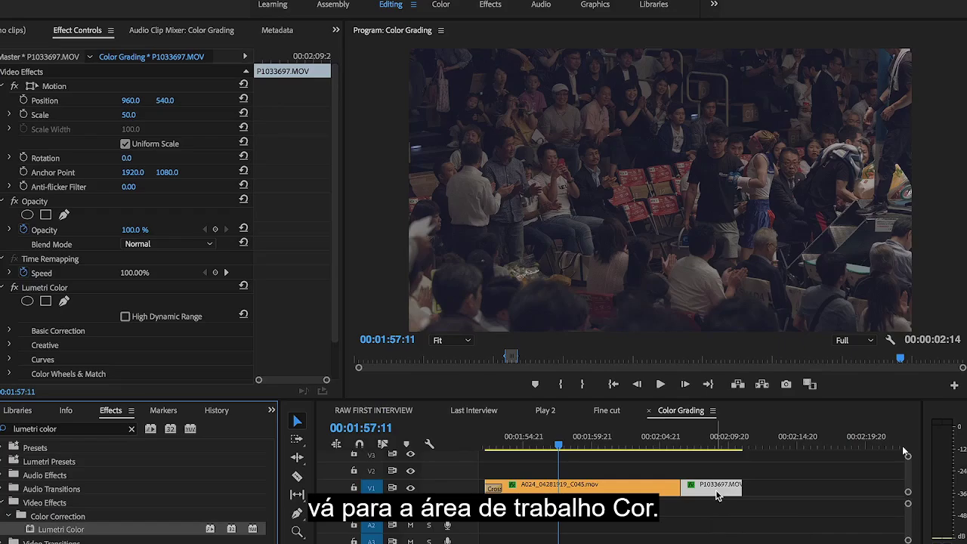
- Switch to the Color workspace and open the Color Wheels & Match settings for clip A024_04281919_C045.mov
click(441, 5)
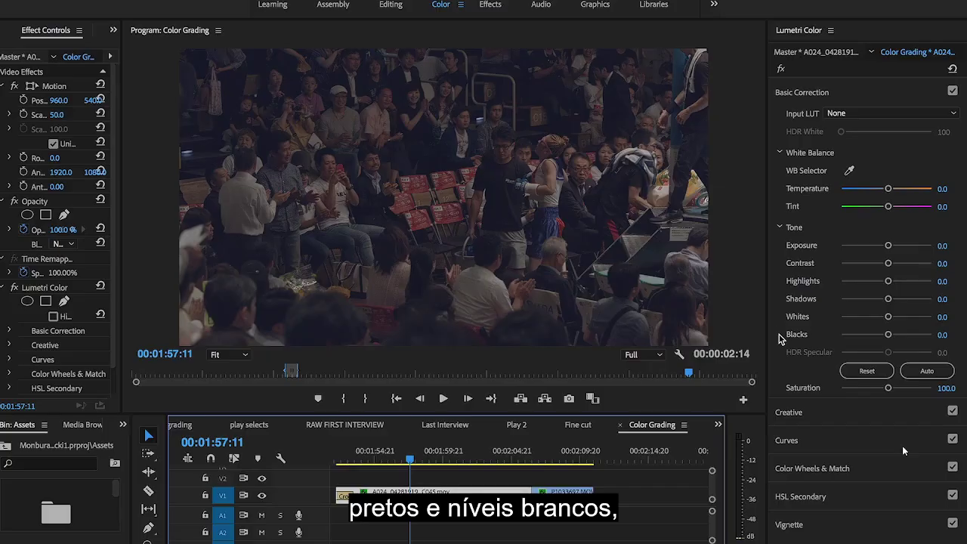
click(795, 469)
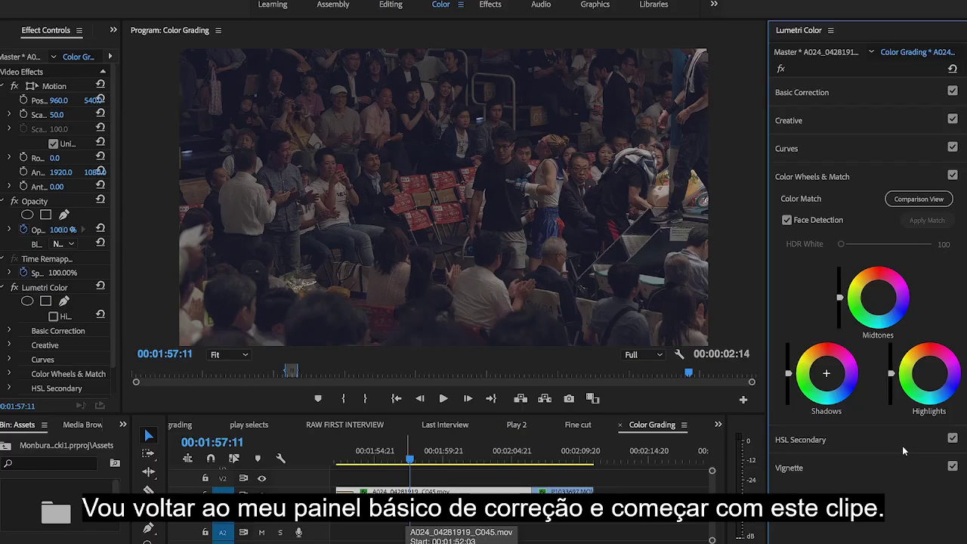
- In the crowd clip's Basic Correction, set Blacks to -27.8 and Exposure to 3.2
click(834, 95)
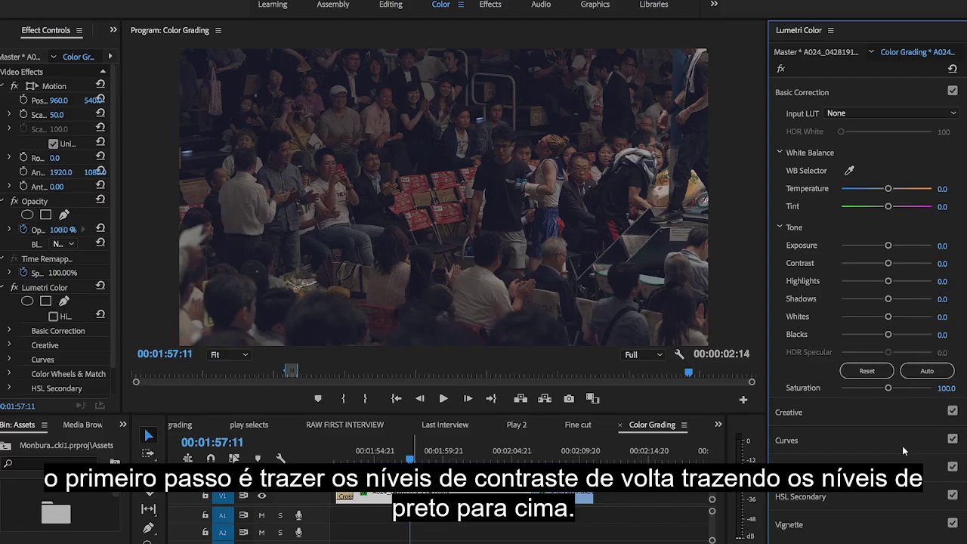
drag(887, 334, 874, 337)
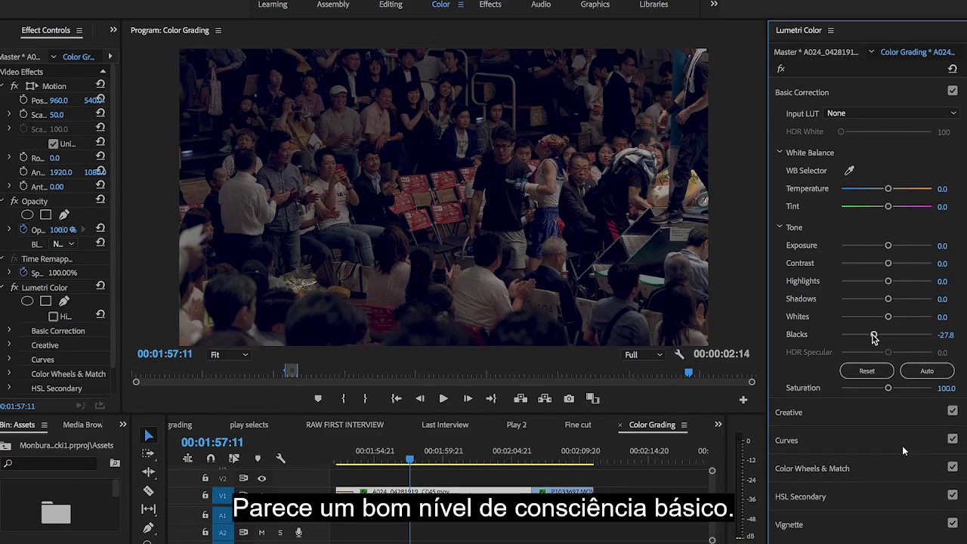
drag(888, 245, 918, 245)
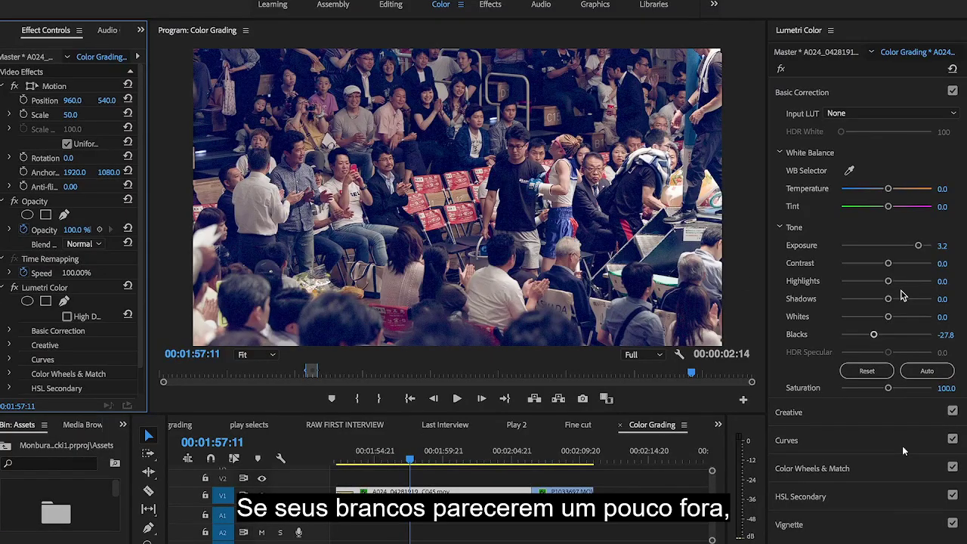
- Calibrate the crowd clip's white balance by sampling the boxer's white top with the WB Selector
click(850, 172)
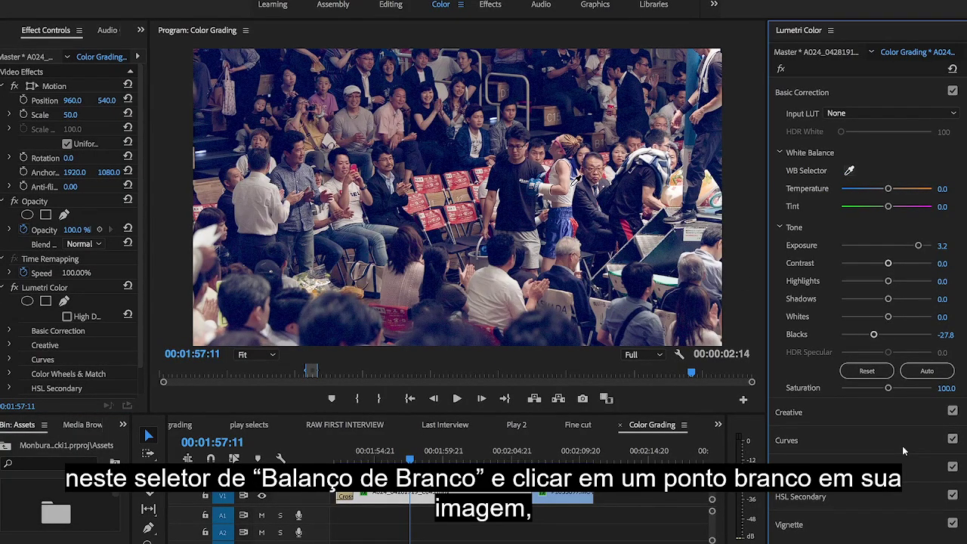
click(572, 185)
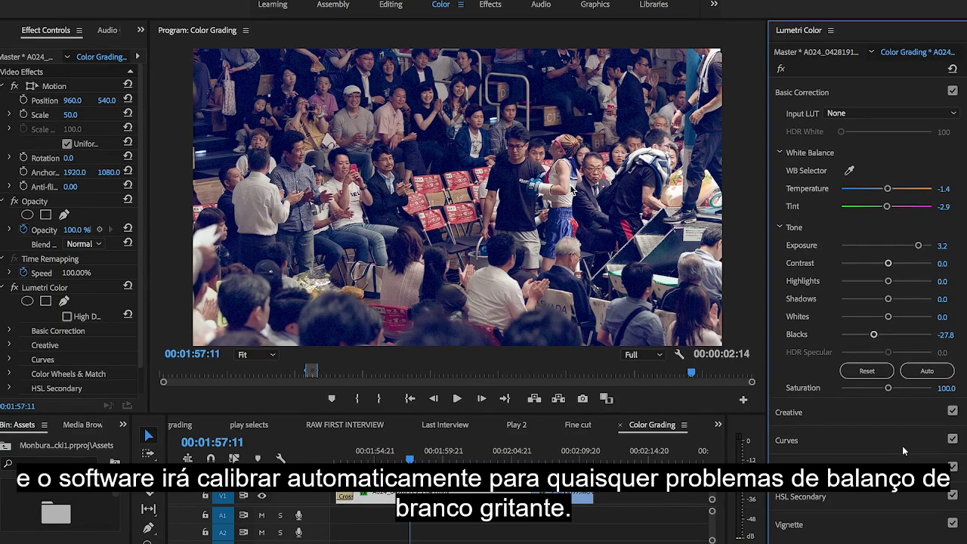
click(849, 171)
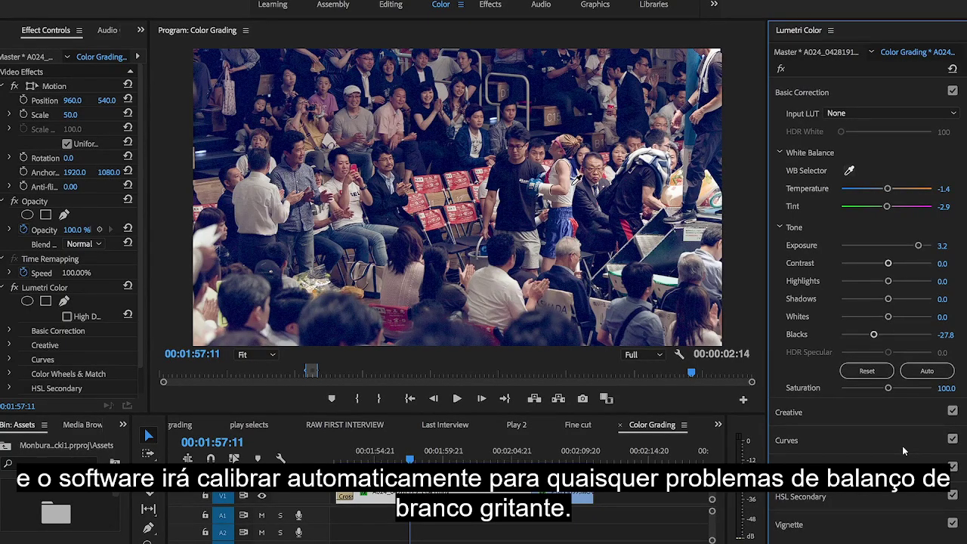
click(572, 186)
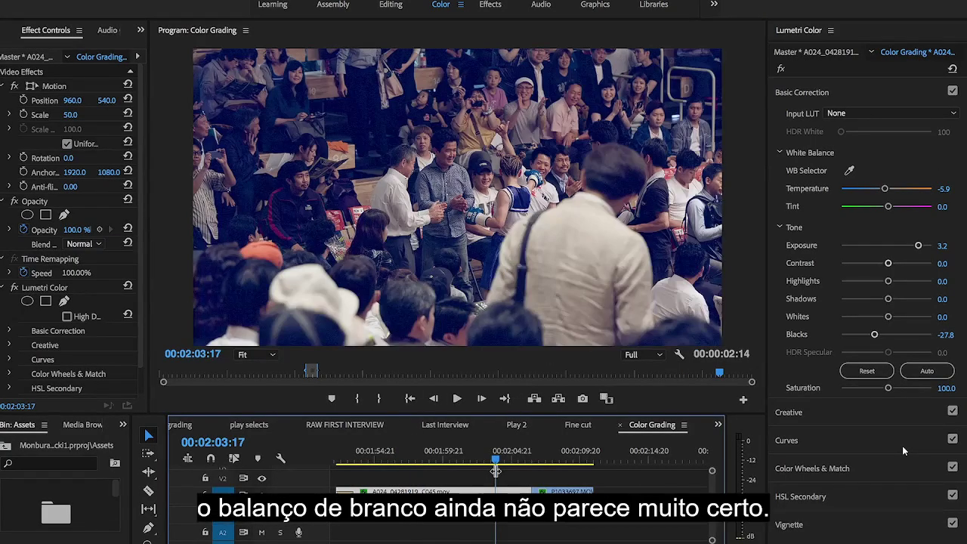
click(885, 188)
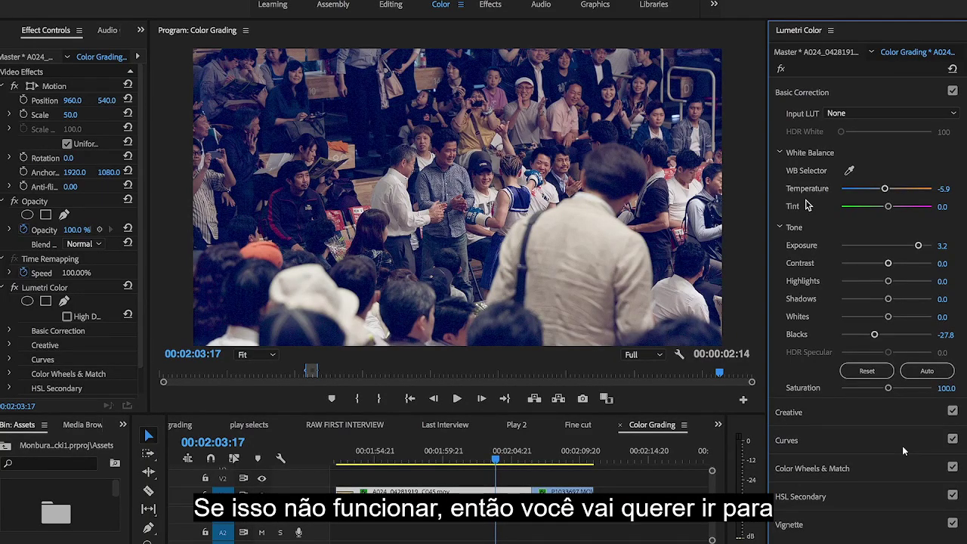
- Warm the crowd clip by setting Temperature to 15.8 in Basic Correction and shifting the Shadows color wheel slightly toward orange
click(790, 468)
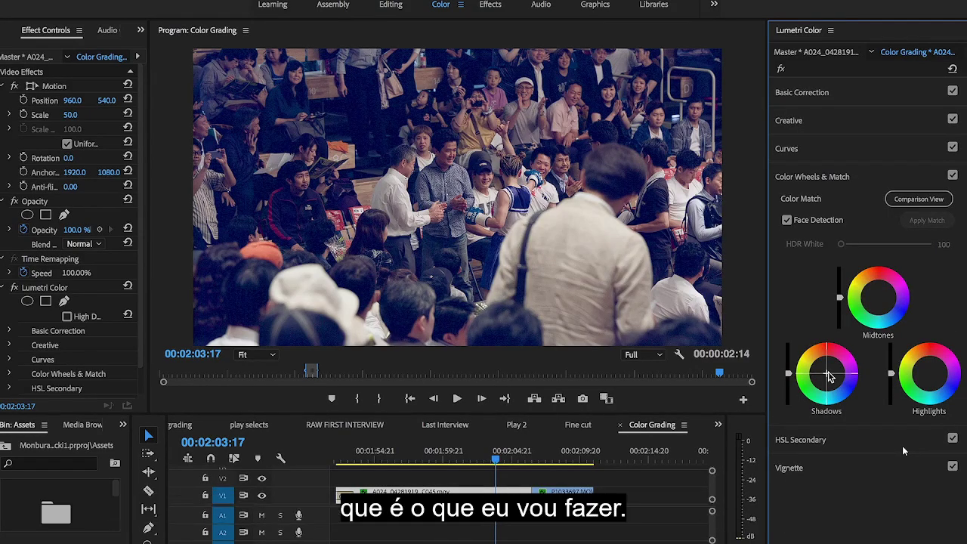
click(802, 92)
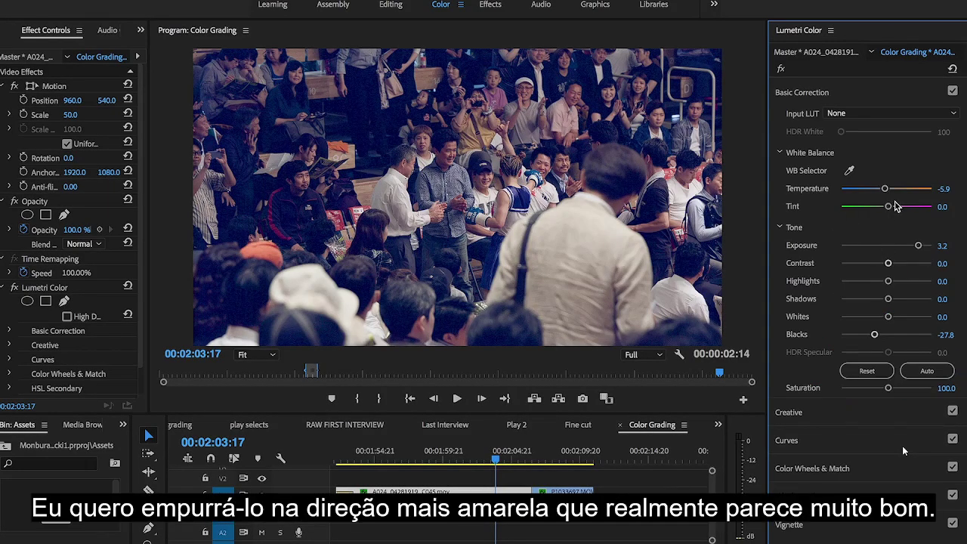
drag(885, 188, 893, 186)
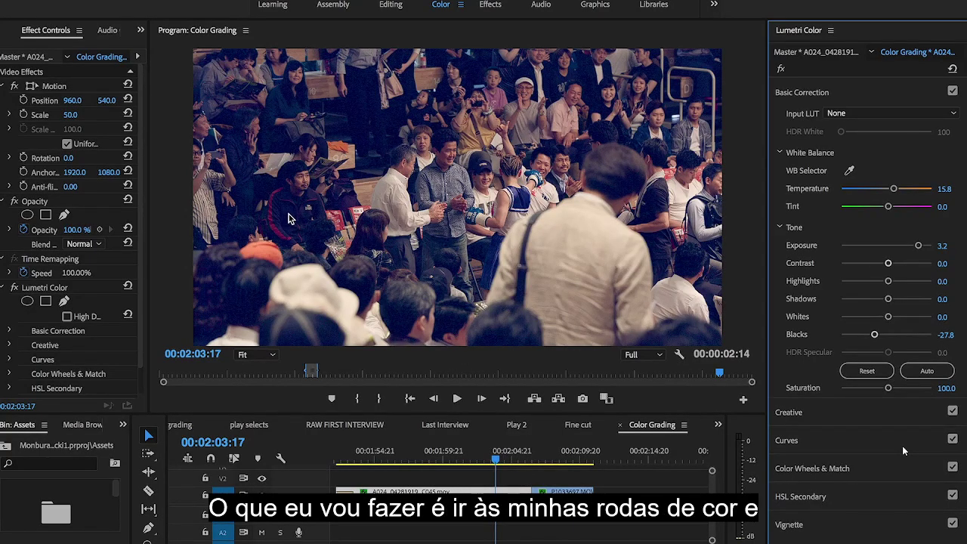
click(804, 473)
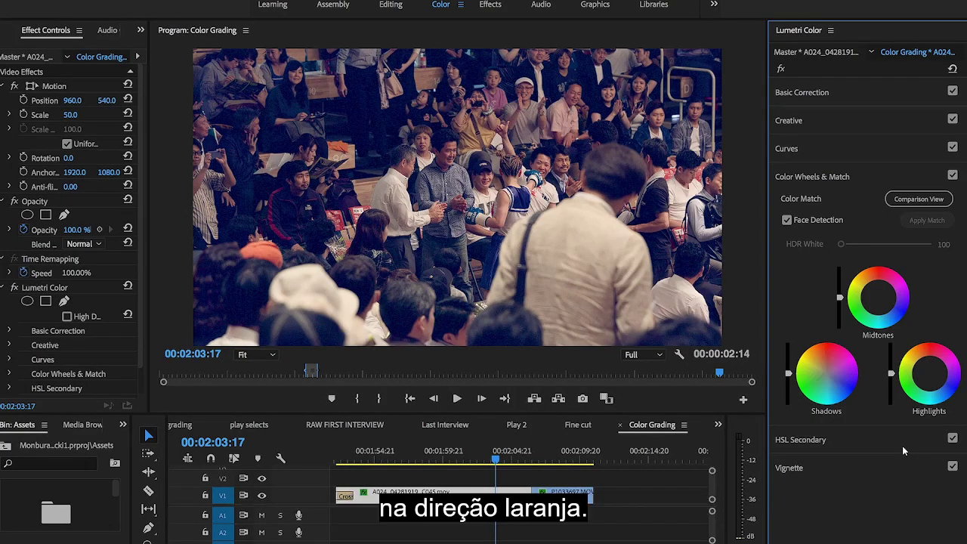
drag(827, 375, 823, 369)
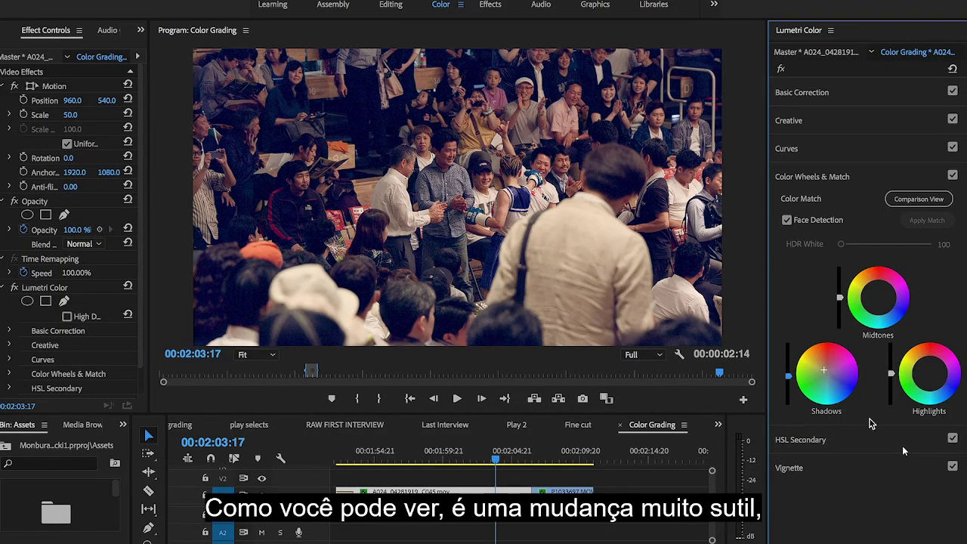
- Compare the crowd clip with and without the whole Lumetri Color effect and its Color Wheels & Match correction
click(15, 289)
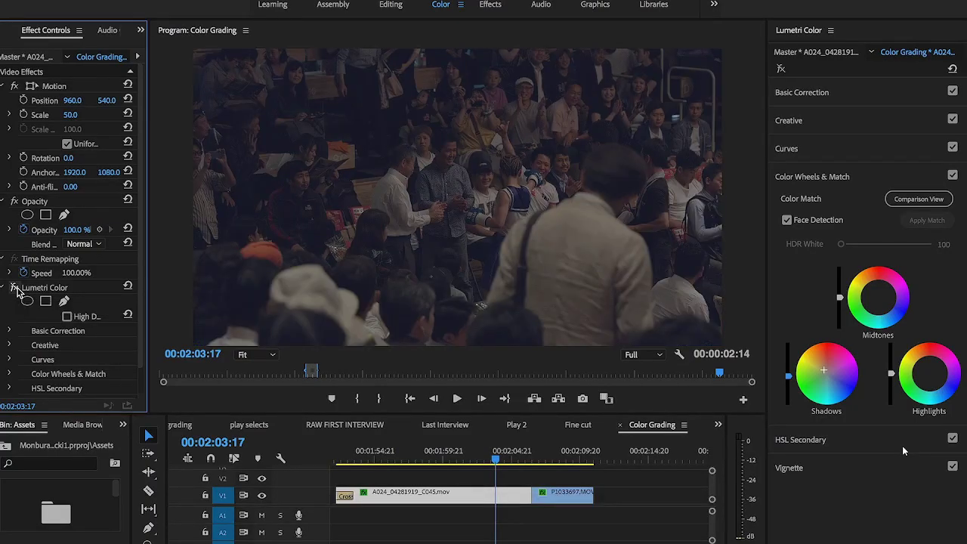
click(15, 290)
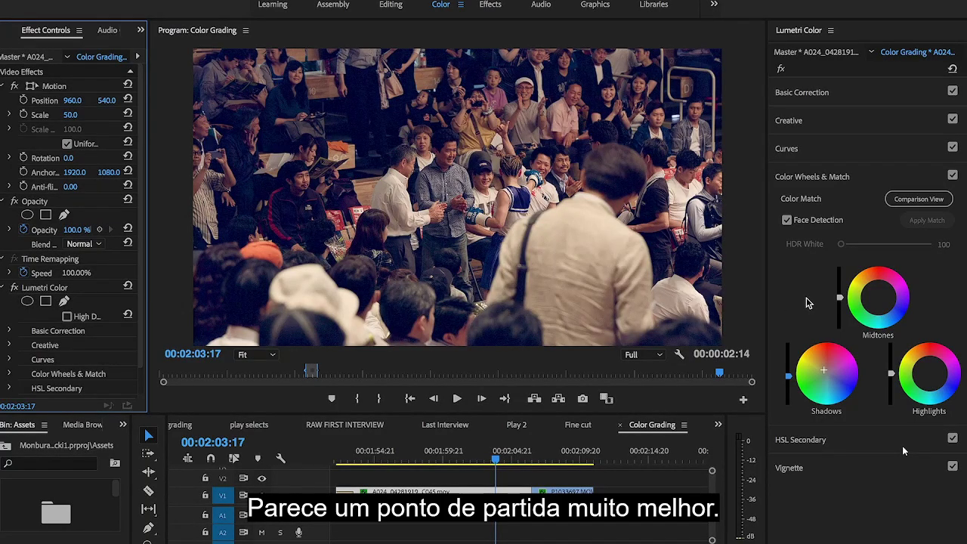
click(953, 176)
click(953, 176)
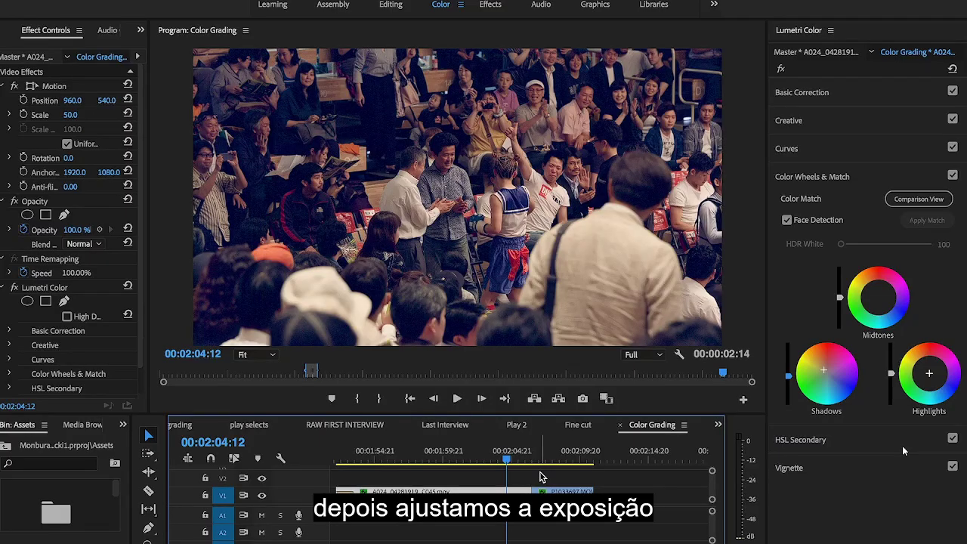
- On clip P1033697.MOV, set Exposure to 3.3 and calibrate the white balance by sampling the woman's white cardigan
click(564, 459)
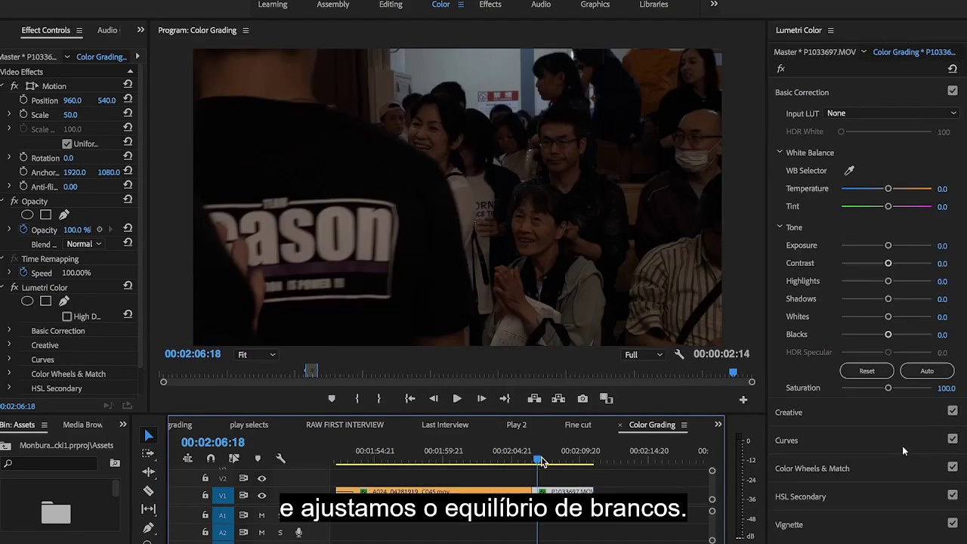
mouse_move(564, 459)
mouse_down()
mouse_move(549, 459)
mouse_move(558, 458)
mouse_up()
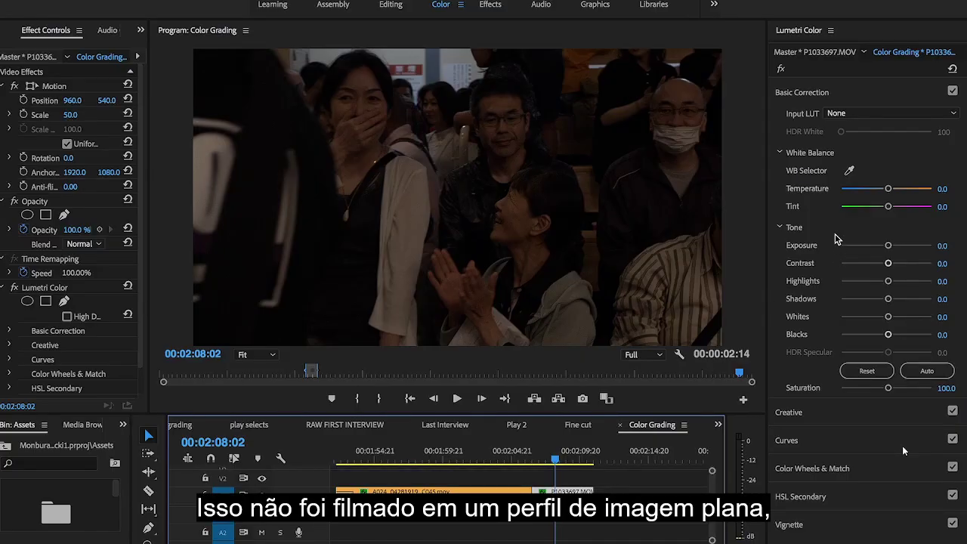
drag(888, 244, 916, 246)
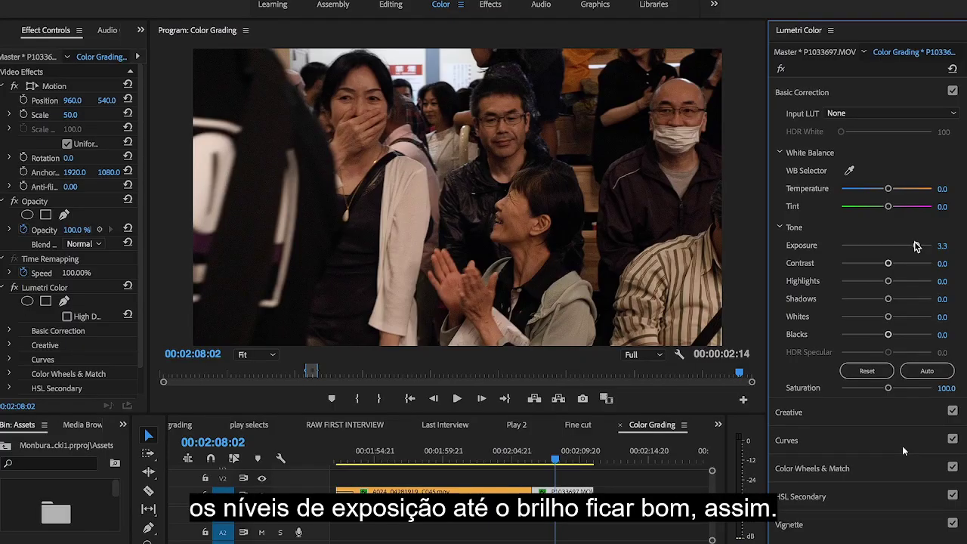
click(849, 170)
click(408, 211)
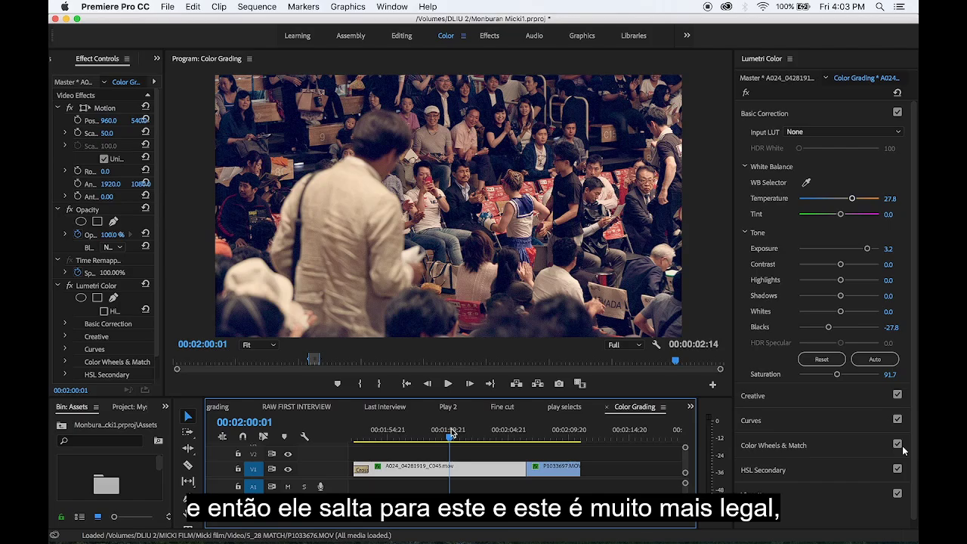
- Open a Reference Monitor on the crowd clip's frame at 00:02:04:20 and place it in a separate floating window
drag(452, 432, 521, 442)
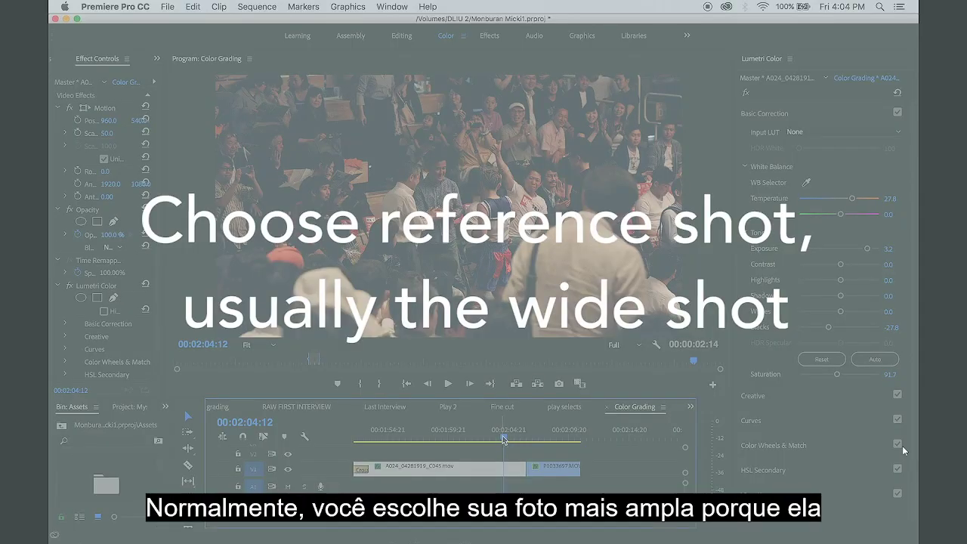
mouse_move(505, 440)
mouse_down()
mouse_move(546, 434)
mouse_move(508, 441)
mouse_up()
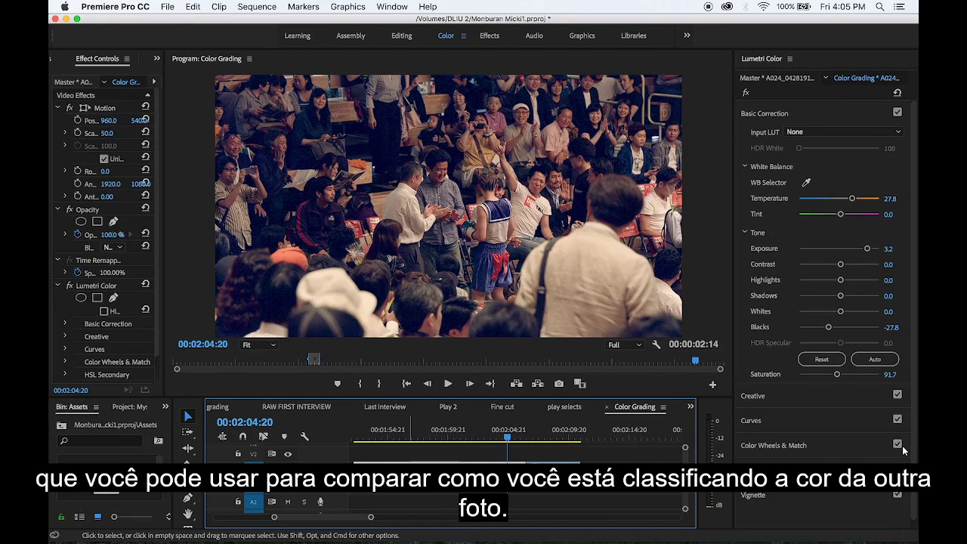
click(400, 6)
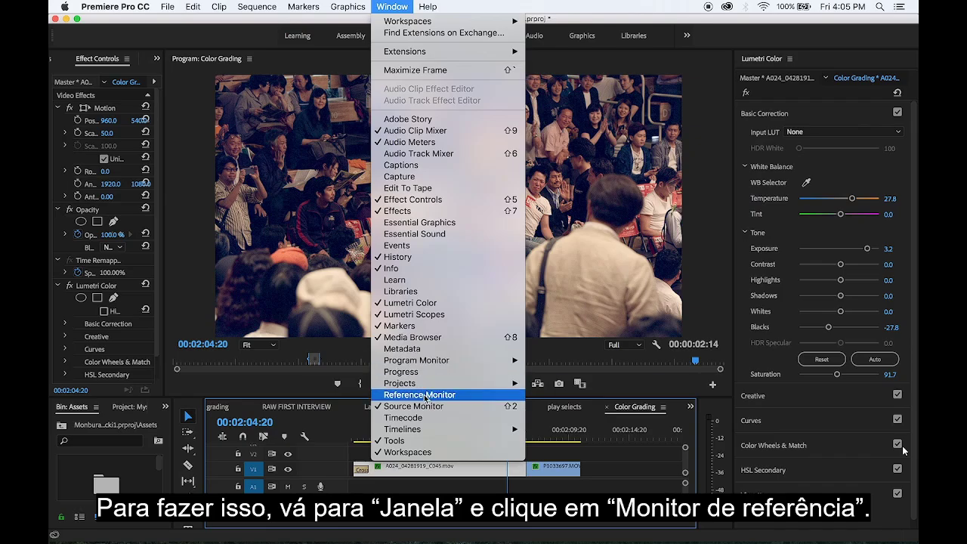
click(465, 394)
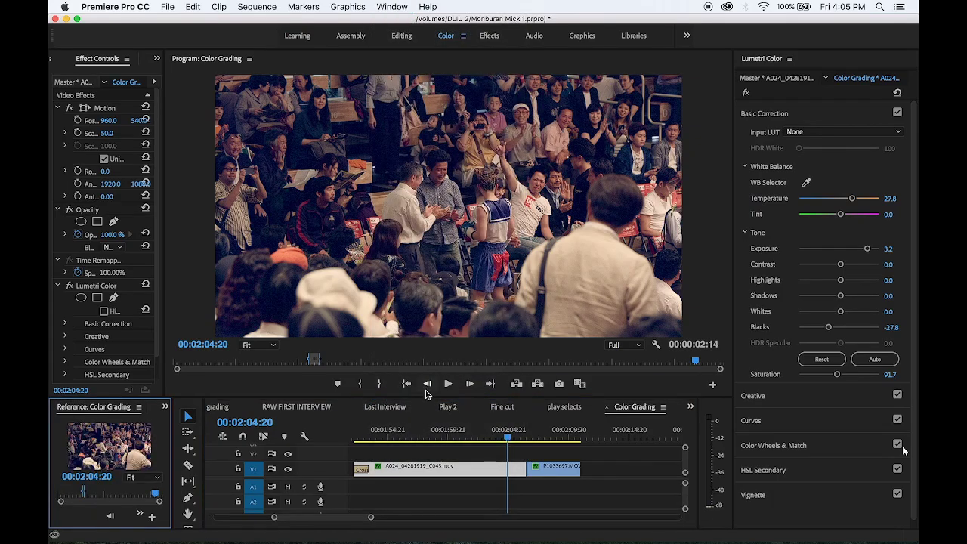
click(141, 406)
click(167, 352)
drag(174, 170, 188, 49)
double_click(161, 98)
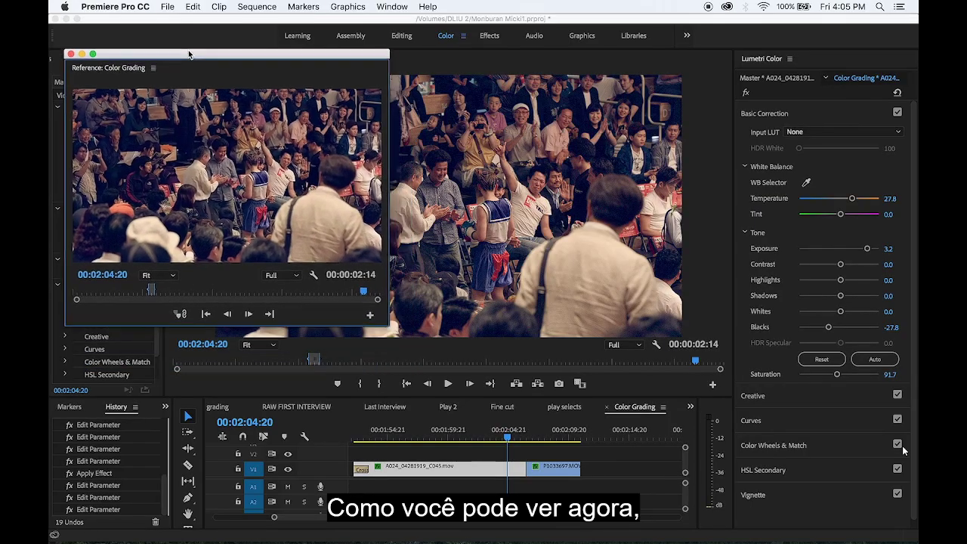
- Place the reference frame beside clip P1033697.MOV at 00:02:07:17 for comparison and set that clip's Temperature to -27.8
drag(507, 430, 542, 435)
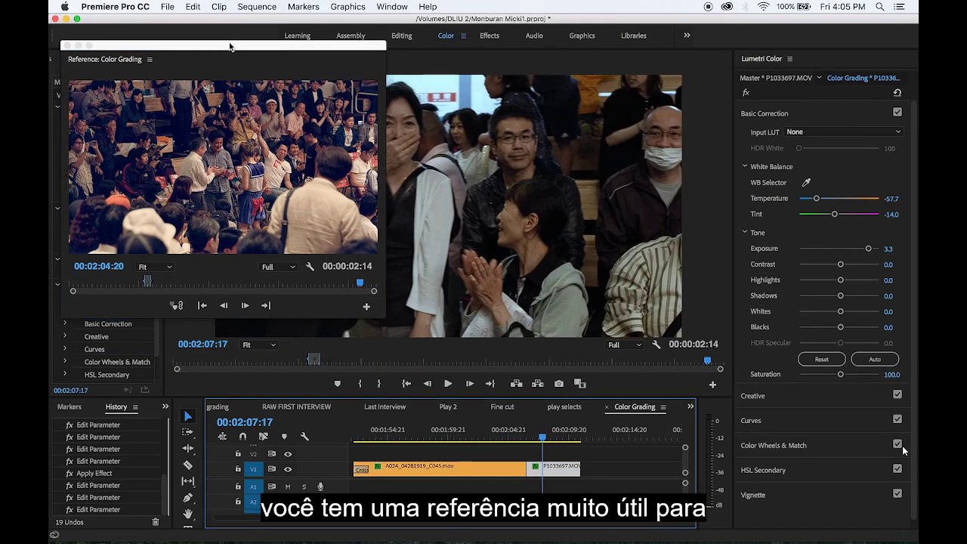
drag(230, 47, 169, 44)
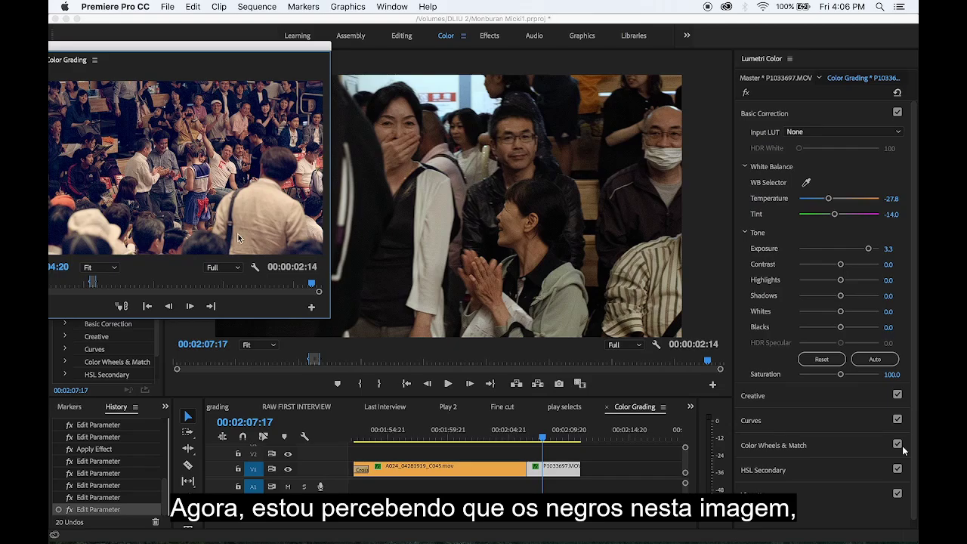
drag(189, 50, 221, 46)
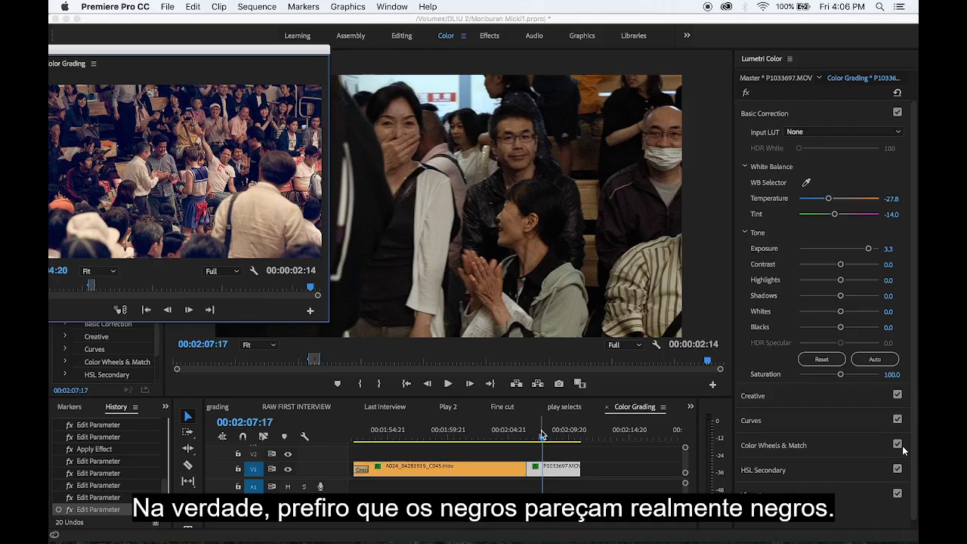
- Darken the crowd clip's shadows with the Color Wheels & Match settings and close the floating Reference Monitor
click(471, 462)
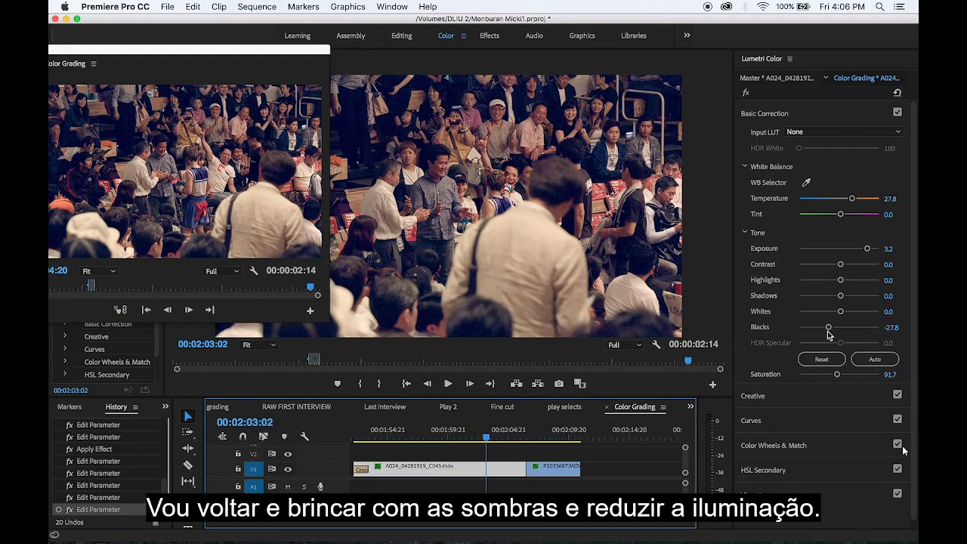
drag(827, 330, 828, 329)
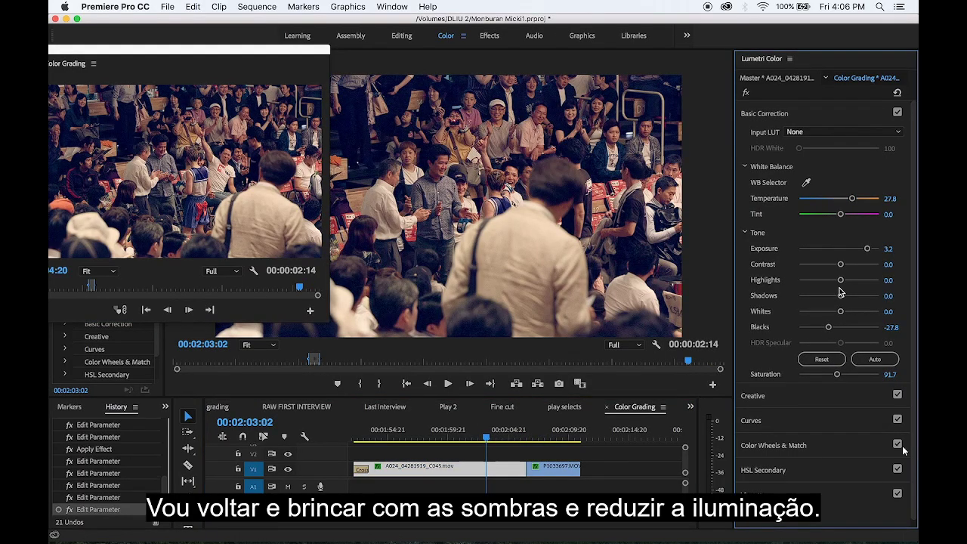
click(778, 447)
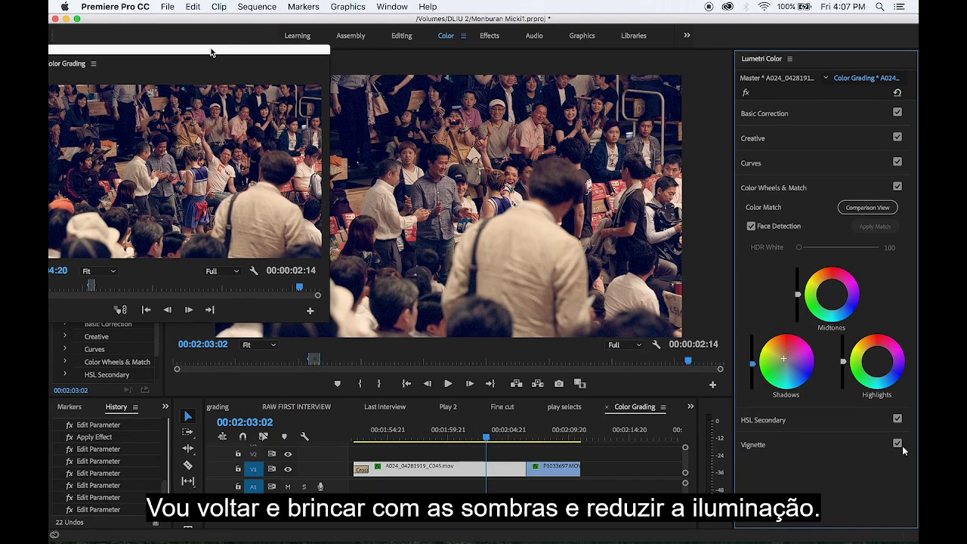
drag(260, 52, 370, 109)
click(123, 107)
- Set the crowd clip's Saturation to 81.2 in Basic Correction and compare it with clip P1033697.MOV
drag(485, 429, 512, 431)
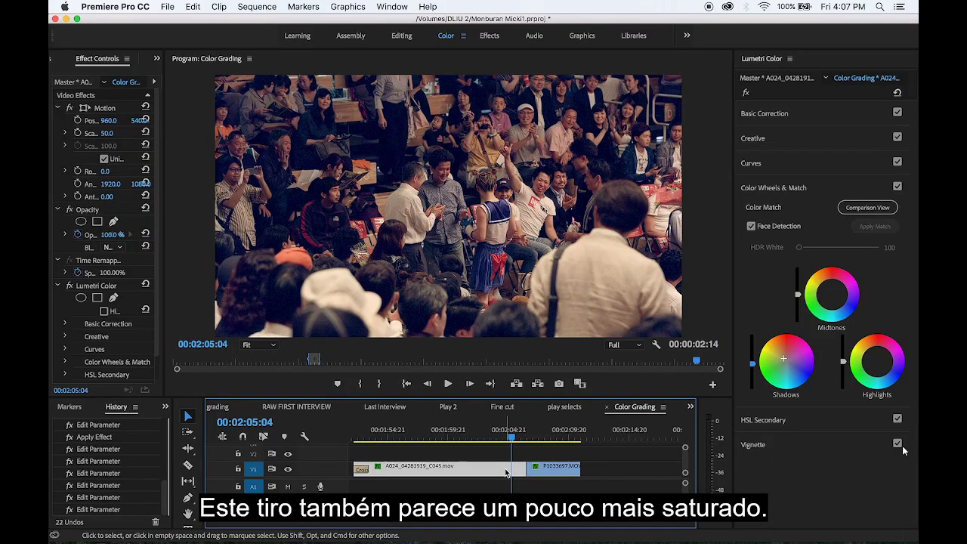
click(784, 115)
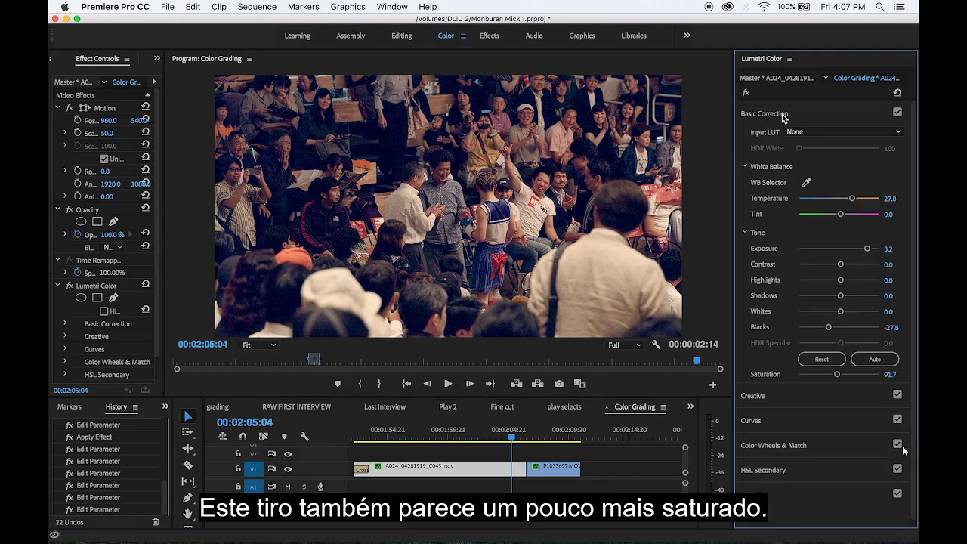
drag(835, 375, 831, 376)
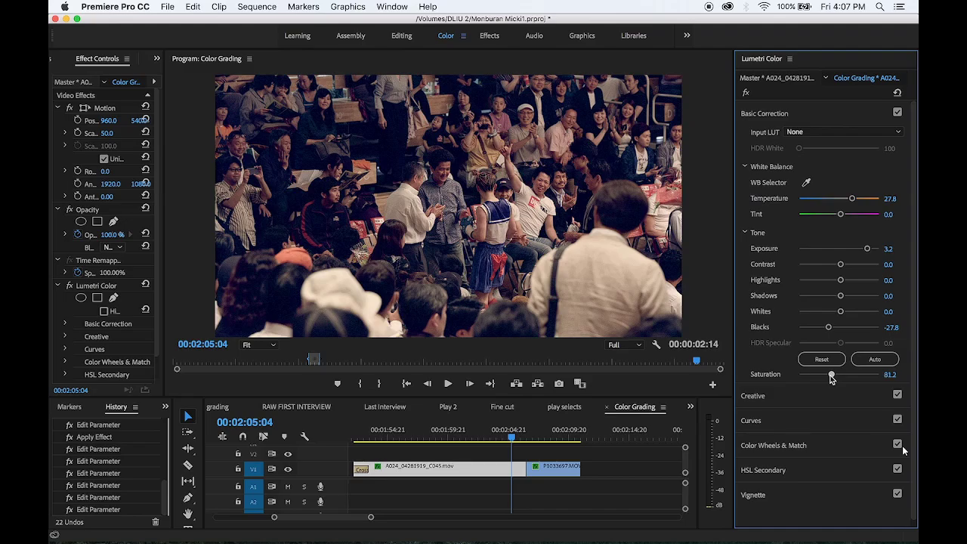
click(530, 444)
click(541, 437)
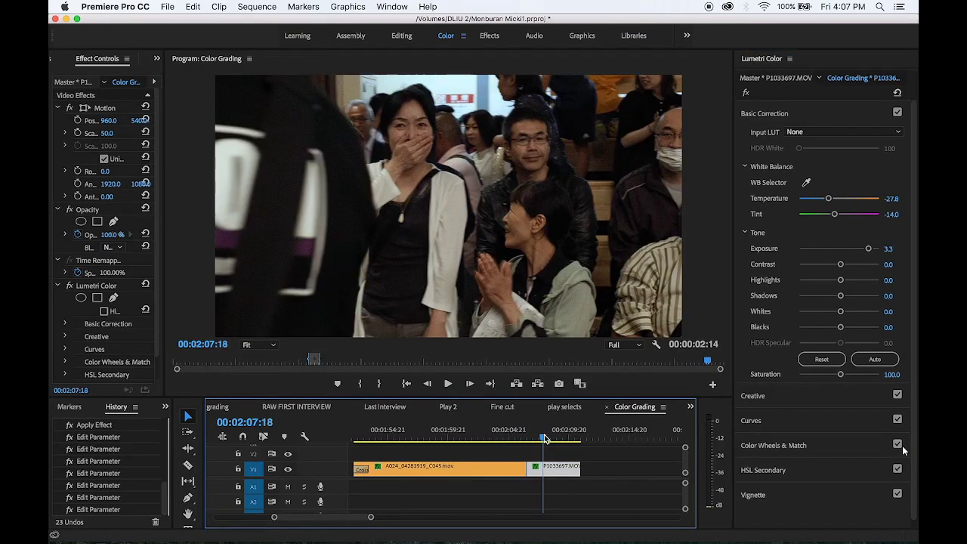
click(511, 438)
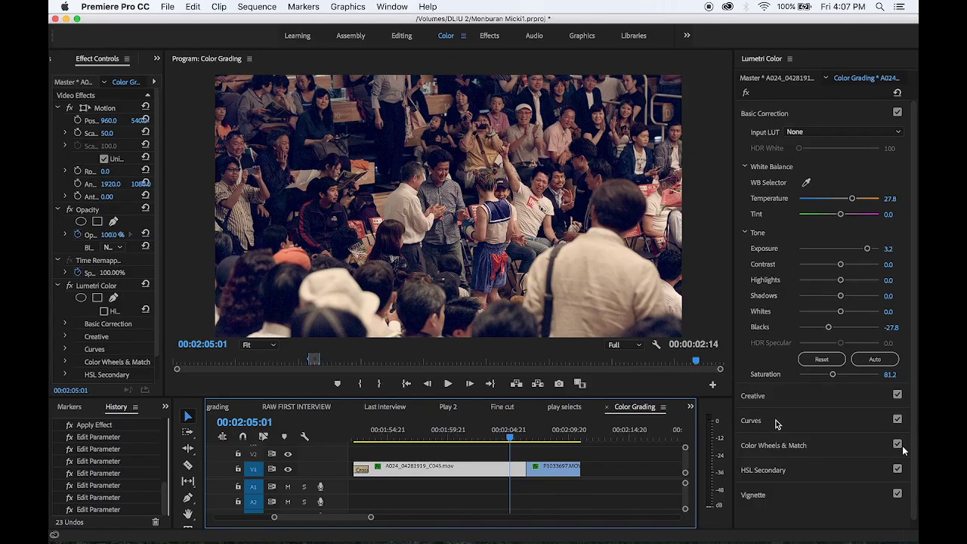
- Make a slight adjustment near the center of the crowd clip's Midtones color wheel in Color Wheels & Match
click(785, 397)
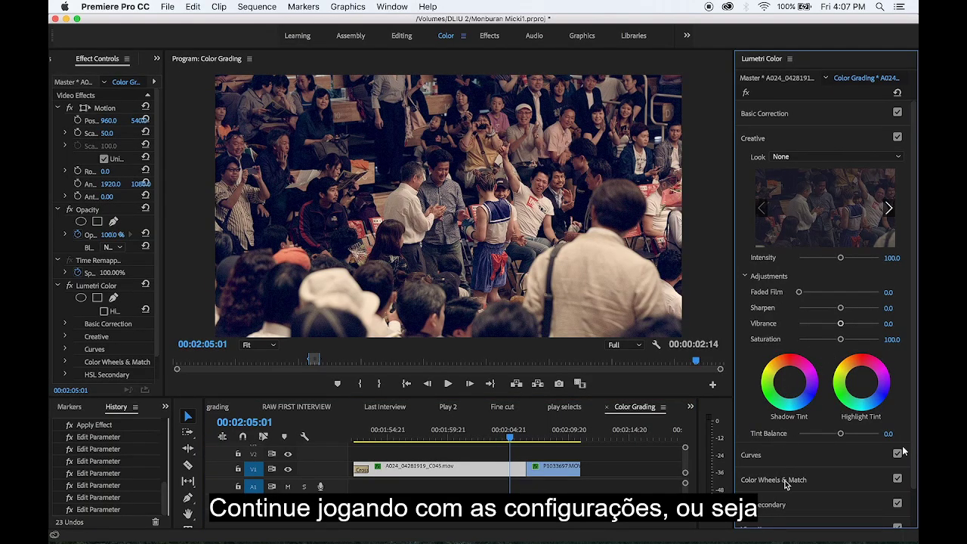
click(790, 118)
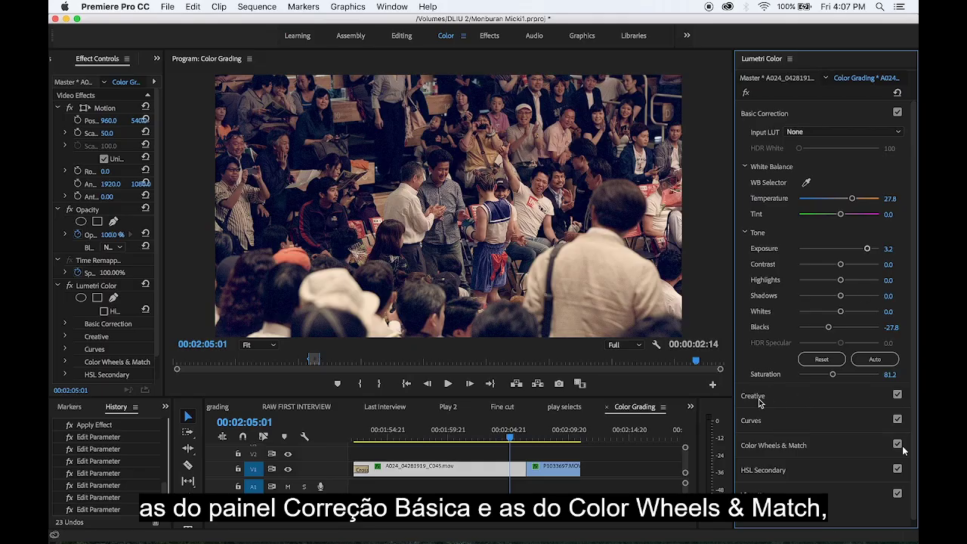
click(762, 447)
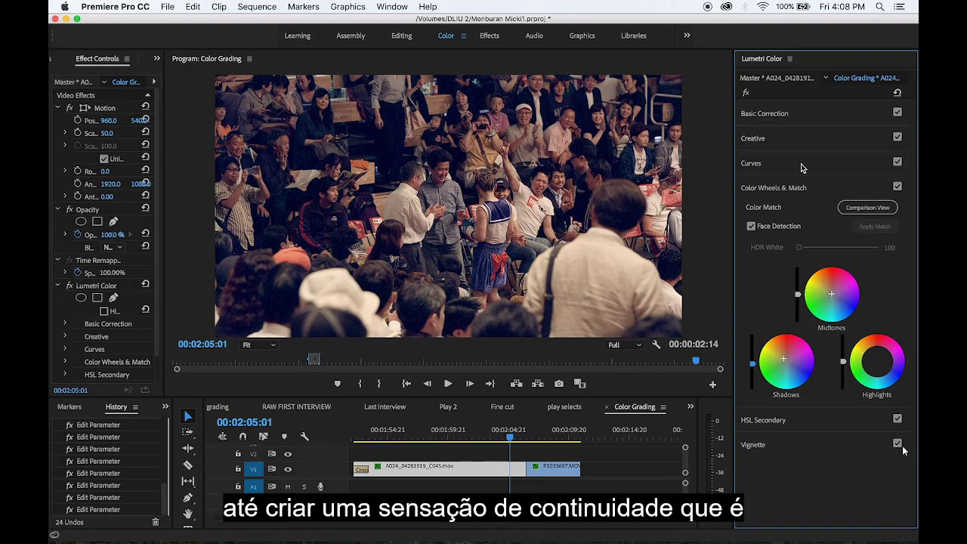
click(861, 365)
- Set the crowd clip's Highlights to 6.8 and Whites to 2.3 in Basic Correction, and open the Creative settings
mouse_move(520, 440)
mouse_down()
mouse_move(547, 441)
mouse_move(518, 440)
mouse_up()
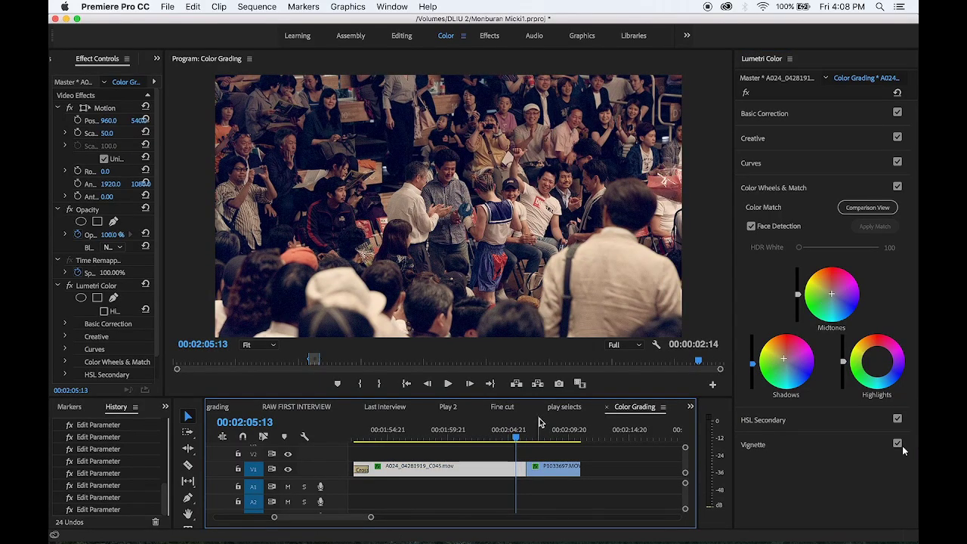
mouse_move(520, 442)
mouse_down()
mouse_move(540, 440)
mouse_move(511, 442)
mouse_up()
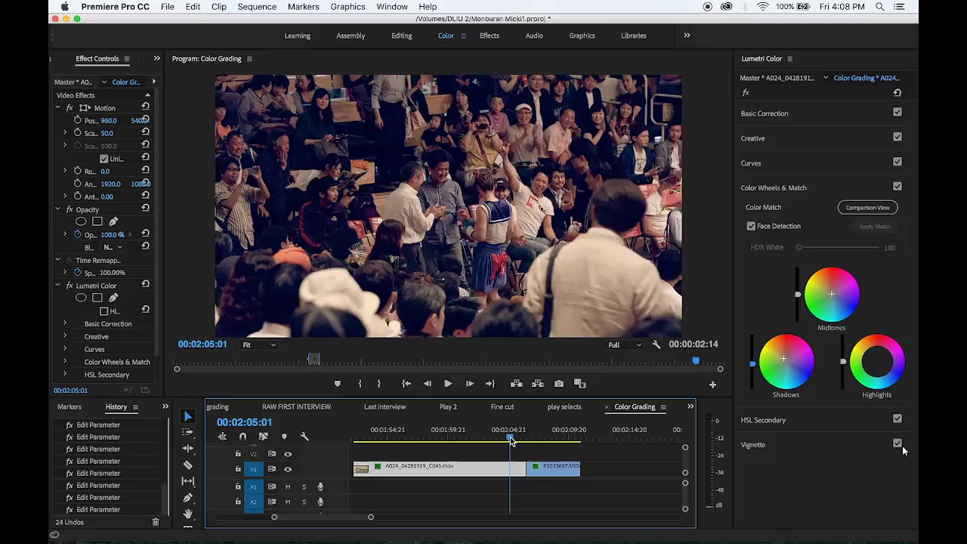
click(791, 114)
drag(840, 281, 840, 314)
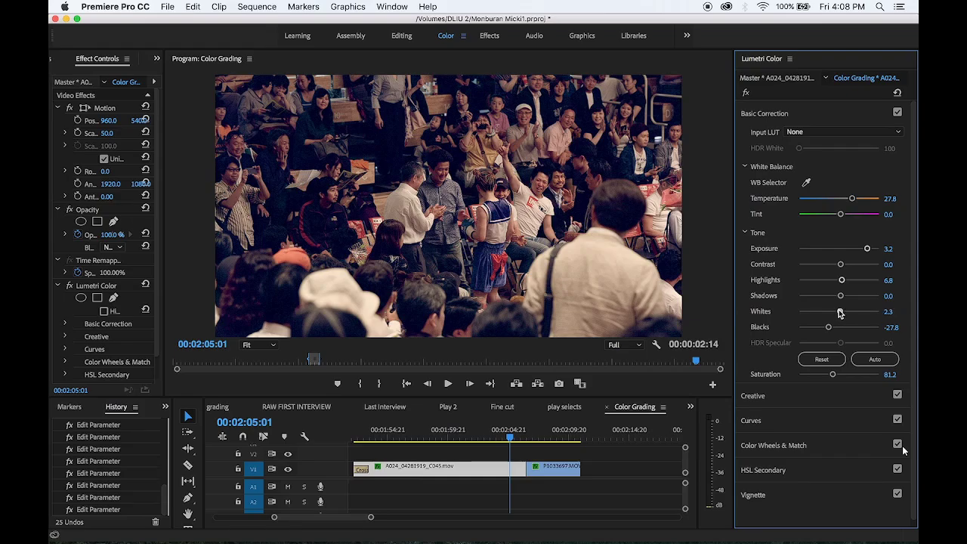
click(764, 420)
click(789, 140)
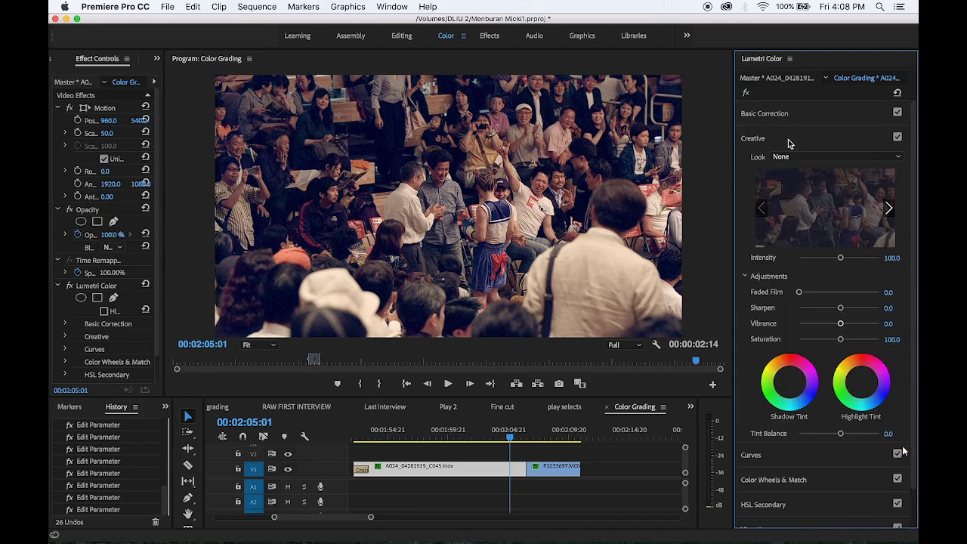
- Set the wide crowd clip's Blacks to -27.8 in the Lumetri Basic Correction settings
click(763, 492)
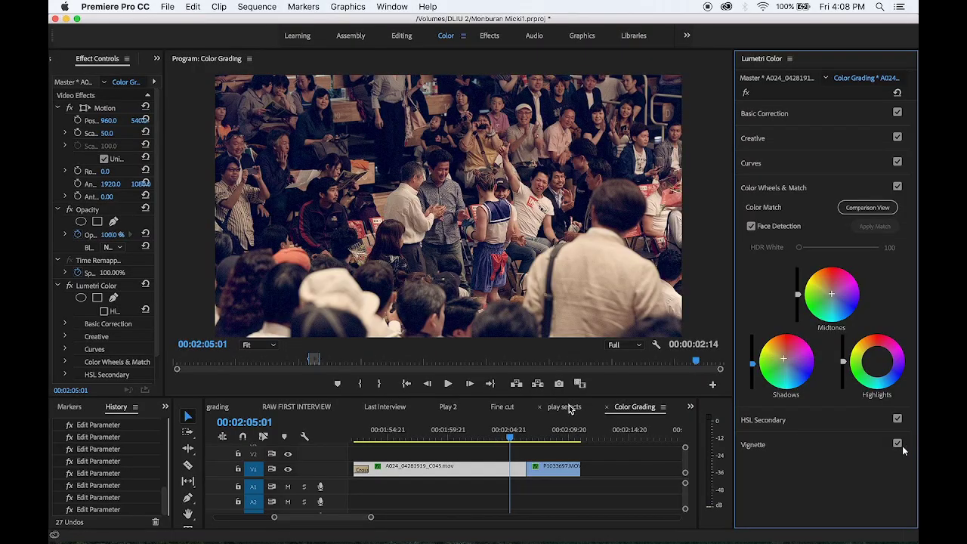
mouse_move(512, 436)
mouse_down()
mouse_move(546, 437)
mouse_move(516, 443)
mouse_up()
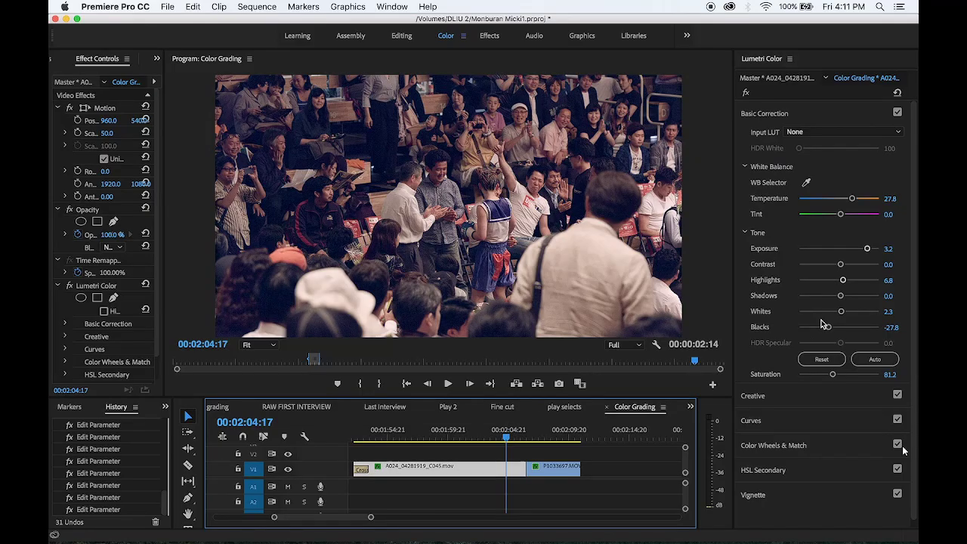
drag(831, 328, 826, 329)
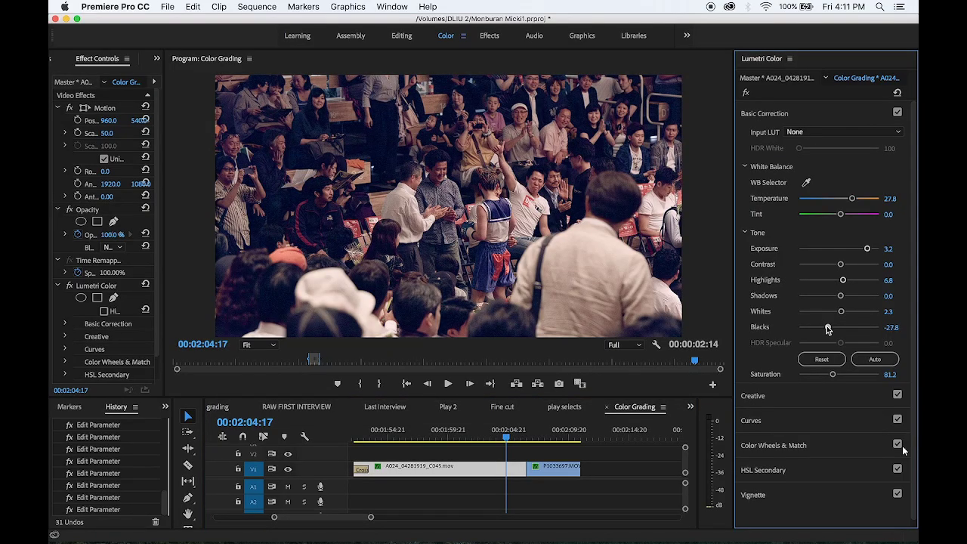
- Compare the wide crowd clip with P1033697.MOV and set its Tint to -23.3 and Exposure to 3.5
click(546, 440)
drag(545, 440, 514, 441)
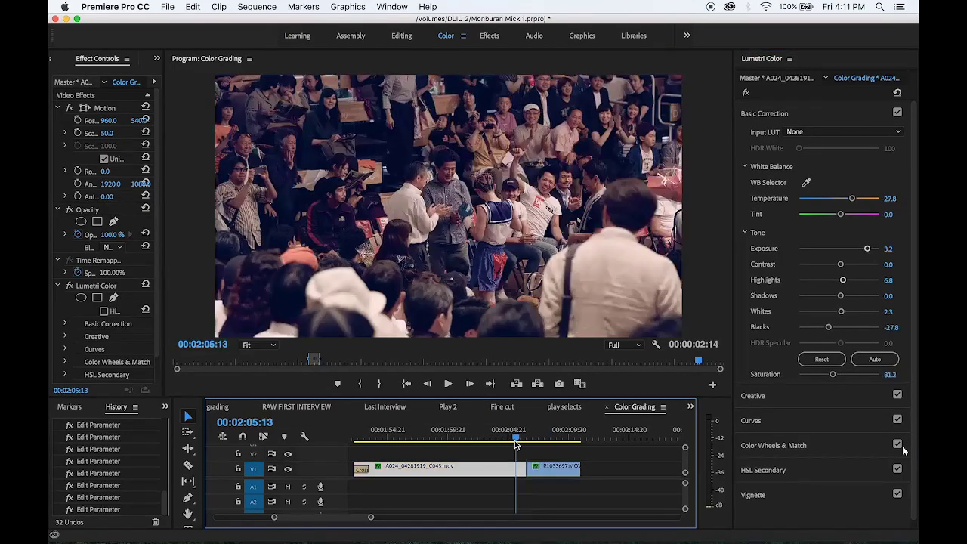
drag(841, 215, 830, 219)
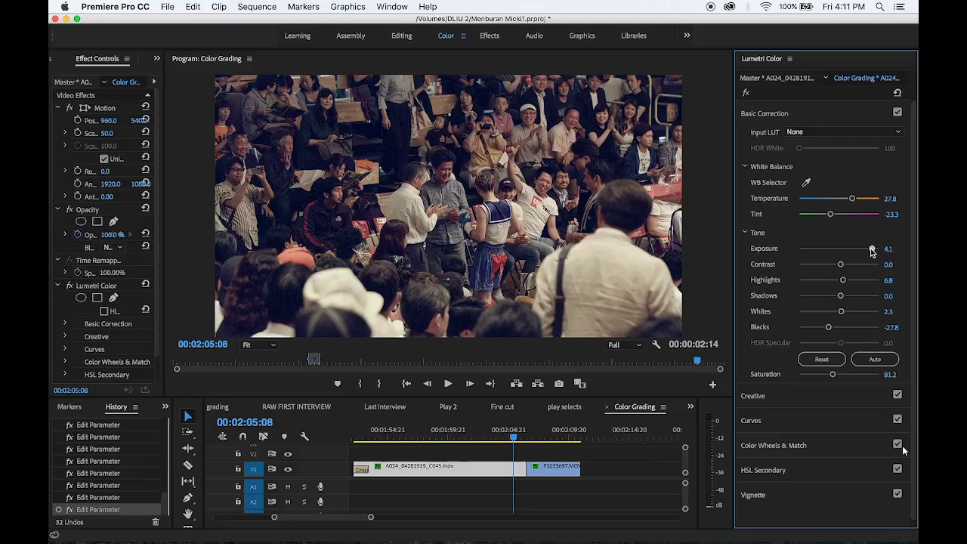
drag(872, 251, 867, 252)
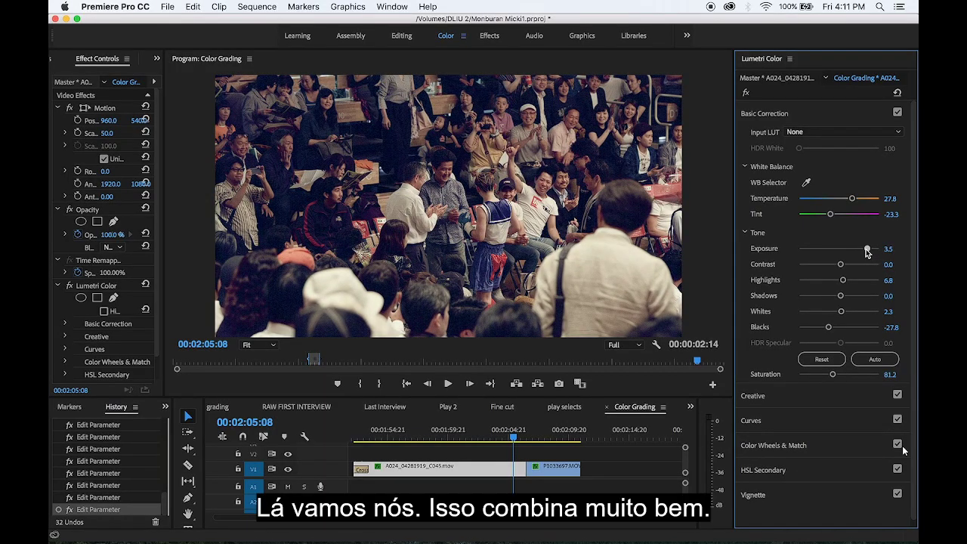
- Try raising the Blacks of clip P1033697.MOV to 2.3 in Basic Correction, and reset them to 0
mouse_move(537, 438)
mouse_down()
mouse_move(518, 441)
mouse_move(543, 440)
mouse_up()
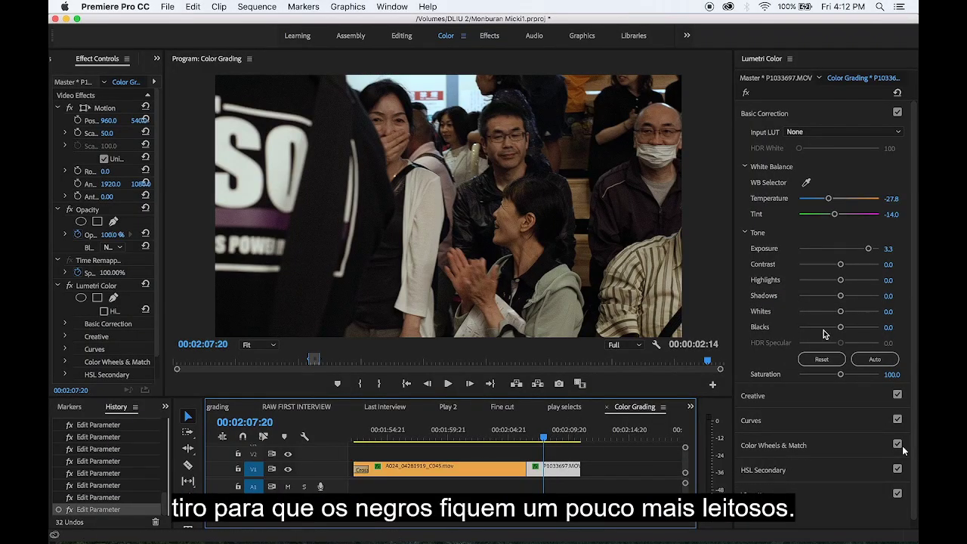
drag(840, 327, 840, 331)
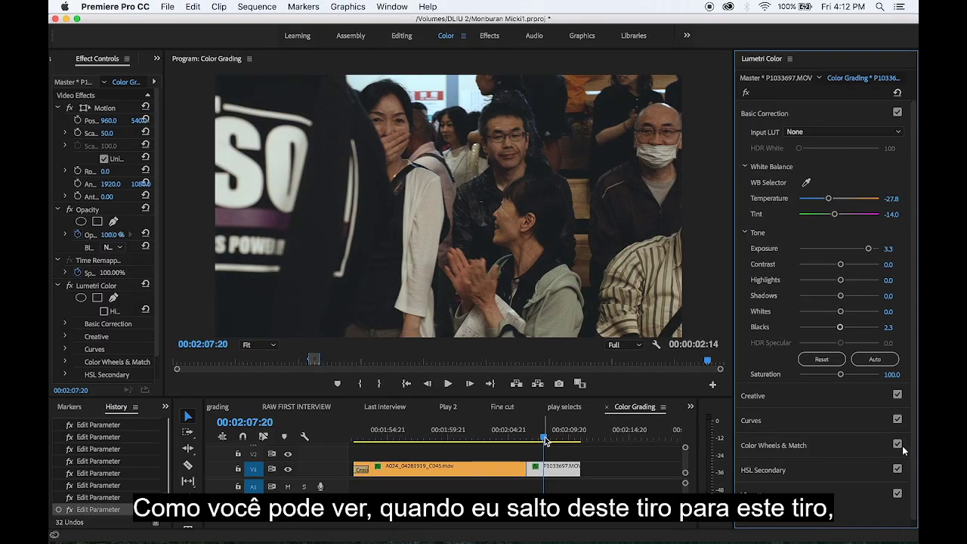
mouse_move(544, 438)
mouse_down()
mouse_move(516, 442)
mouse_move(540, 440)
mouse_up()
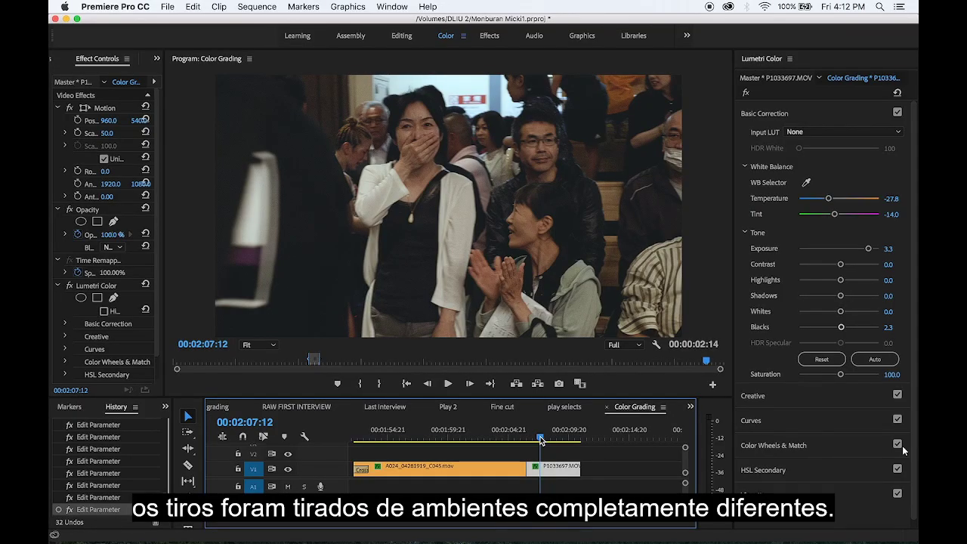
click(888, 327)
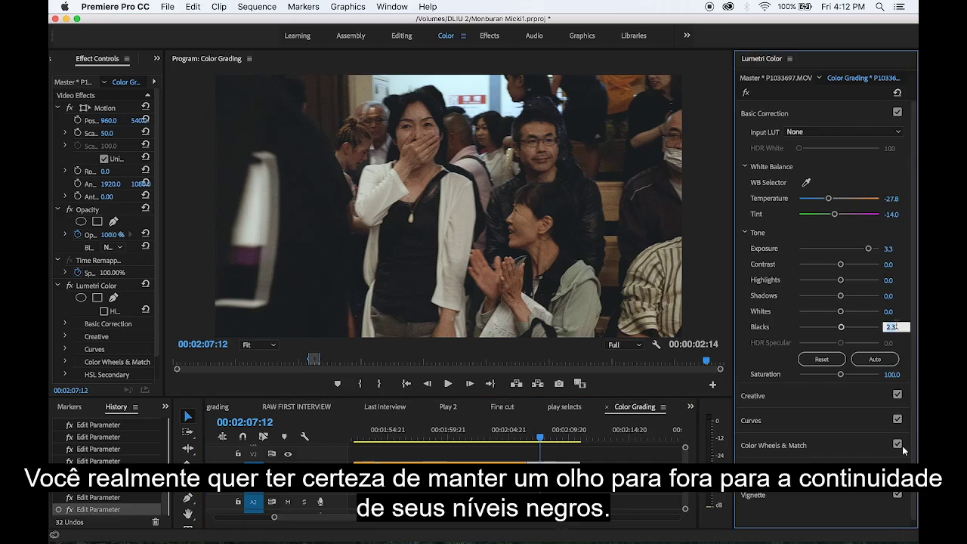
text(0)
key(Return)
mouse_move(541, 438)
mouse_down()
mouse_move(515, 438)
mouse_move(544, 438)
mouse_up()
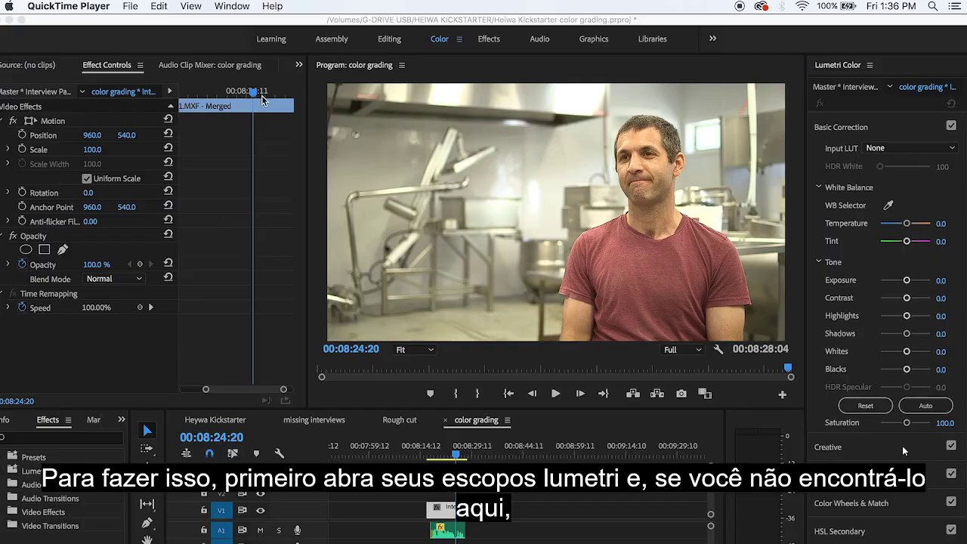
- Show the Lumetri Scopes for the interview clip and check that Vectorscope YUV is the active scope
click(299, 68)
click(299, 68)
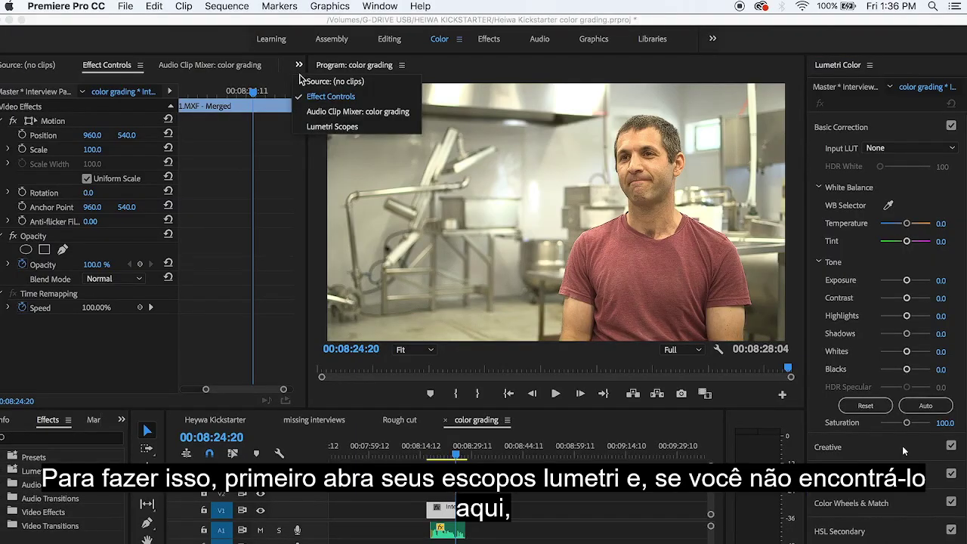
click(315, 133)
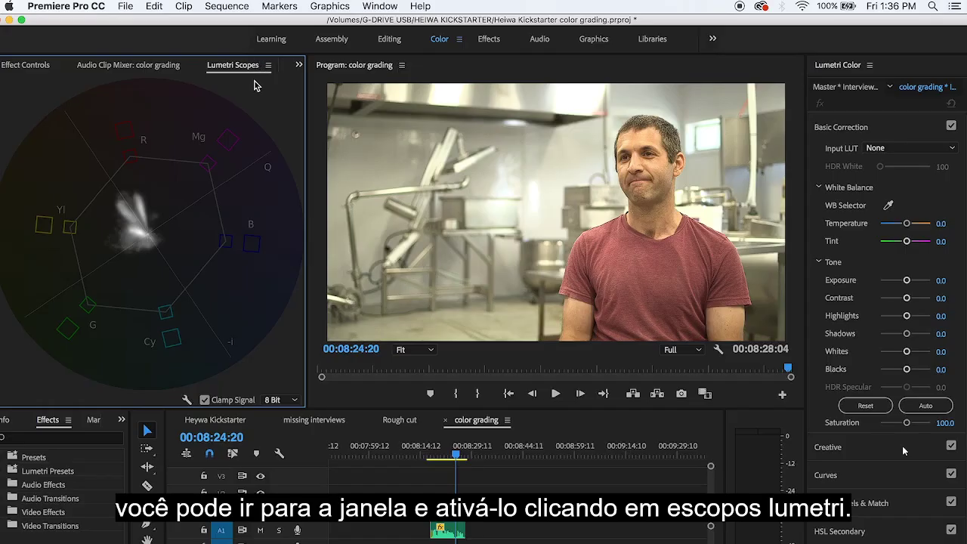
click(380, 6)
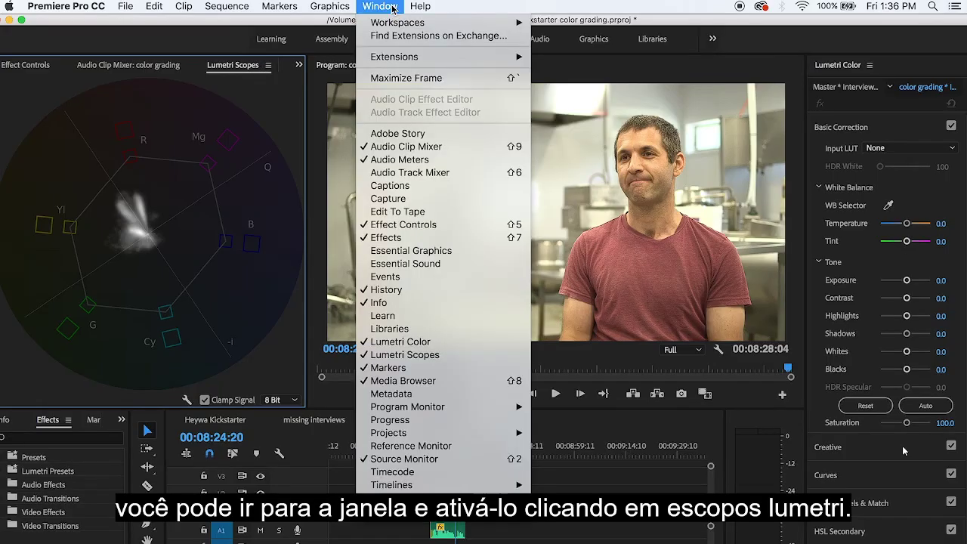
click(423, 361)
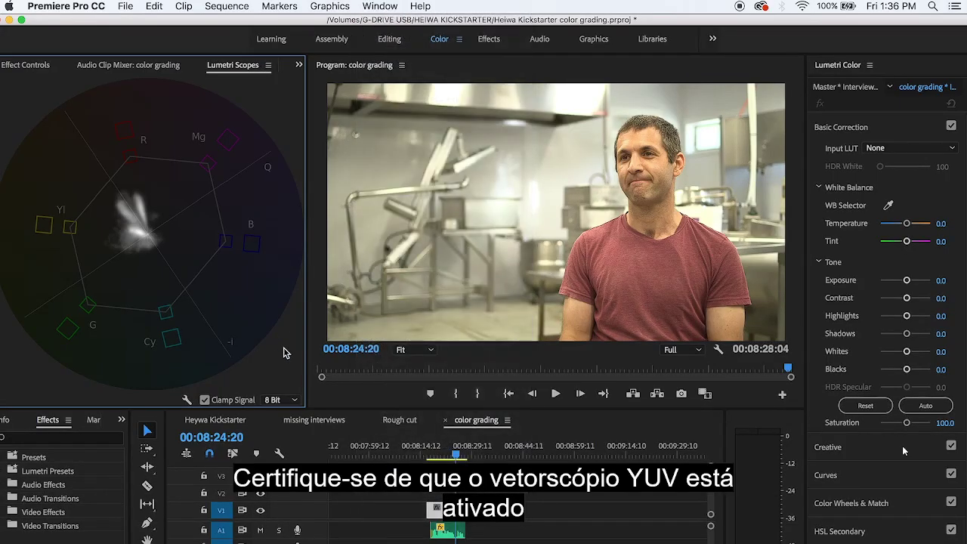
right_click(192, 182)
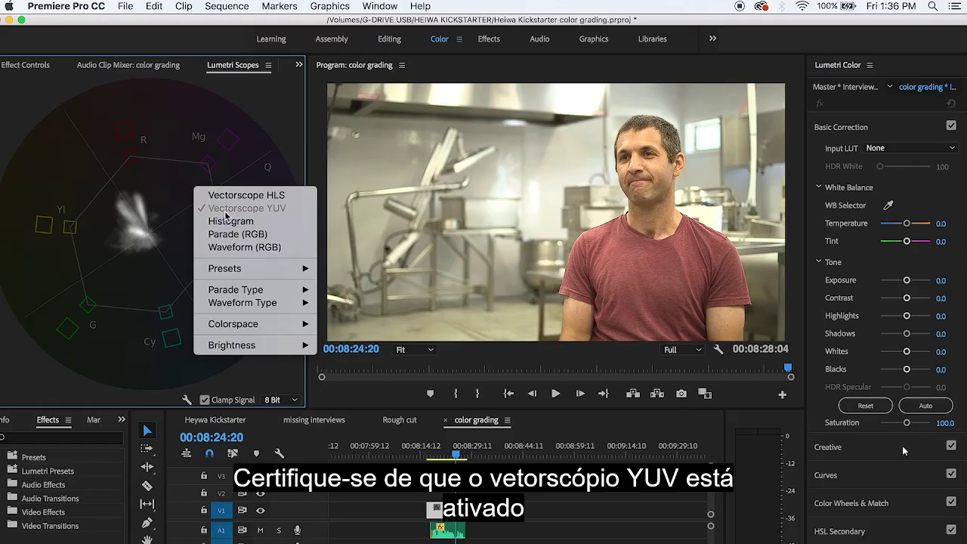
click(245, 155)
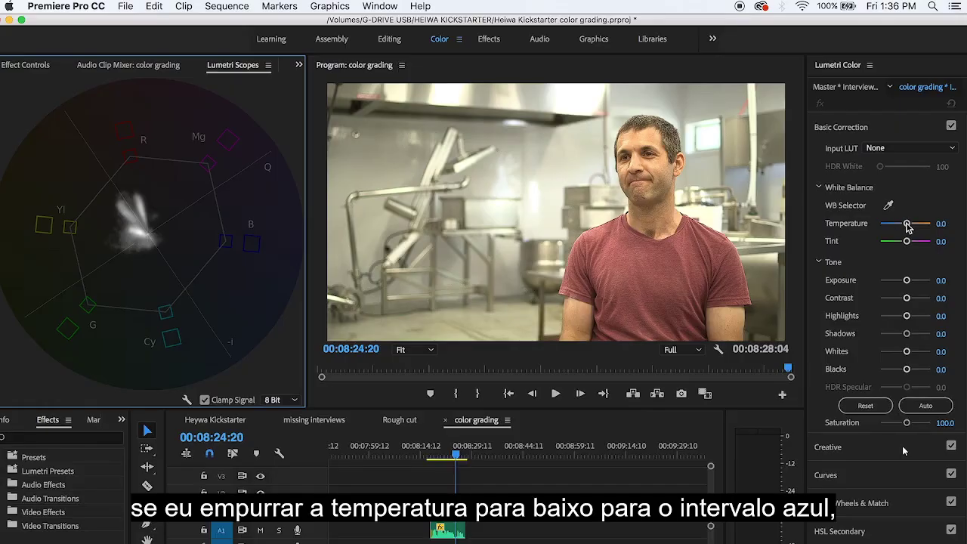
- Try the interview clip's Temperature at -100 and 100 while watching the vectorscope, and reset it to 0
drag(906, 224, 875, 231)
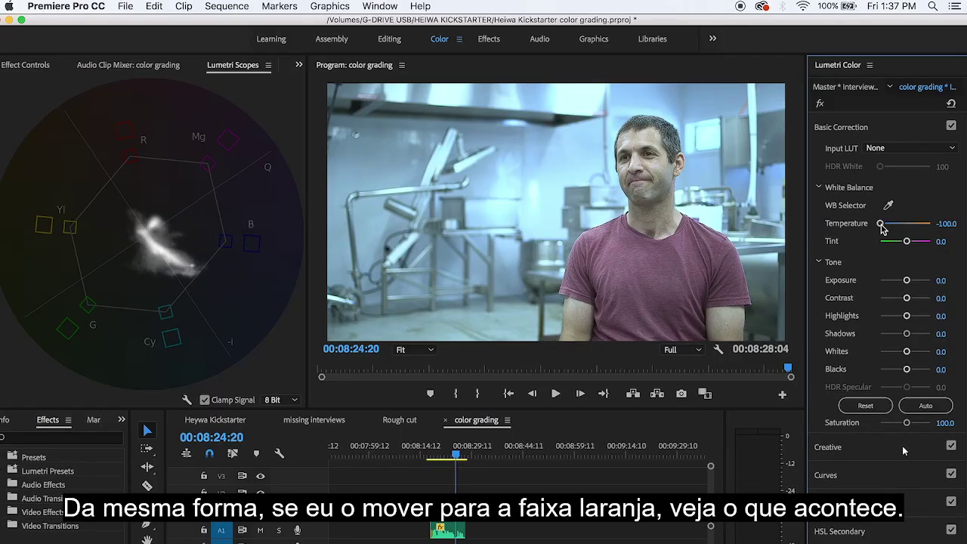
drag(882, 228, 932, 227)
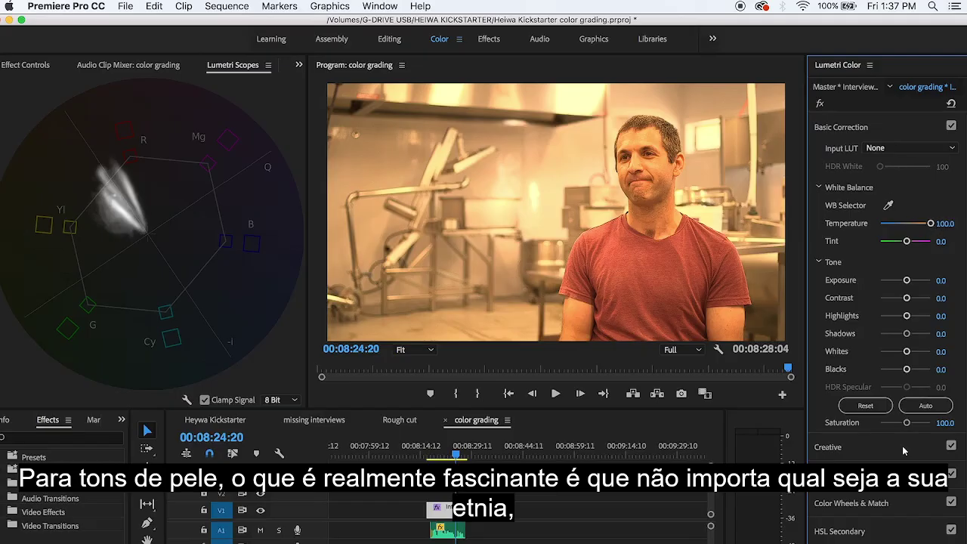
click(941, 224)
text(0)
key(Return)
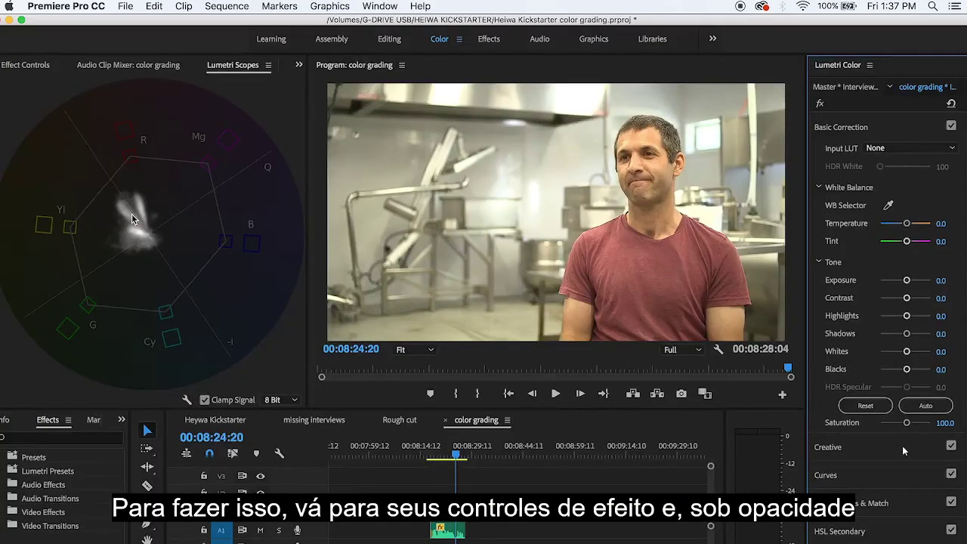
- Draw a small closed three-point opacity mask with the Pen tool on the interviewee's cheek to isolate a skin sample
click(35, 66)
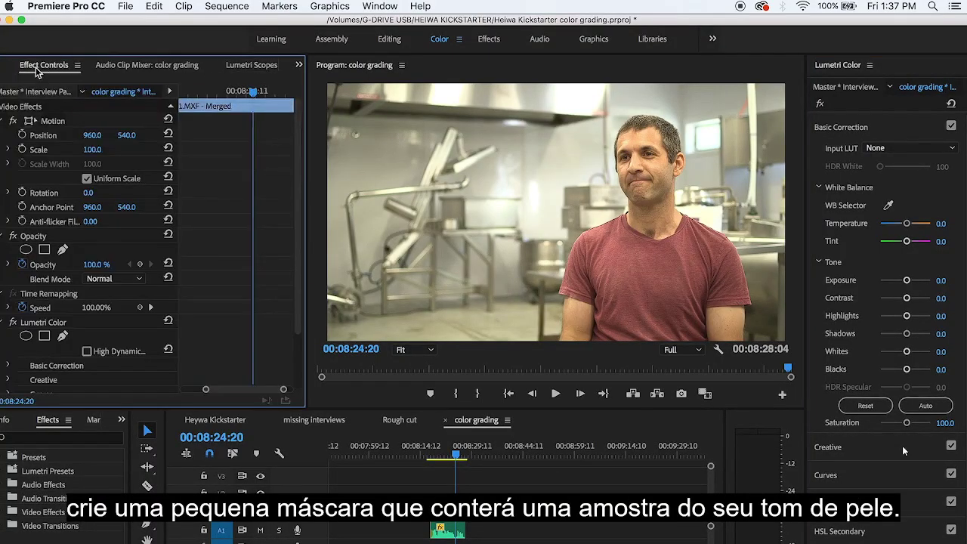
click(63, 250)
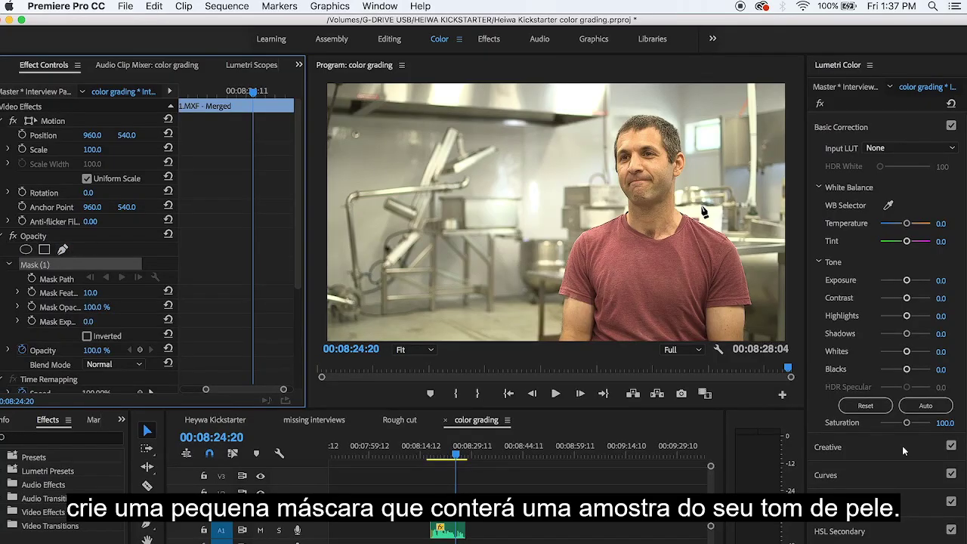
click(650, 163)
click(663, 186)
click(669, 155)
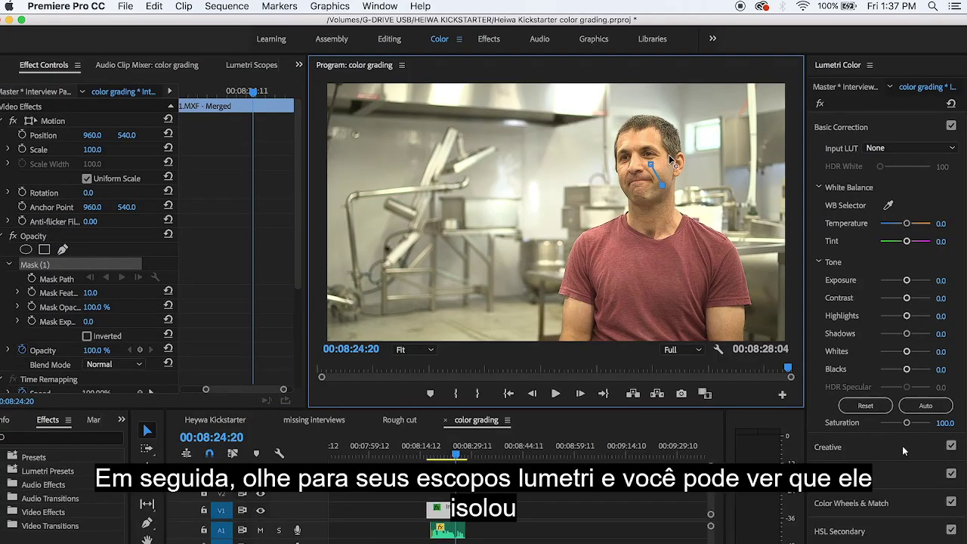
click(650, 163)
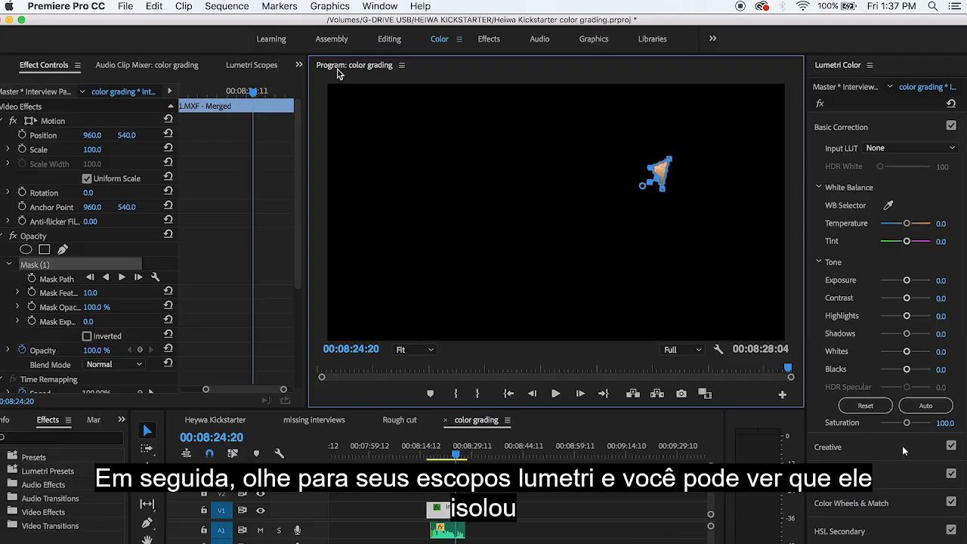
- Widen the vectorscope view and shift the Midtones color wheel slightly to align the skin sample with the skin tone line
click(259, 68)
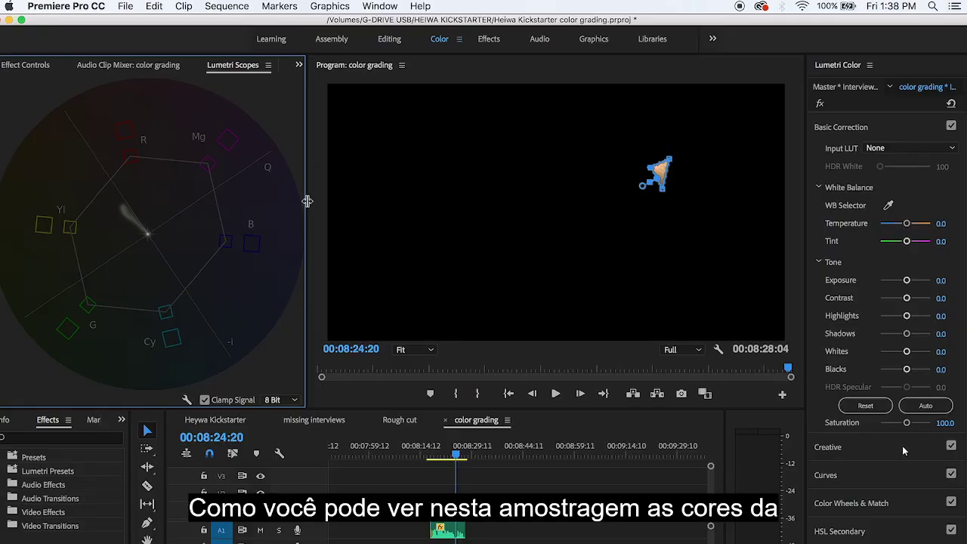
drag(307, 201, 401, 207)
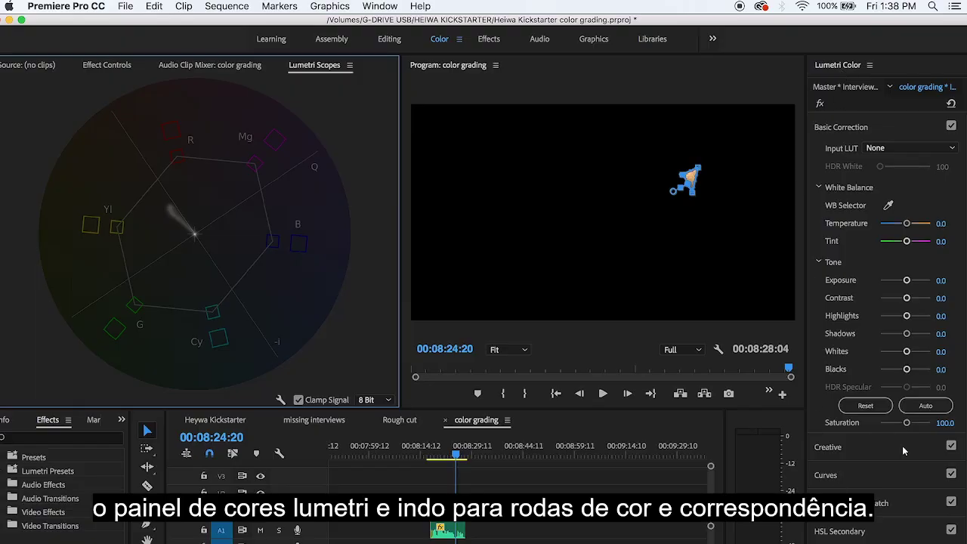
click(845, 503)
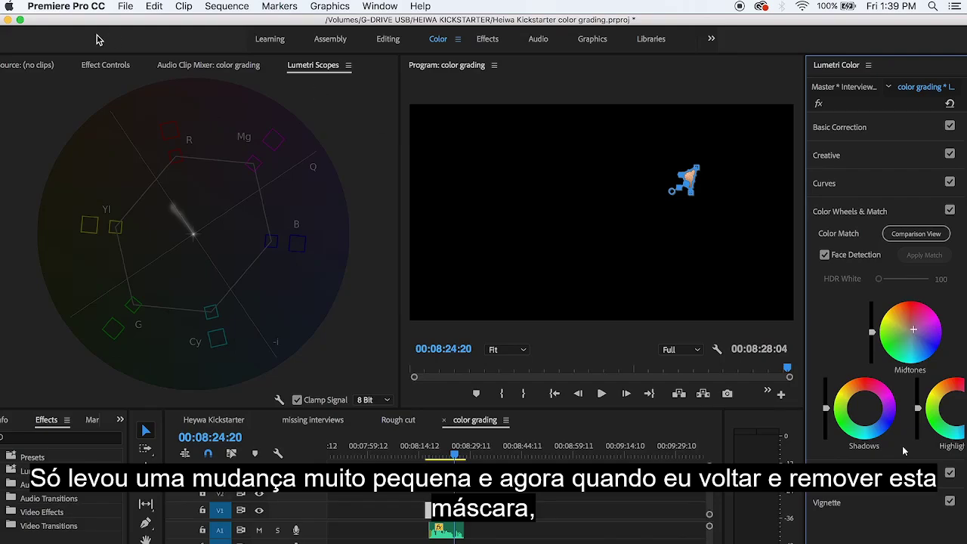
- Delete the opacity mask from the interview clip and compare the image with Color Wheels & Match off and on
click(105, 65)
click(33, 264)
key(Delete)
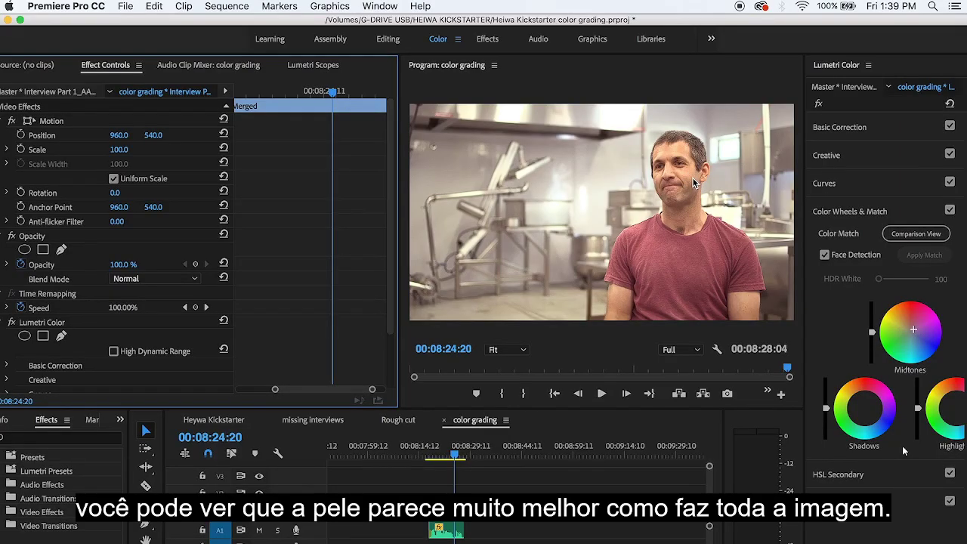
click(950, 211)
click(949, 211)
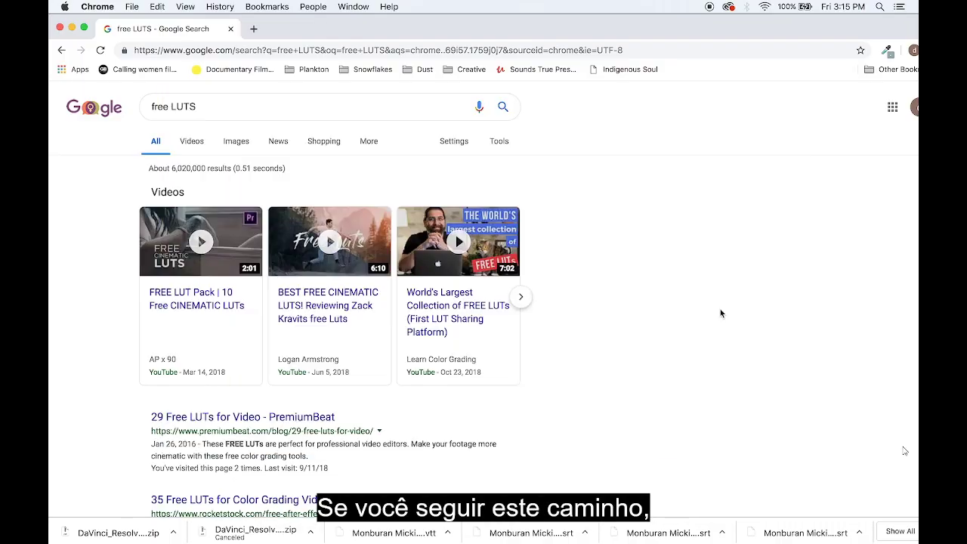
- Switch to Chrome and look through the Google search results for free LUTS
scroll(640, 383, down, 10)
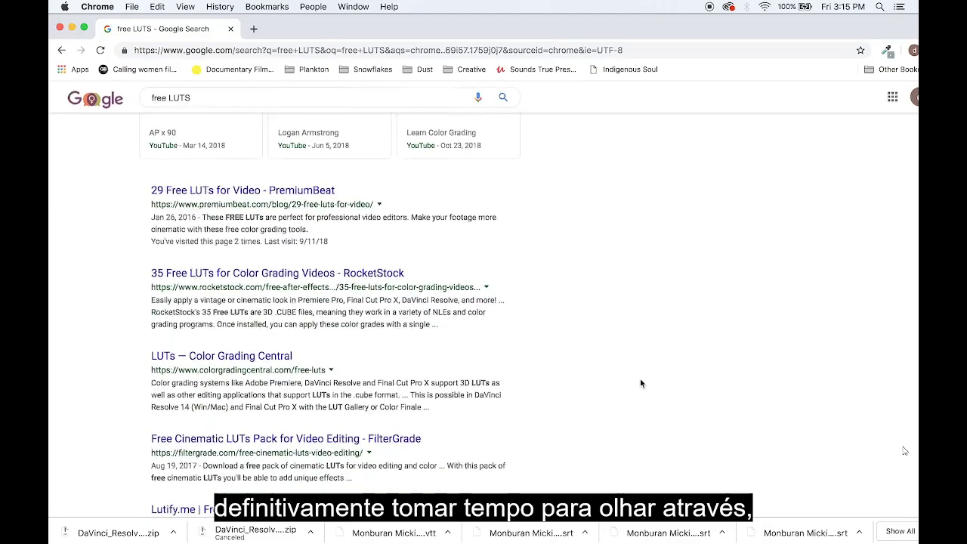
scroll(640, 383, down, 8)
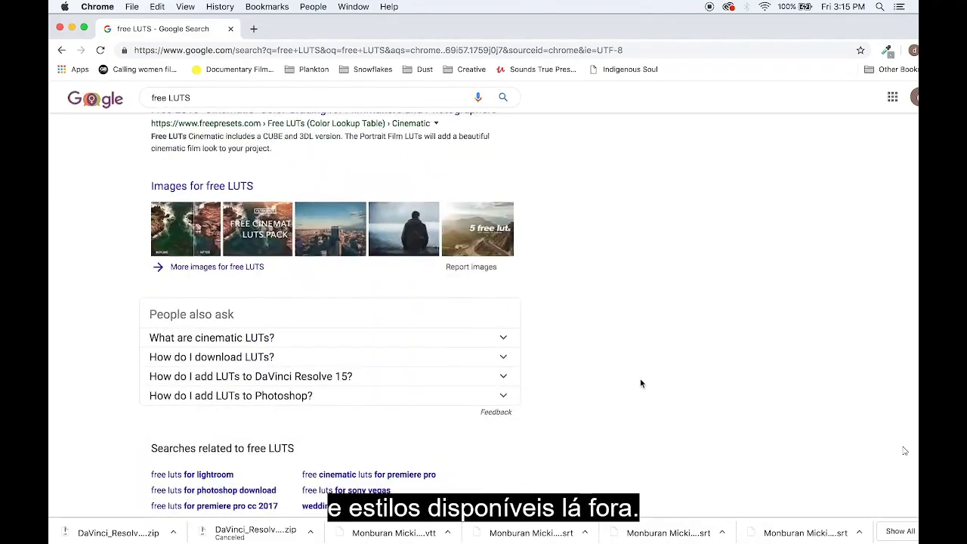
scroll(639, 383, up, 5)
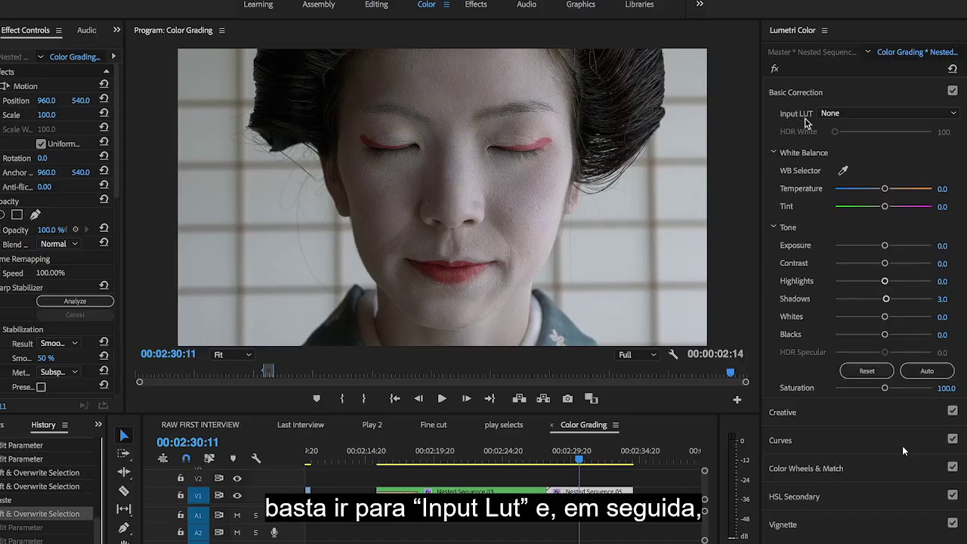
- Switch to Premiere Pro, try the NK_MASTERCLASS_01 input LUT on the close-up of the woman's face, and undo it
click(848, 113)
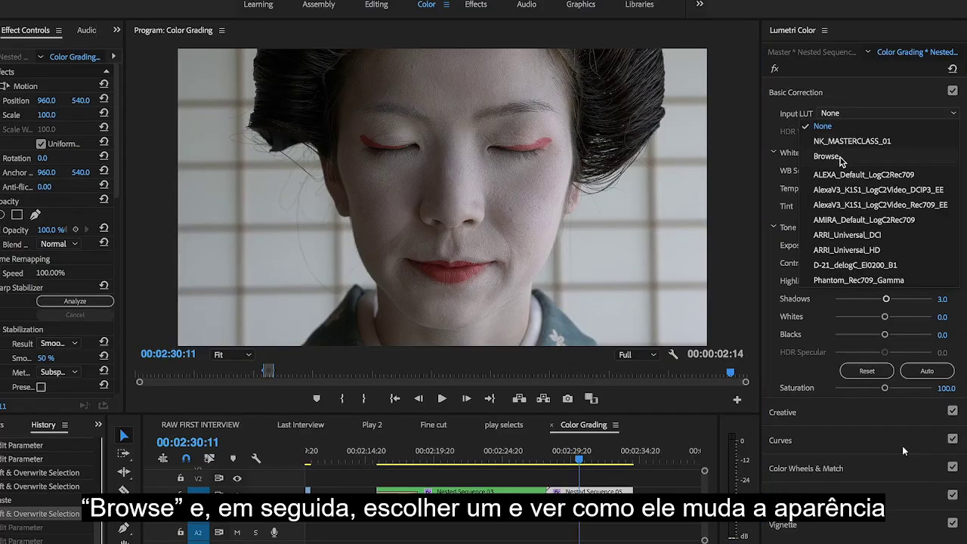
click(826, 156)
double_click(210, 55)
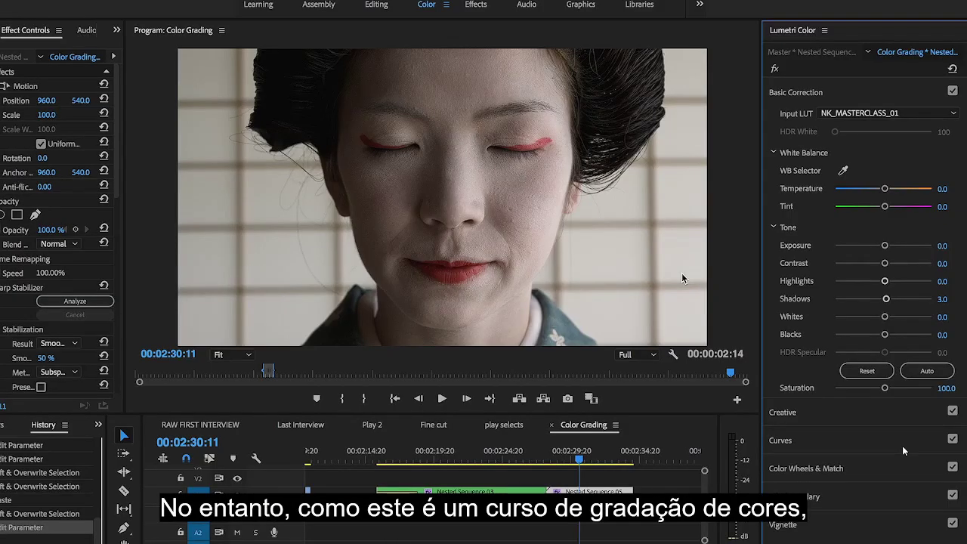
key(ctrl+z)
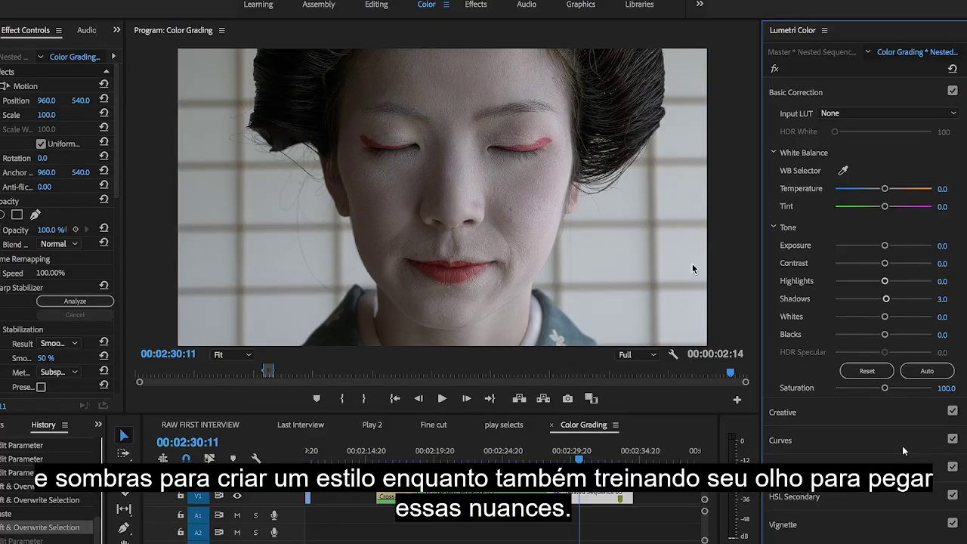
- Move to the close-up of the woman's face and push its Shadows color wheel slightly toward blue
click(518, 458)
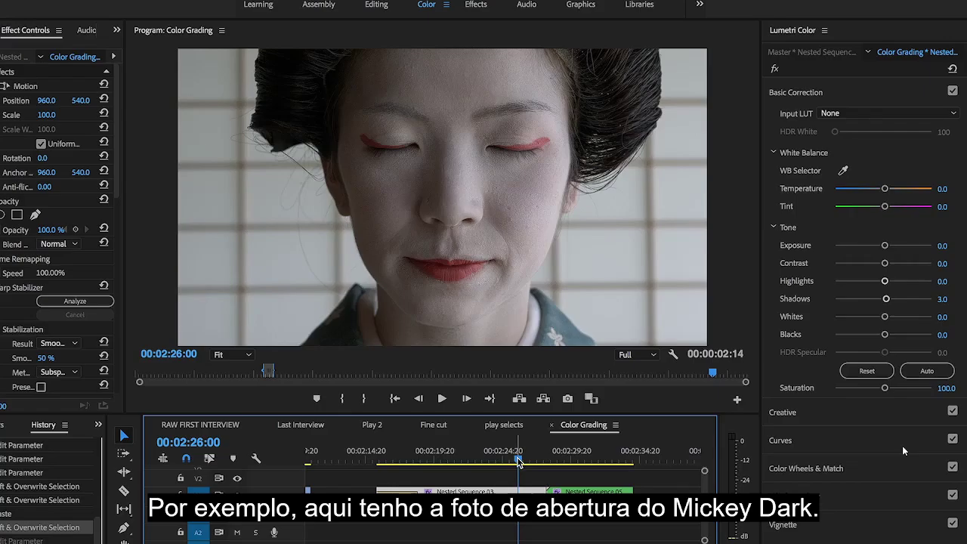
drag(518, 461, 575, 463)
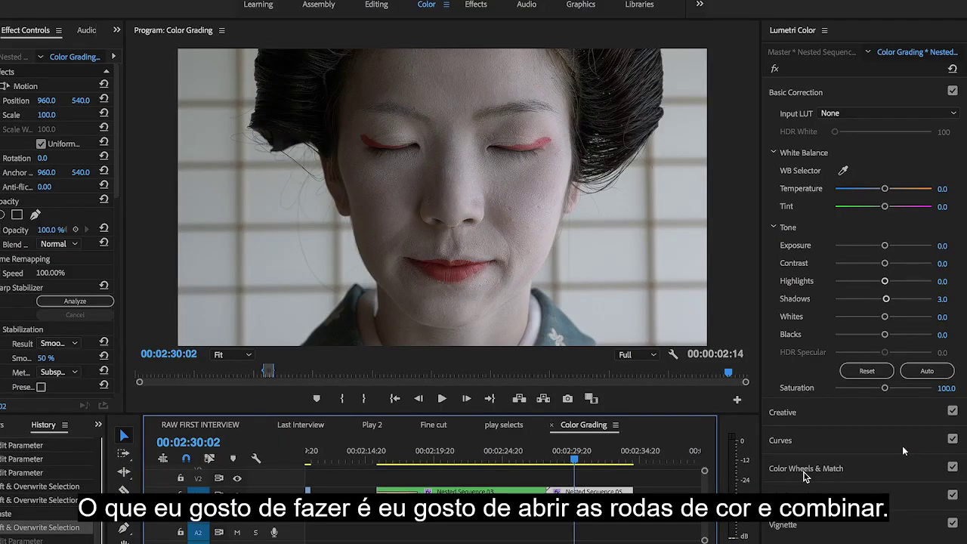
click(806, 469)
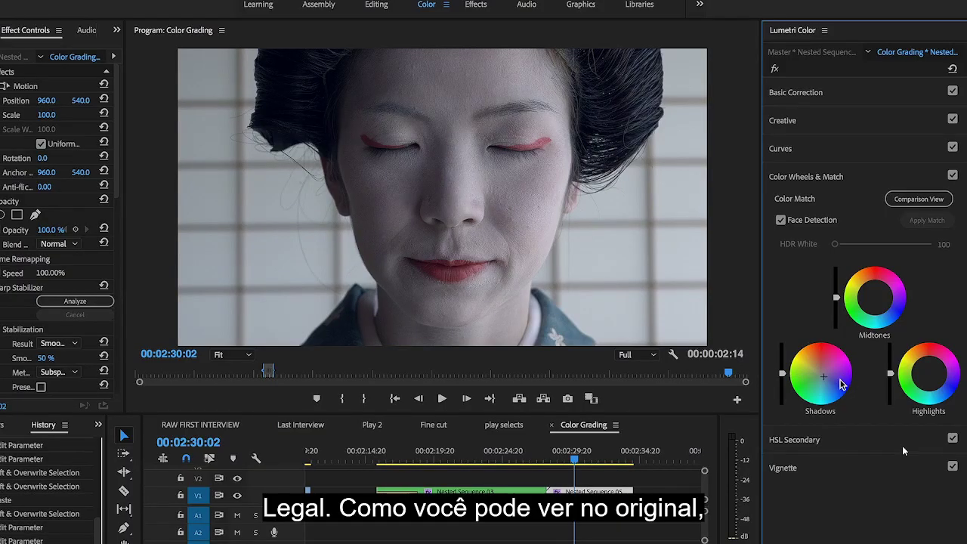
- Compare the woman's close-up with the Color Wheels & Match correction off and on
click(952, 175)
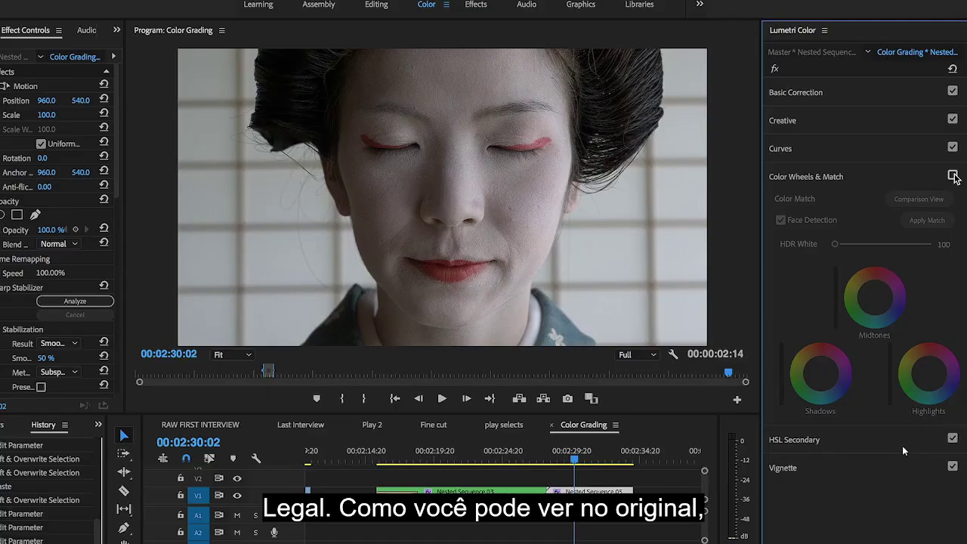
click(952, 175)
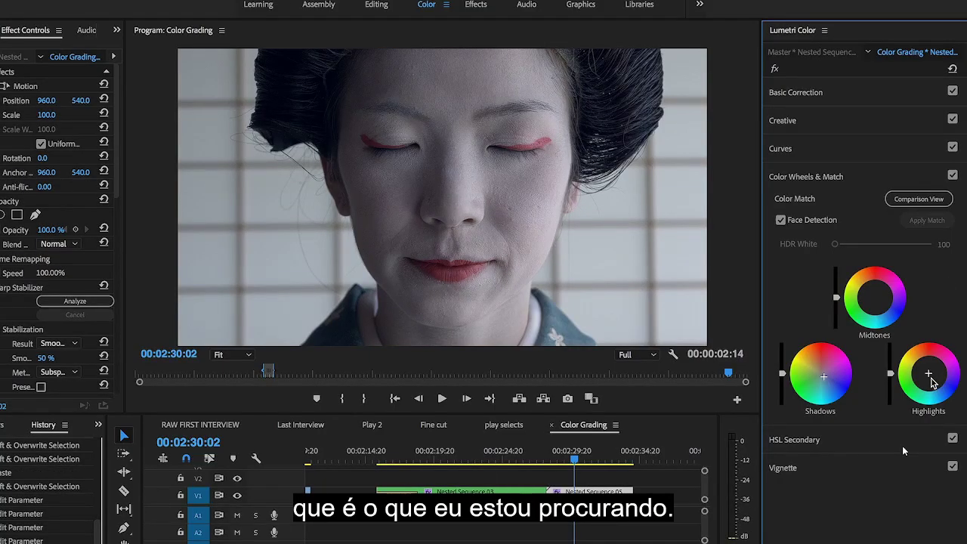
click(952, 175)
click(951, 175)
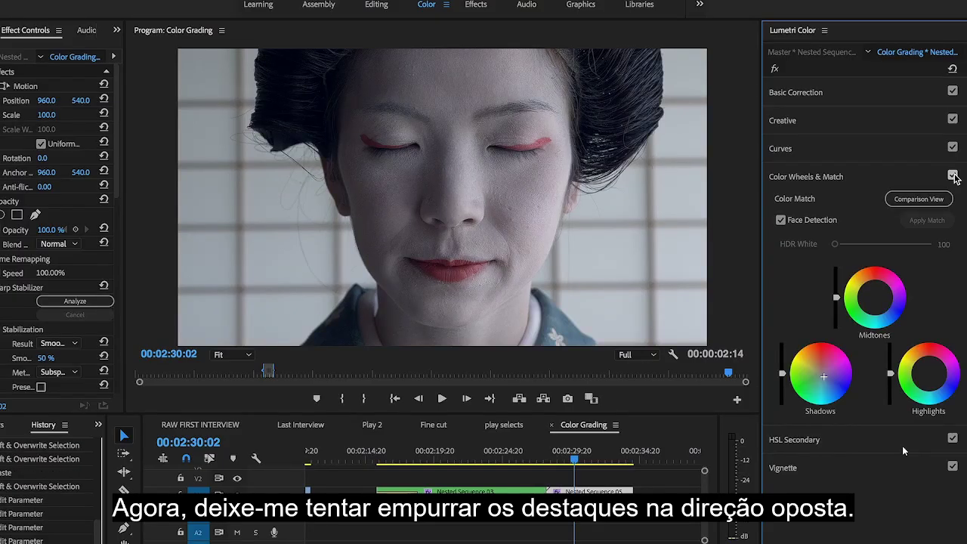
- Shift the close-up's Highlights color wheel slightly toward red and raise Blacks to 9.9
drag(929, 375, 929, 378)
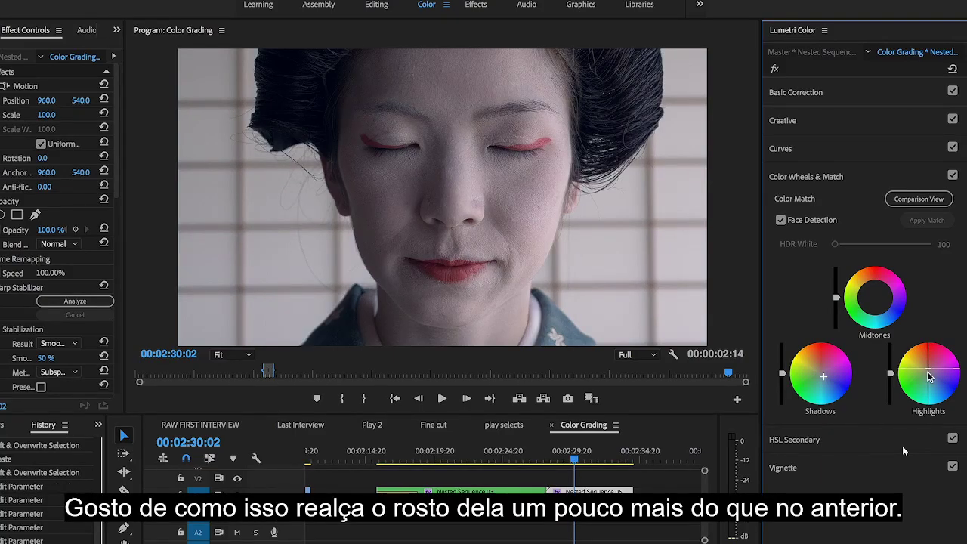
drag(929, 377, 928, 370)
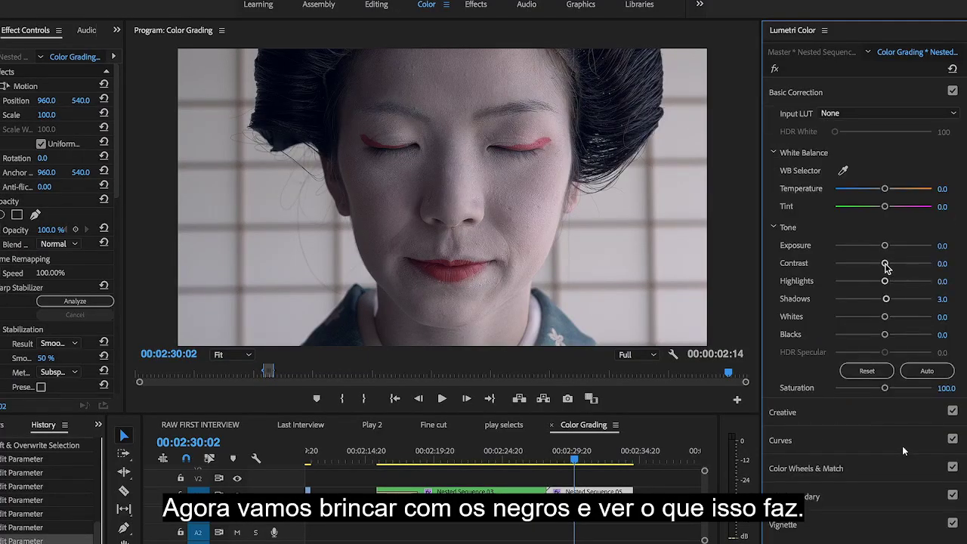
drag(885, 299, 889, 336)
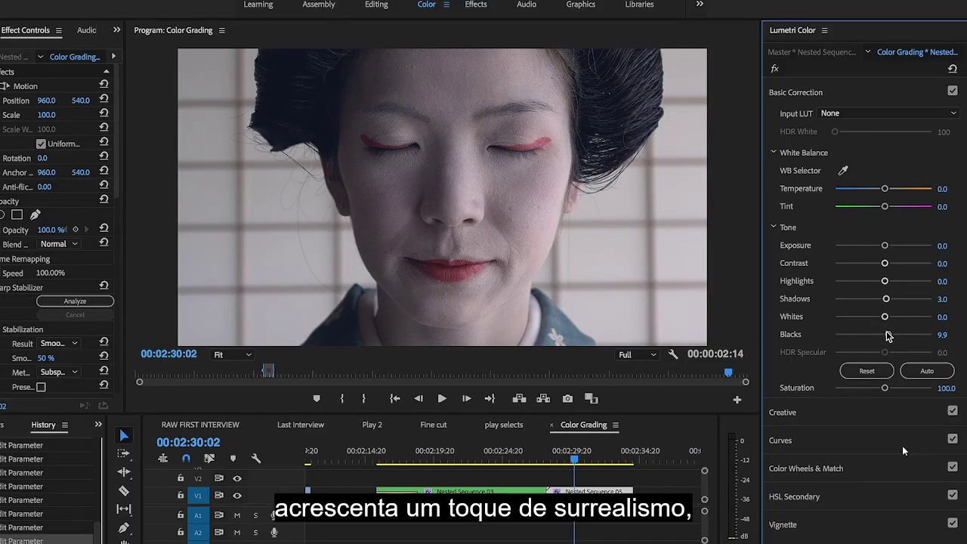
click(799, 411)
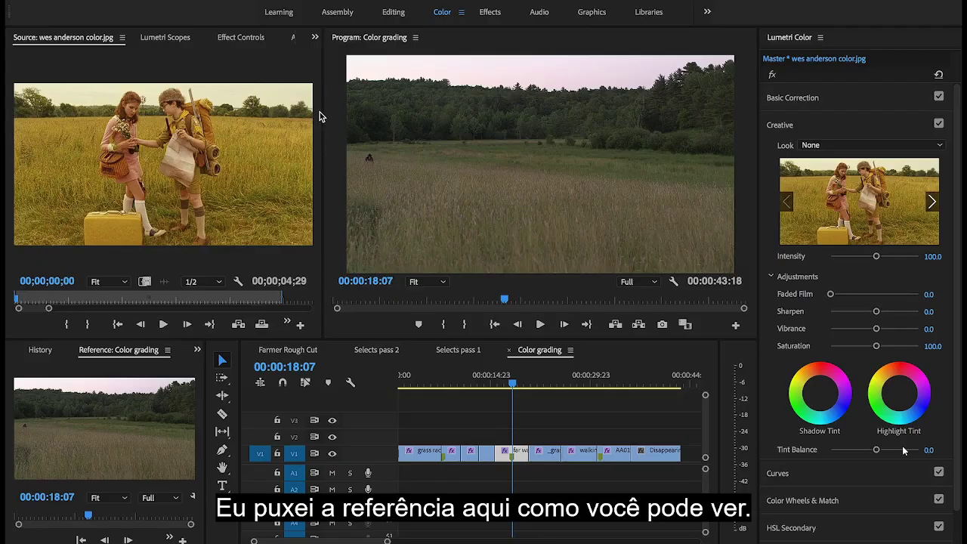
- Enlarge the Source and Program monitors to view the Wes Anderson reference image and the field shot side by side
drag(322, 114, 358, 143)
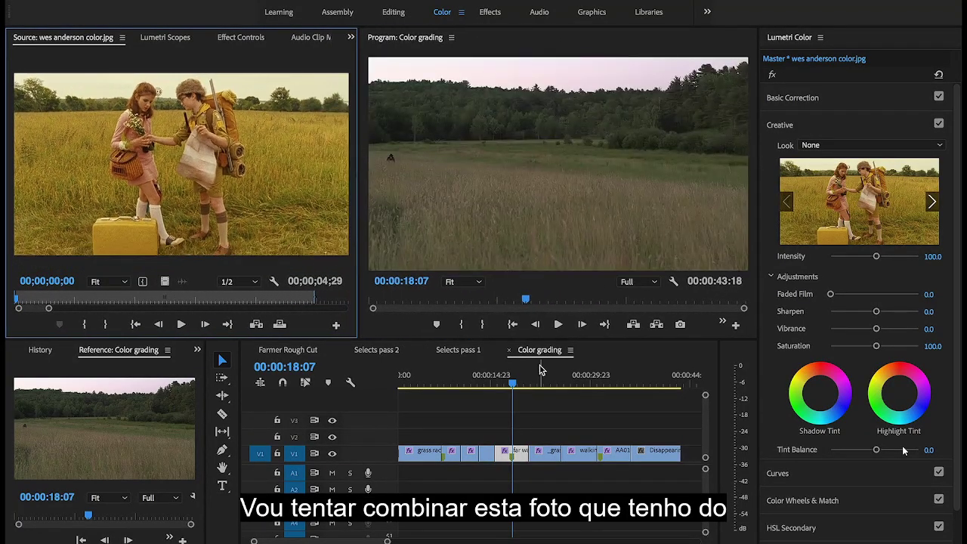
drag(529, 340, 529, 414)
drag(758, 192, 798, 178)
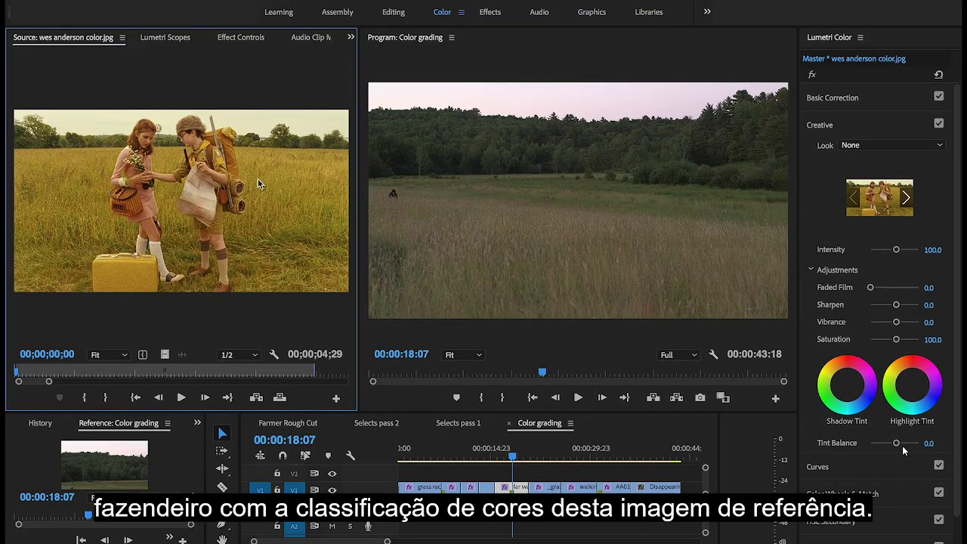
- Select the far walk field clip at the playhead and set its Exposure to 1.3
click(515, 488)
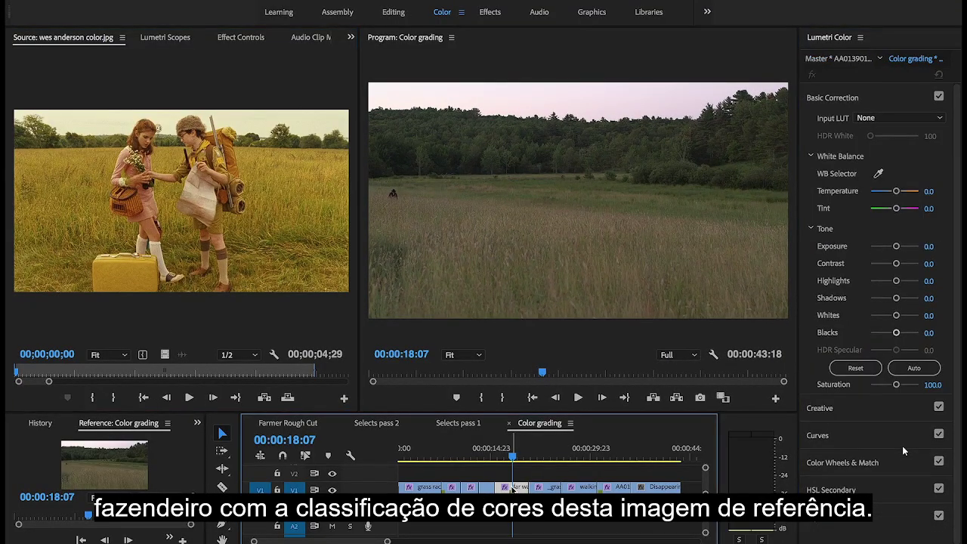
drag(897, 247, 900, 253)
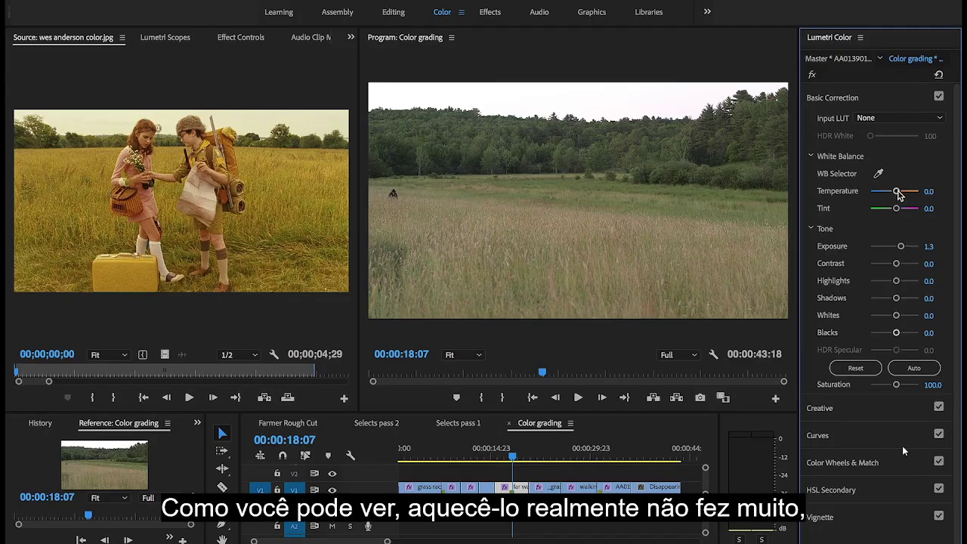
- Try warming the field clip with a Temperature of 34.2, and reset it to 0
drag(897, 191, 903, 194)
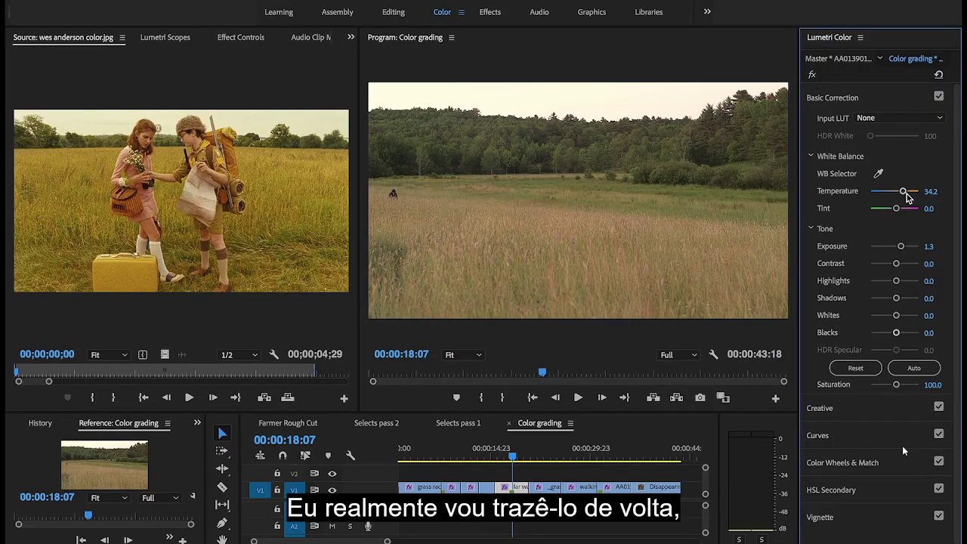
click(932, 191)
text(0)
key(Return)
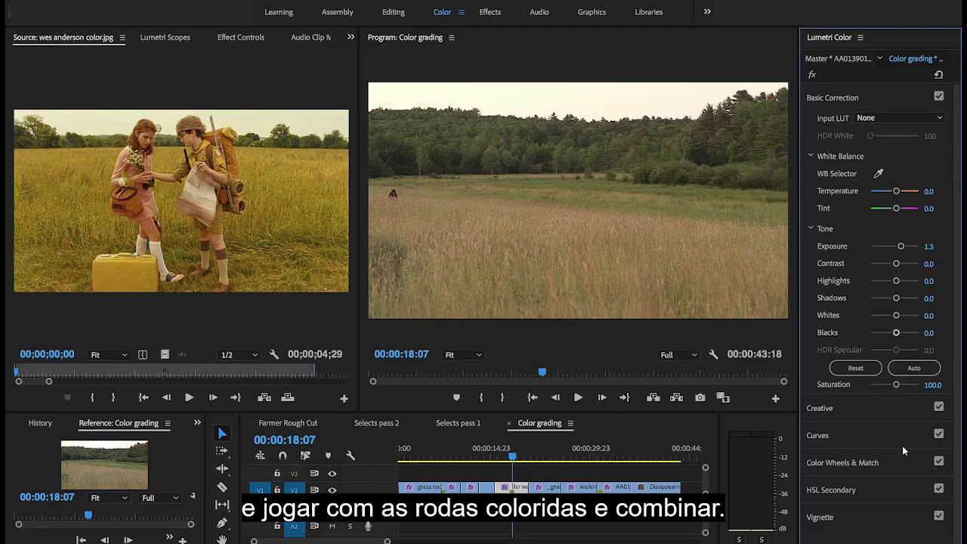
- Widen the Lumetri controls and push the field clip's Midtones, Shadows and Highlights color wheels toward yellow-orange
click(867, 462)
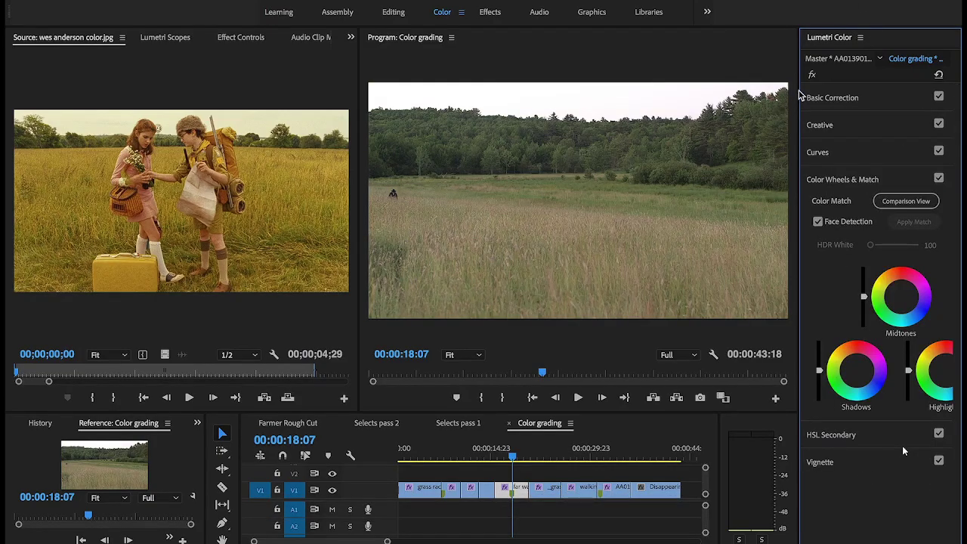
drag(800, 92, 750, 91)
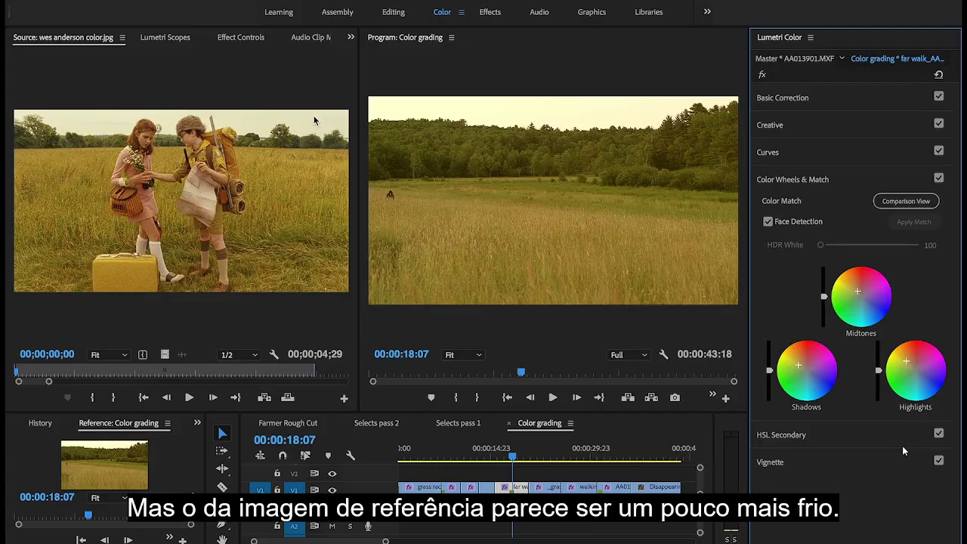
- Cool the field clip to a Temperature of -16.2 and set Exposure to 1.6 to match the reference sky
click(783, 99)
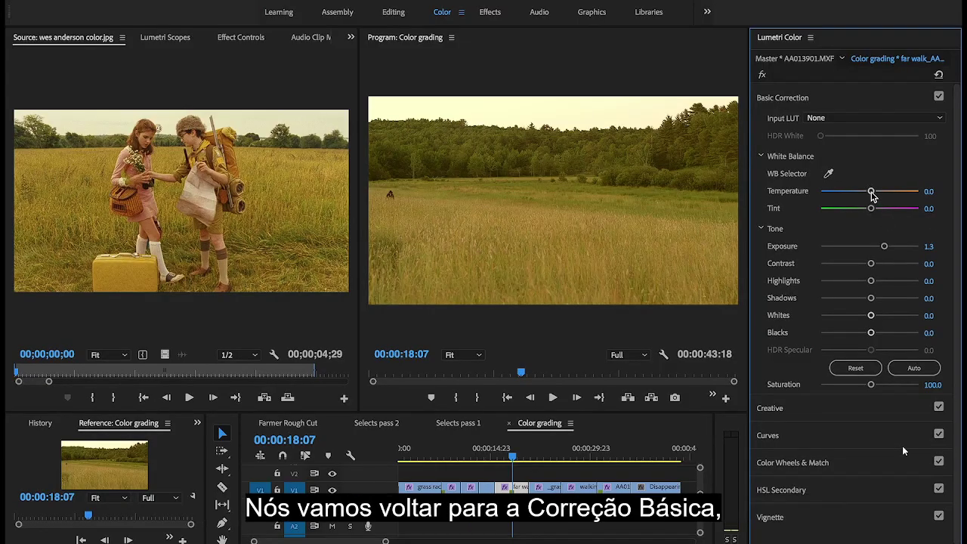
drag(872, 195, 862, 195)
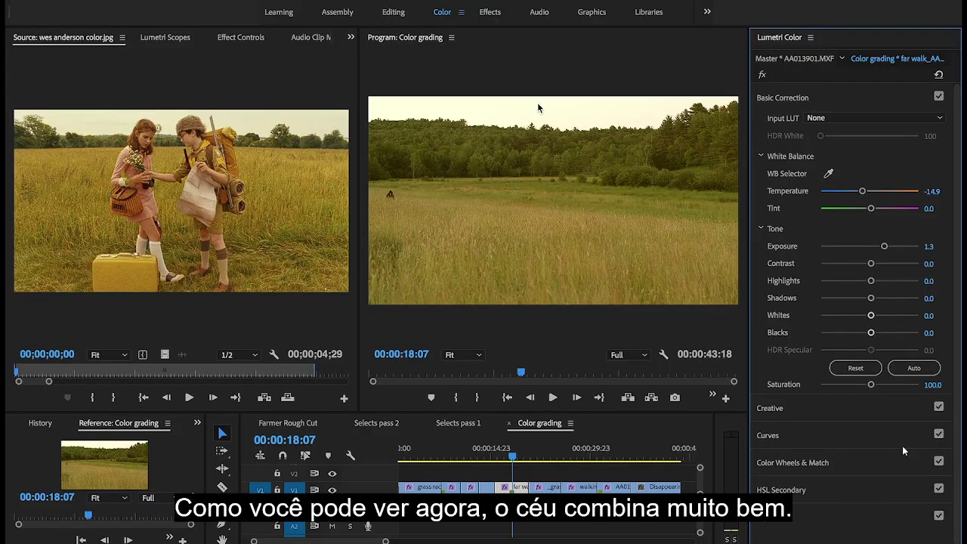
drag(863, 195, 861, 195)
drag(884, 247, 886, 246)
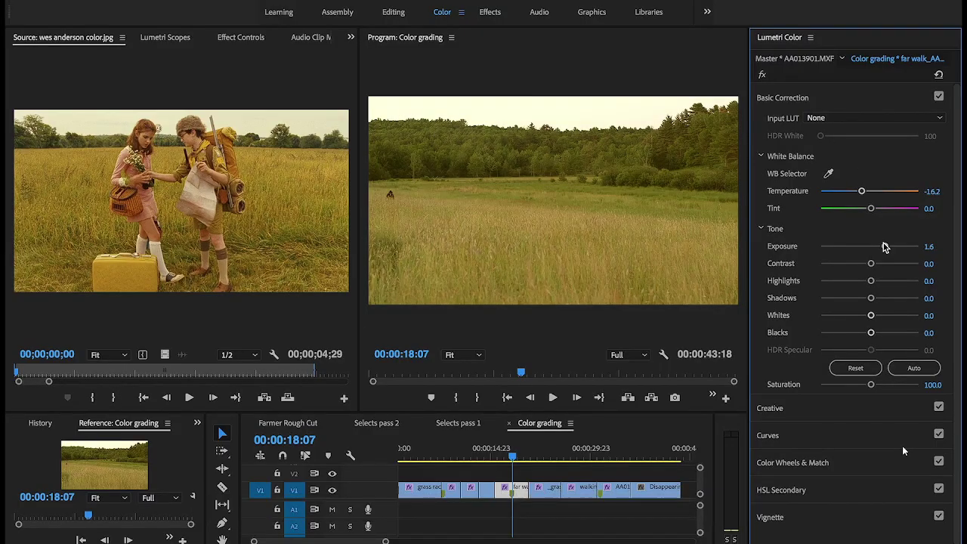
- Push the field clip's Midtones color wheel further toward orange and lower the Shadows wheel's brightness slightly
click(903, 456)
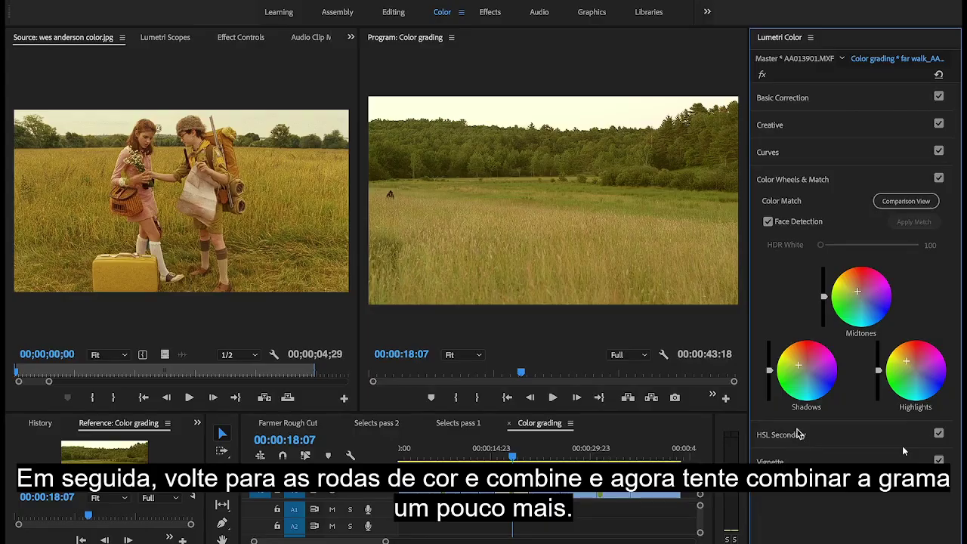
drag(858, 324, 855, 287)
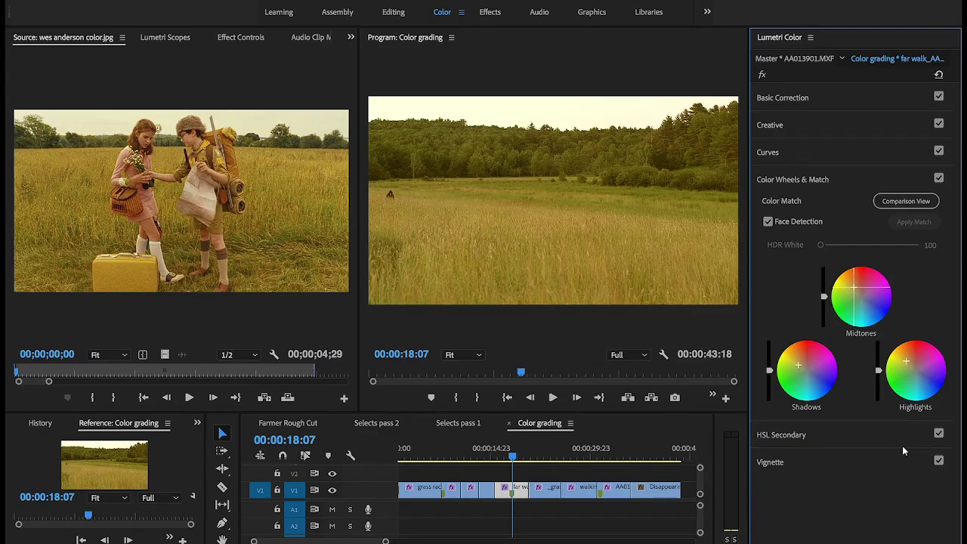
drag(854, 287, 854, 287)
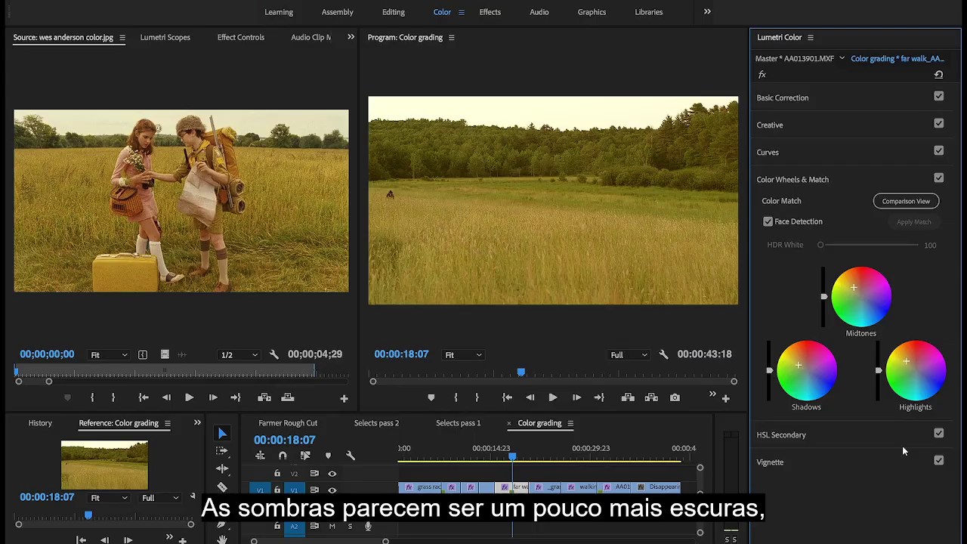
drag(769, 372, 769, 376)
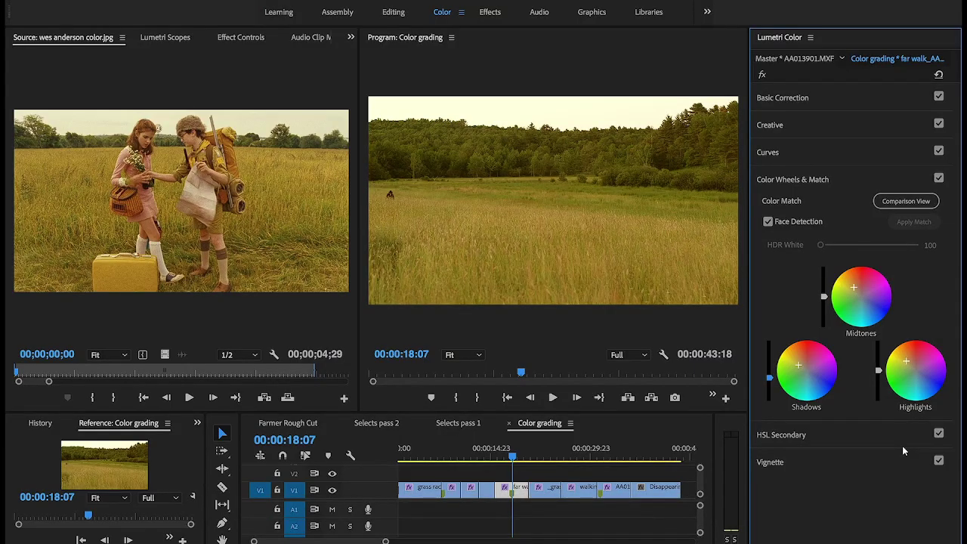
- Raise the field clip's Contrast slightly in Basic Correction and return to Color Wheels & Match
click(790, 99)
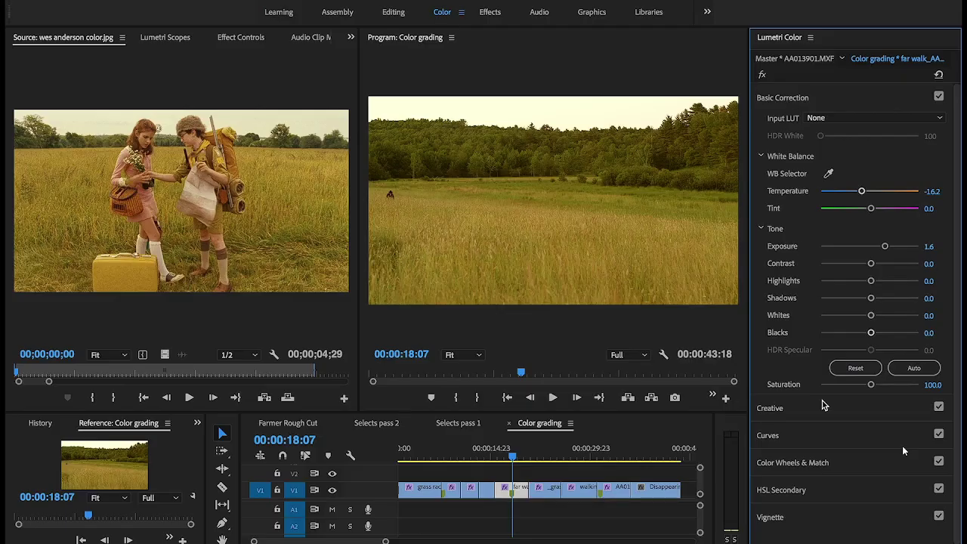
mouse_move(871, 263)
mouse_down()
mouse_move(889, 263)
mouse_move(877, 265)
mouse_up()
click(807, 466)
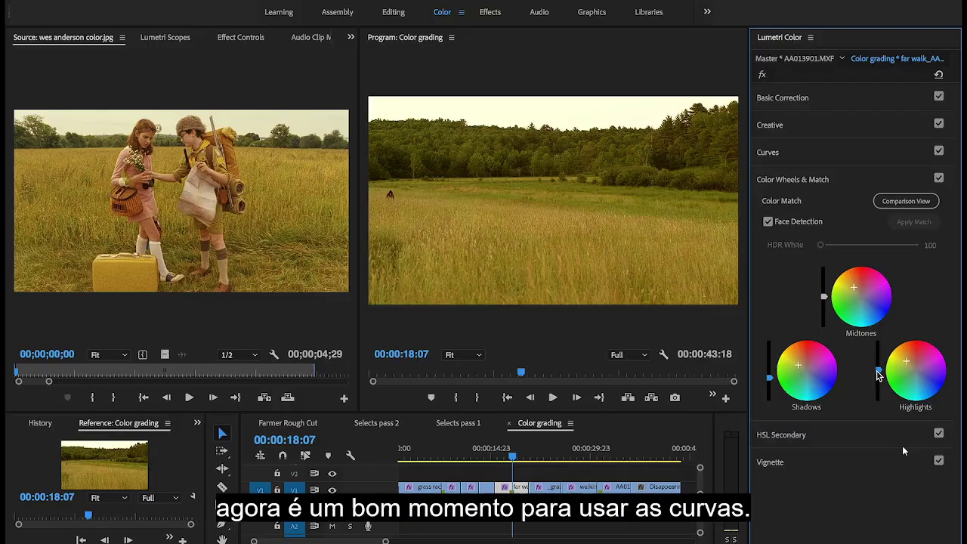
- Anchor the luma RGB curve with a lower-midtone point, test lifting its black end, return it to the corner, and save the project
click(768, 152)
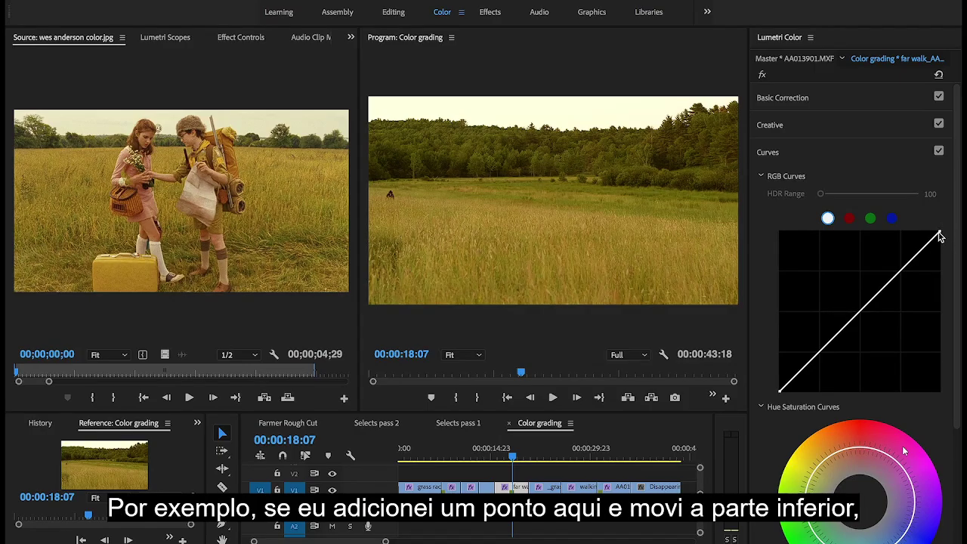
click(849, 324)
click(846, 326)
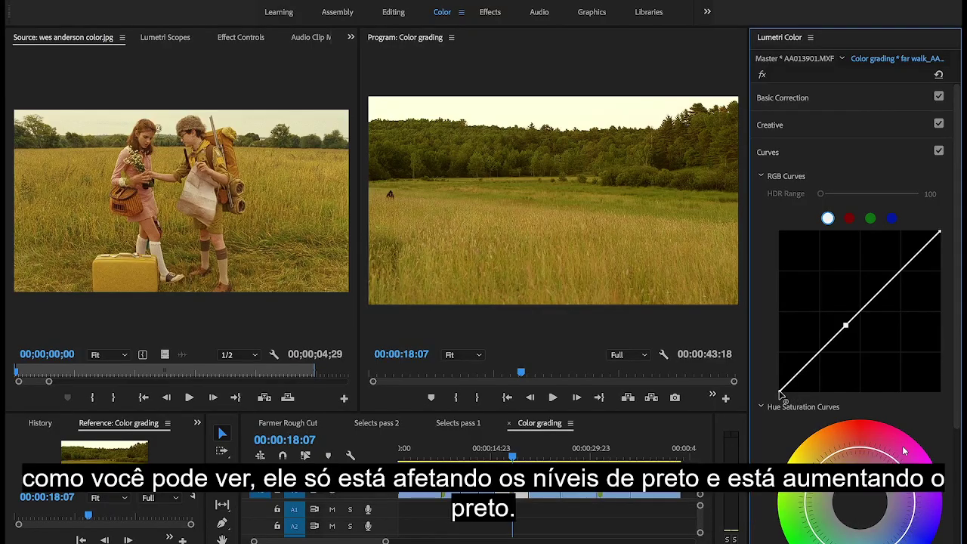
drag(781, 393, 773, 370)
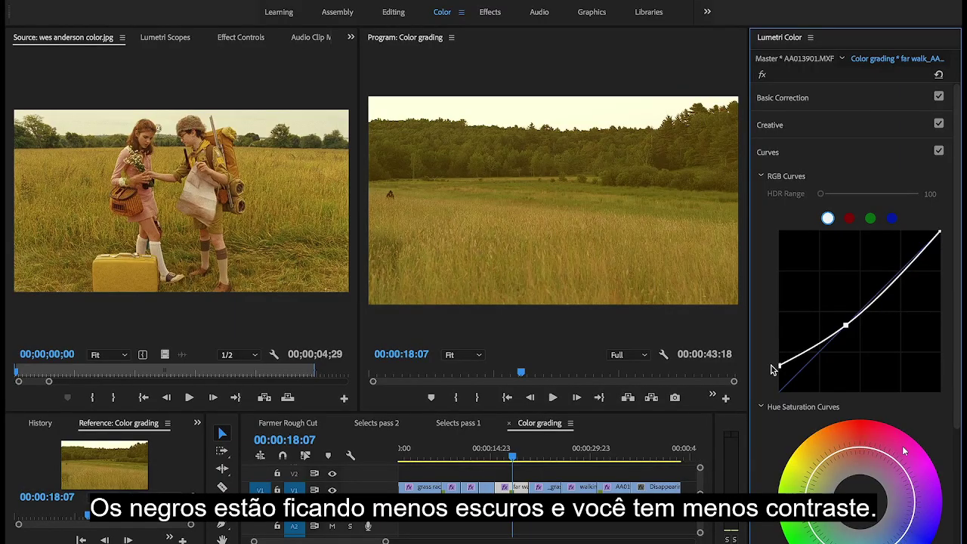
drag(774, 369, 770, 404)
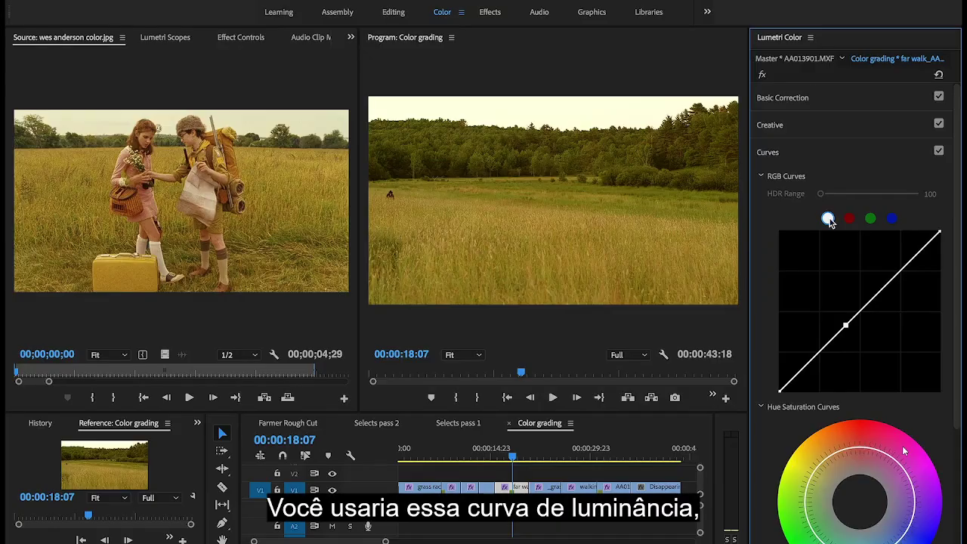
key(ctrl+s)
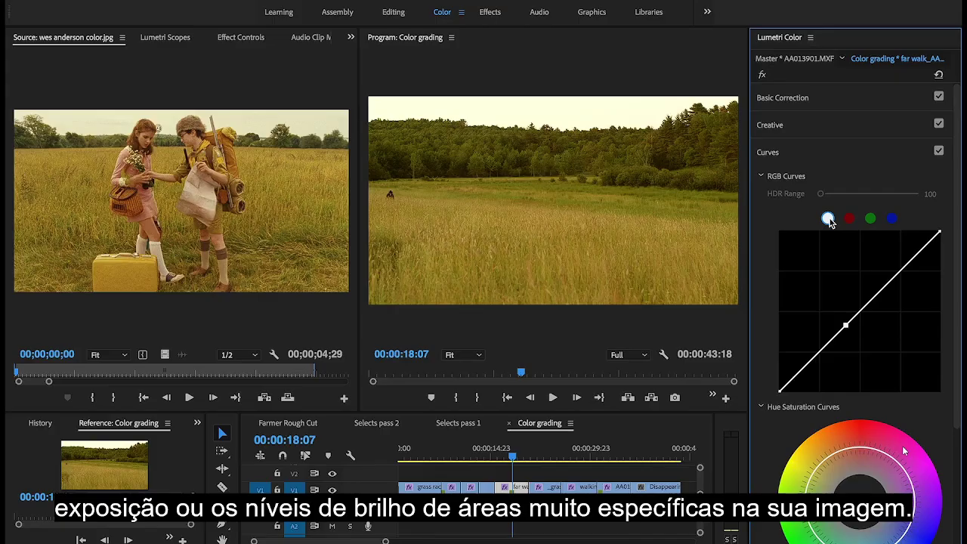
- Anchor the red RGB curve with points through the midtones and lift its upper end slightly to add red to the highlights
click(849, 219)
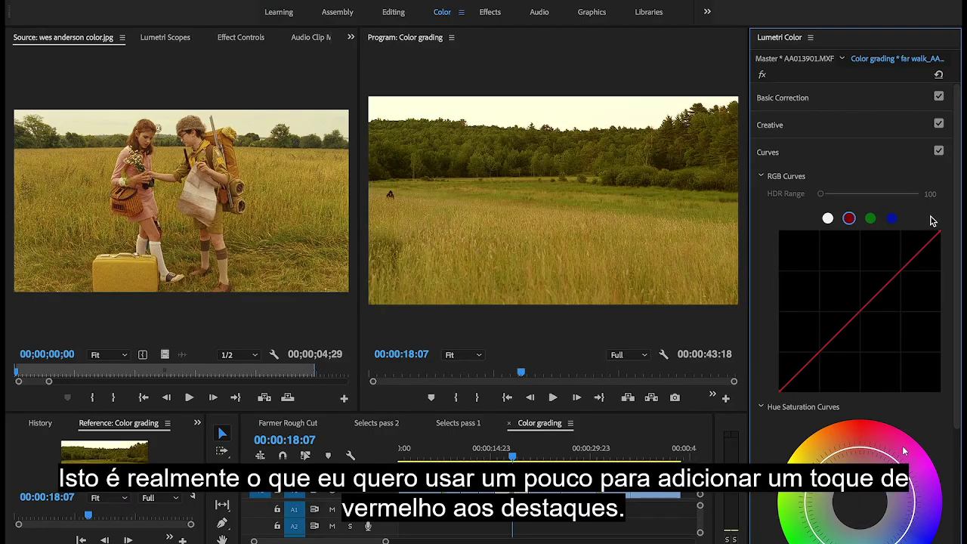
click(918, 252)
click(869, 301)
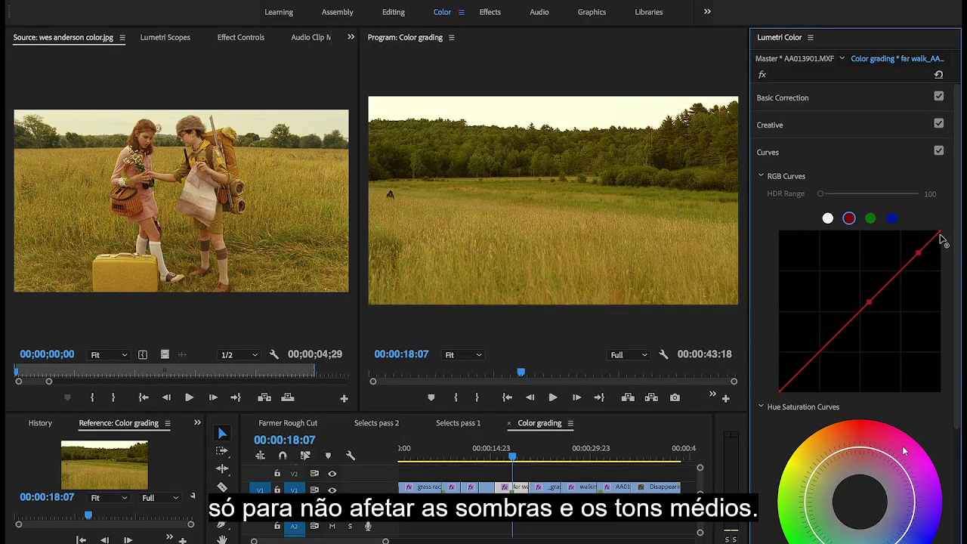
mouse_move(941, 239)
mouse_down()
mouse_move(910, 234)
mouse_move(940, 231)
mouse_up()
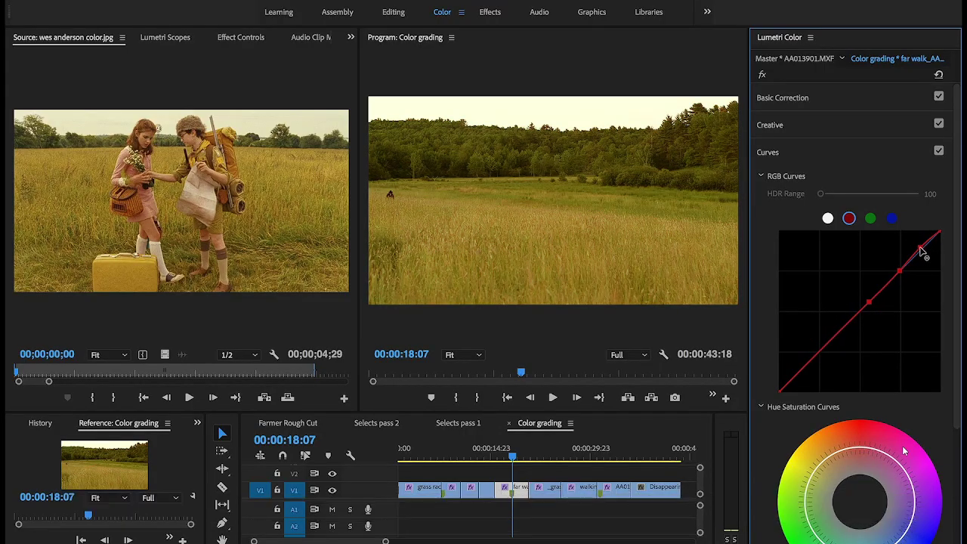
- Lift the red RGB curve's highlight point further on the field clip and look through the green and blue curves
drag(923, 250, 920, 246)
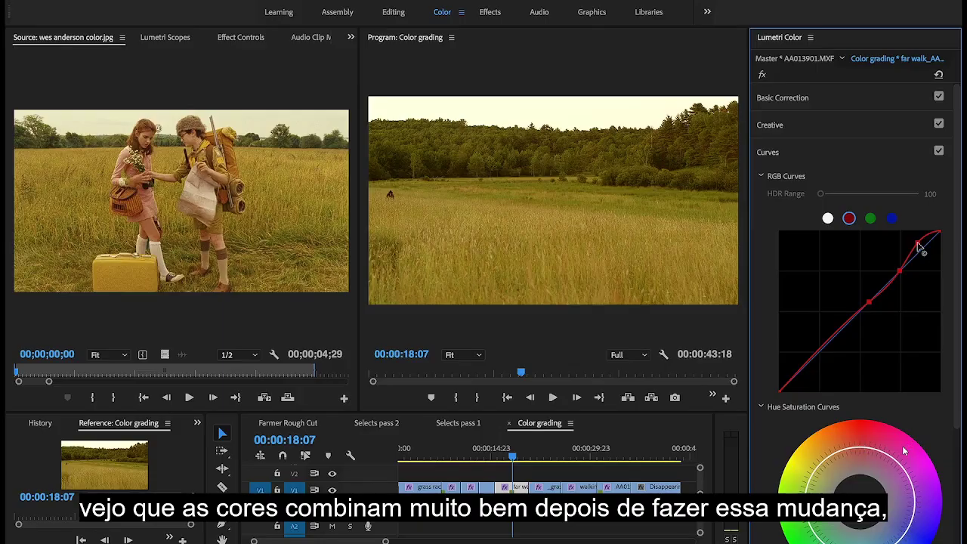
click(871, 219)
click(892, 220)
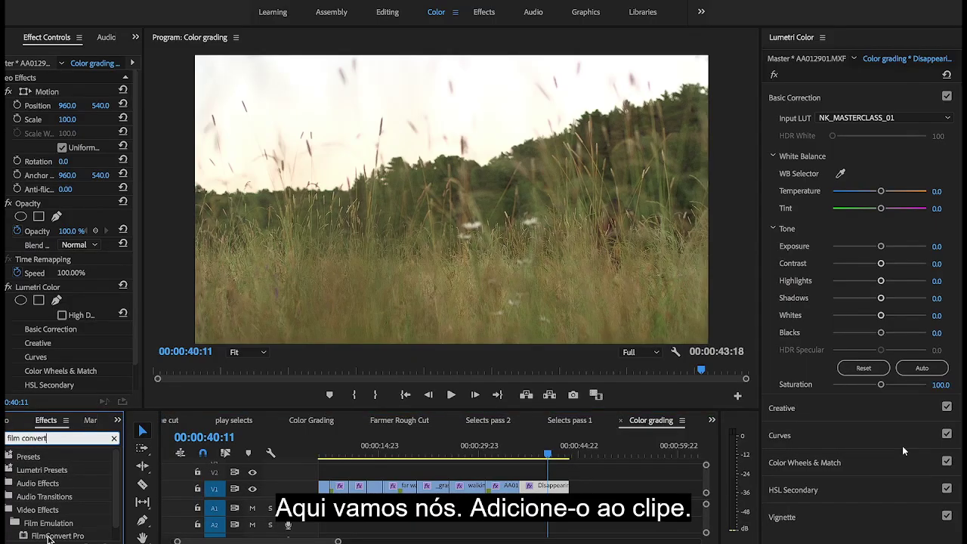
- Apply the FilmConvert Pro effect to the walking-through-grass clip and bring its camera and film settings into view
drag(57, 536, 481, 483)
click(539, 454)
drag(539, 455, 461, 461)
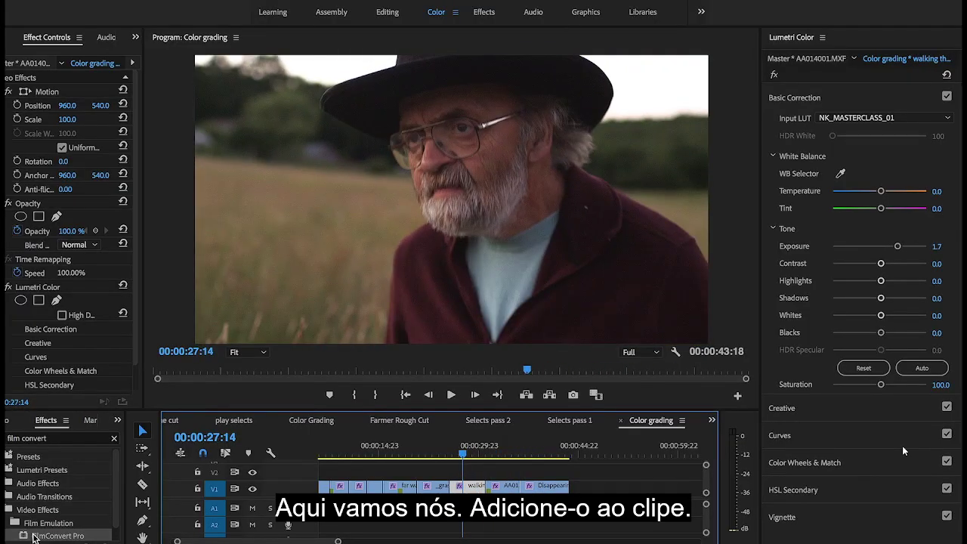
drag(37, 537, 467, 487)
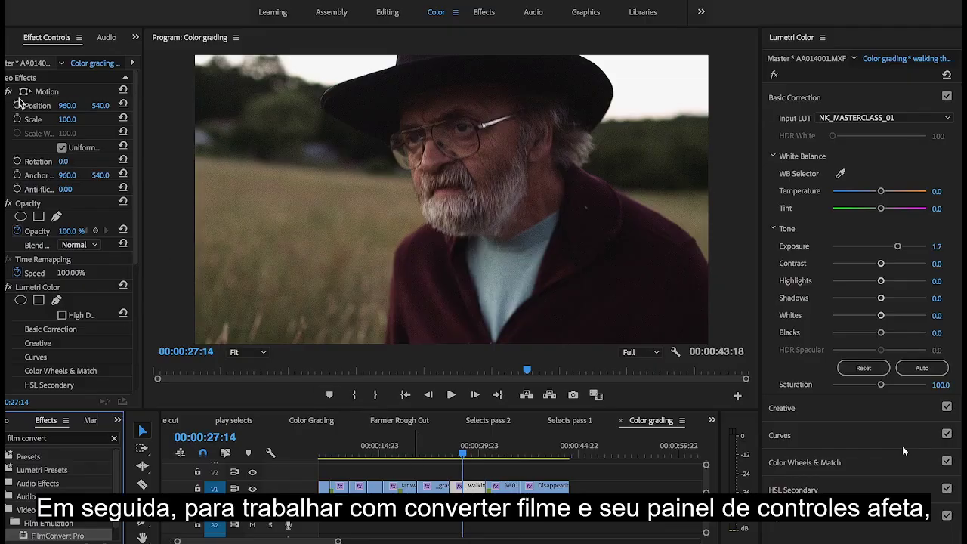
drag(148, 59, 237, 50)
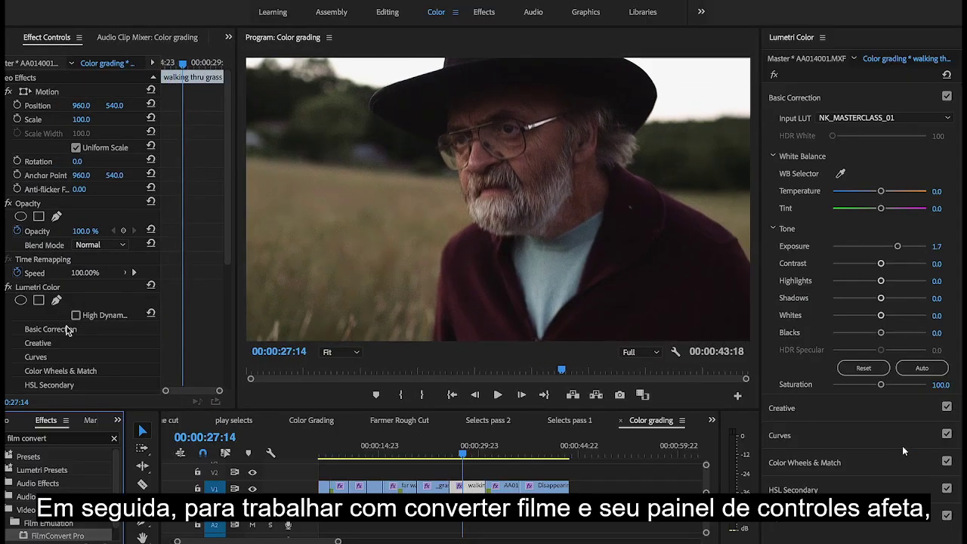
scroll(70, 328, down, 5)
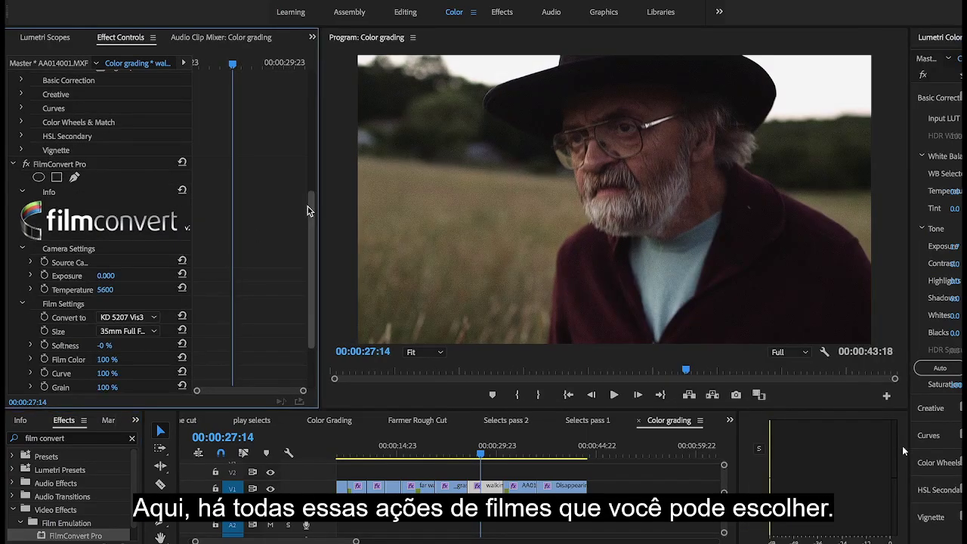
scroll(302, 263, down, 3)
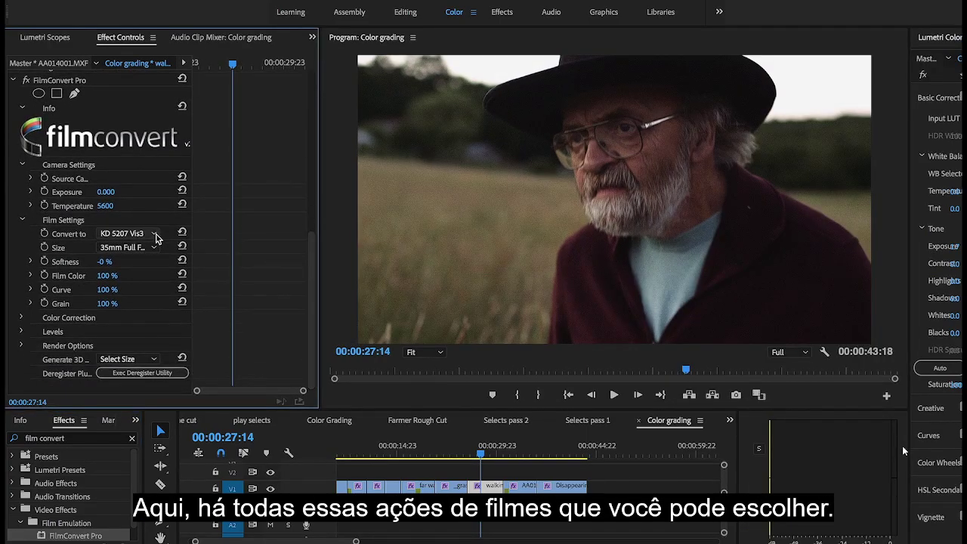
- Try the film stocks KD 5213 Vis3 and FJ 8543 VD in FilmConvert Pro and settle on FJ 8553 ET
click(155, 233)
click(153, 258)
click(155, 234)
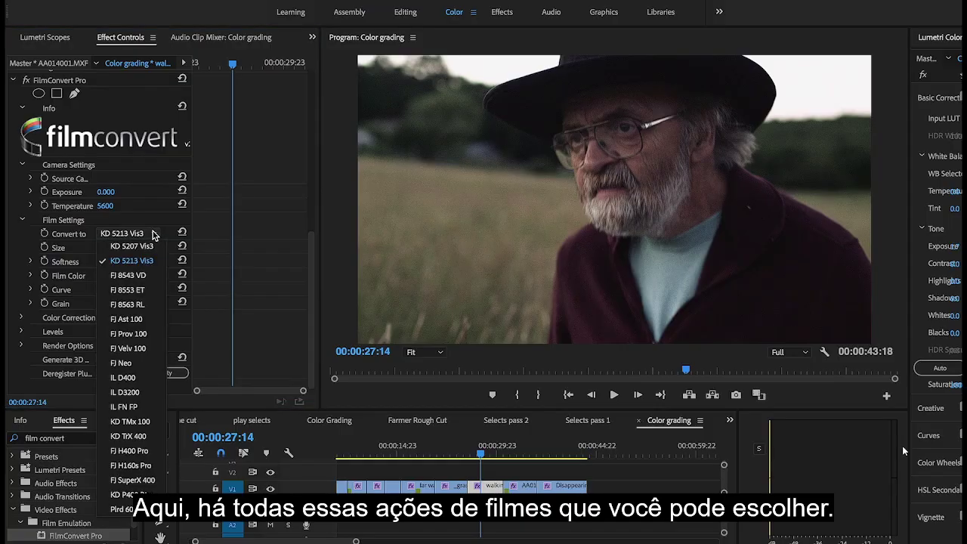
click(146, 273)
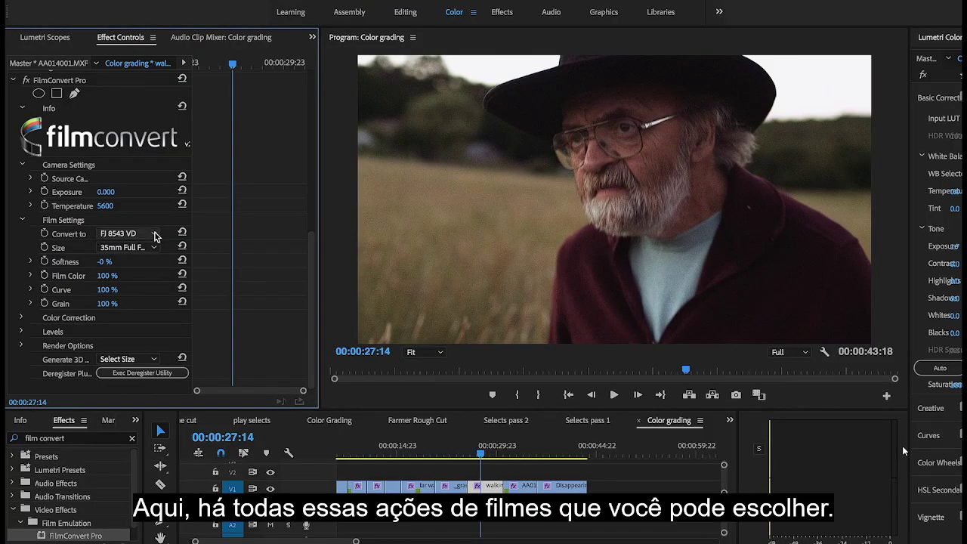
click(154, 234)
click(140, 293)
- Enlarge the program preview and vary the FilmConvert grain amount, raising it to 157%
drag(320, 304, 264, 306)
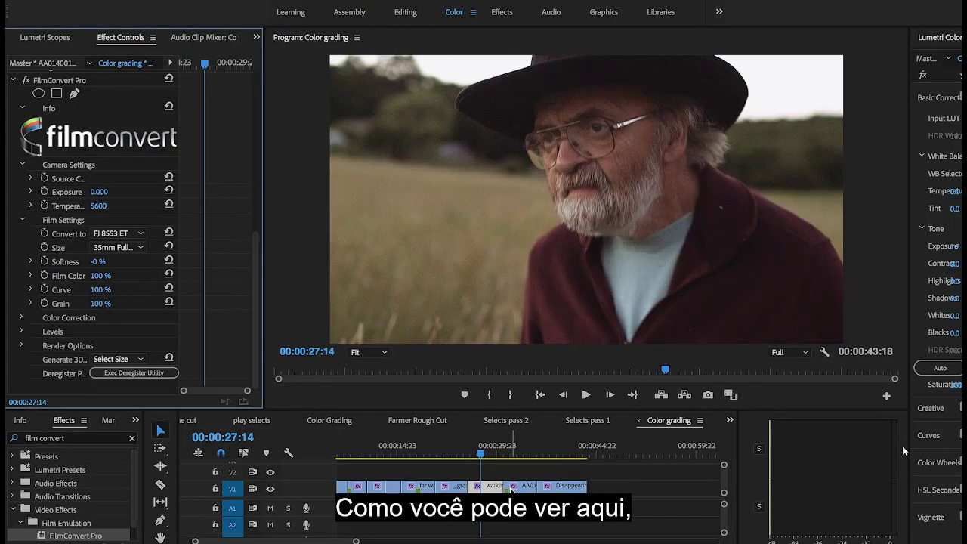
drag(512, 415, 513, 496)
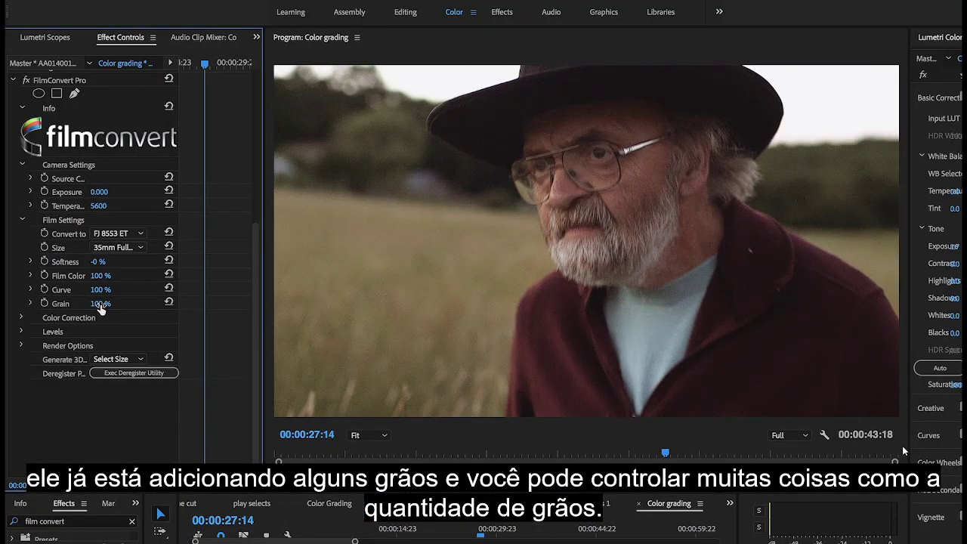
click(100, 304)
text(200)
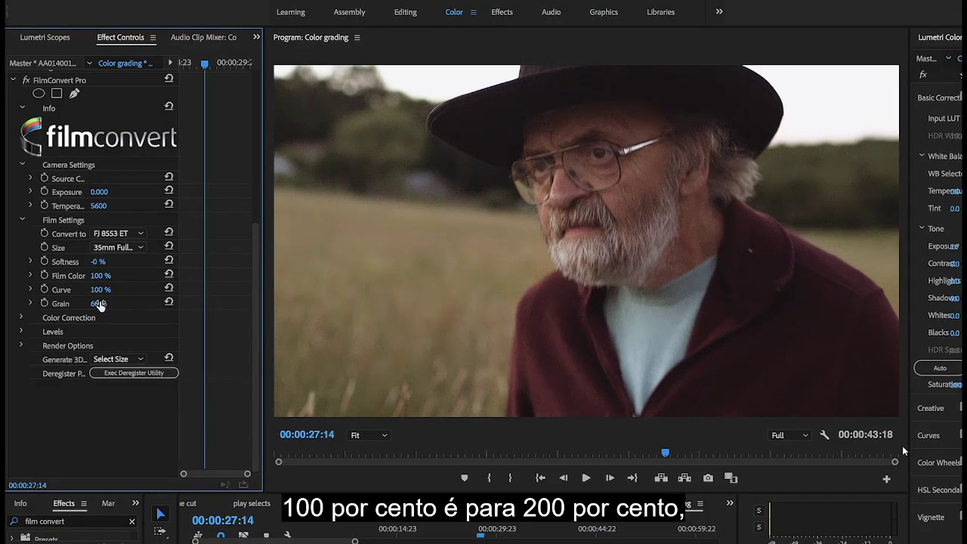
key(Return)
drag(106, 303, 73, 304)
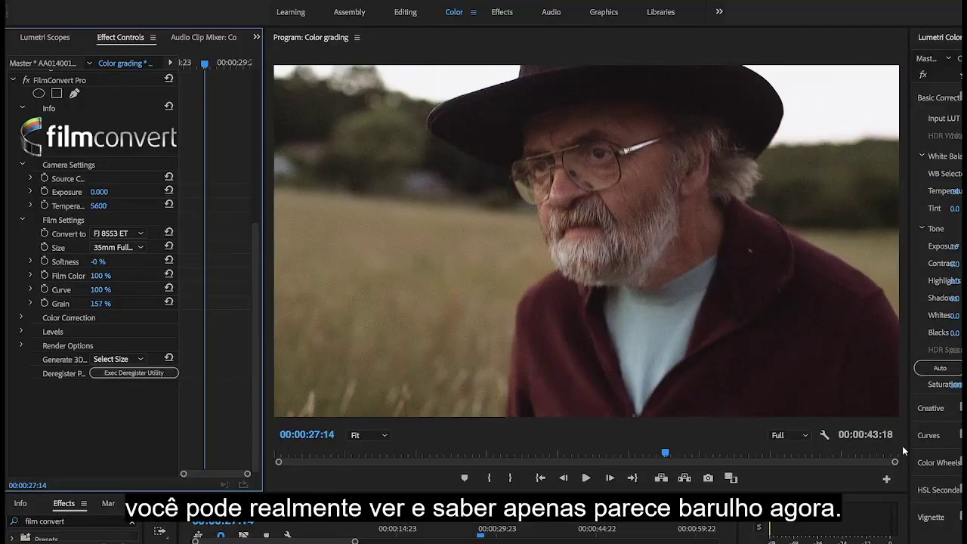
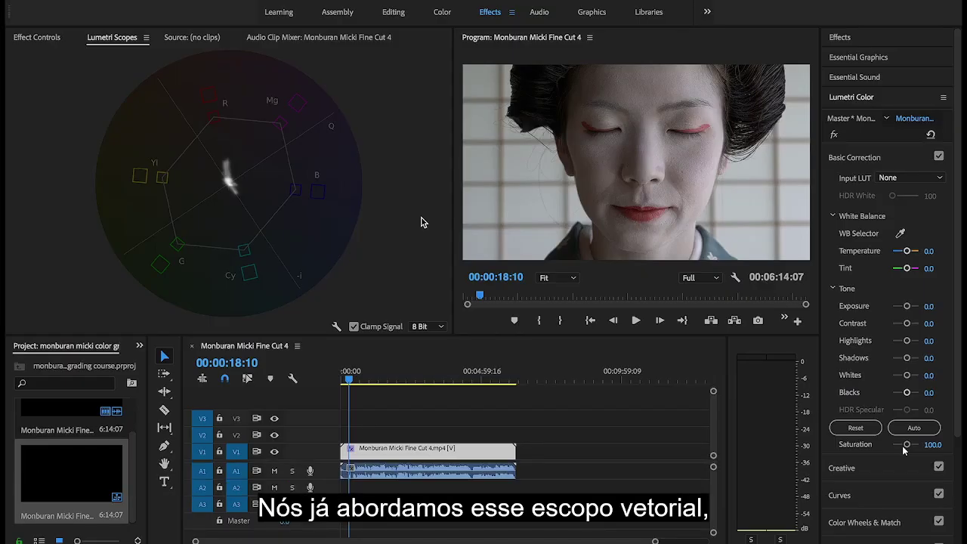
- Switch the Lumetri scope to Parade (RGB) and test Temperature at -100 on the portrait clip before resetting it to 0
right_click(348, 169)
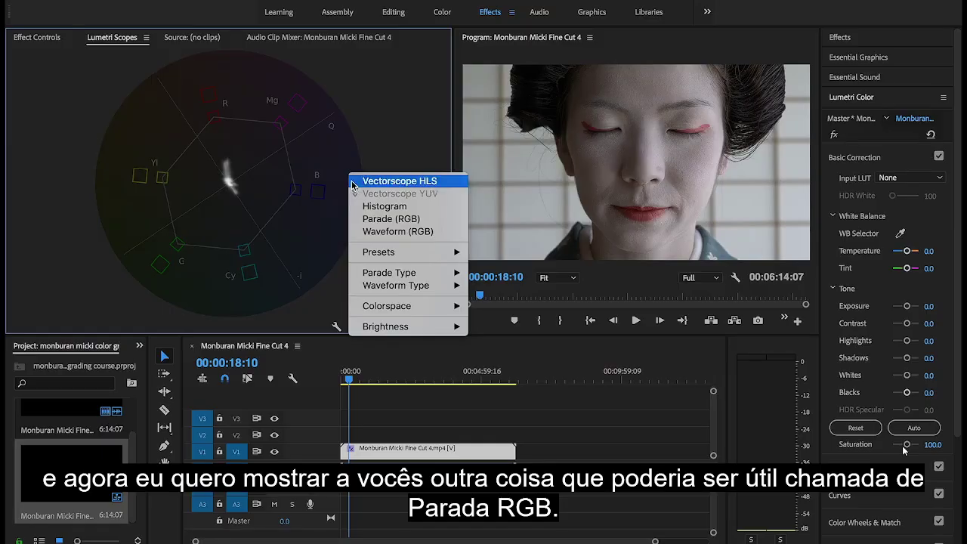
click(361, 219)
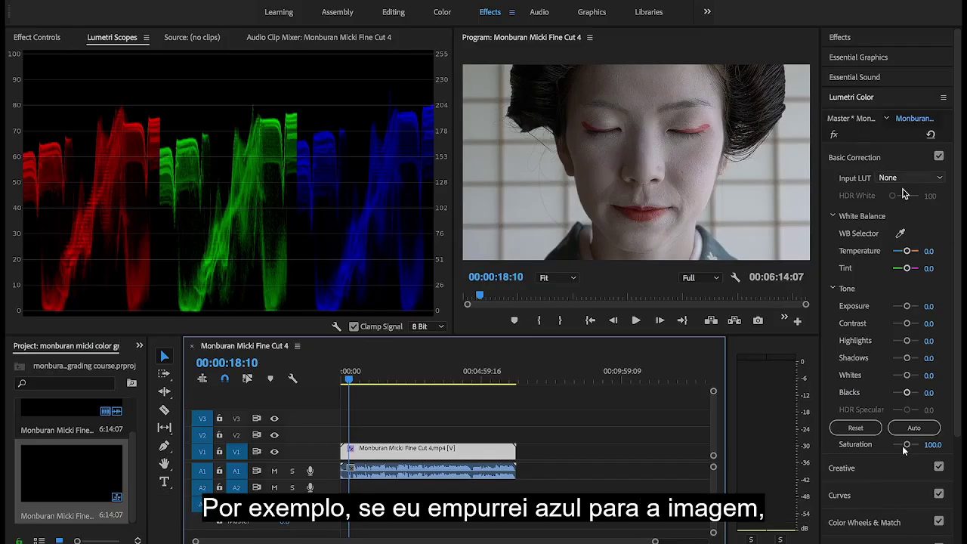
drag(907, 250, 892, 255)
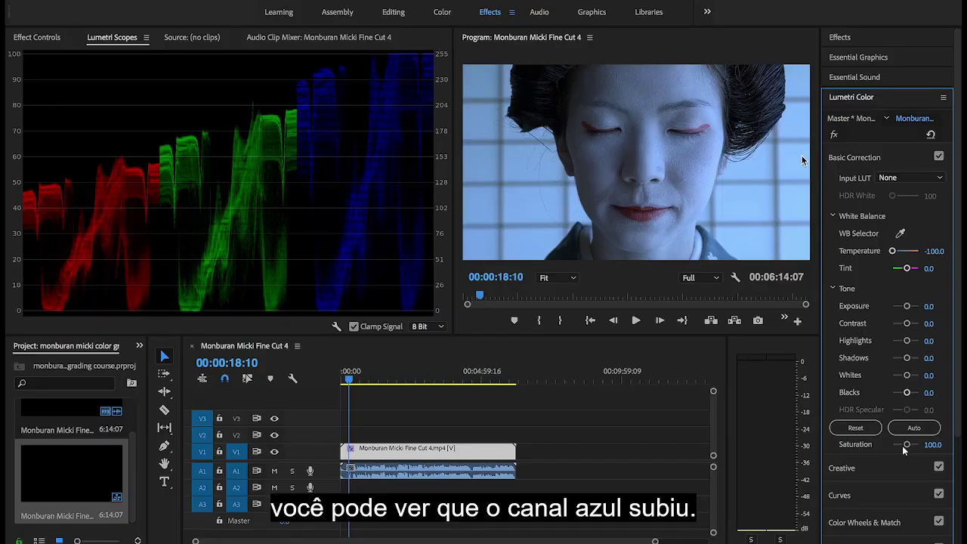
drag(892, 251, 907, 256)
double_click(906, 254)
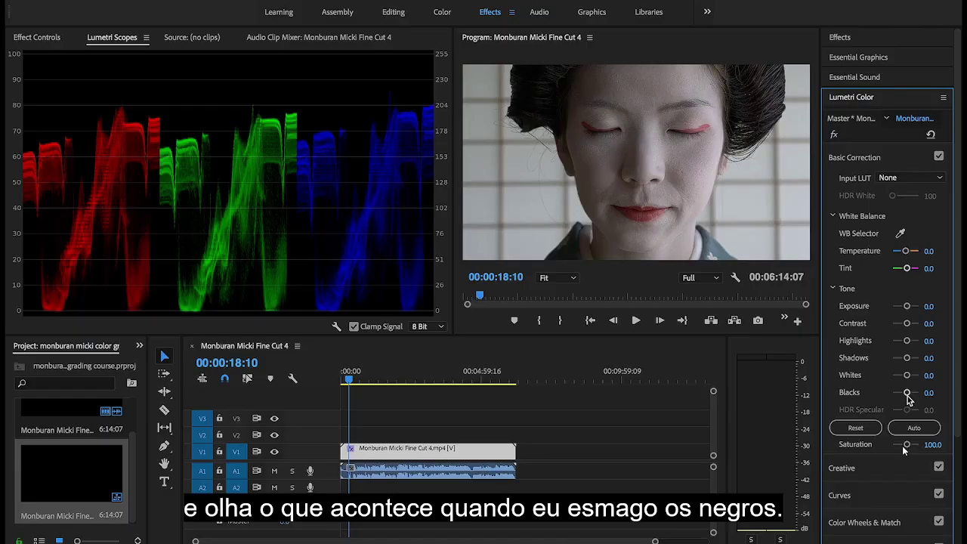
- Try crushing the portrait clip's Blacks to -10, return them to 0, and push Exposure up strongly
drag(906, 395, 904, 393)
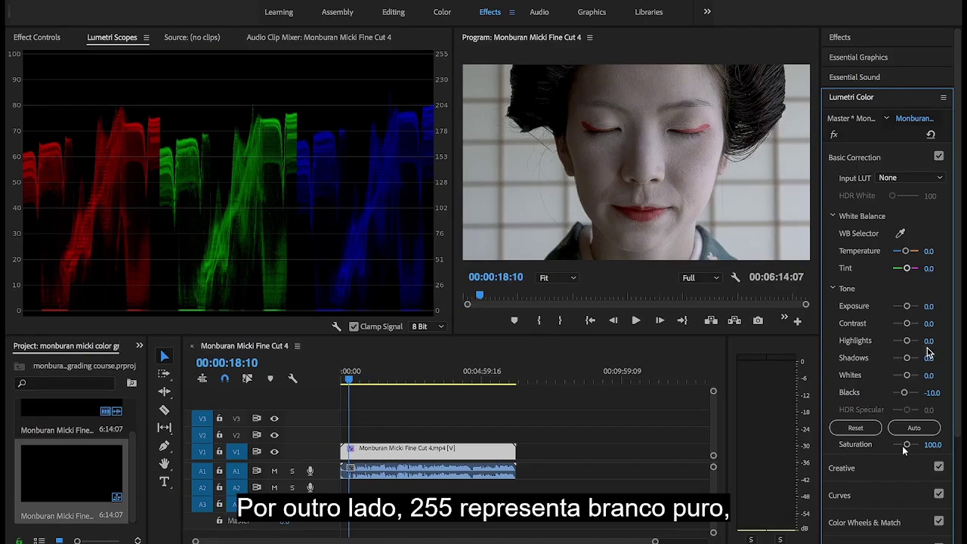
drag(934, 392, 941, 392)
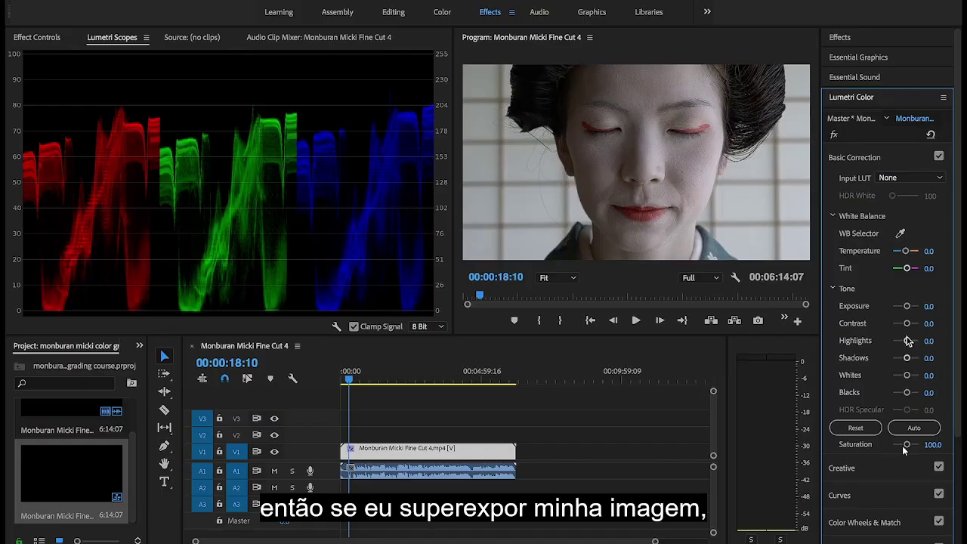
drag(906, 306, 920, 306)
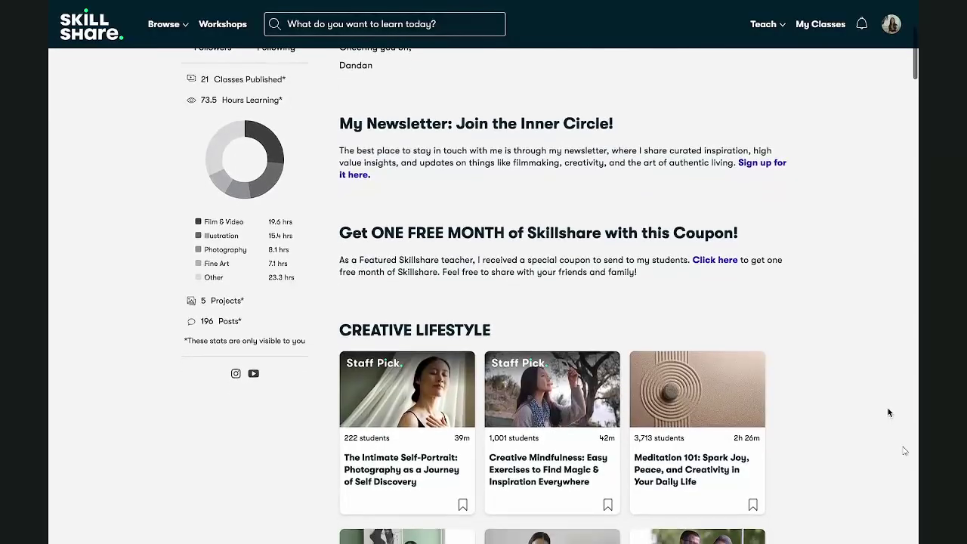
- Exit the full-screen lesson in the browser and close the finished Skillshare color grading course
key(Escape)
scroll(807, 417, down, 2)
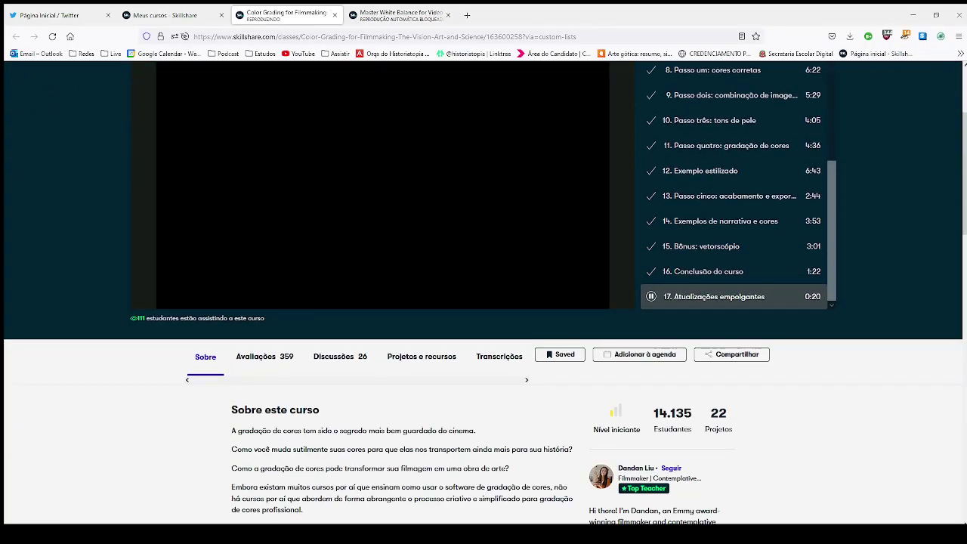
scroll(508, 90, up, 2)
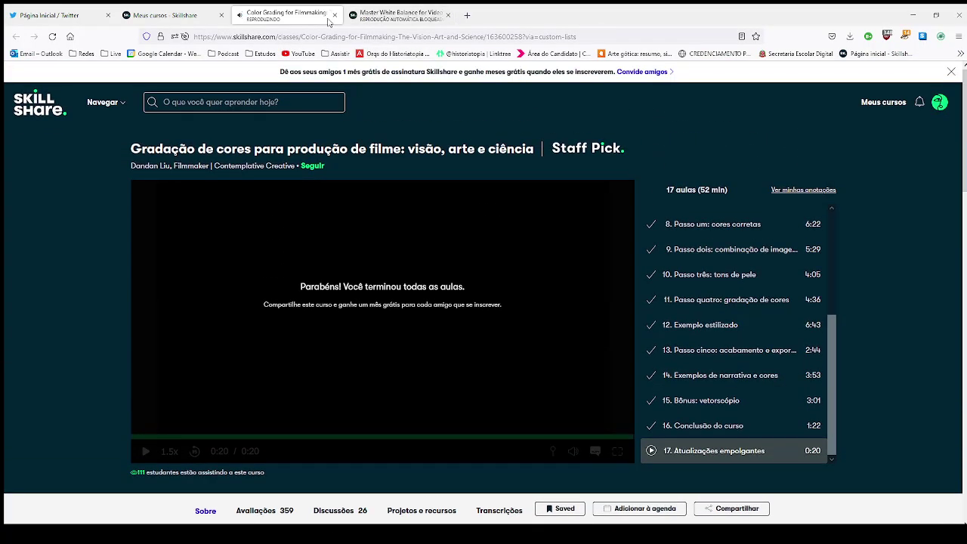
click(334, 15)
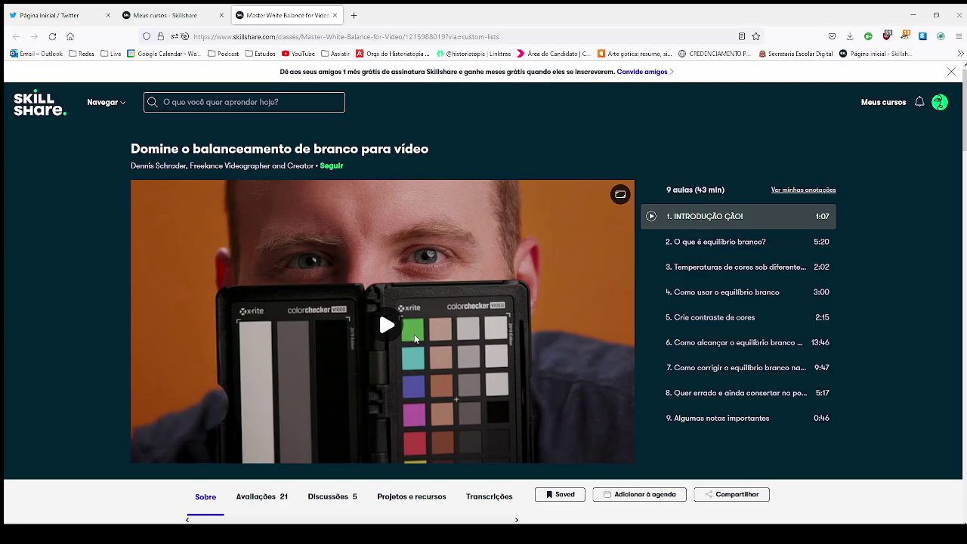
- Play the introduction of the Skillshare white balance for video course in full screen
scroll(782, 328, down, 2)
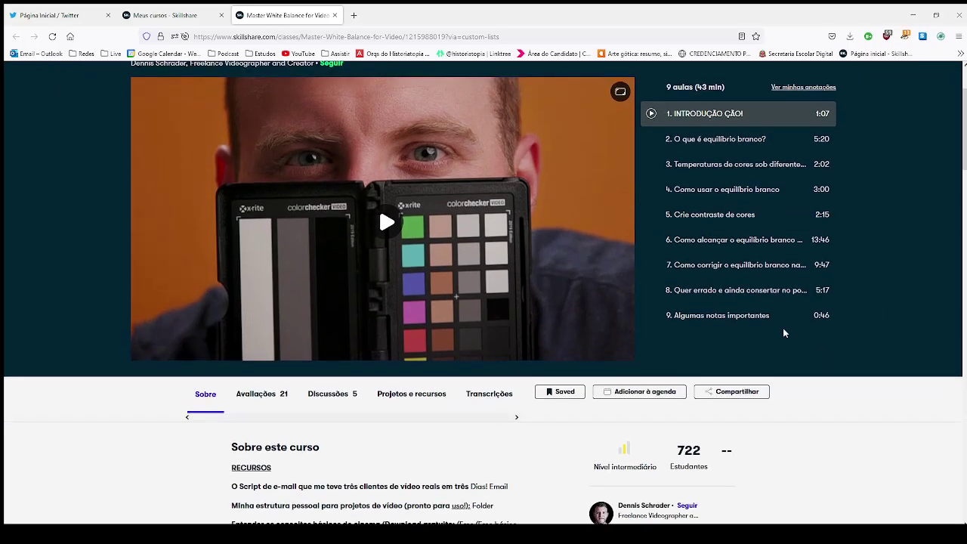
scroll(809, 337, up, 1)
click(387, 273)
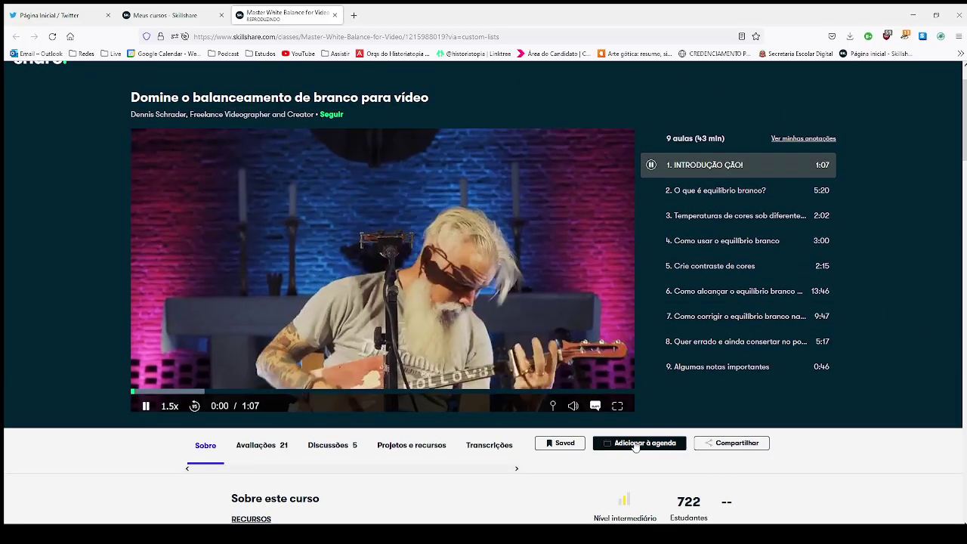
click(617, 400)
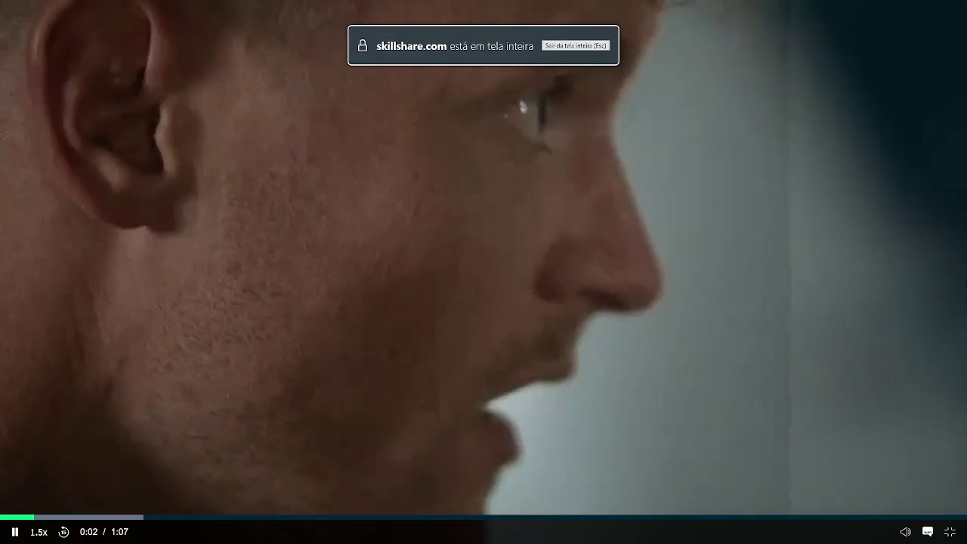
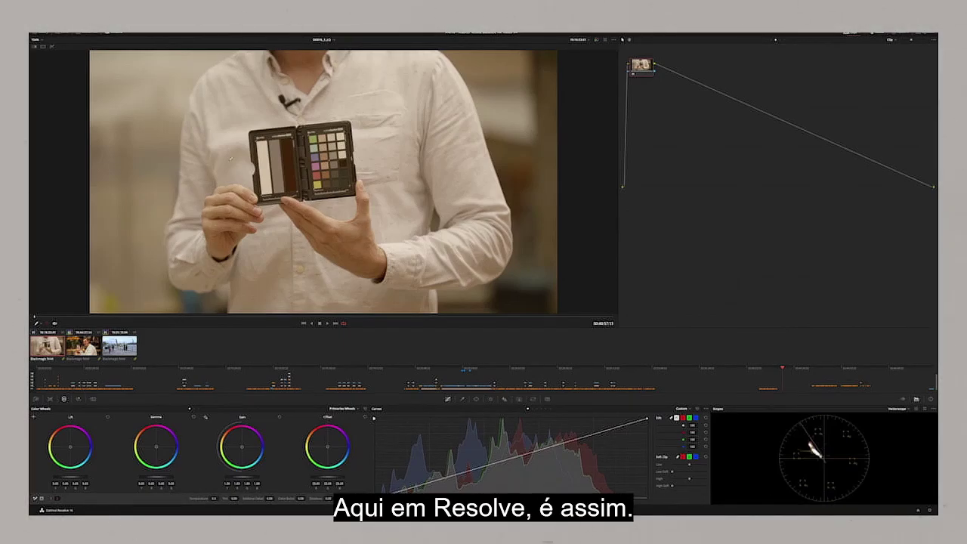
- In DaVinci Resolve, set Color Match to the X-Rite ColorChecker Passport Video chart with Blackmagic Design 4.6K Film source gamma
click(50, 399)
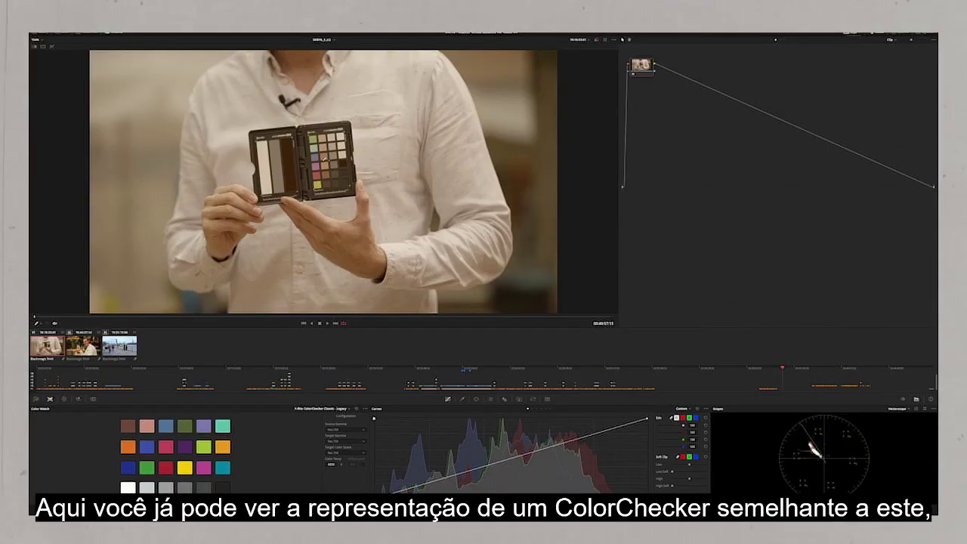
click(311, 409)
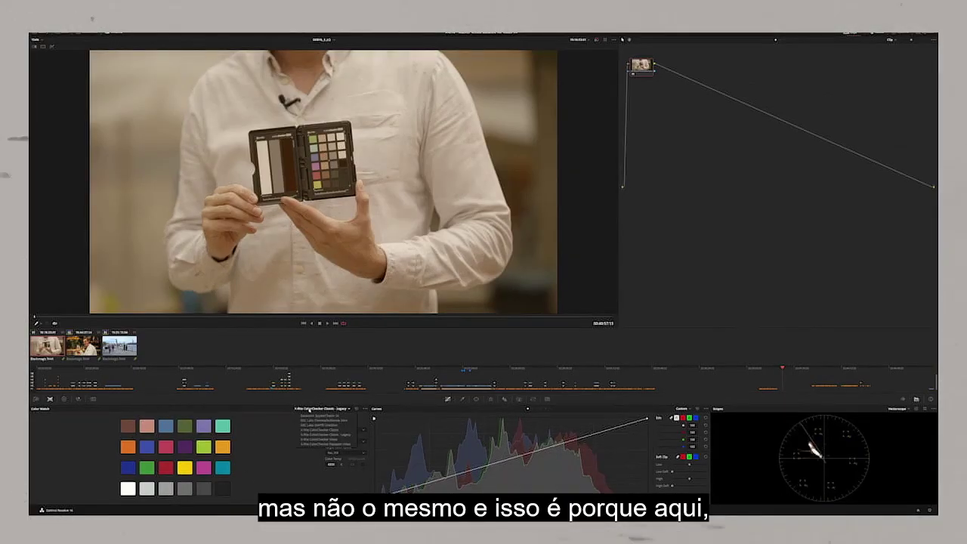
click(322, 442)
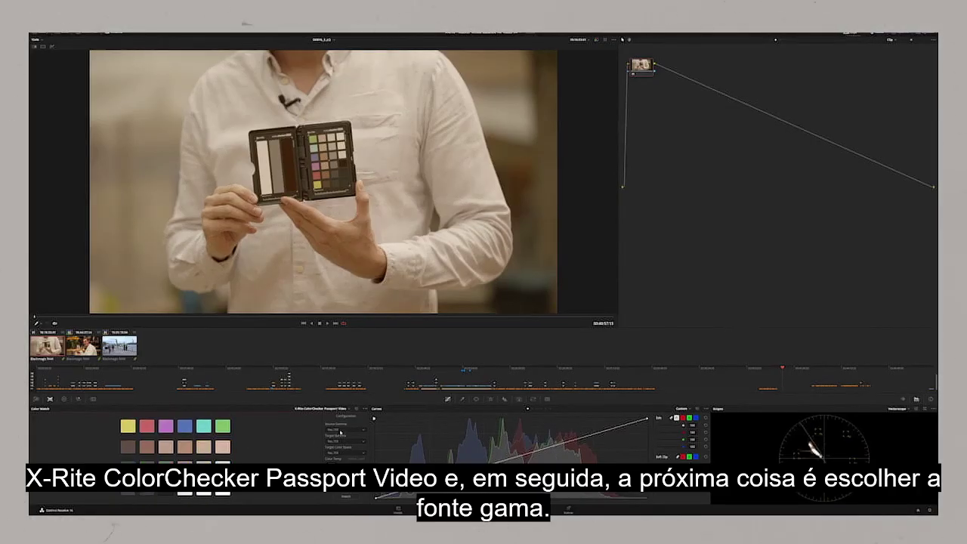
click(340, 430)
scroll(346, 461, up, 3)
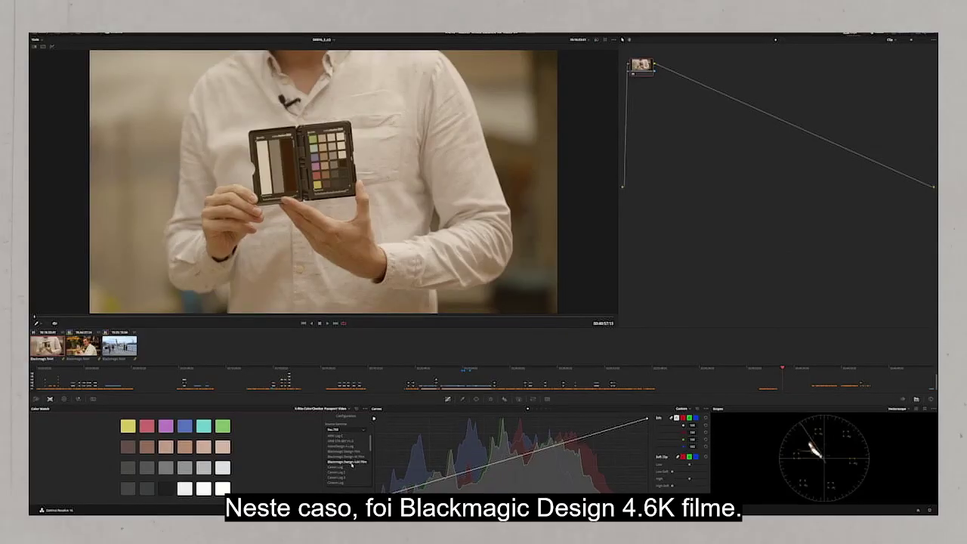
click(349, 463)
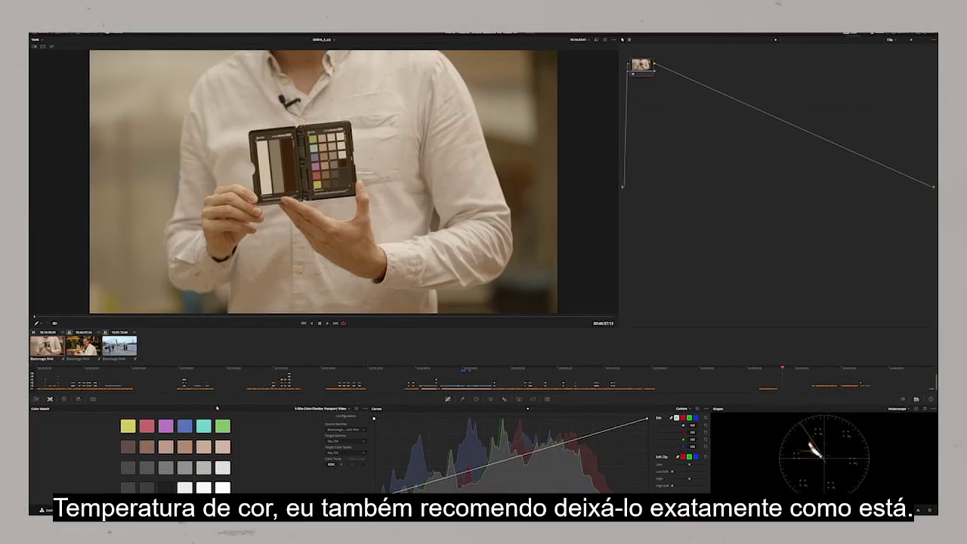
- Overlay the Color Chart grid in the viewer on the ColorChecker held in the shot
click(38, 324)
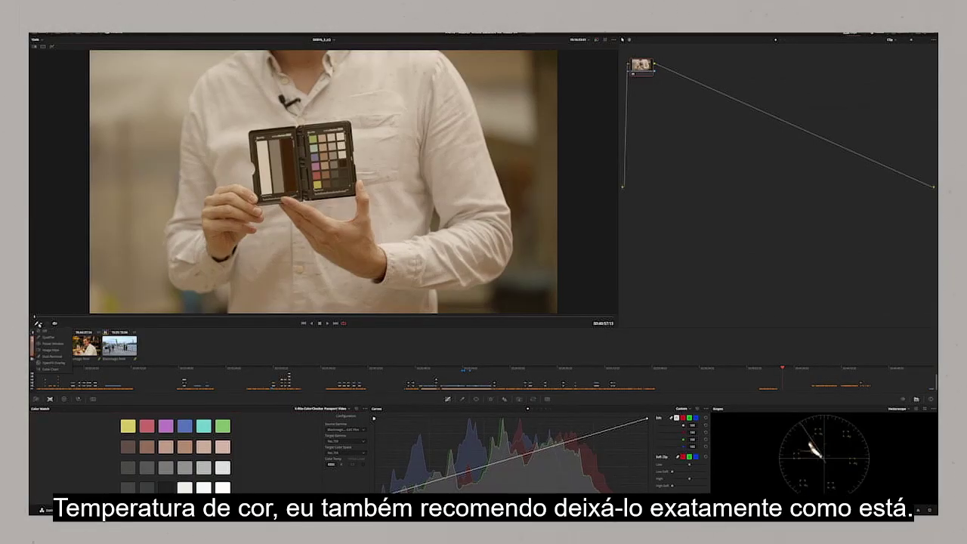
click(50, 369)
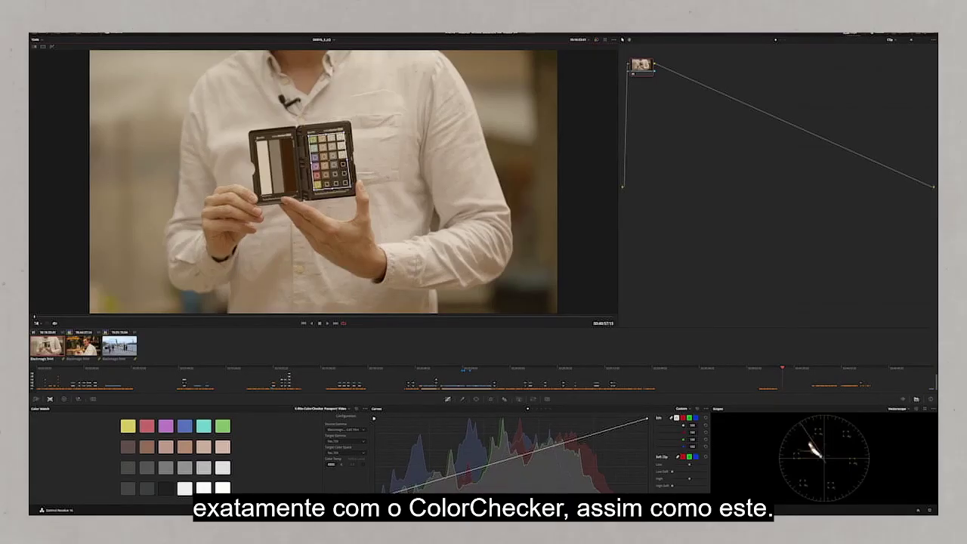
- Run the Color Match on the ColorChecker shot with the chart grid in place
click(345, 496)
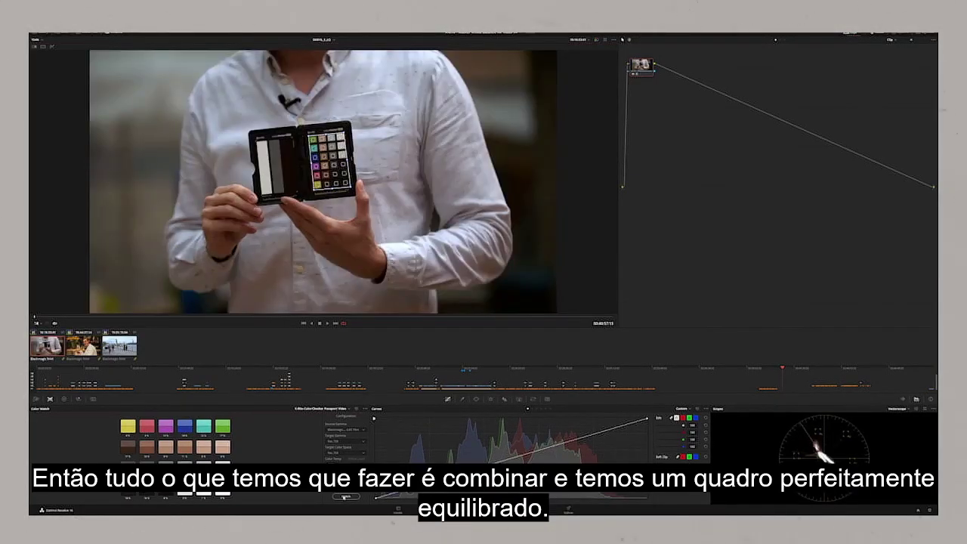
scroll(363, 293, down, 2)
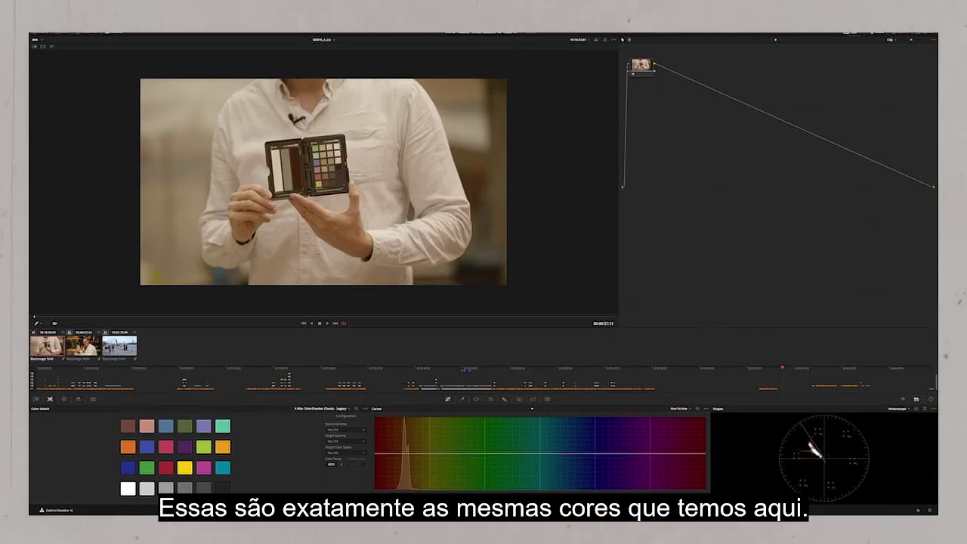
- Add the six color points to the Hue vs Hue curve and match the shot to the X-Rite ColorChecker Passport Video chart
click(699, 499)
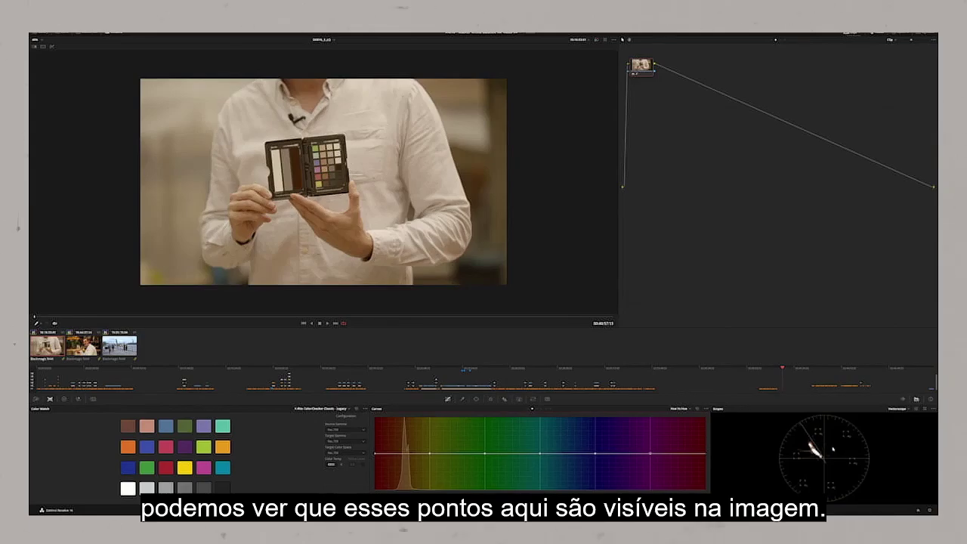
click(321, 409)
click(325, 443)
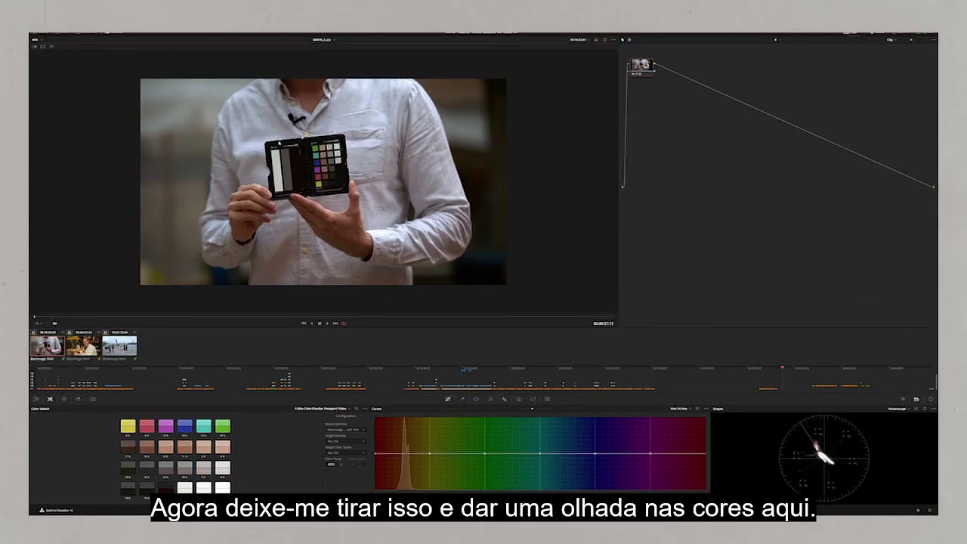
- Lower the green point on the Hue vs Hue curve to move the green patch toward its vectorscope target
key(shift+z)
scroll(295, 183, up, 3)
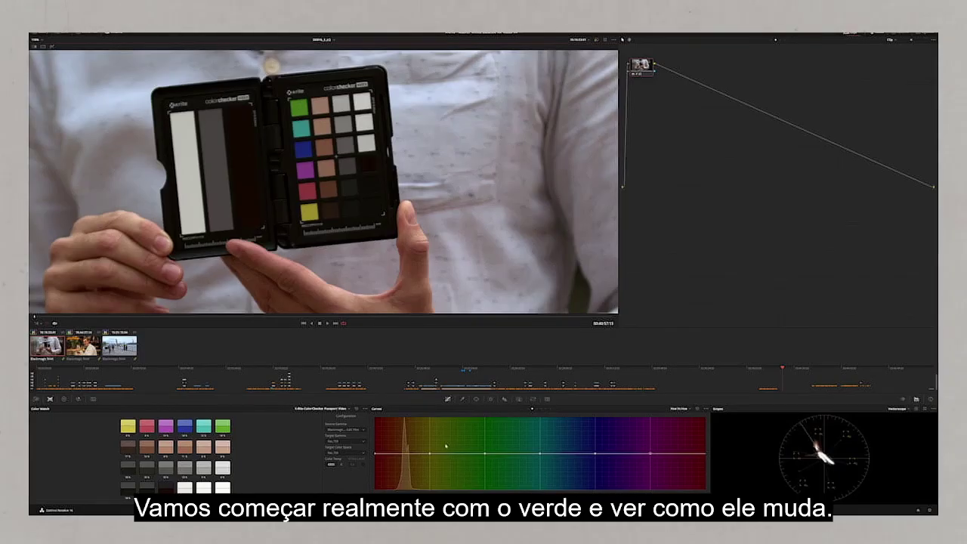
mouse_move(484, 455)
mouse_down()
mouse_move(474, 401)
mouse_move(496, 462)
mouse_move(501, 408)
mouse_move(513, 408)
mouse_move(518, 458)
mouse_move(499, 423)
mouse_move(492, 453)
mouse_up()
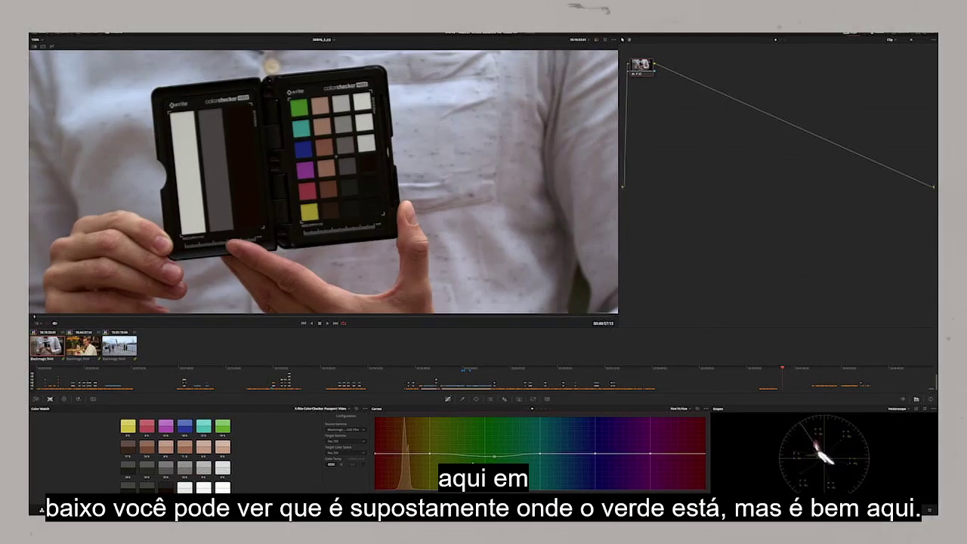
drag(486, 457, 488, 464)
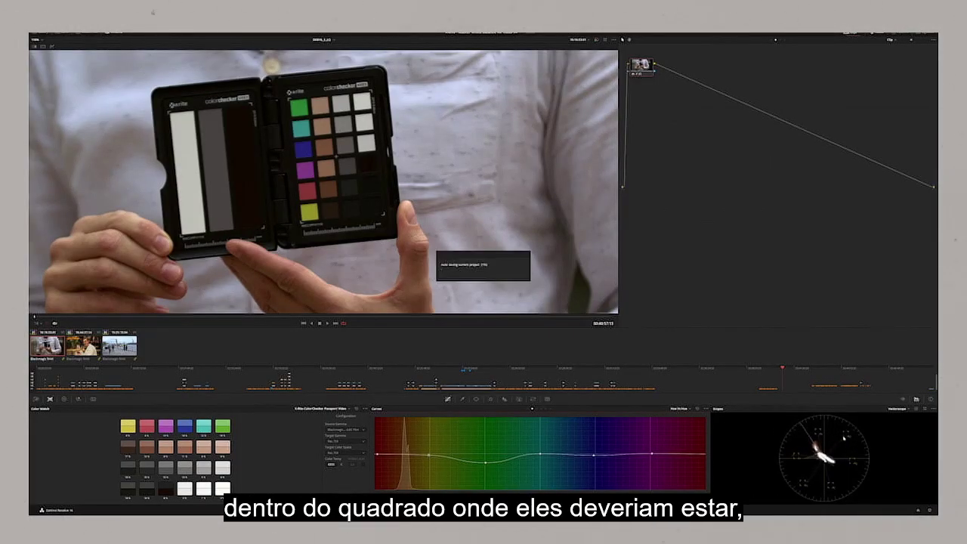
- Add the color points to the Hue vs Sat curve, lower yellow saturation slightly, raise green and adjust magenta
click(678, 407)
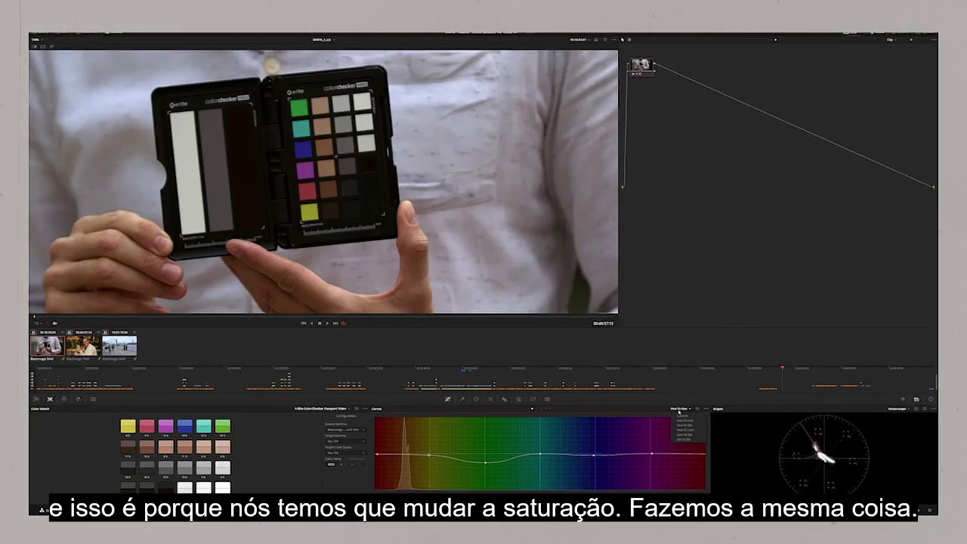
click(683, 421)
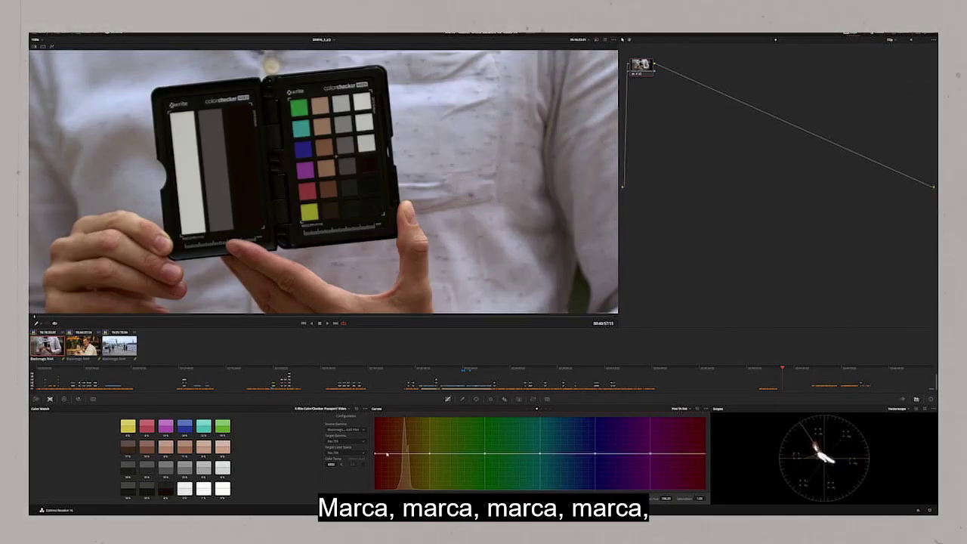
drag(376, 453, 487, 447)
click(419, 453)
click(485, 452)
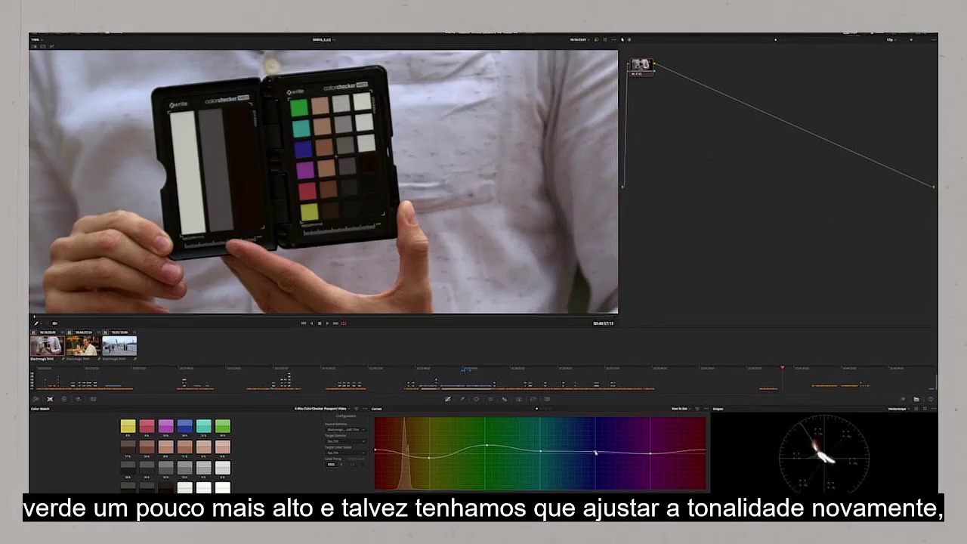
drag(650, 453, 646, 442)
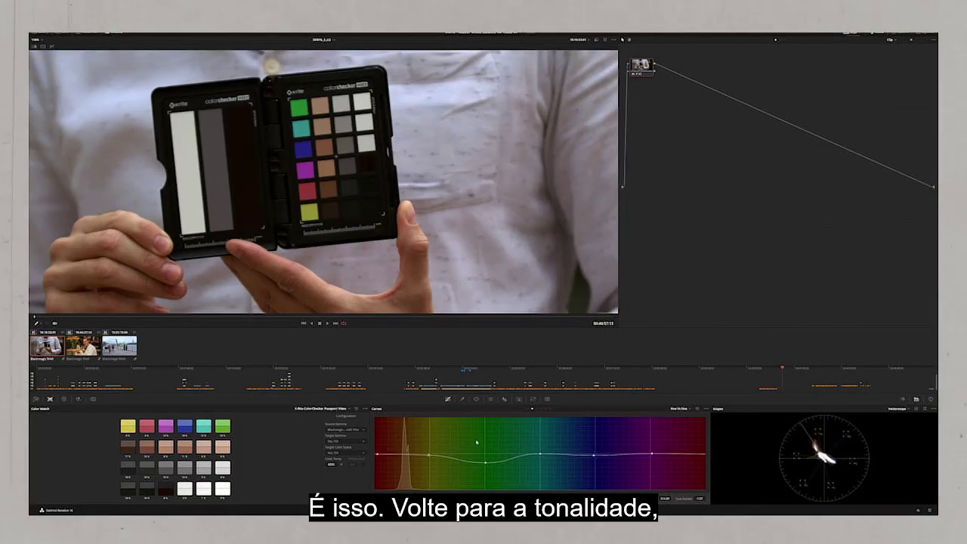
- Fine-tune the green point on the Hue vs Hue curve
drag(486, 453, 486, 461)
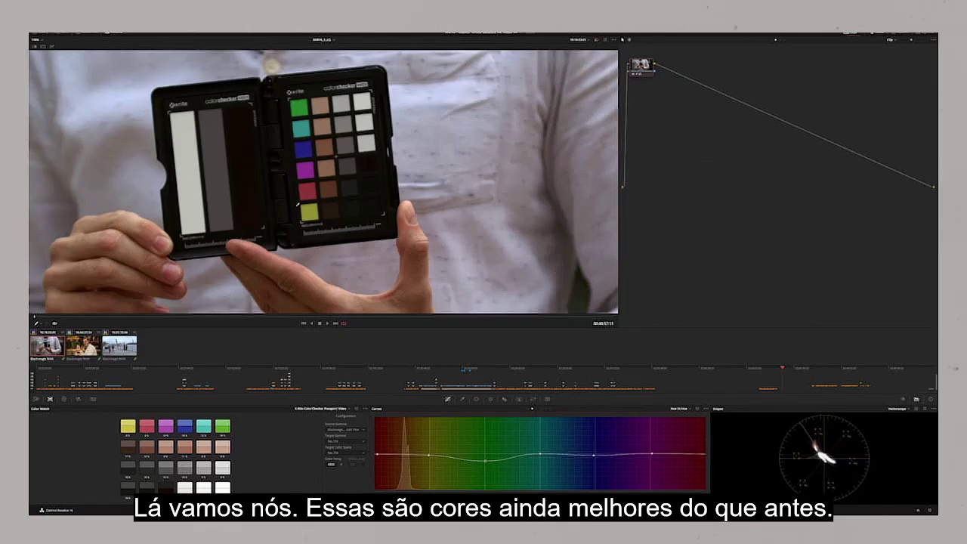
scroll(323, 181, down, 5)
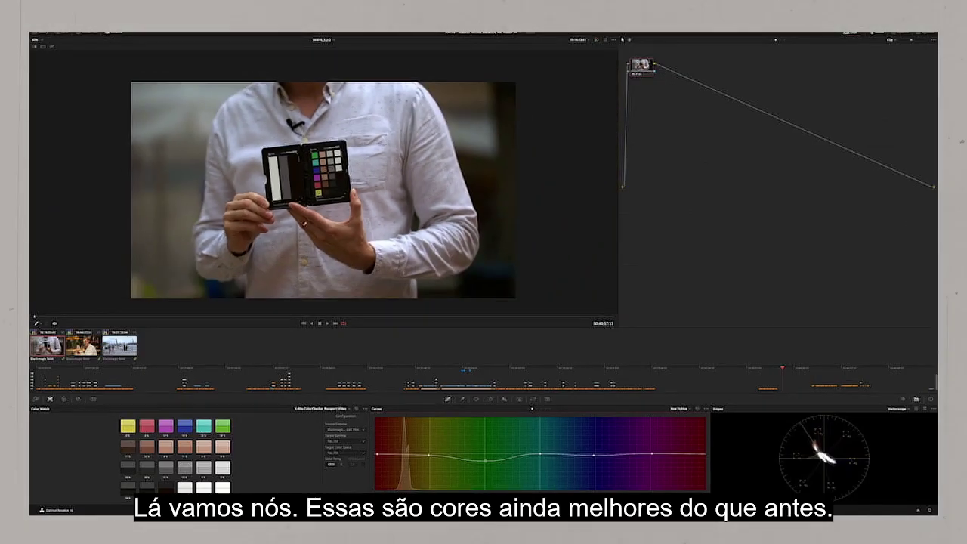
- Compare the ColorChecker shot before and after grading by repeatedly bypassing the grade
key(shift+d)
key(shift+d)
key(shift+d)
key(shift+d)
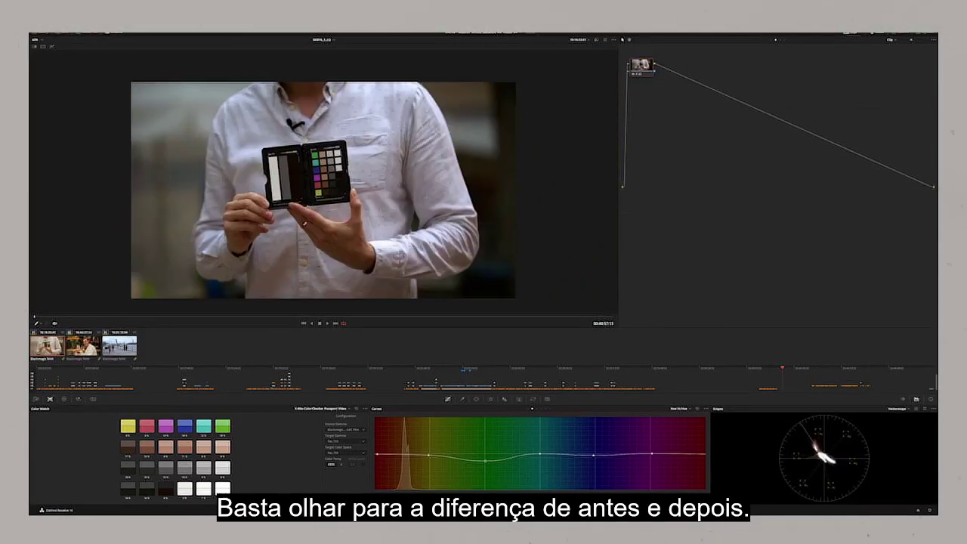
key(shift+d)
key(shift+d)
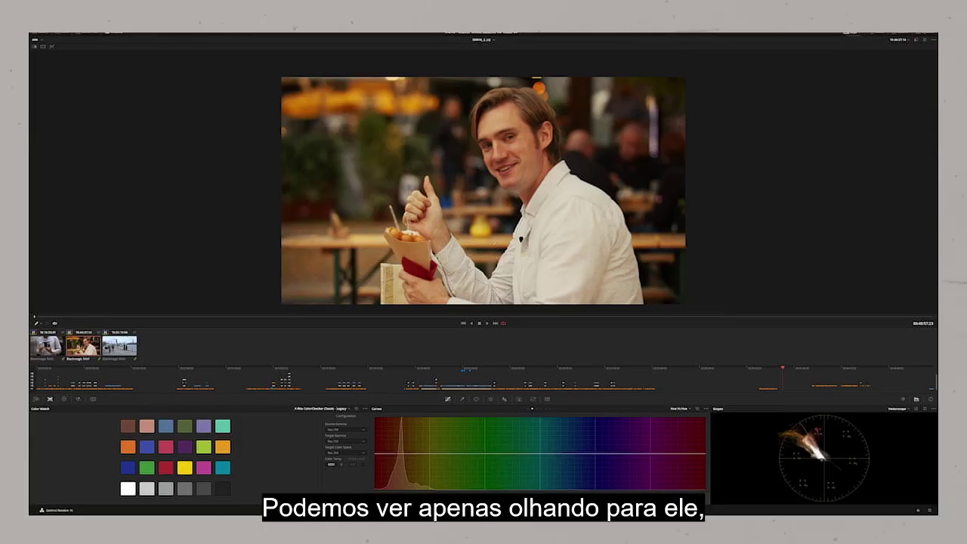
- Cool the clip of the man eating with the primary Temperature control and switch the scope to Parade
click(65, 398)
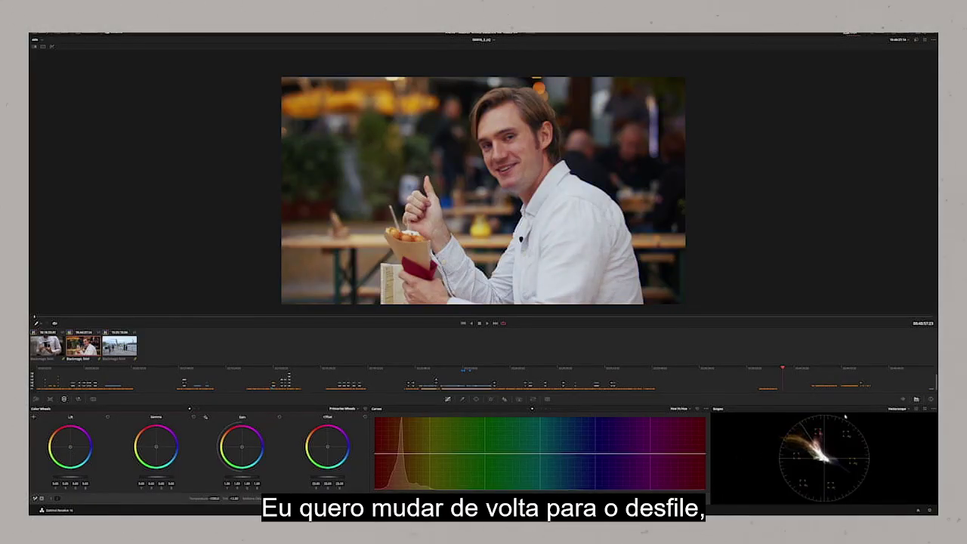
click(897, 416)
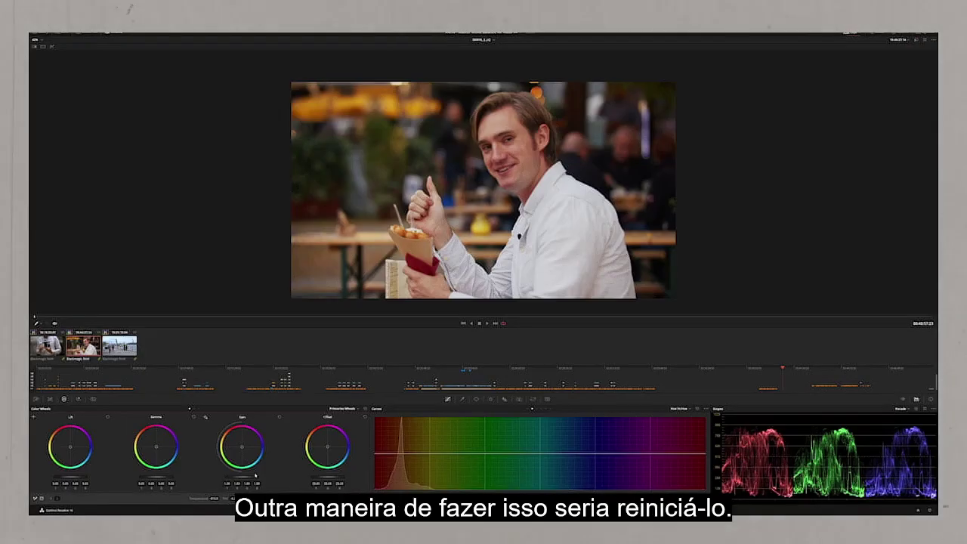
- Reset the clip's primary wheels and sample the white shirt with the white balance picker
click(364, 412)
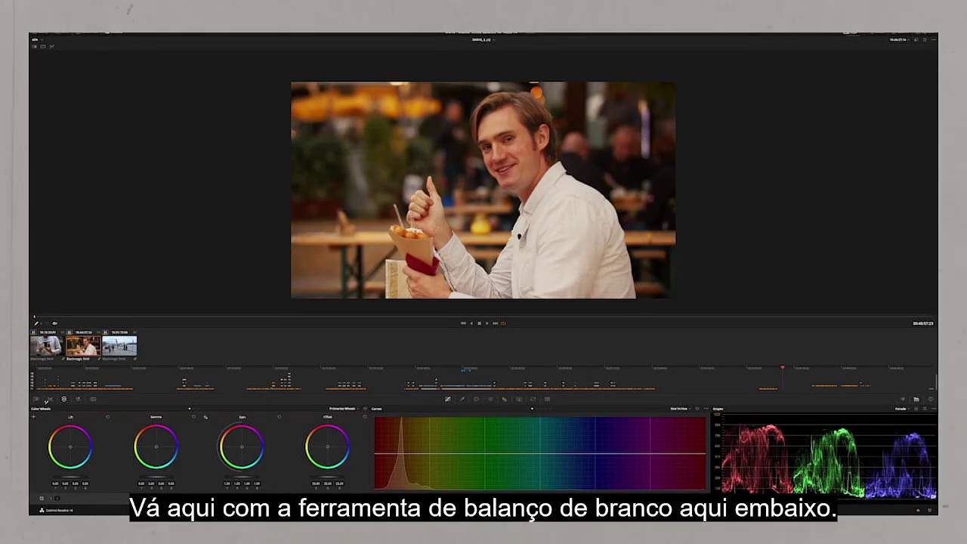
click(47, 398)
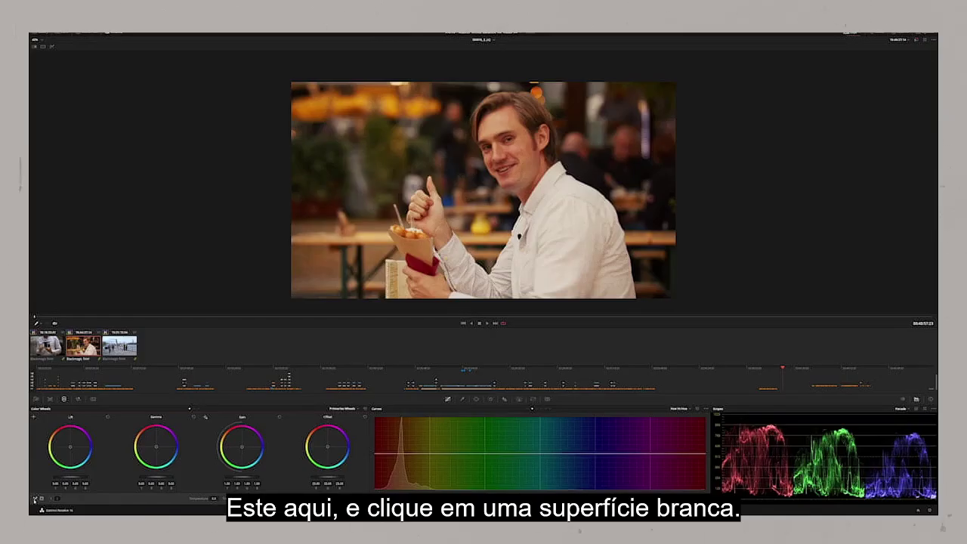
click(550, 209)
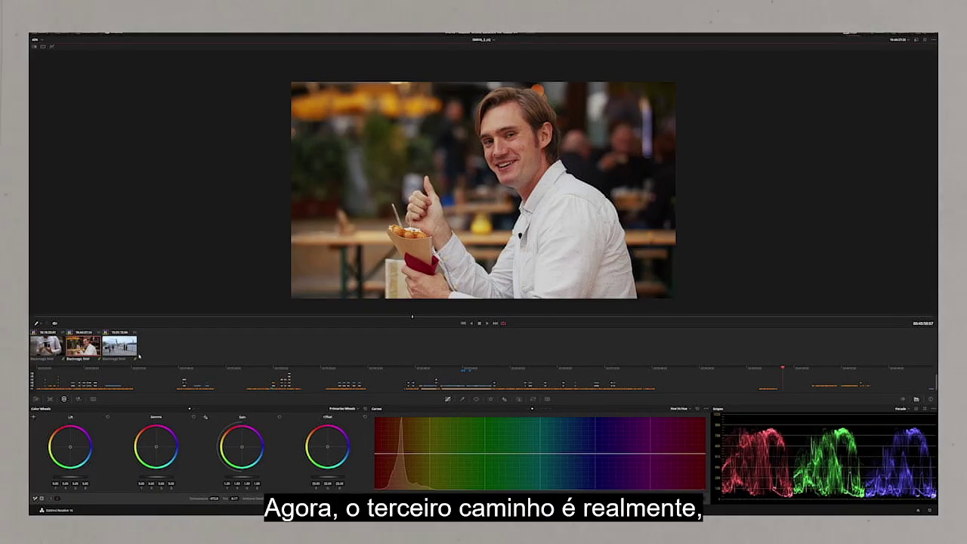
- Warm the harbor clip by adjusting its Temperature in the primary wheels
key(Down)
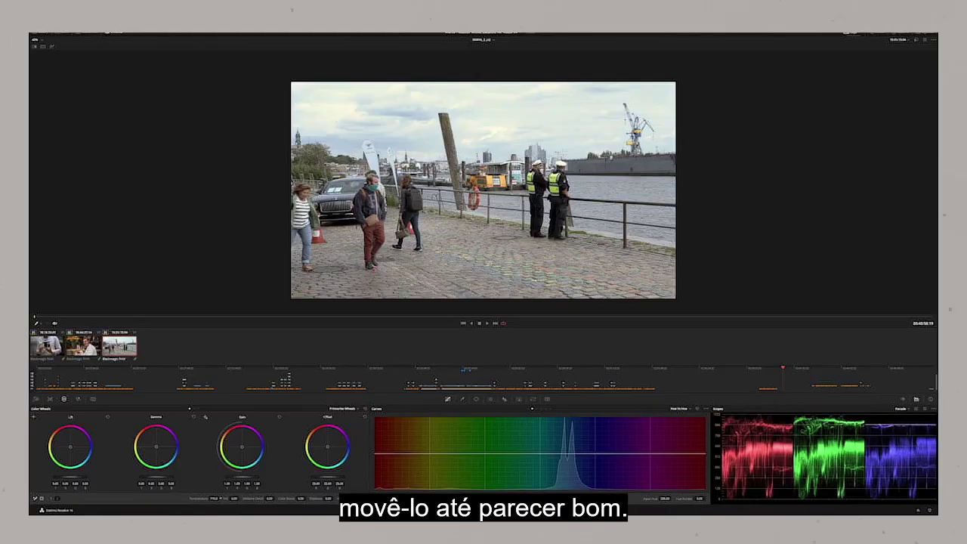
drag(220, 498, 221, 499)
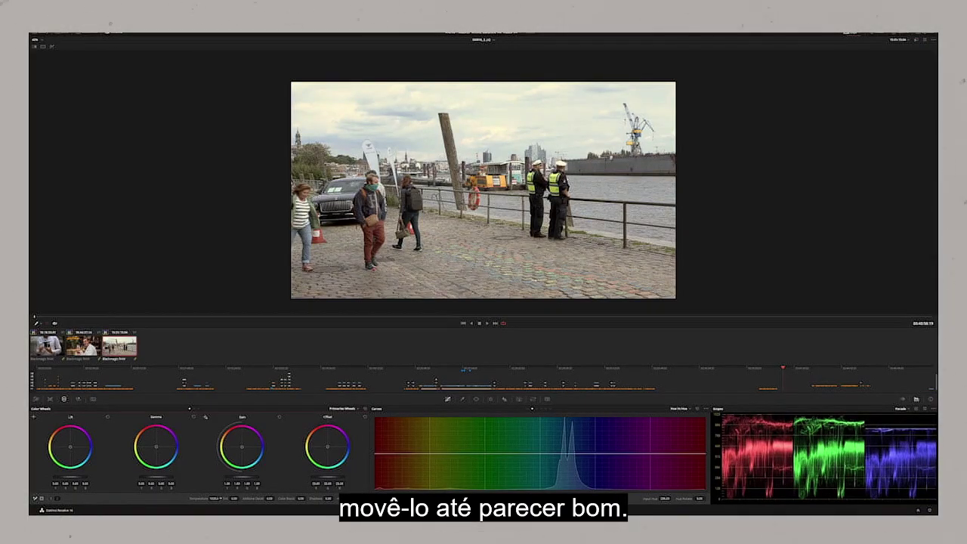
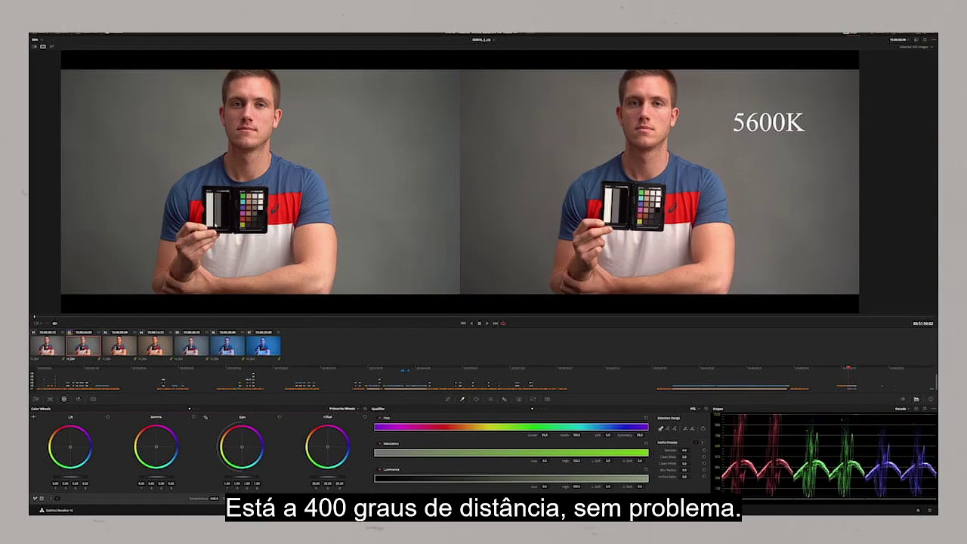
- White balance the fourth portrait clip by sampling the ColorChecker's white patch, with the 5600K reference alongside
key(Down)
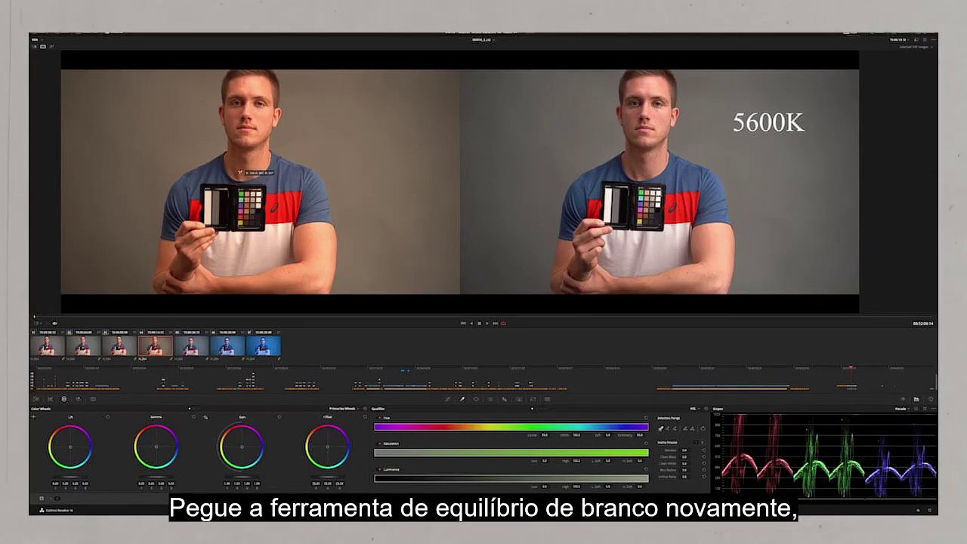
click(212, 218)
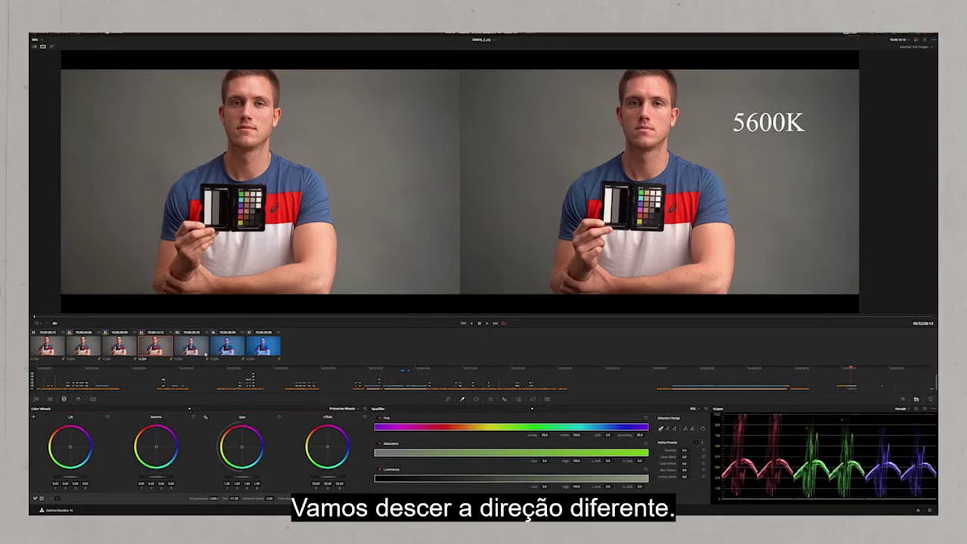
- White balance the fifth and sixth portrait clips from the ColorChecker's white patch for comparison with the 5600K reference
click(186, 355)
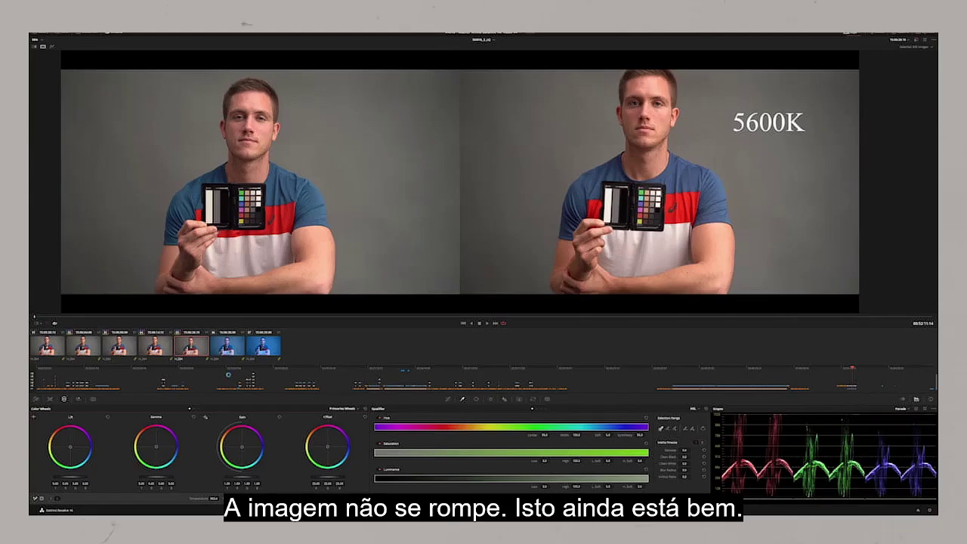
click(226, 372)
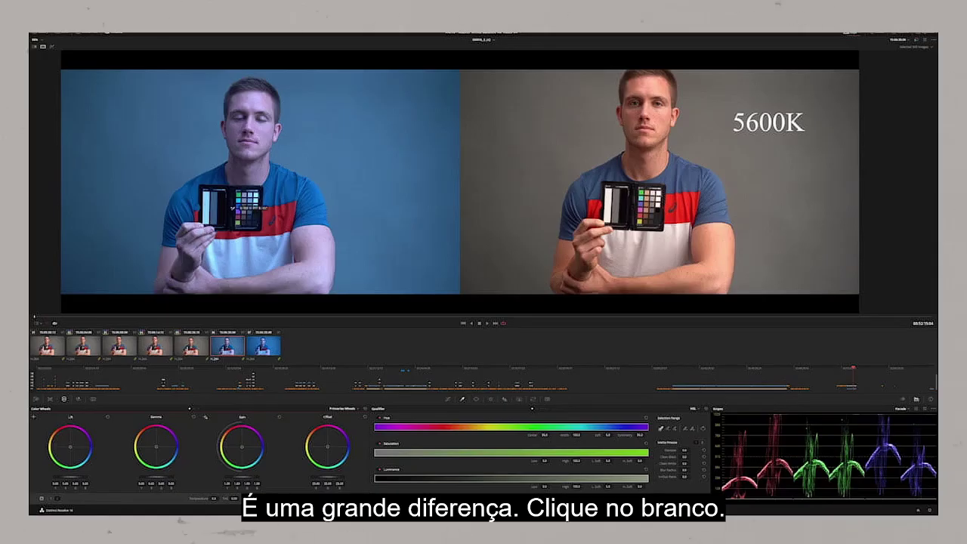
click(207, 206)
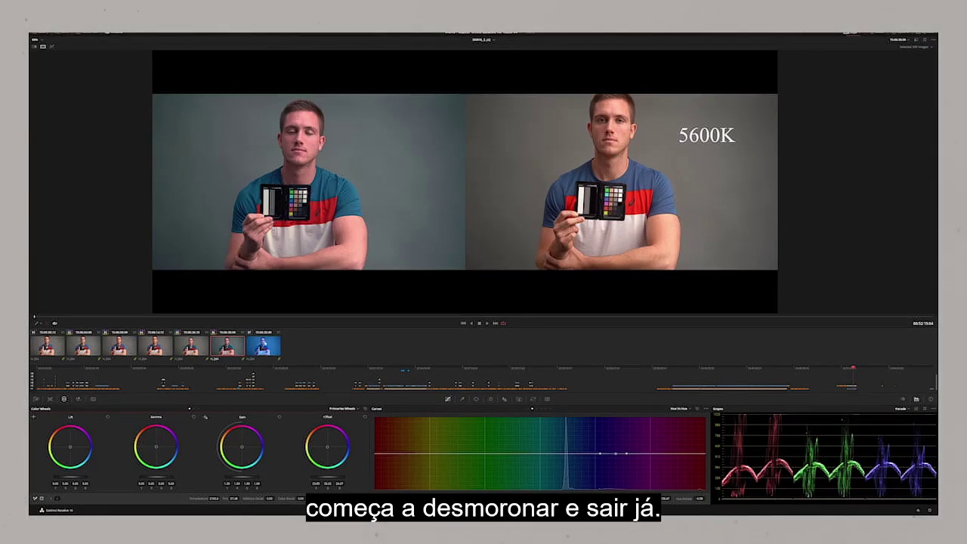
- White balance the seventh, strongly blue portrait clip by sampling the ColorChecker's white patch
click(263, 349)
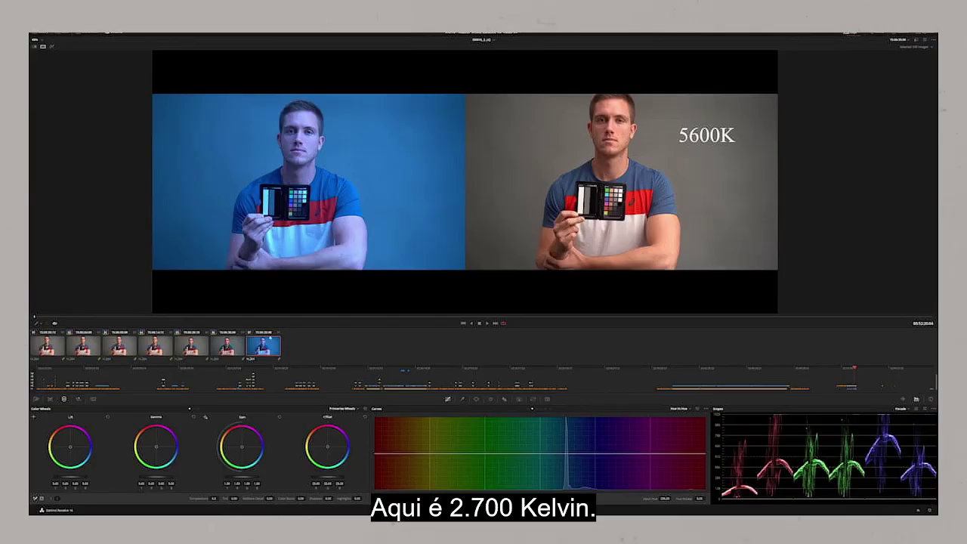
click(36, 500)
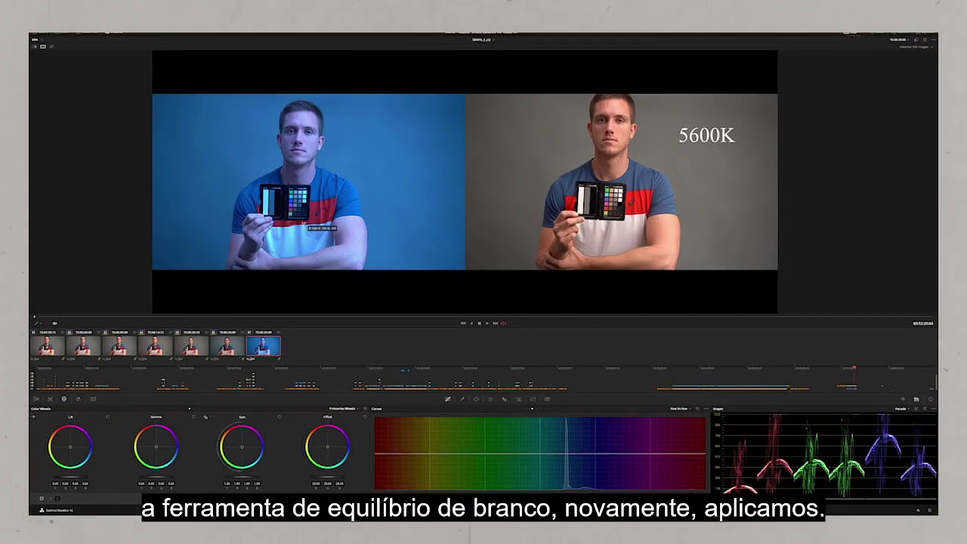
click(271, 201)
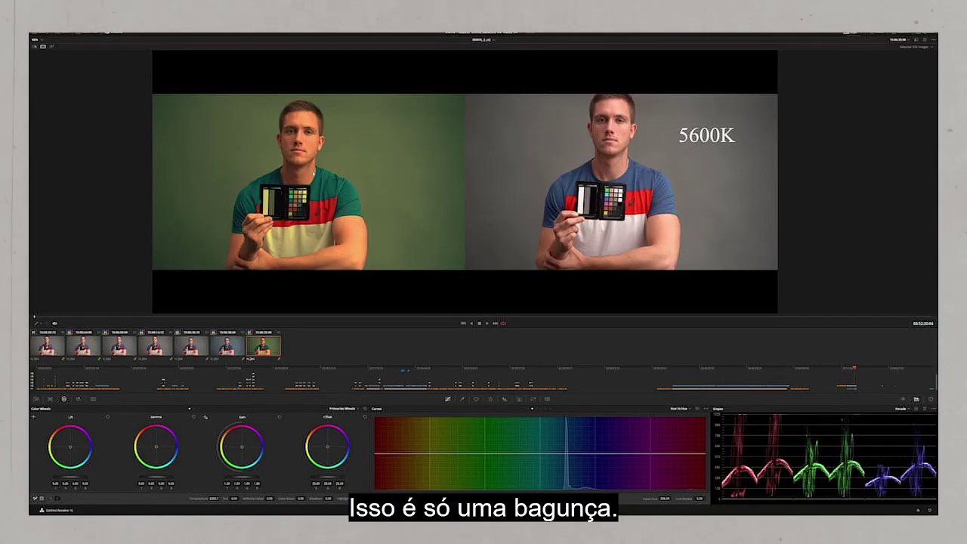
- Leave the full-screen lesson to view the Skillshare course page and return the video to full screen
mouse_move(589, 285)
double_click(513, 297)
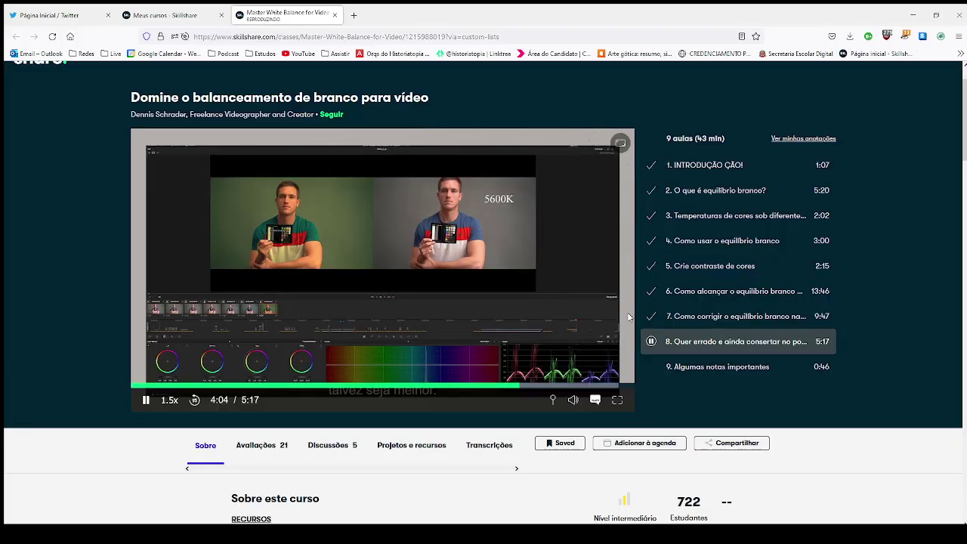
scroll(841, 294, down, 1)
scroll(889, 323, up, 1)
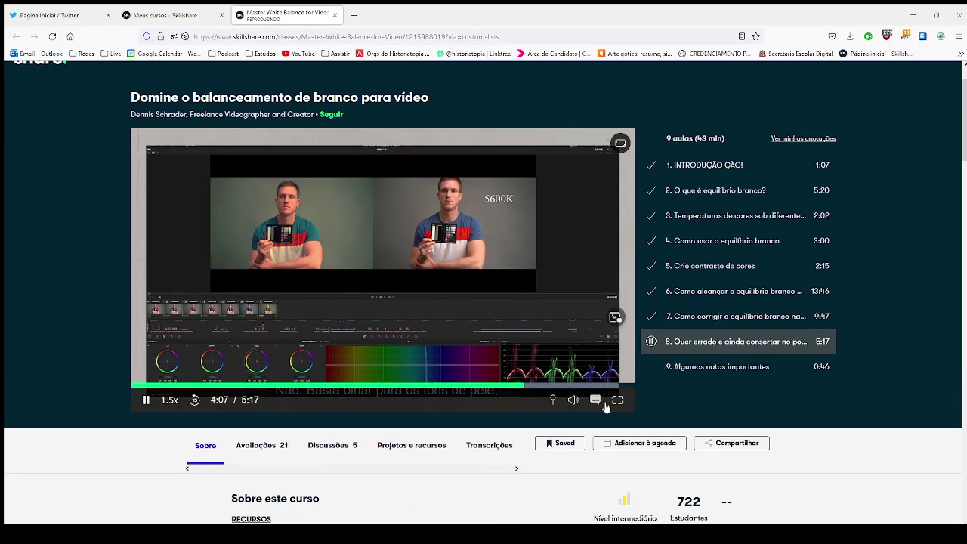
double_click(621, 348)
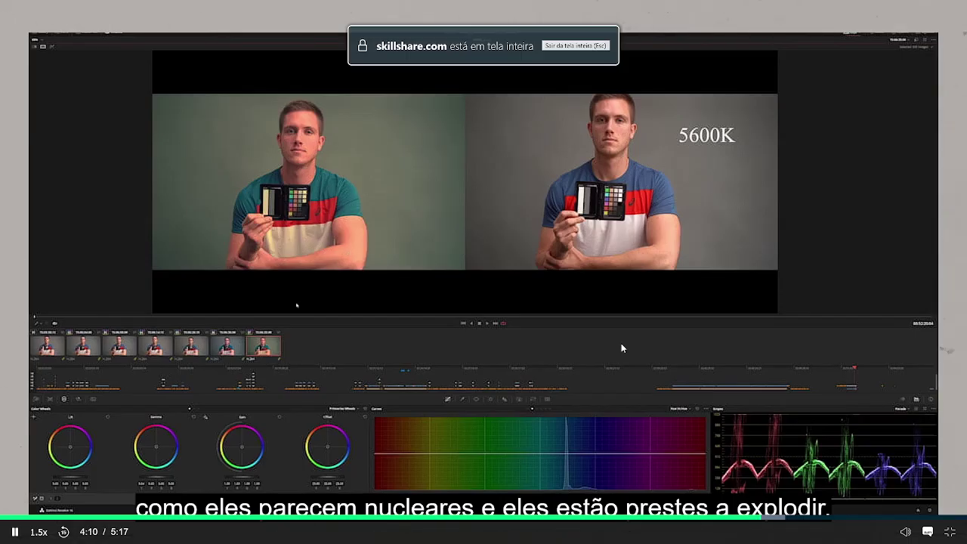